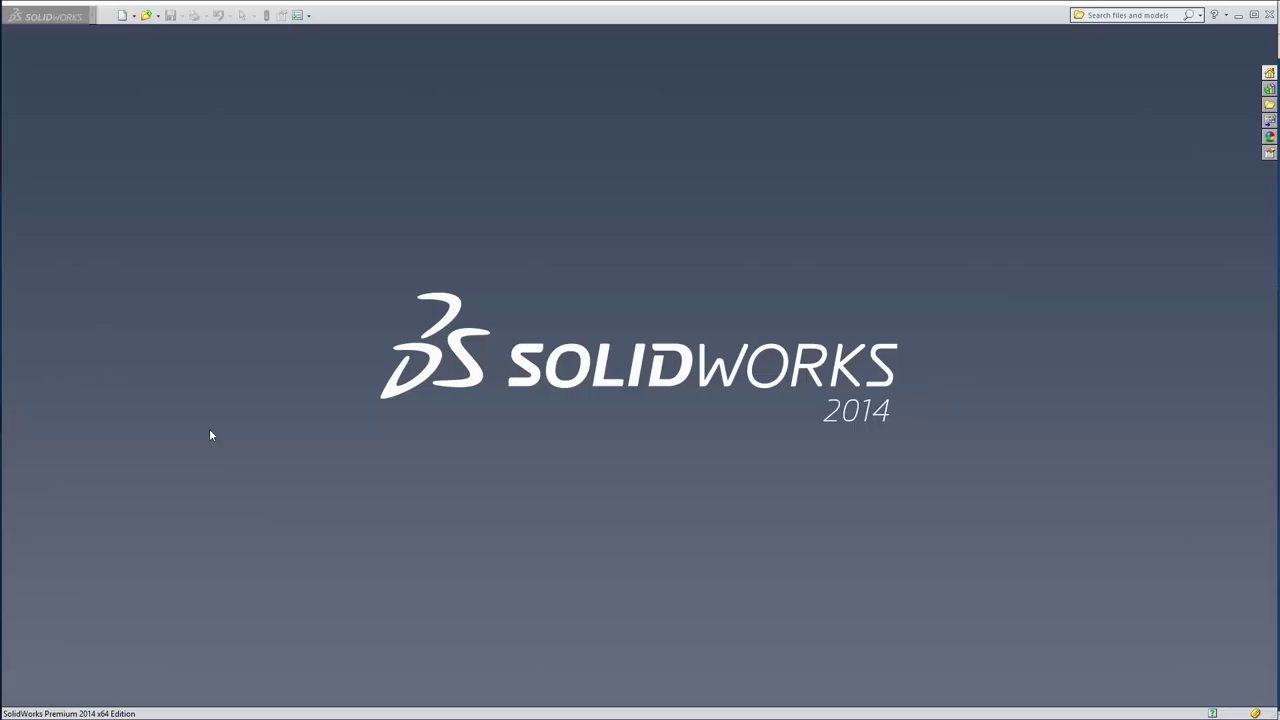
Create a new blank part document (Part2) and begin a sketch on its Front Plane
click(122, 16)
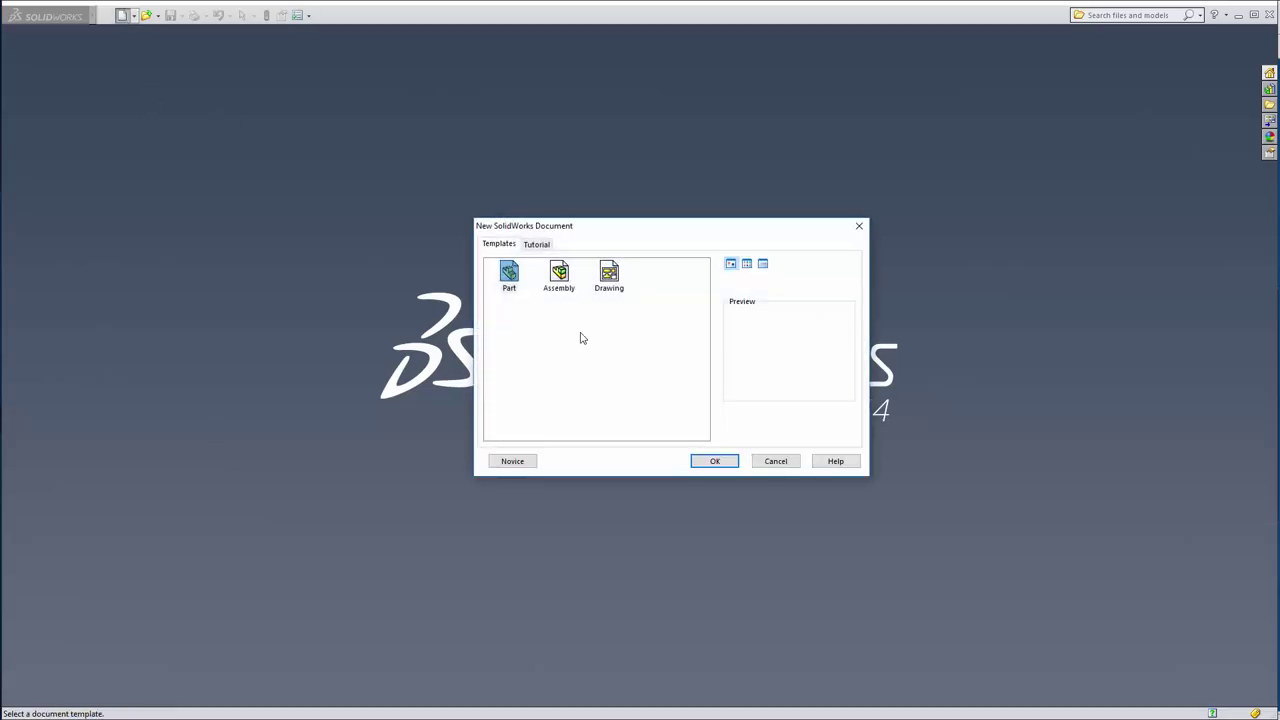
click(715, 461)
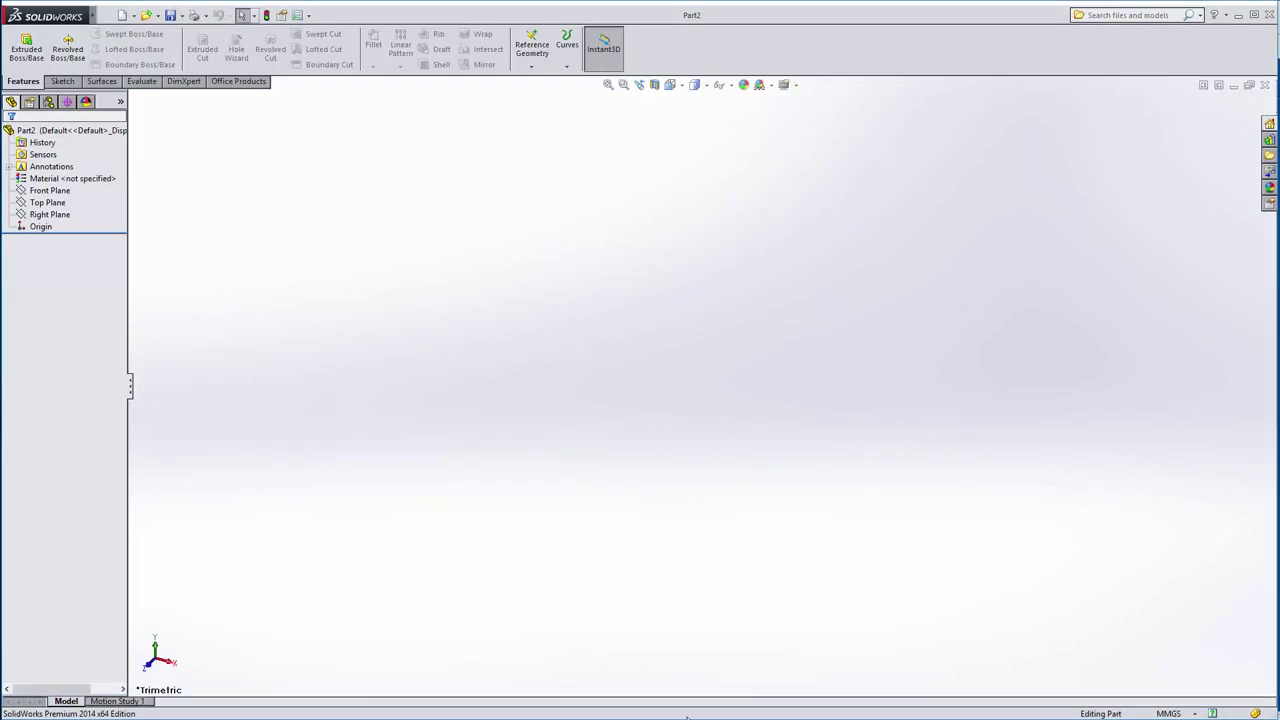
click(50, 190)
click(96, 172)
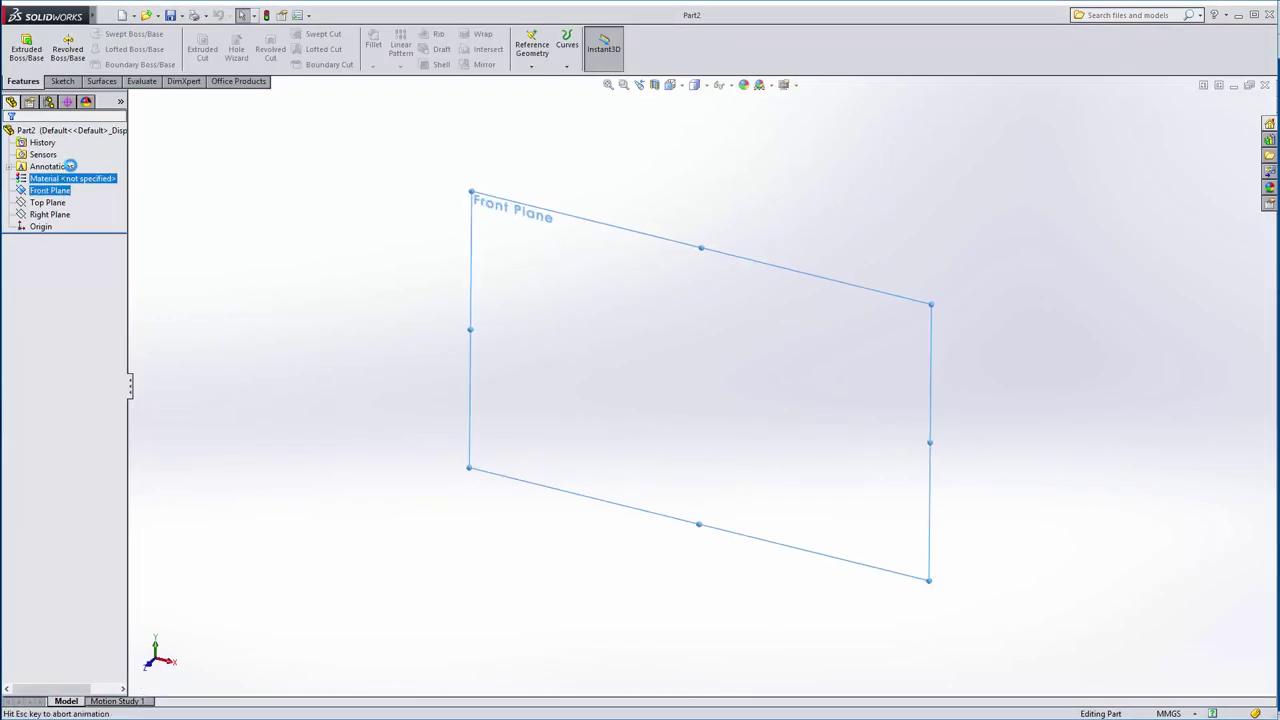
Draw the stepped outline, starting with a 120 mm base line from the origin and three steps
click(88, 33)
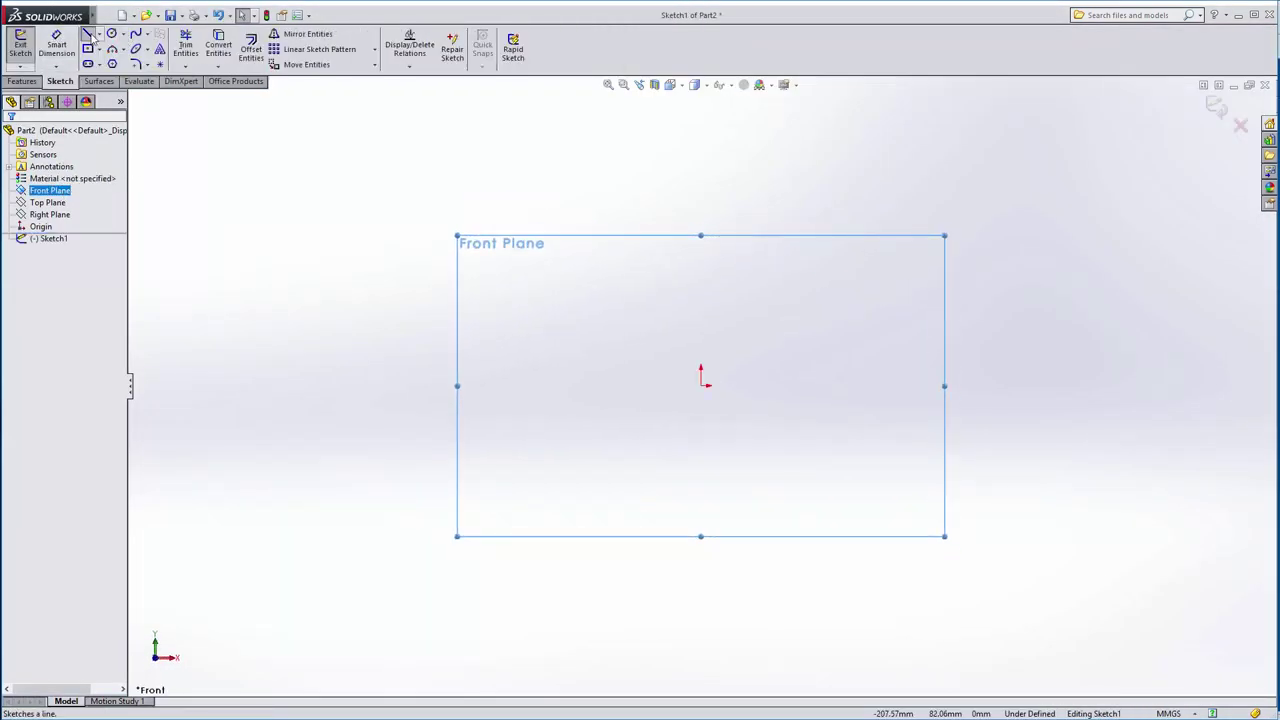
click(712, 379)
text(120)
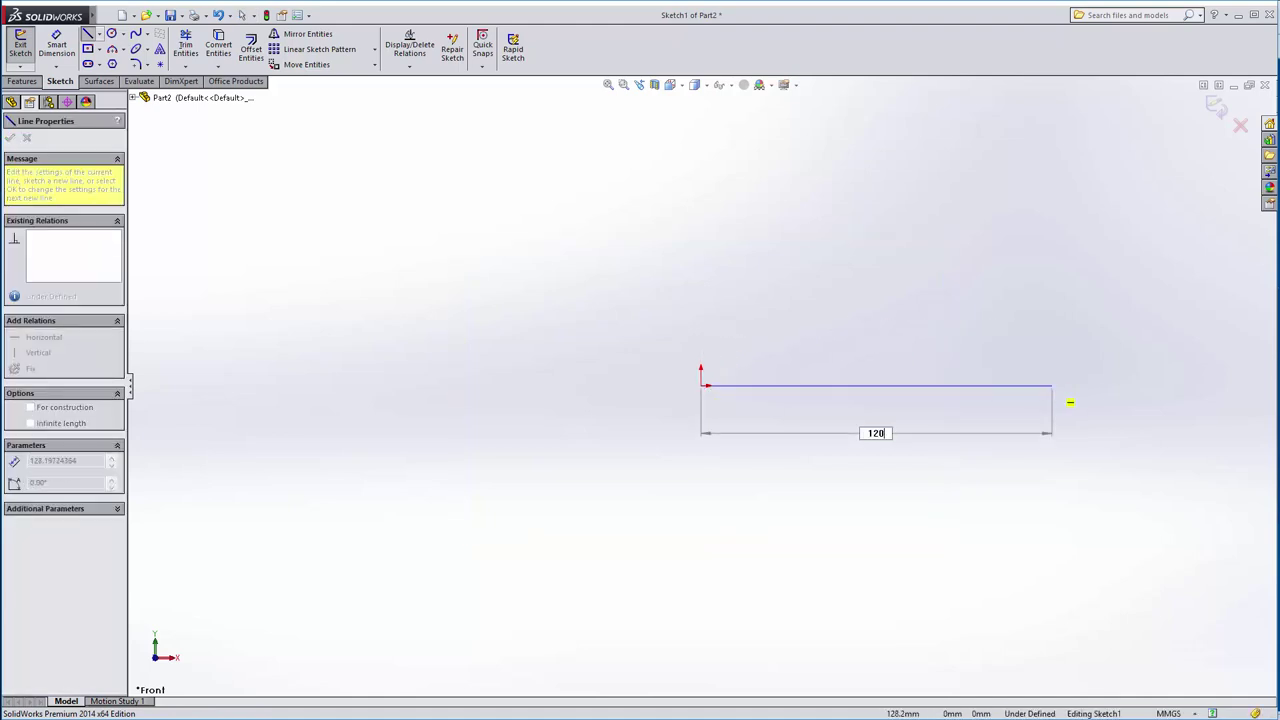
key(Return)
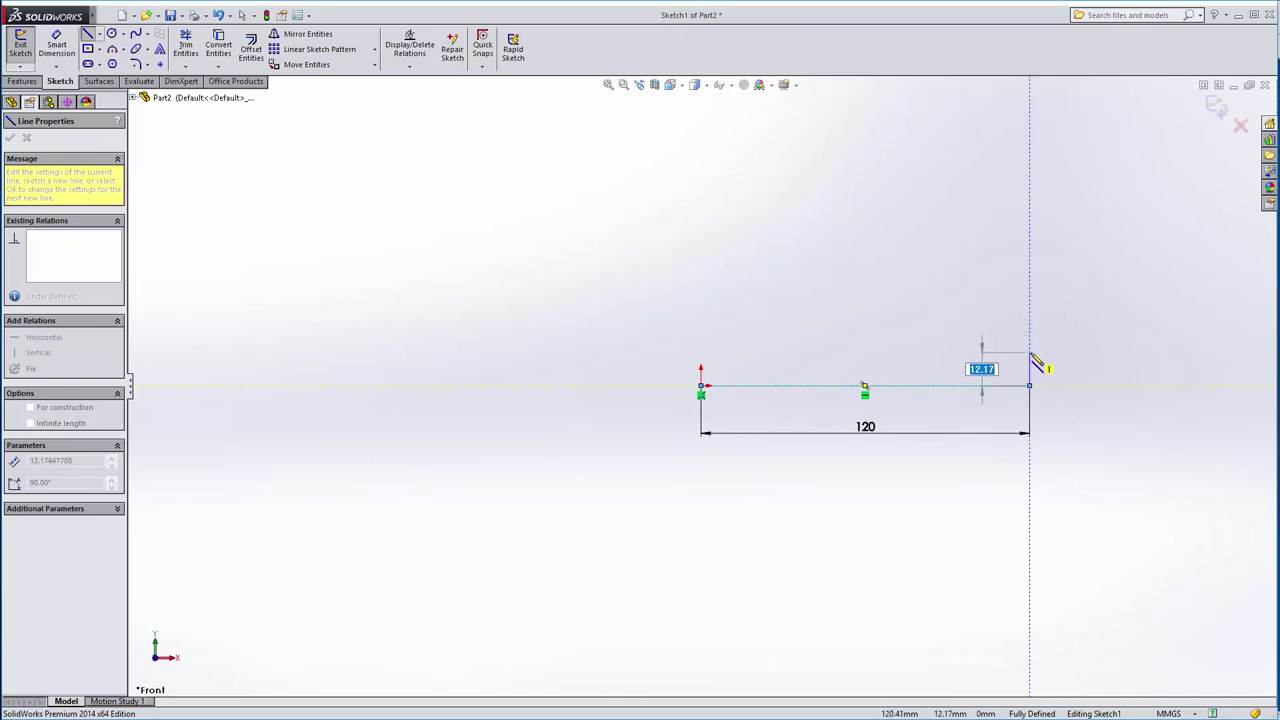
click(1031, 353)
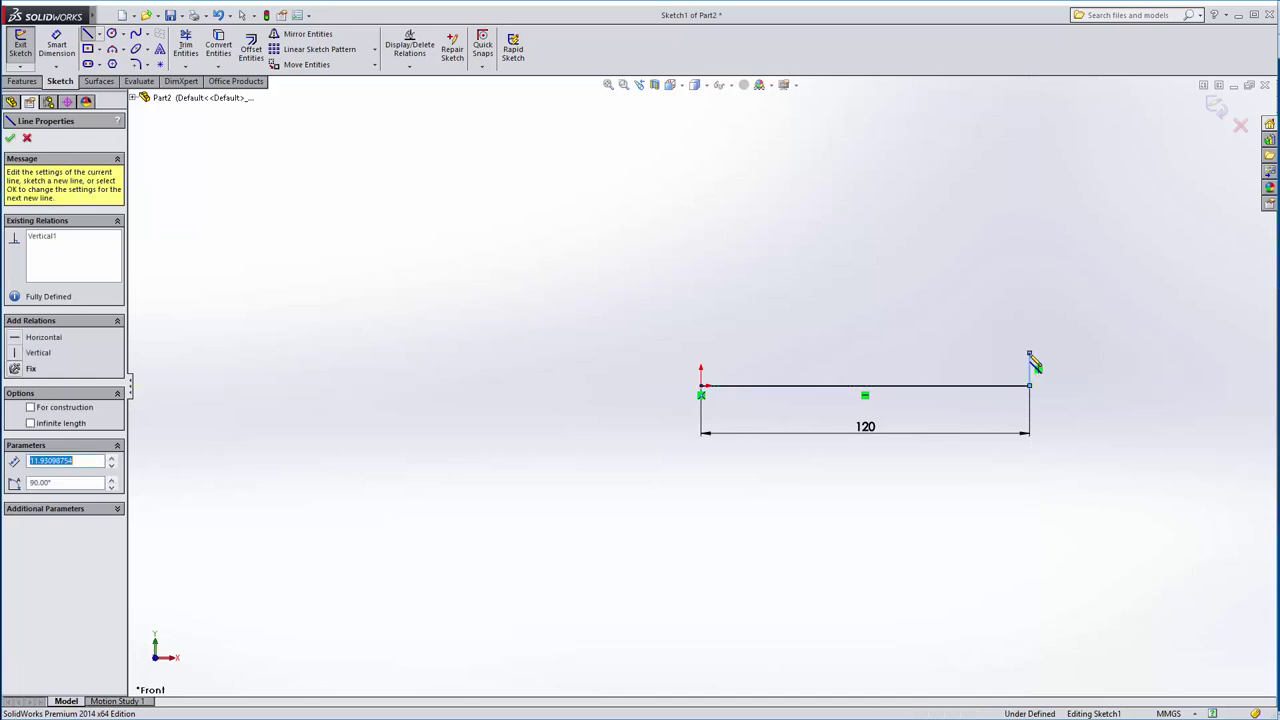
click(936, 352)
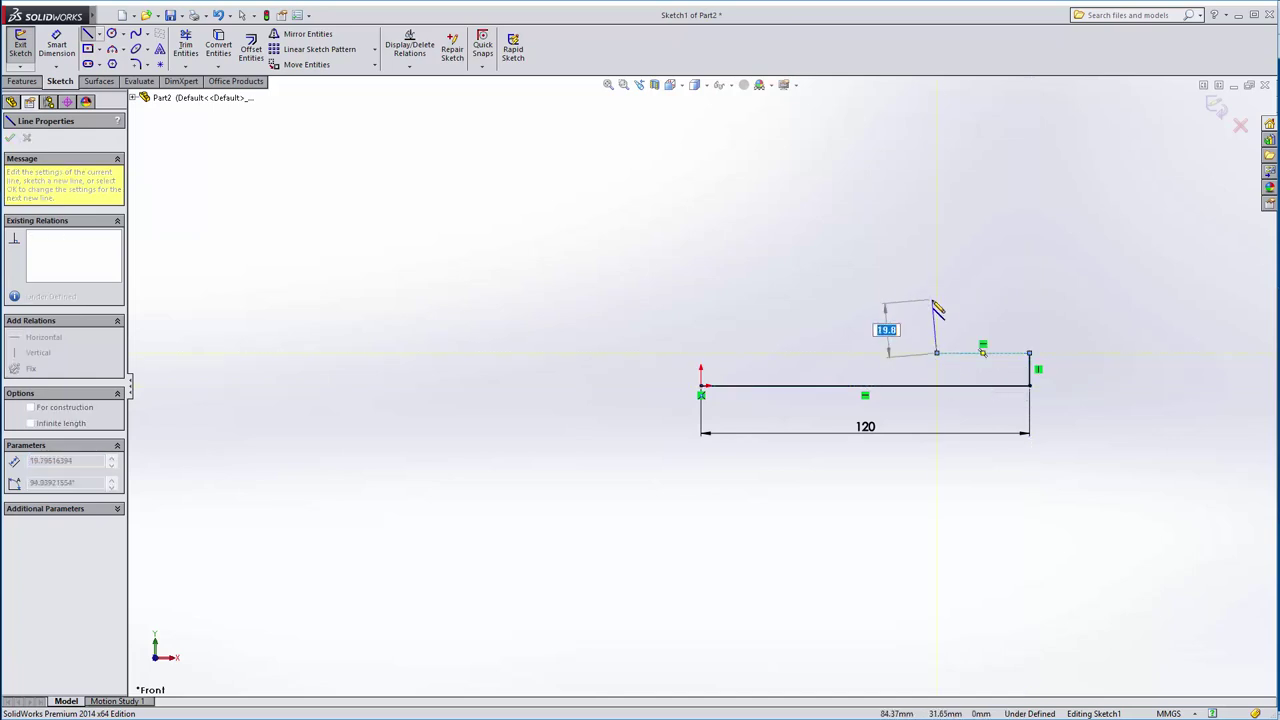
click(936, 300)
click(833, 300)
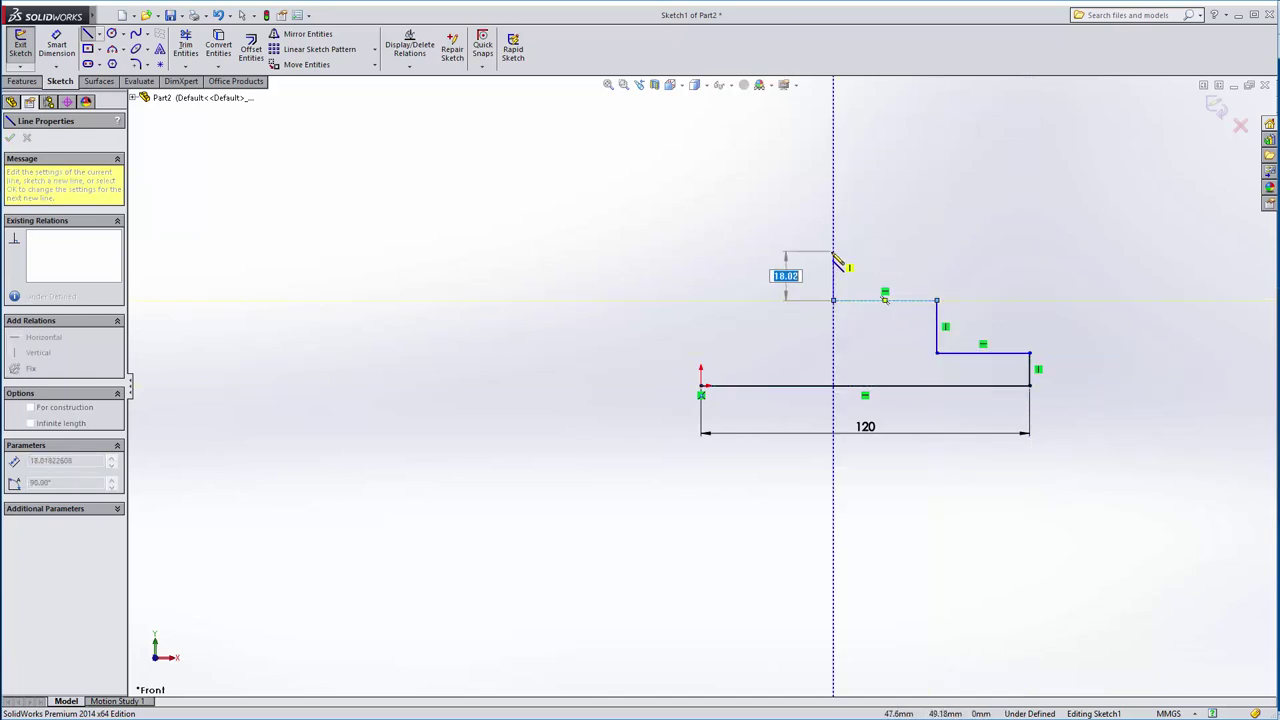
click(833, 252)
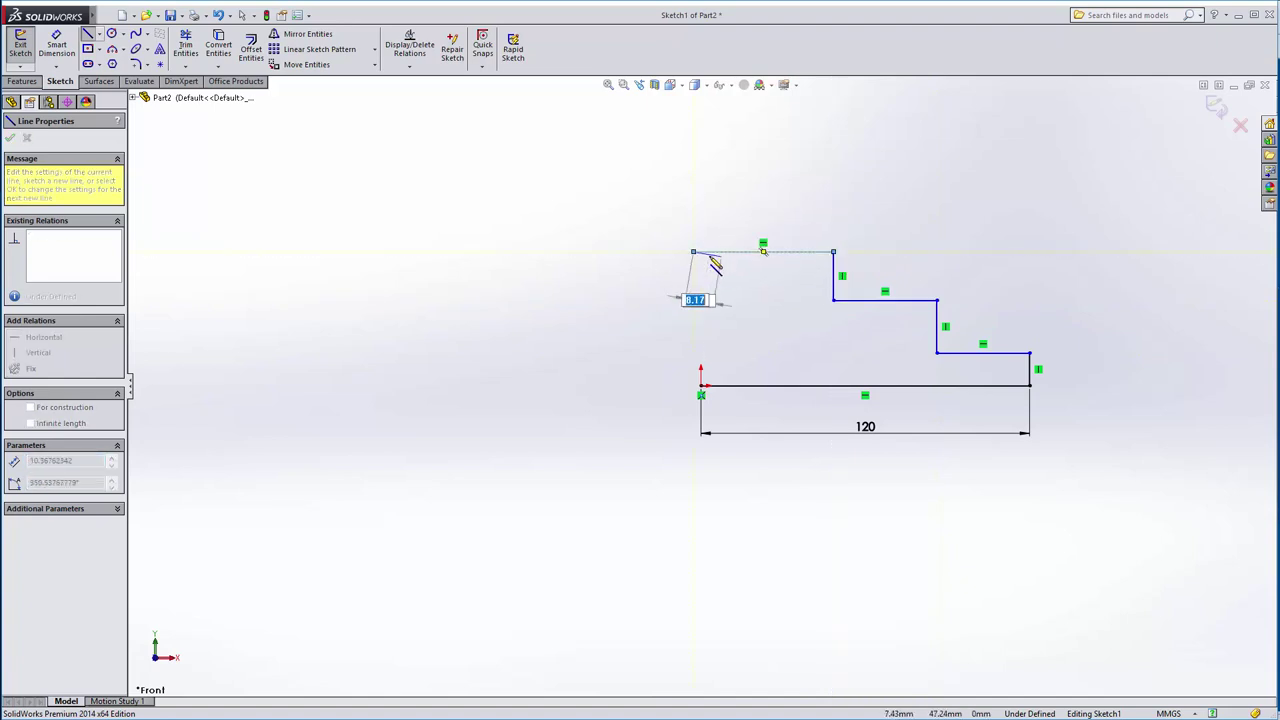
double_click(693, 252)
Align the top-left endpoint vertically with the origin and close the profile with a line down to it
click(693, 251)
ctrl+click(700, 387)
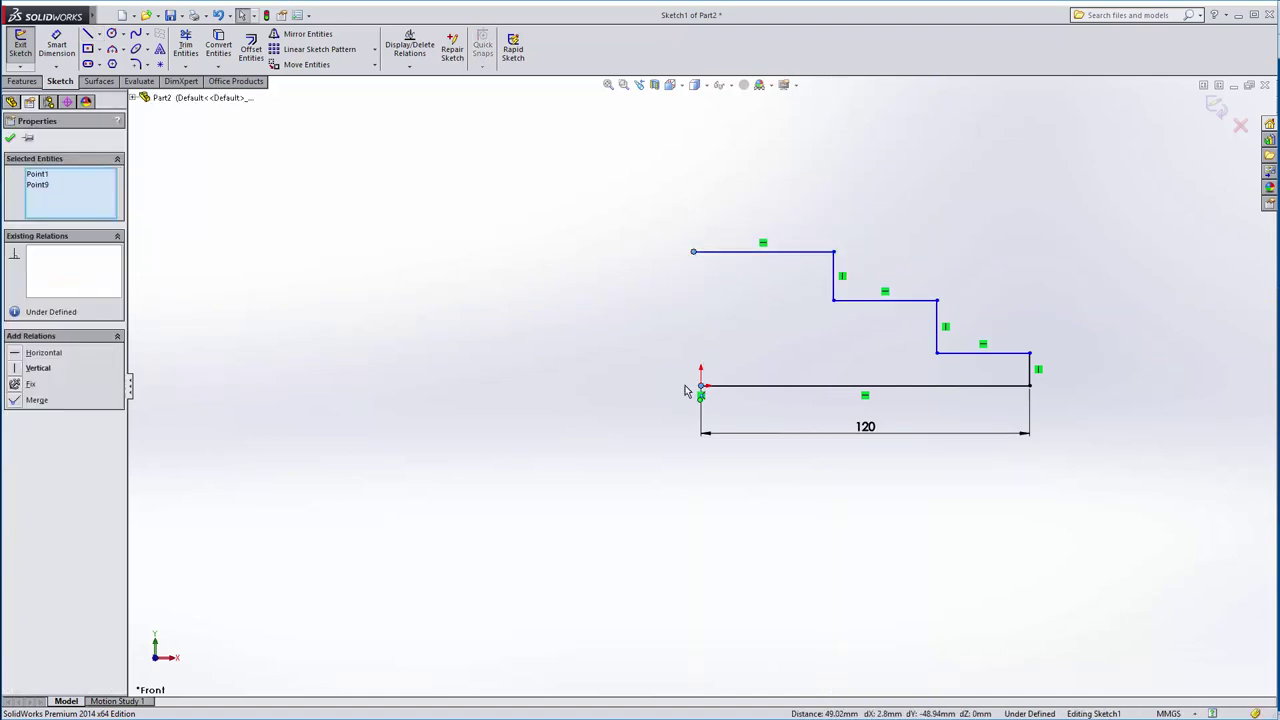
click(16, 369)
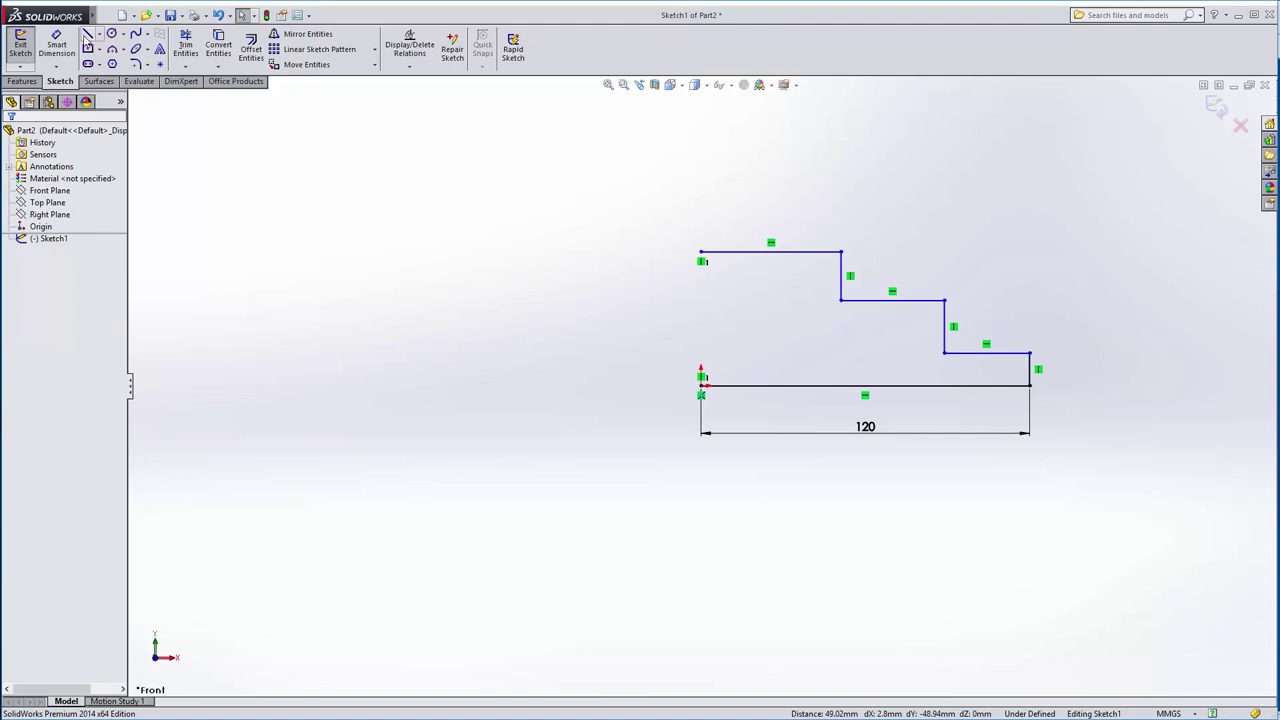
click(87, 34)
click(701, 252)
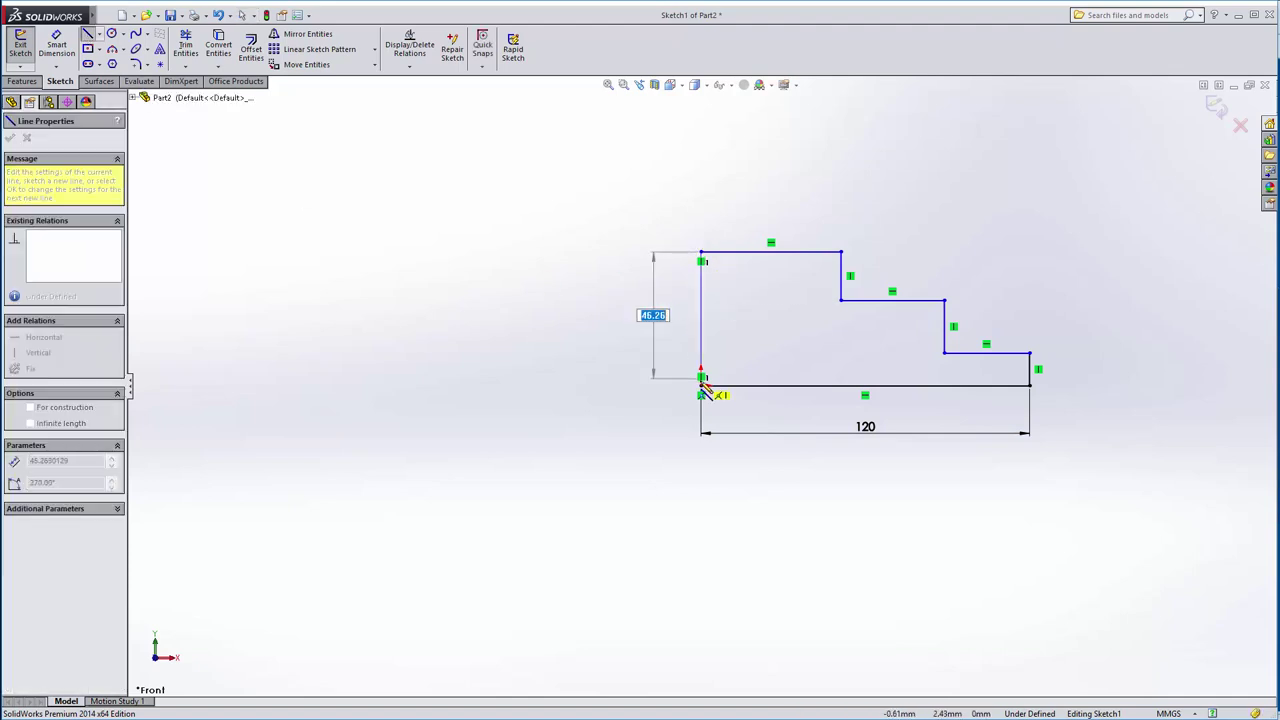
click(702, 386)
key(Escape)
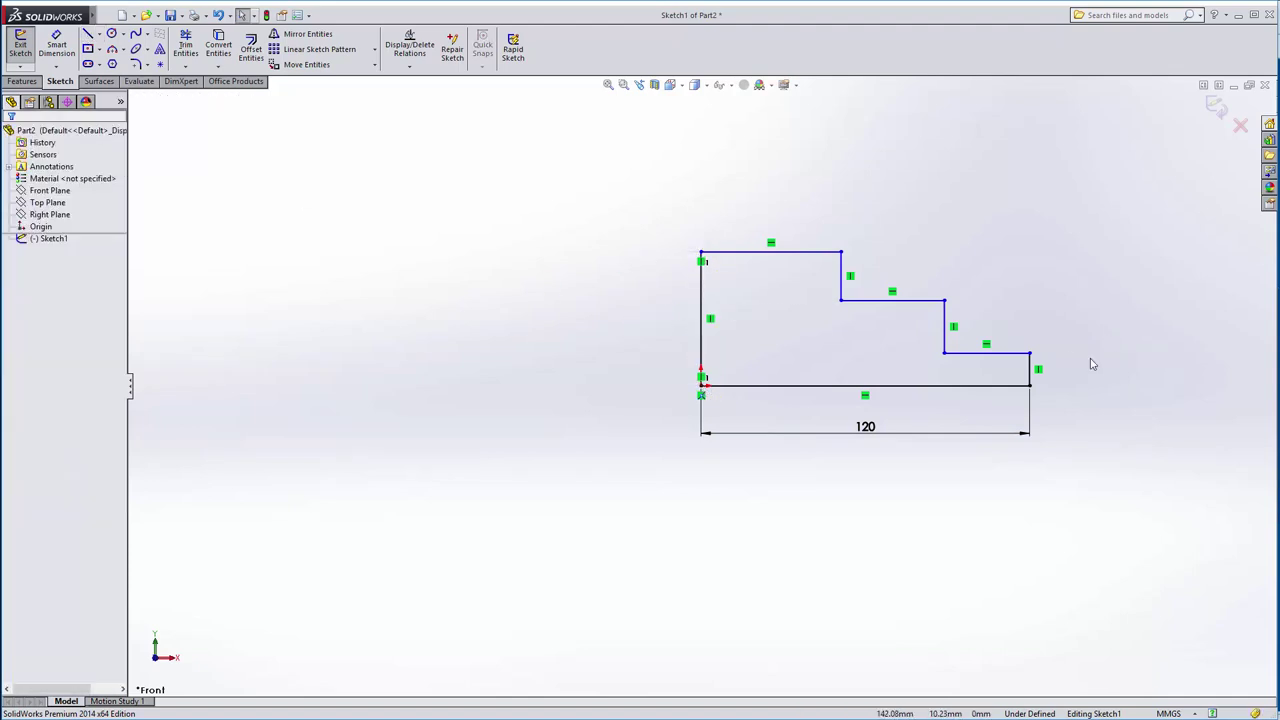
Dimension the two right-hand horizontal step lines to 35 mm each
click(56, 45)
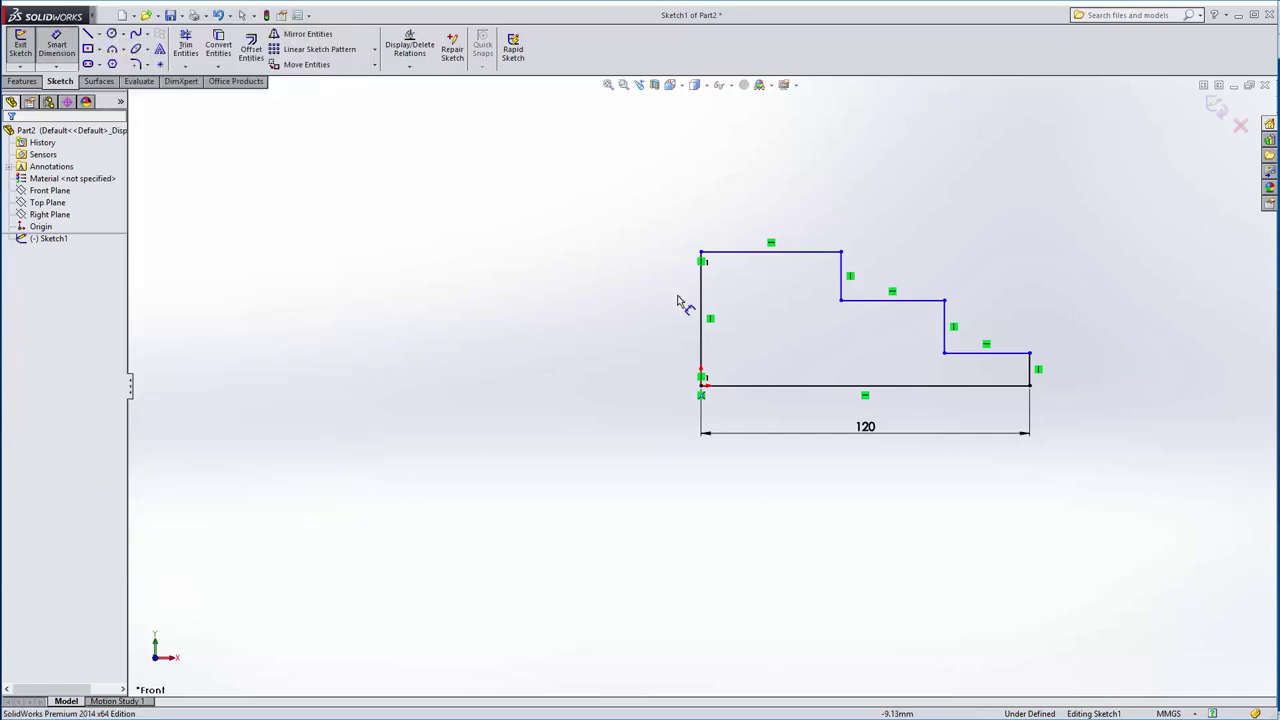
click(758, 252)
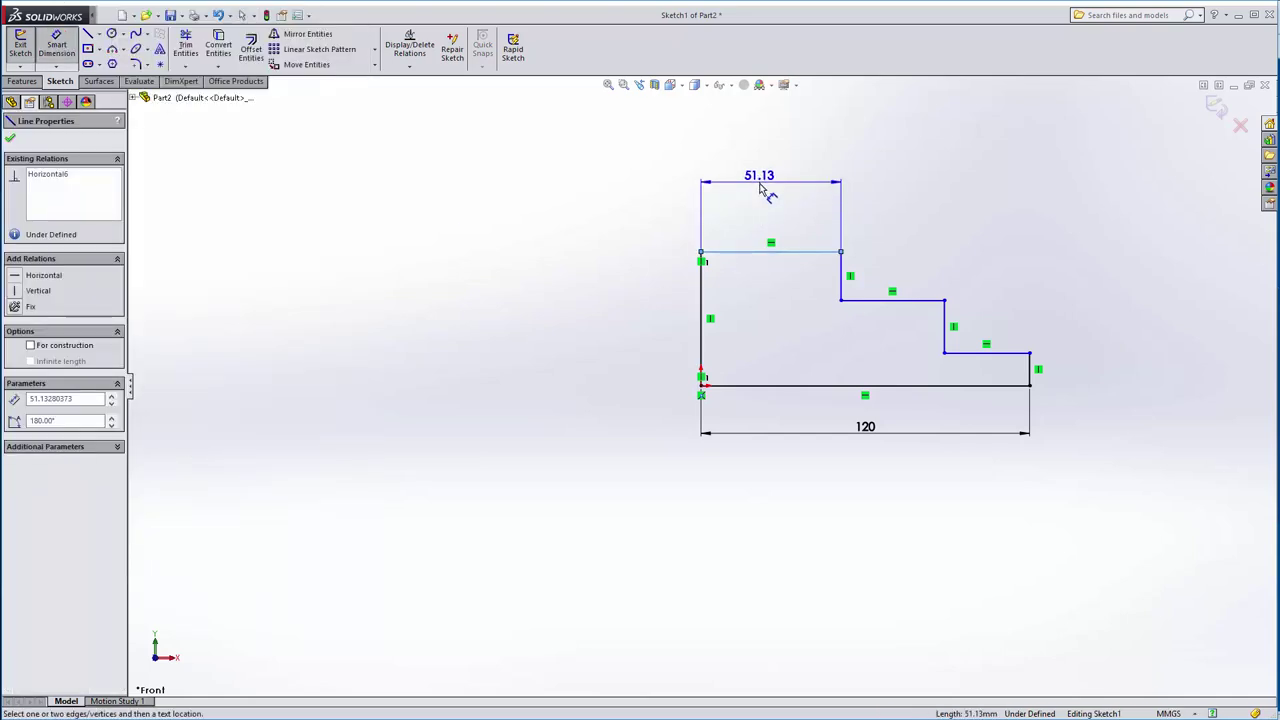
key(Escape)
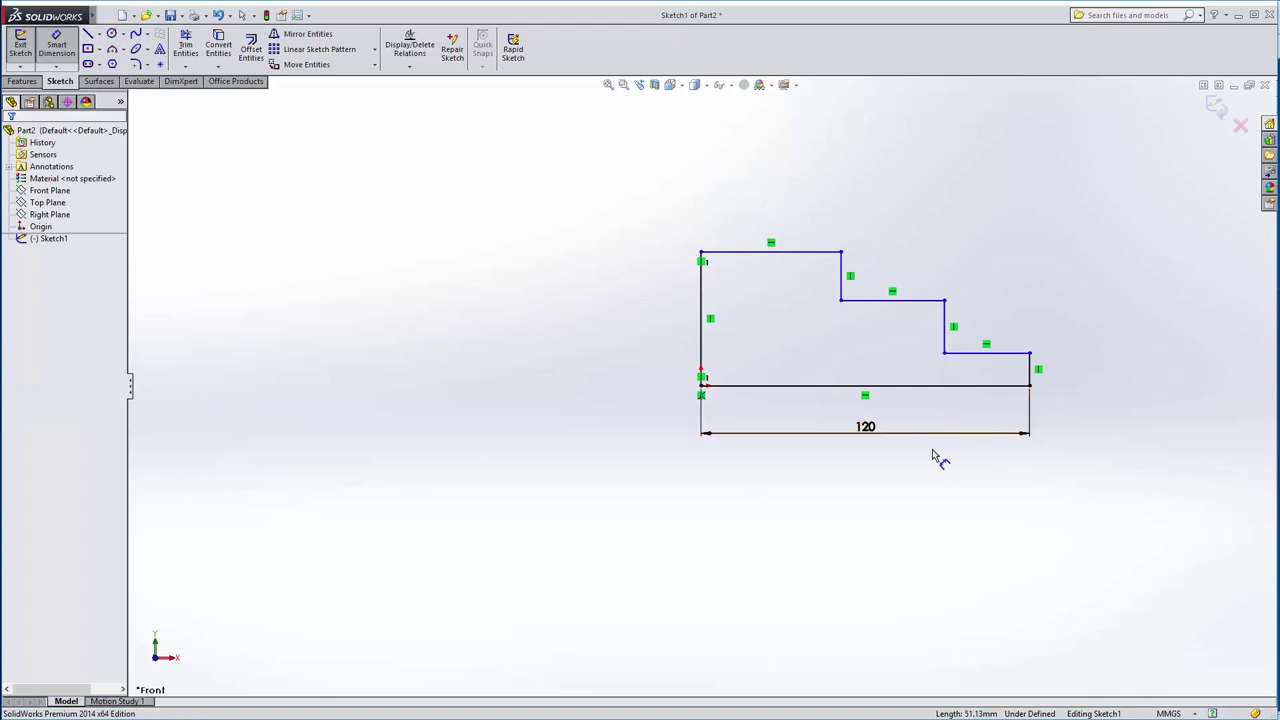
click(999, 356)
click(993, 225)
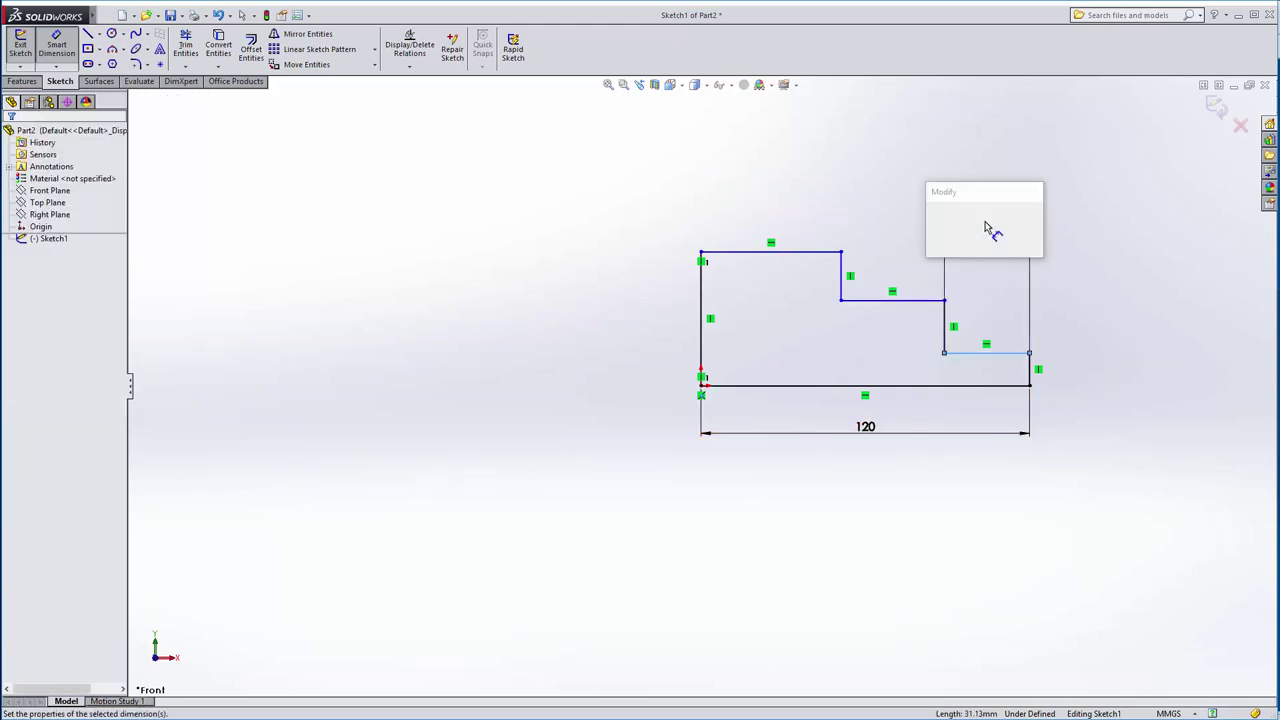
text(5)
key(Return)
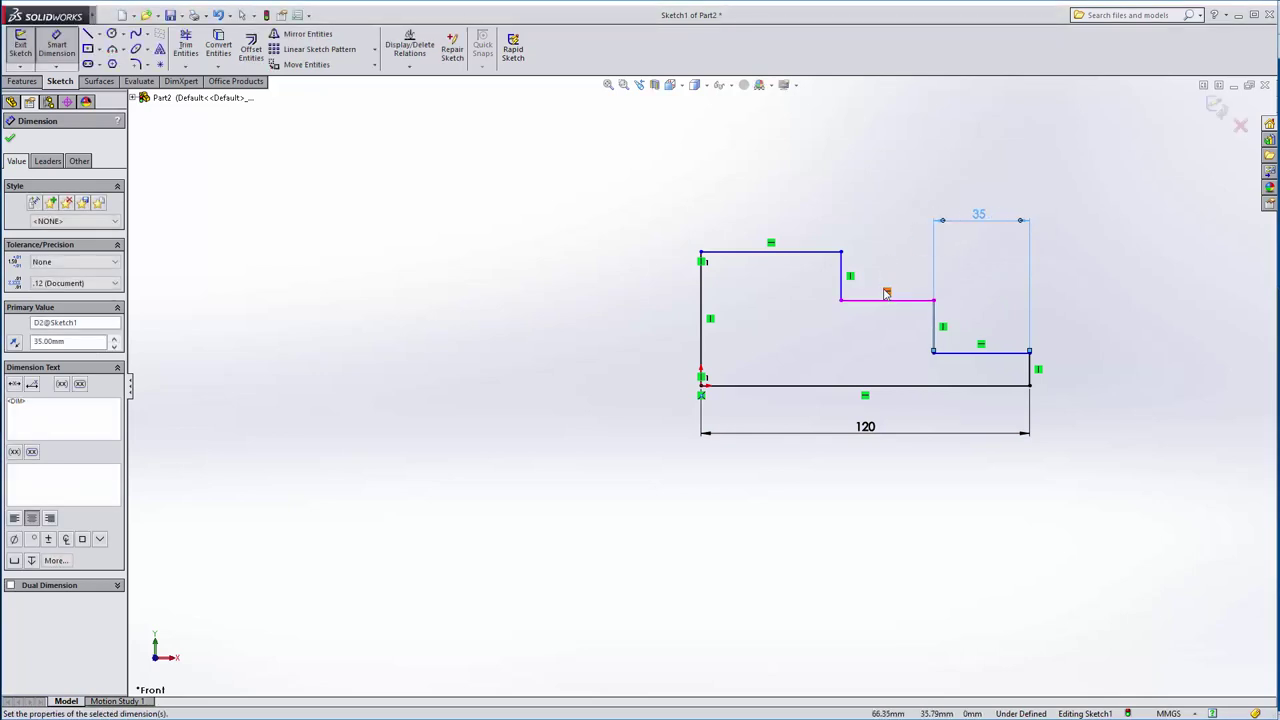
click(887, 300)
click(896, 226)
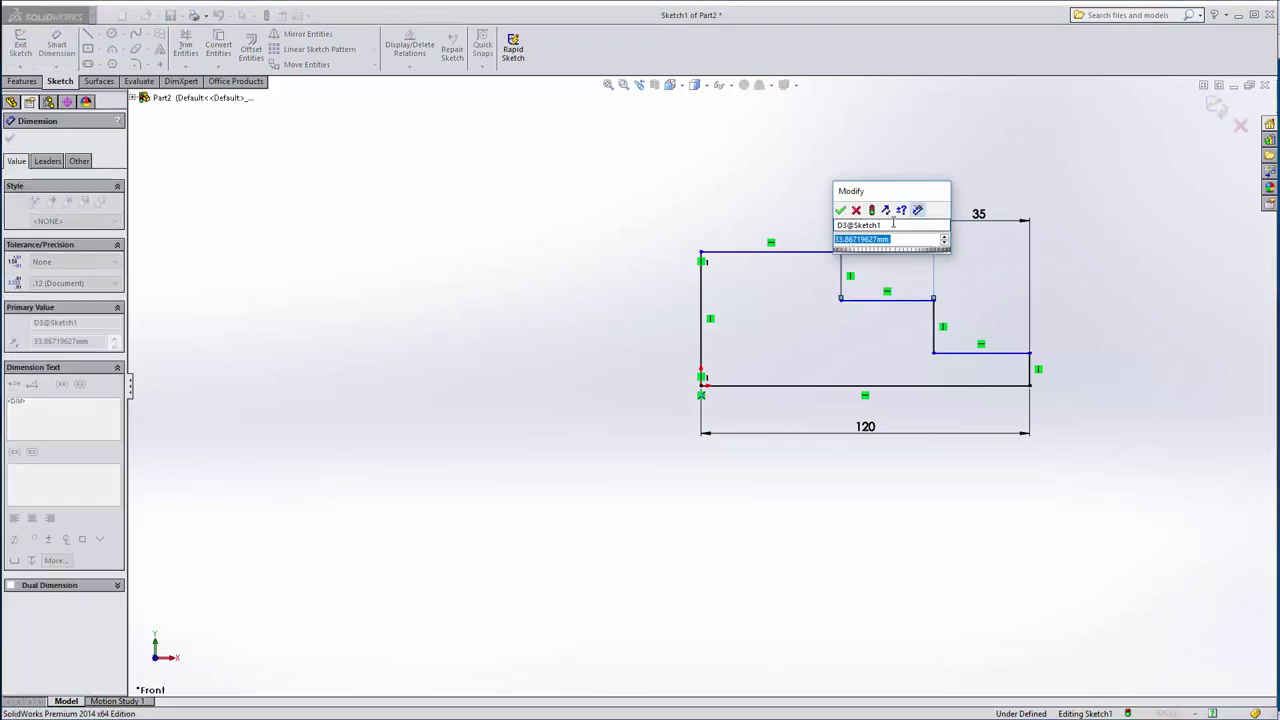
text(35)
key(Return)
key(Escape)
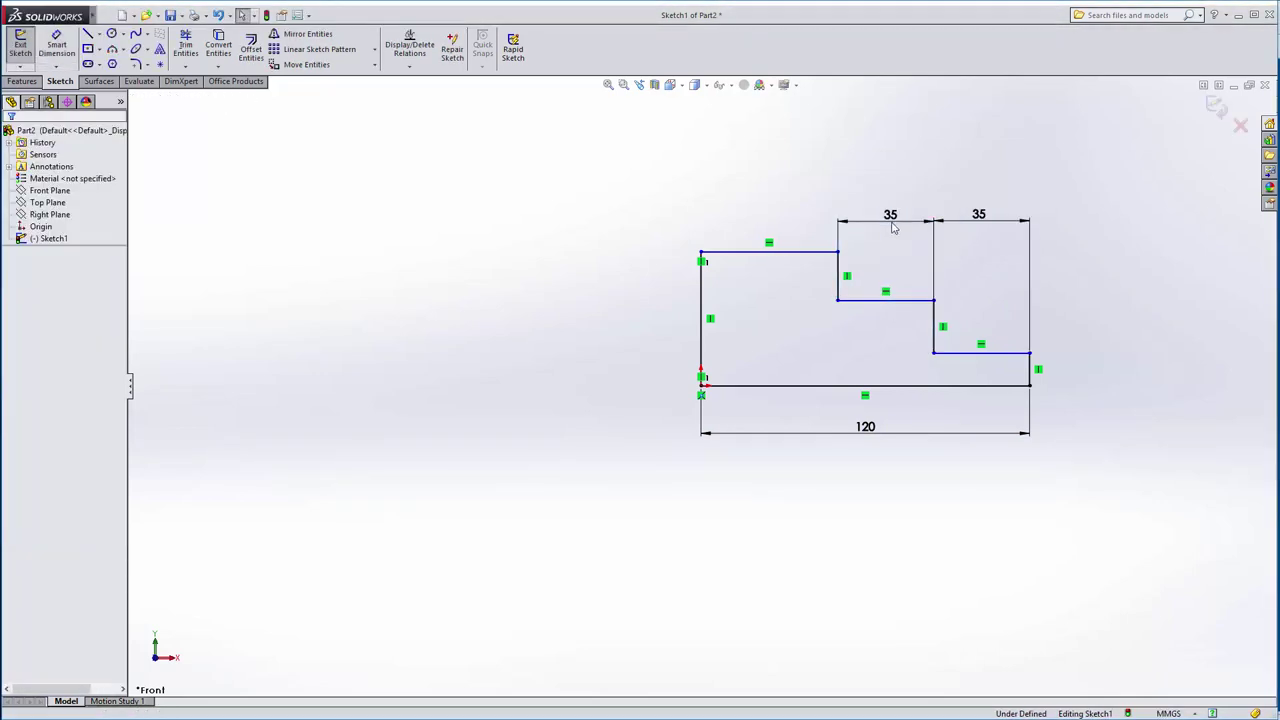
Add an 8 mm vertical dimension between the smallest step and the base line
click(56, 45)
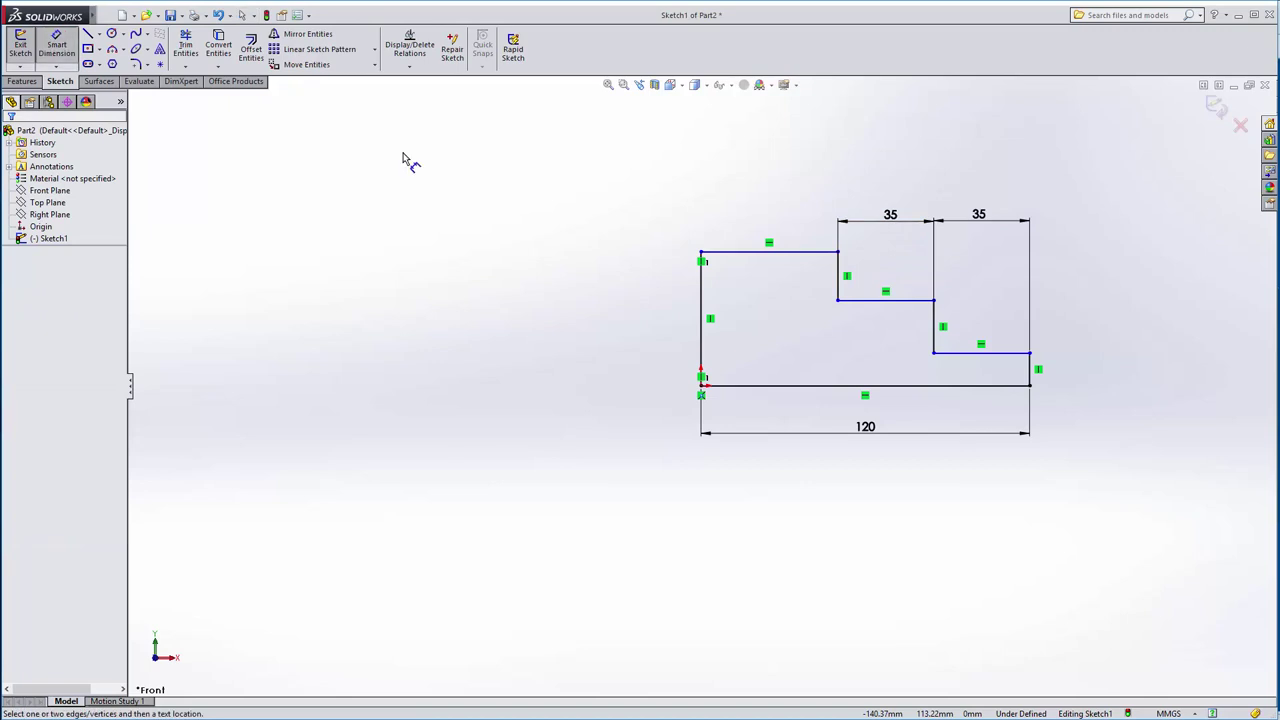
click(766, 252)
key(Escape)
key(Escape)
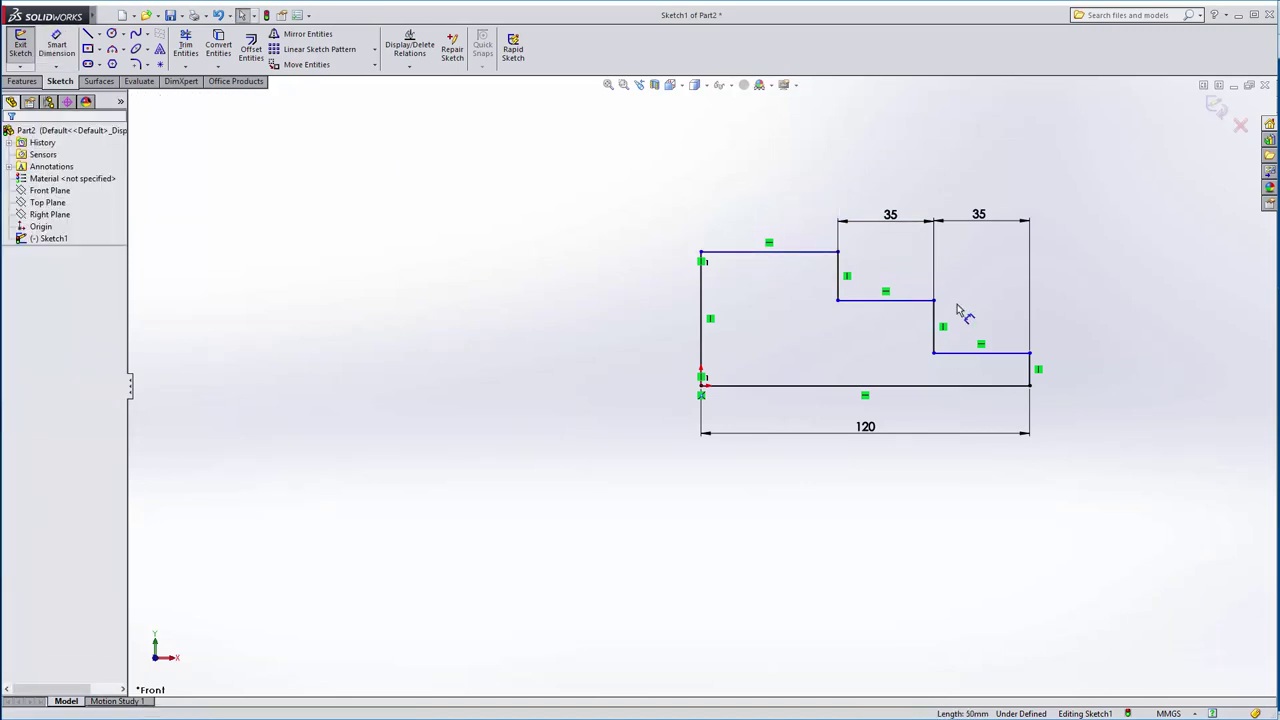
key(d)
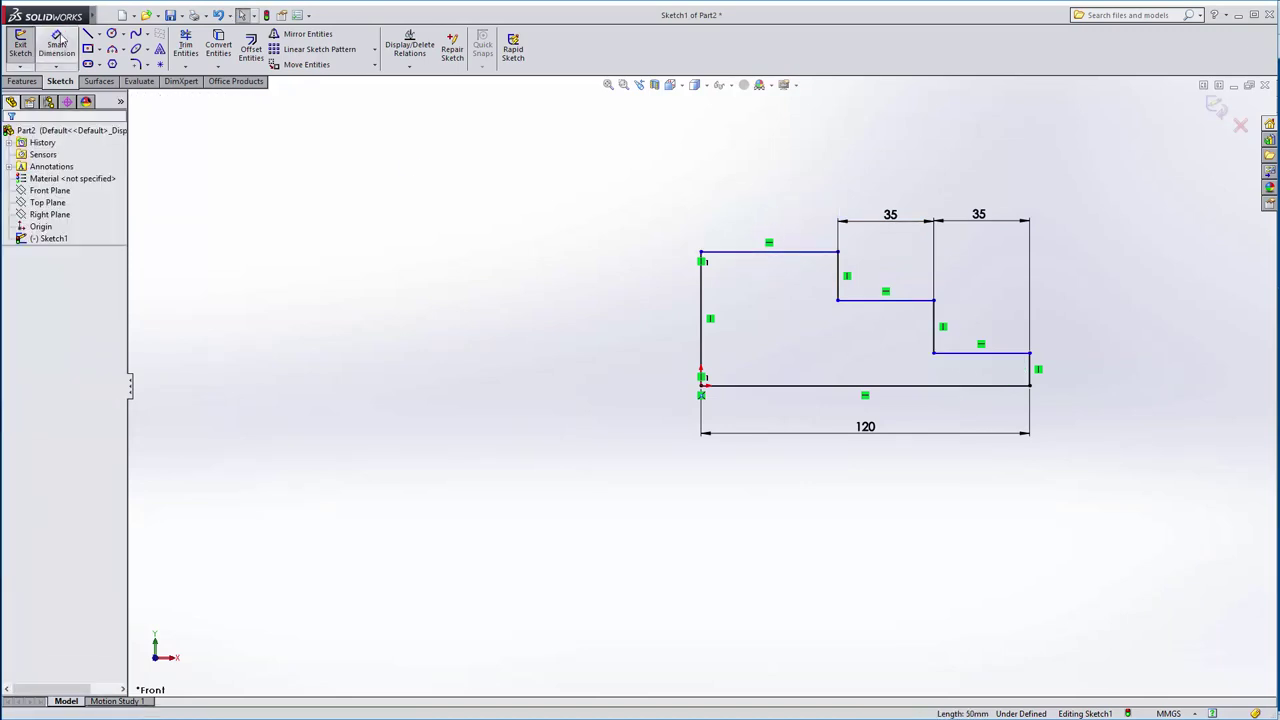
click(1003, 354)
click(1006, 385)
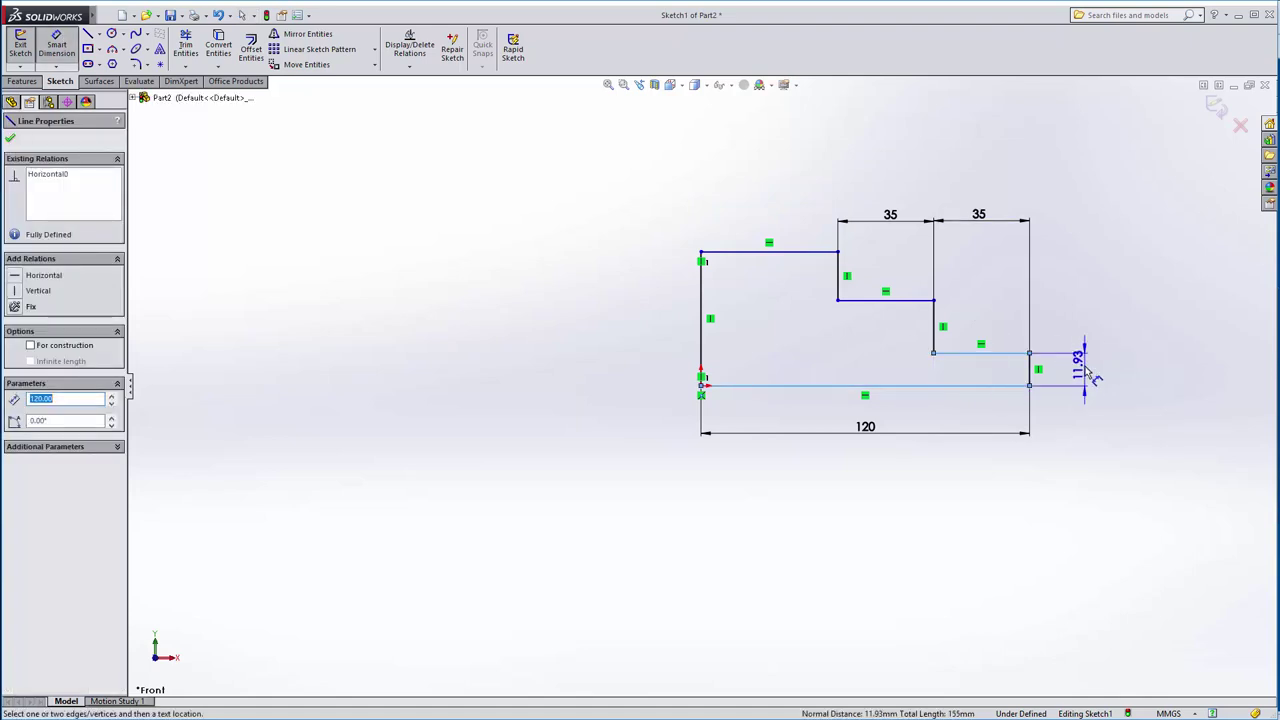
click(1040, 368)
text(8754mm)
key(Return)
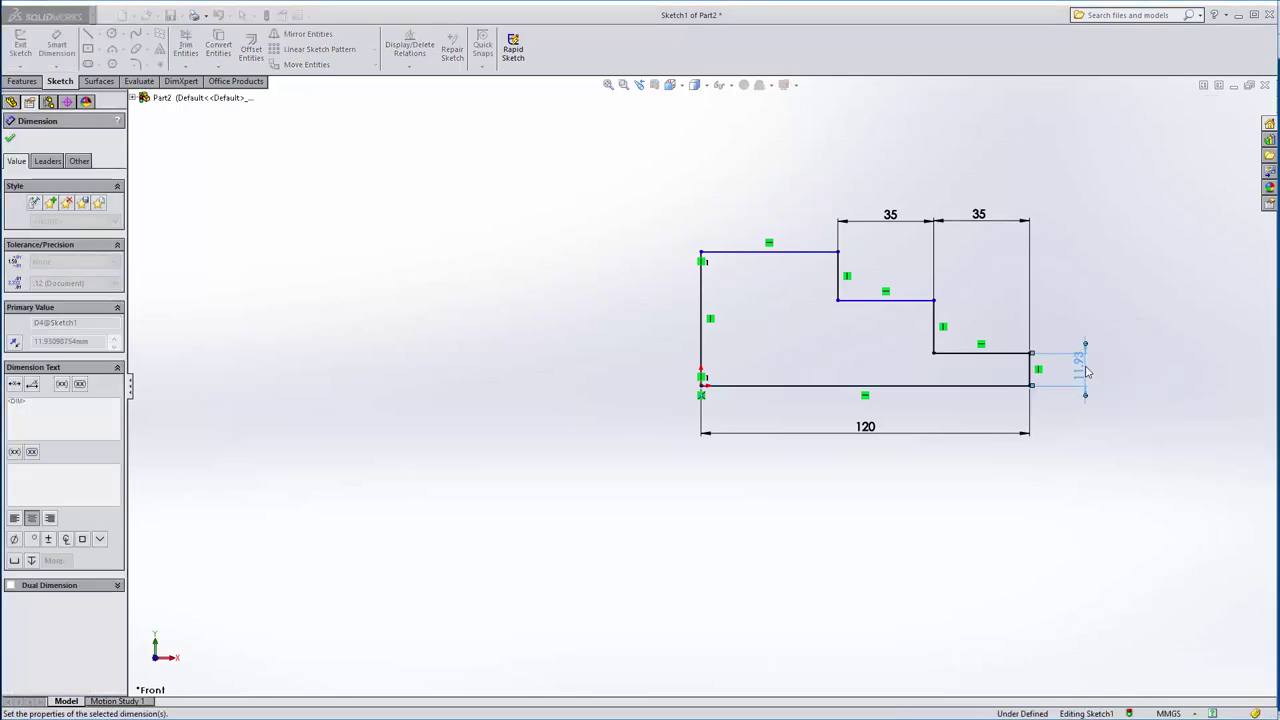
key(Escape)
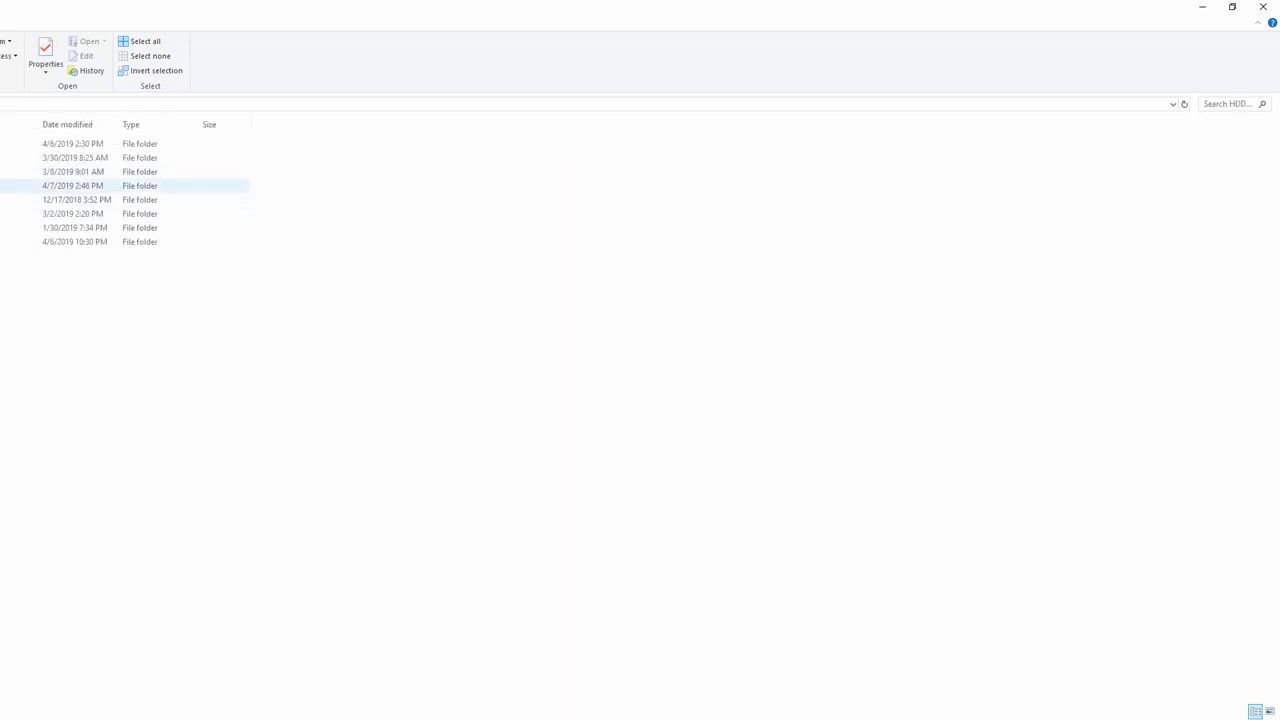
View Part1.PDF from the Part 1 folder as the reference shaft drawing, then close it
double_click(72, 185)
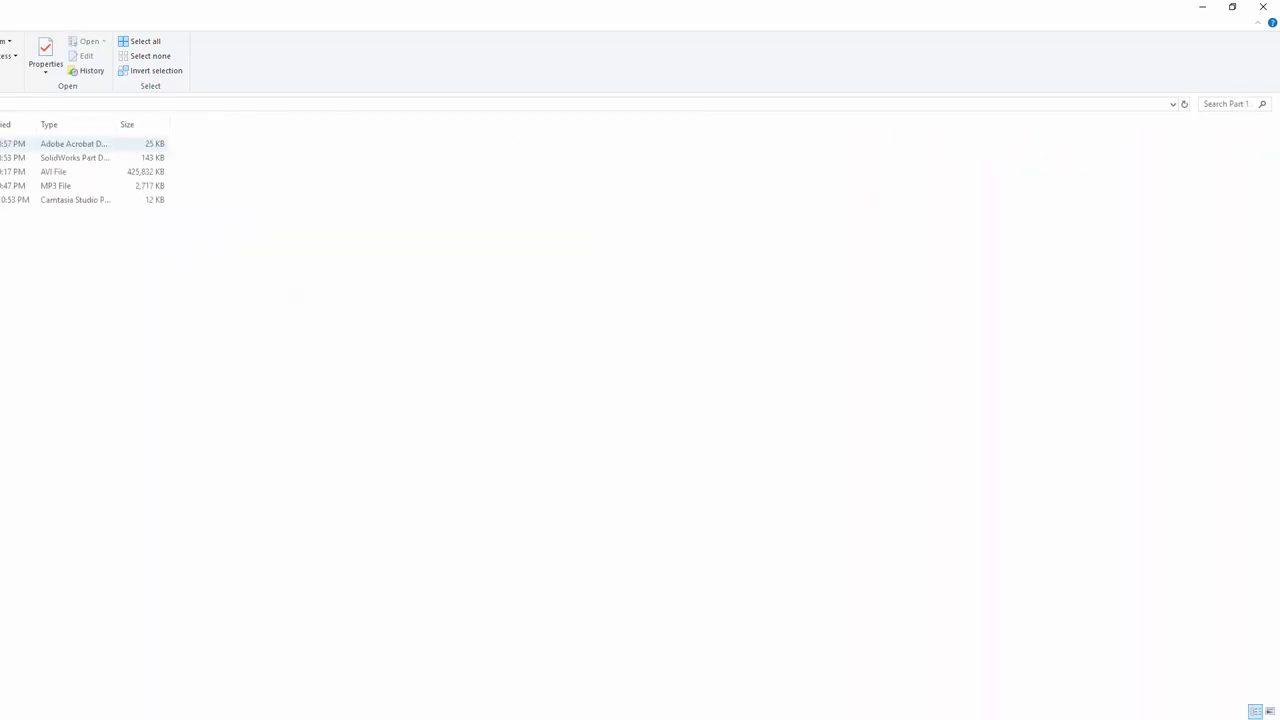
click(74, 143)
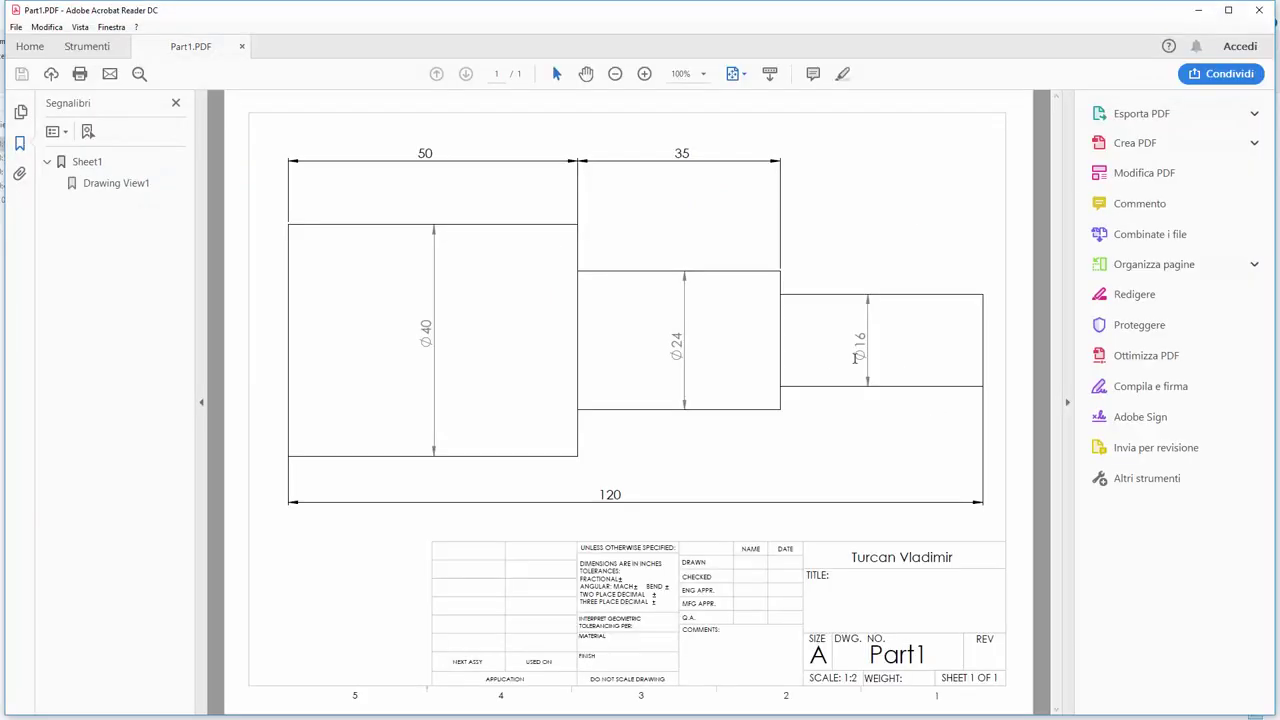
click(1262, 10)
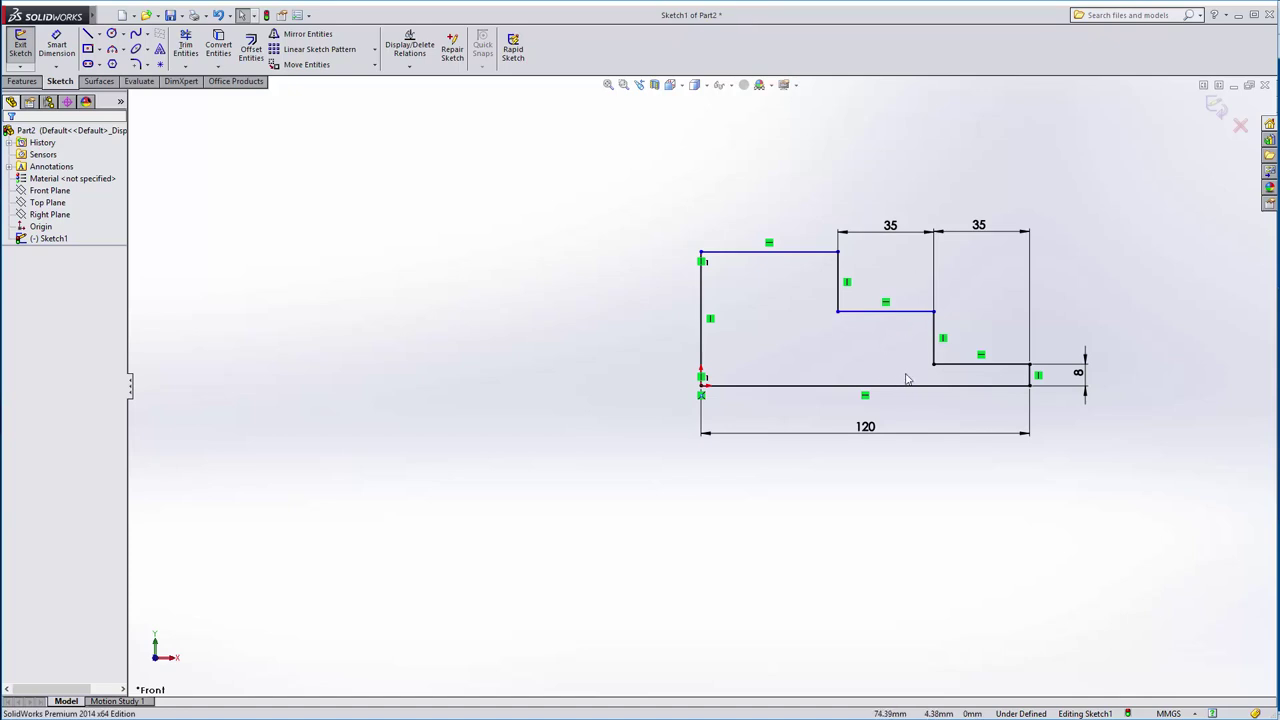
Add 12 mm and 20 mm vertical height dimensions from the step lines to the base line
click(900, 311)
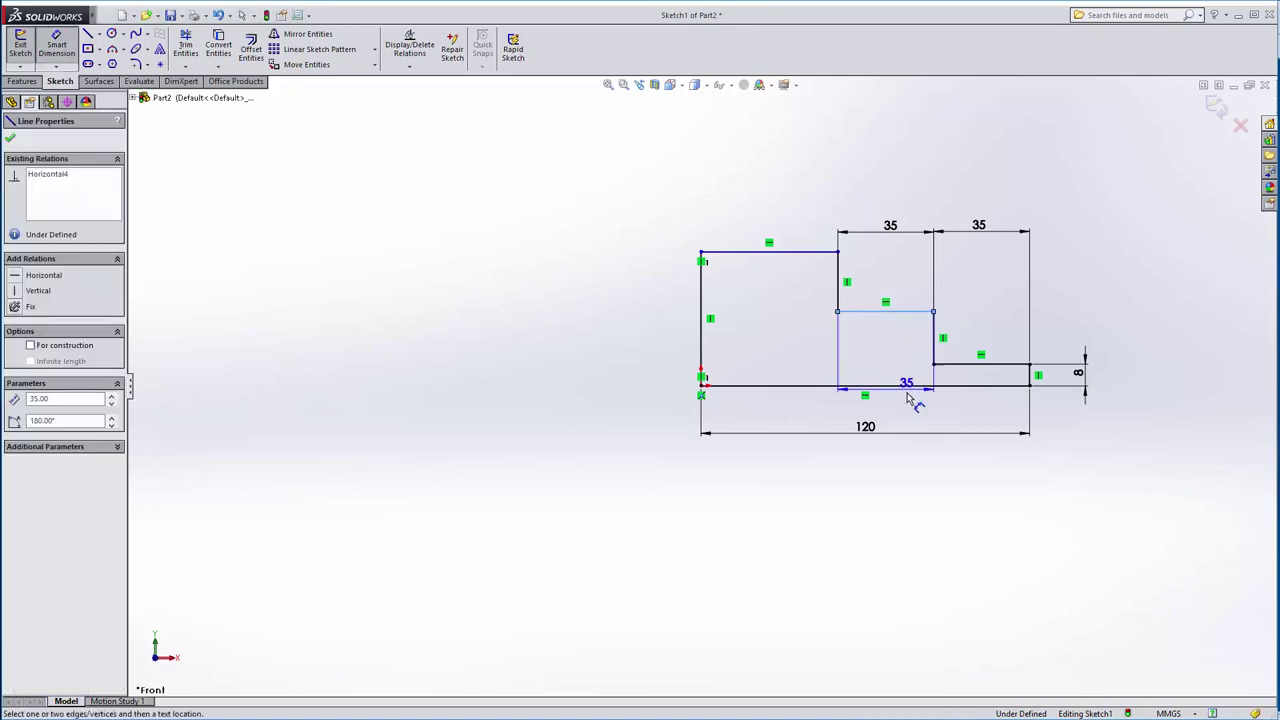
click(910, 386)
click(1140, 355)
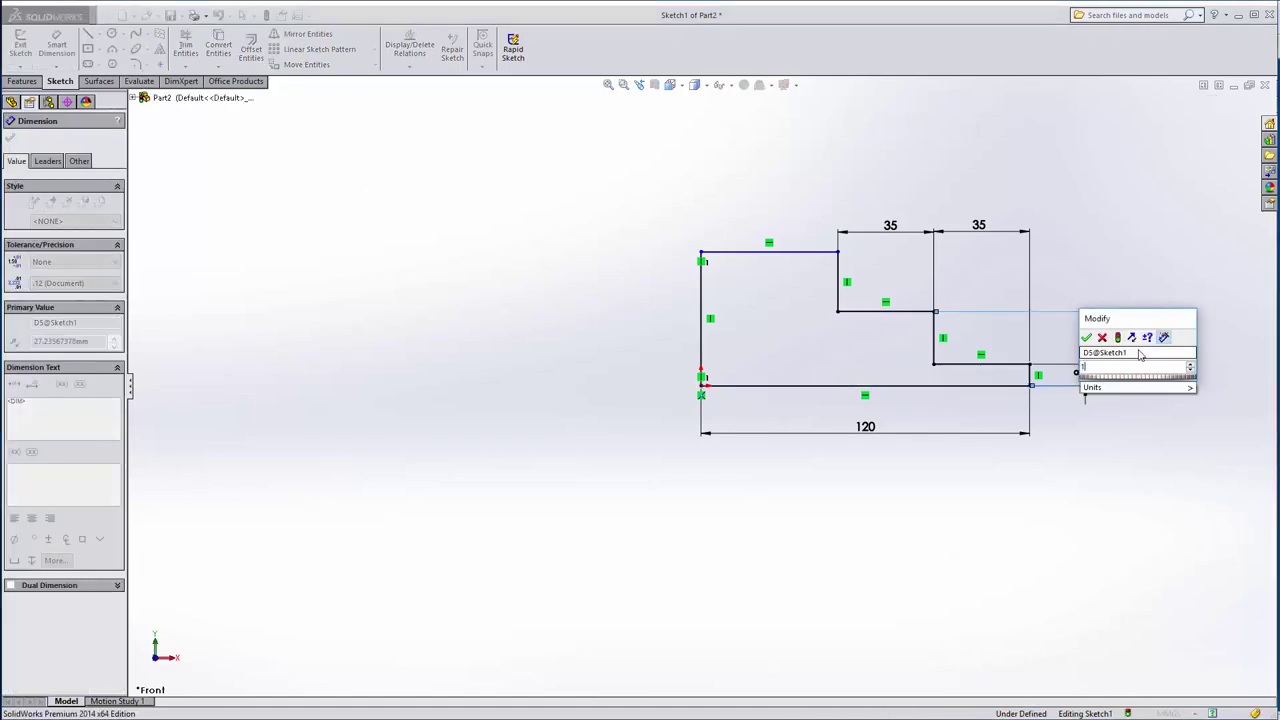
text(12)
key(Return)
click(830, 252)
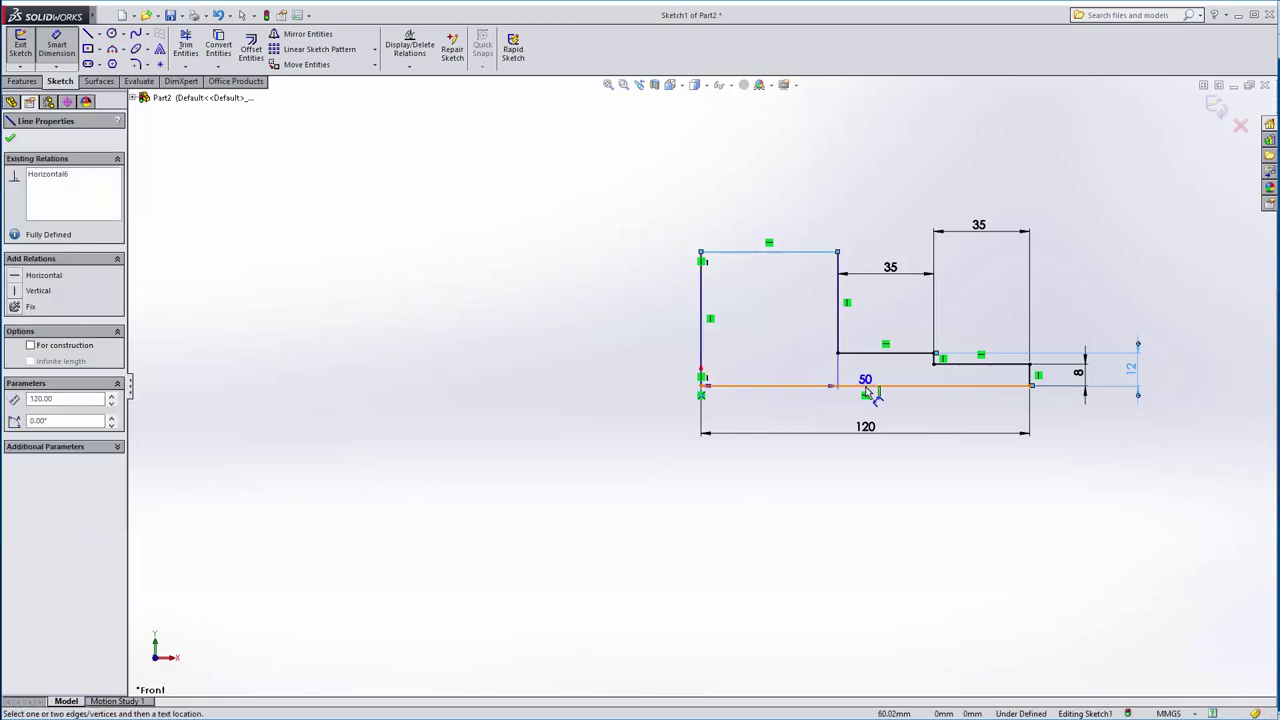
click(872, 387)
click(1187, 333)
text(20)
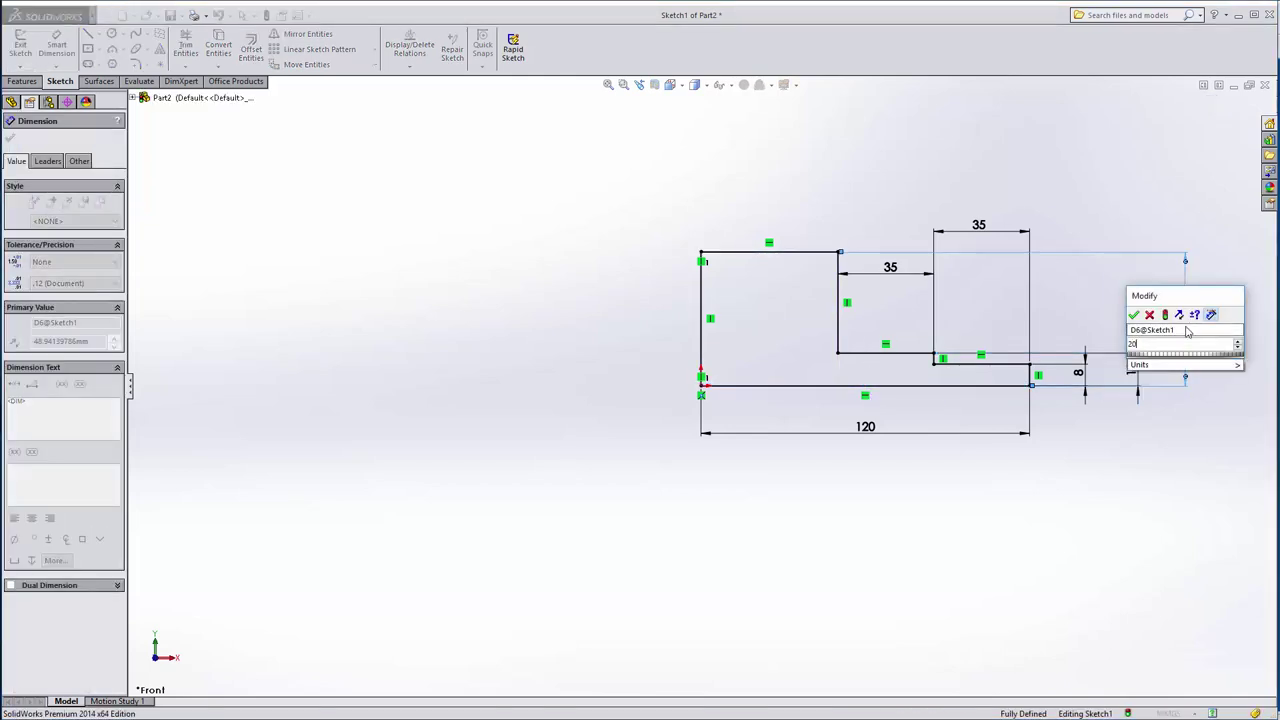
key(Return)
scroll(1000, 390, down, 4)
scroll(943, 395, up, 3)
scroll(900, 371, down, 1)
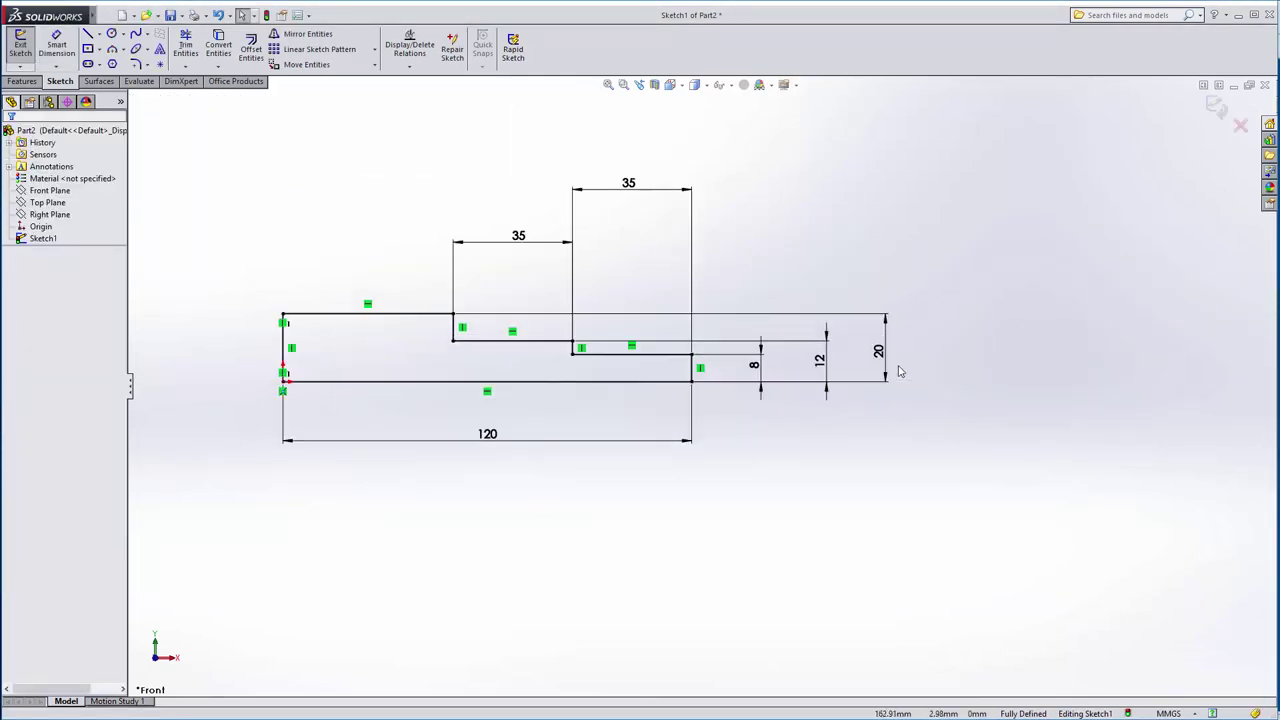
scroll(900, 371, up, 1)
Place the second 35 mm length dimension above the left step line
click(645, 358)
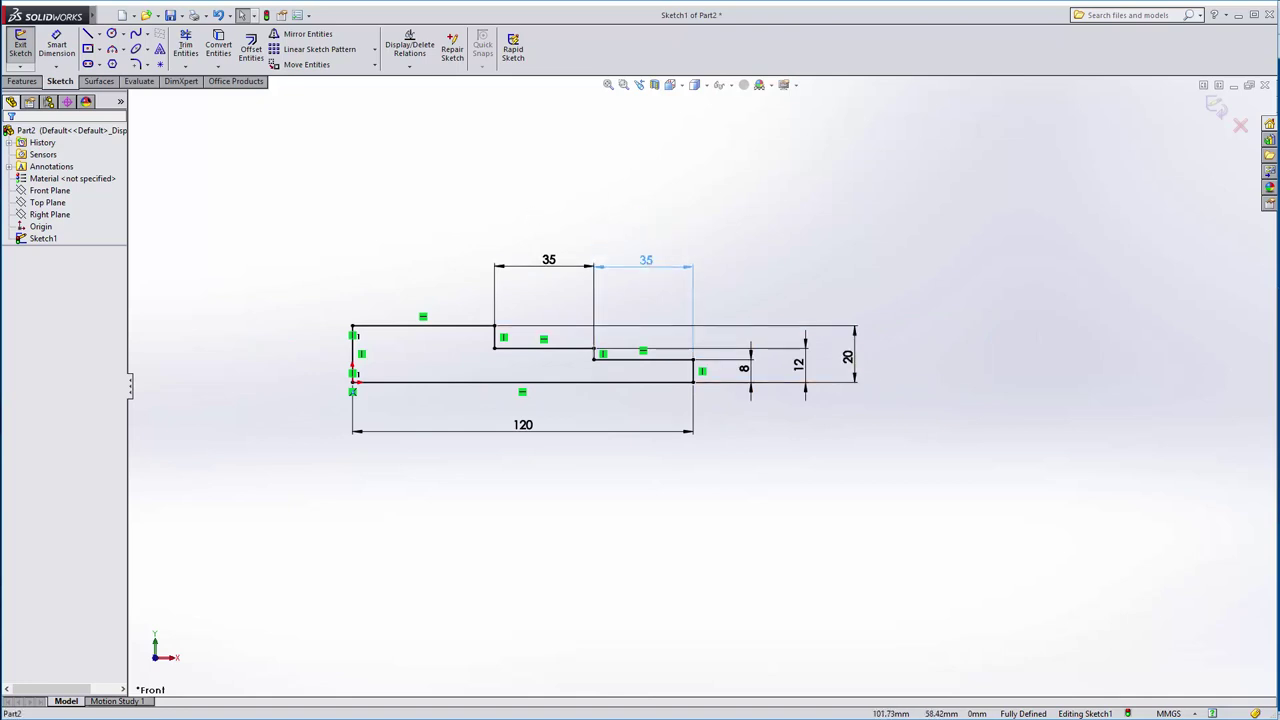
click(646, 267)
scroll(684, 360, down, 1)
scroll(680, 365, down, 2)
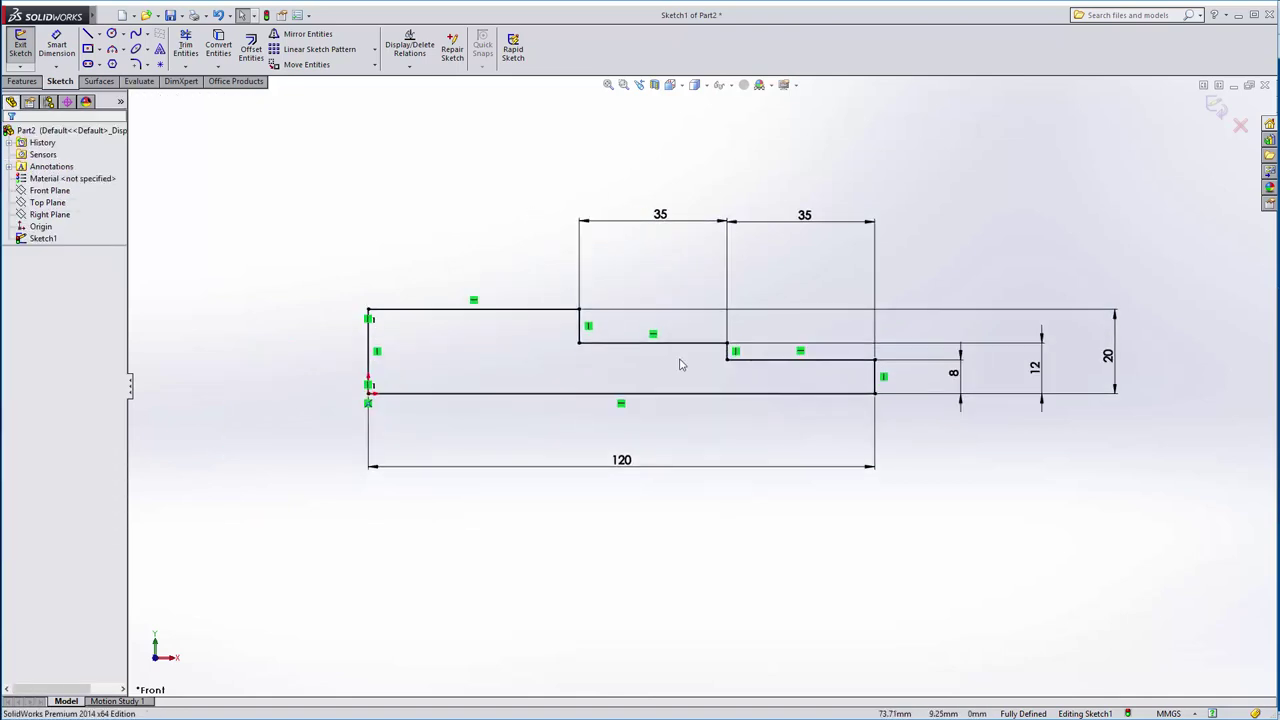
Fillet the right, middle and left inner step corners at 2 mm radius and exit the sketch
click(136, 64)
scroll(848, 368, down, 2)
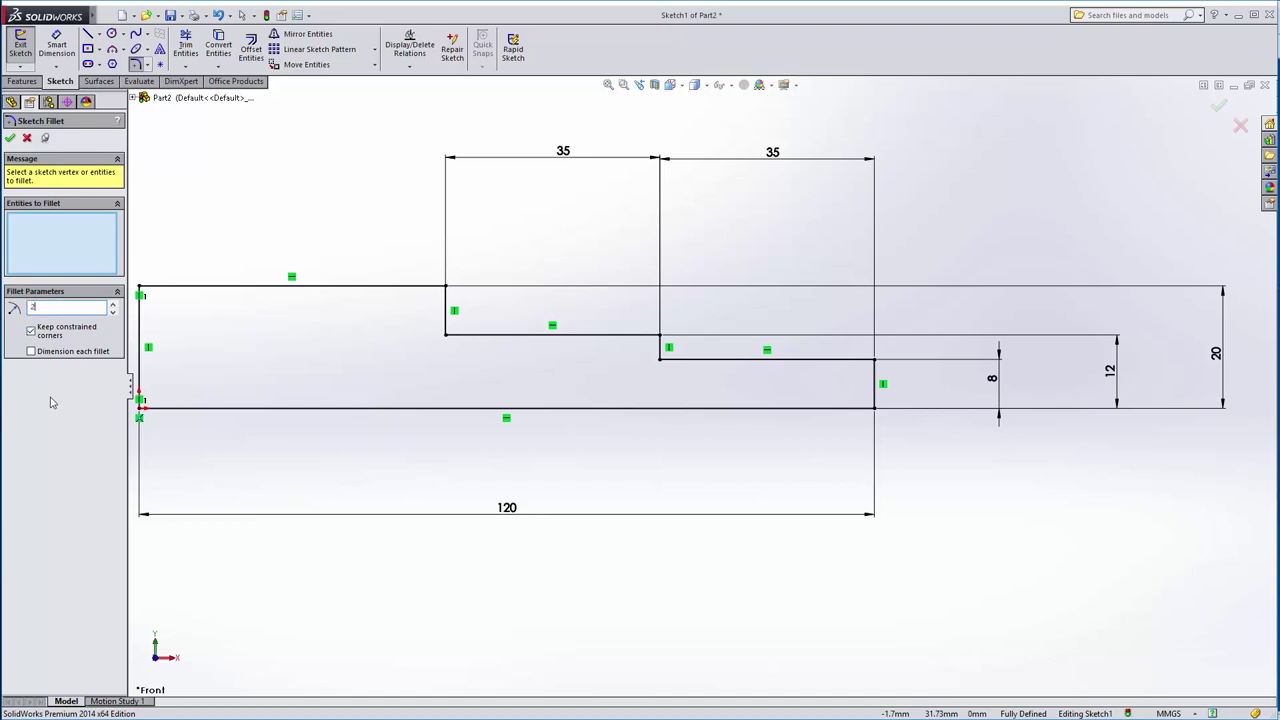
click(874, 360)
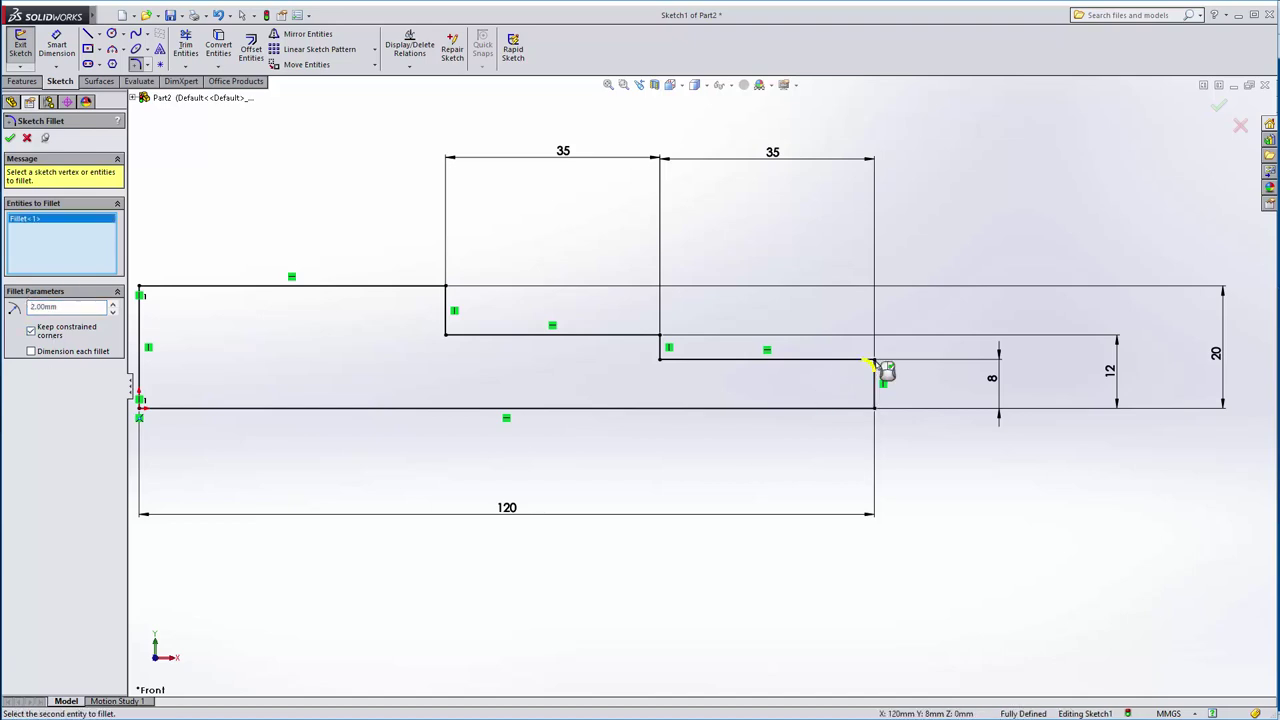
click(660, 335)
click(445, 287)
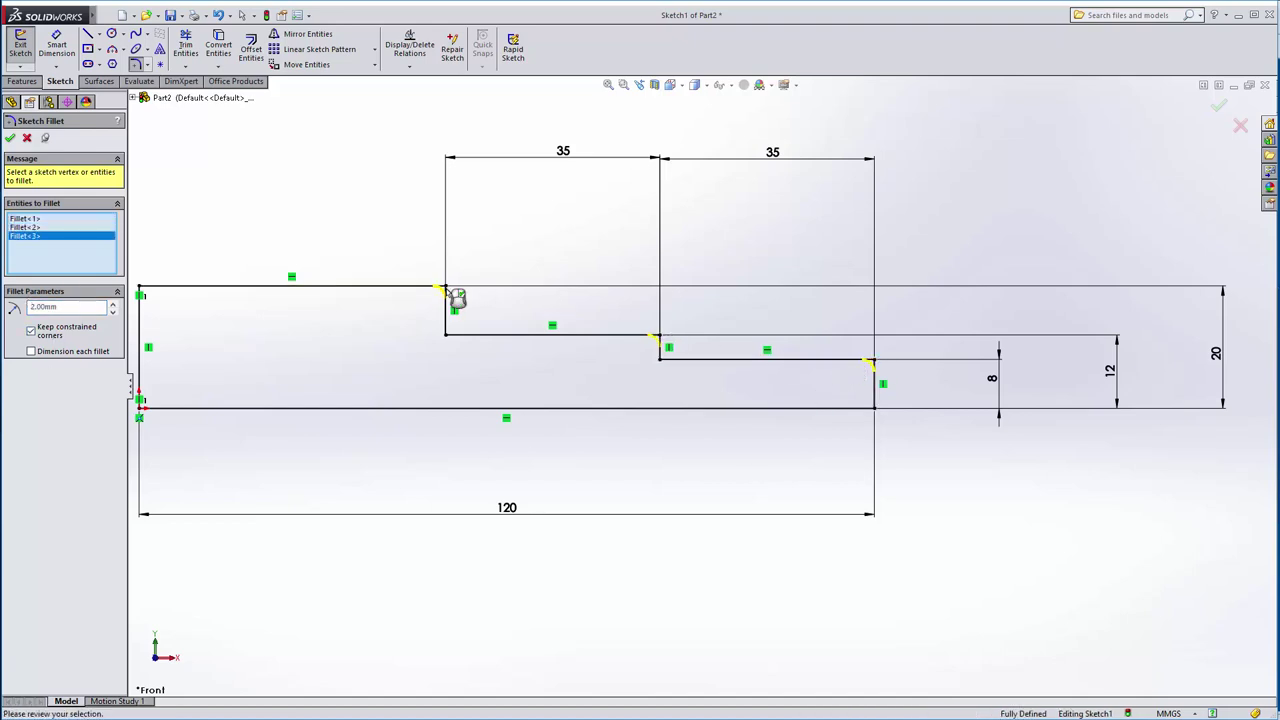
click(10, 138)
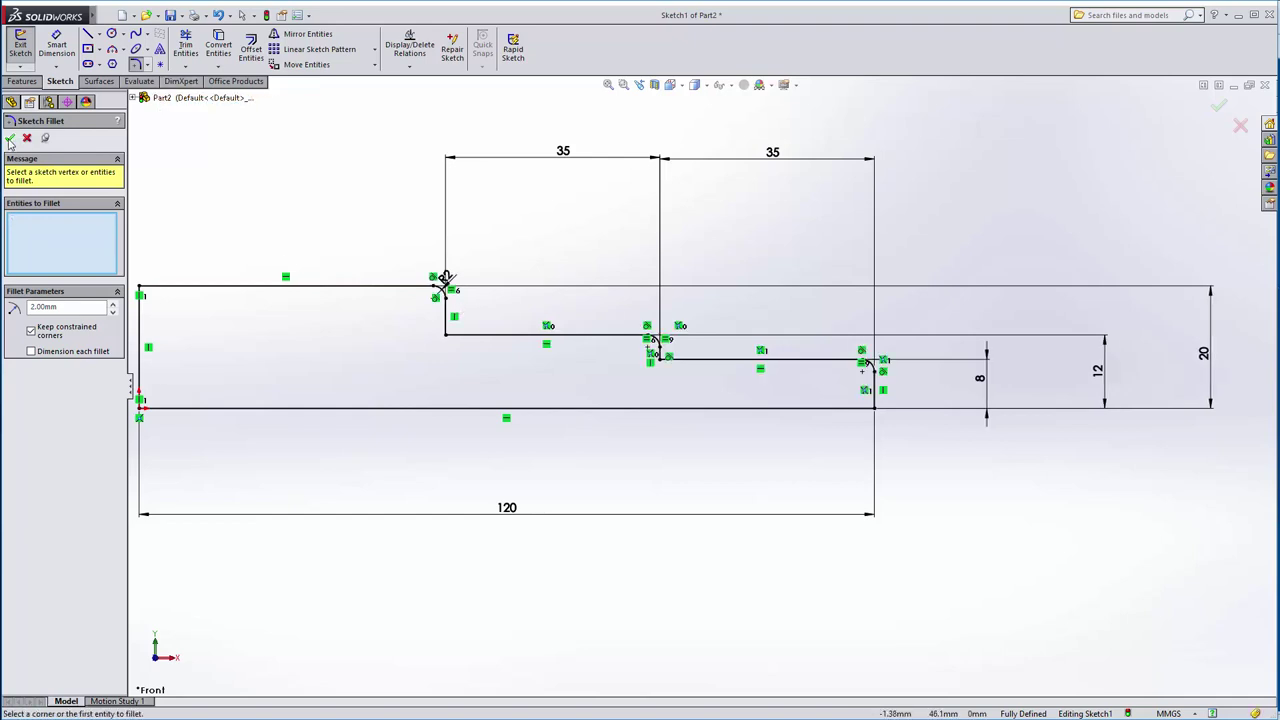
scroll(685, 392, up, 3)
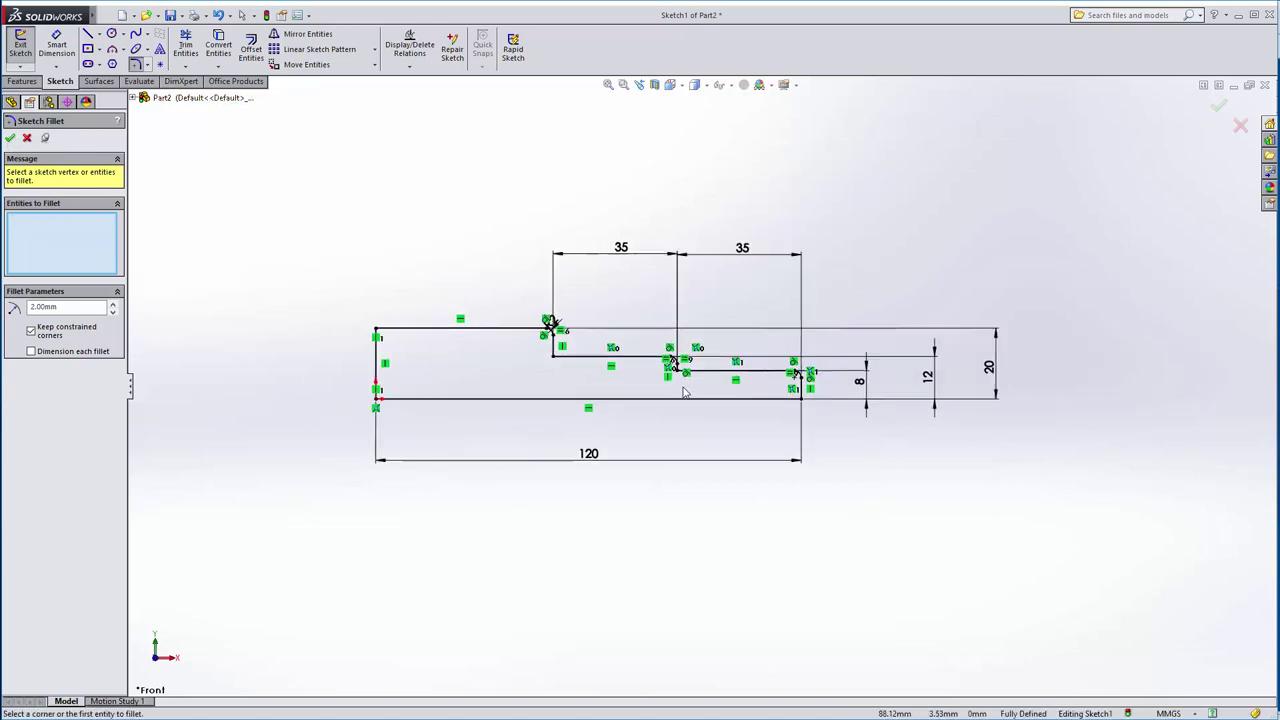
click(1218, 106)
Revolve the sketch 360° about the bottom line (Line1) to create the solid shaft Revolve1
click(24, 81)
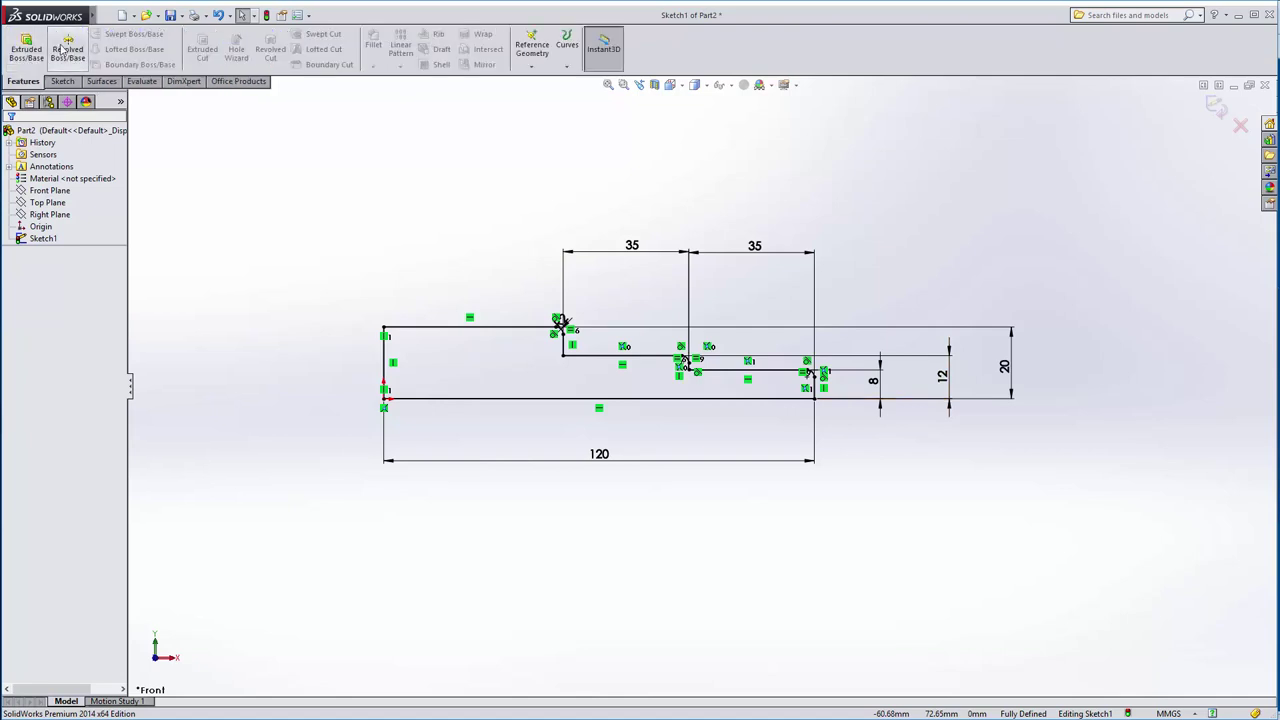
click(64, 47)
click(742, 459)
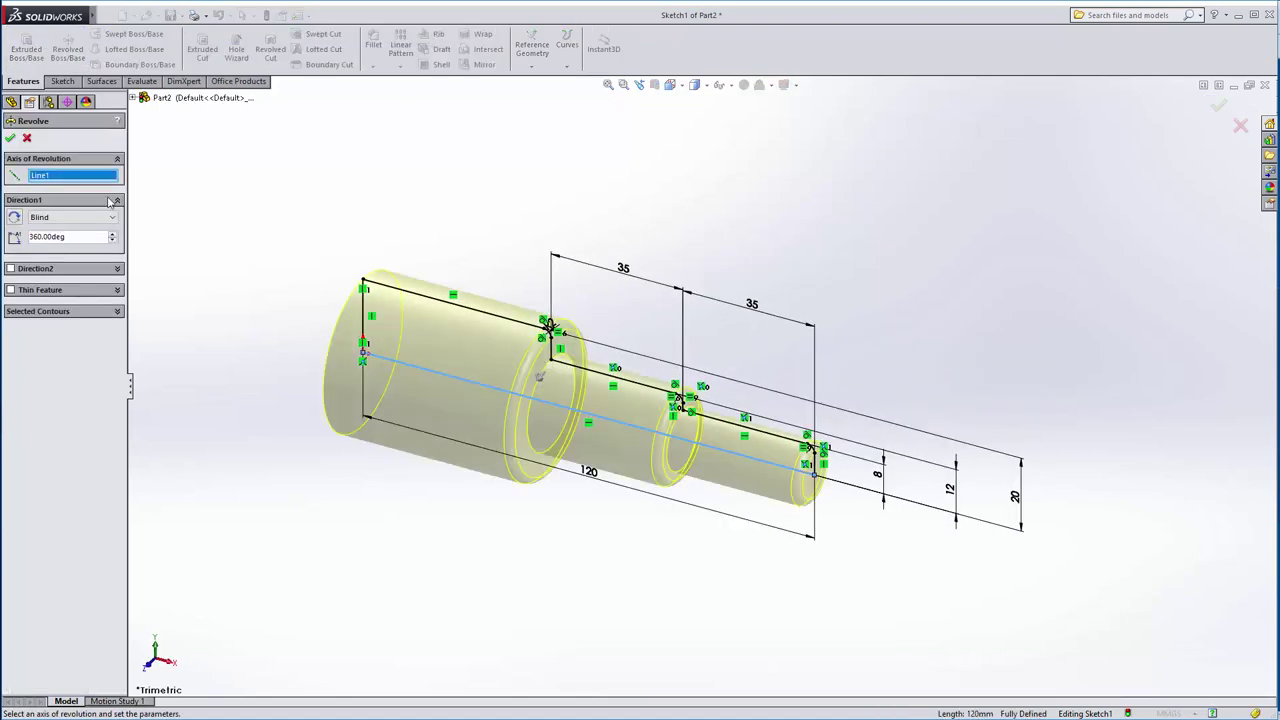
click(10, 138)
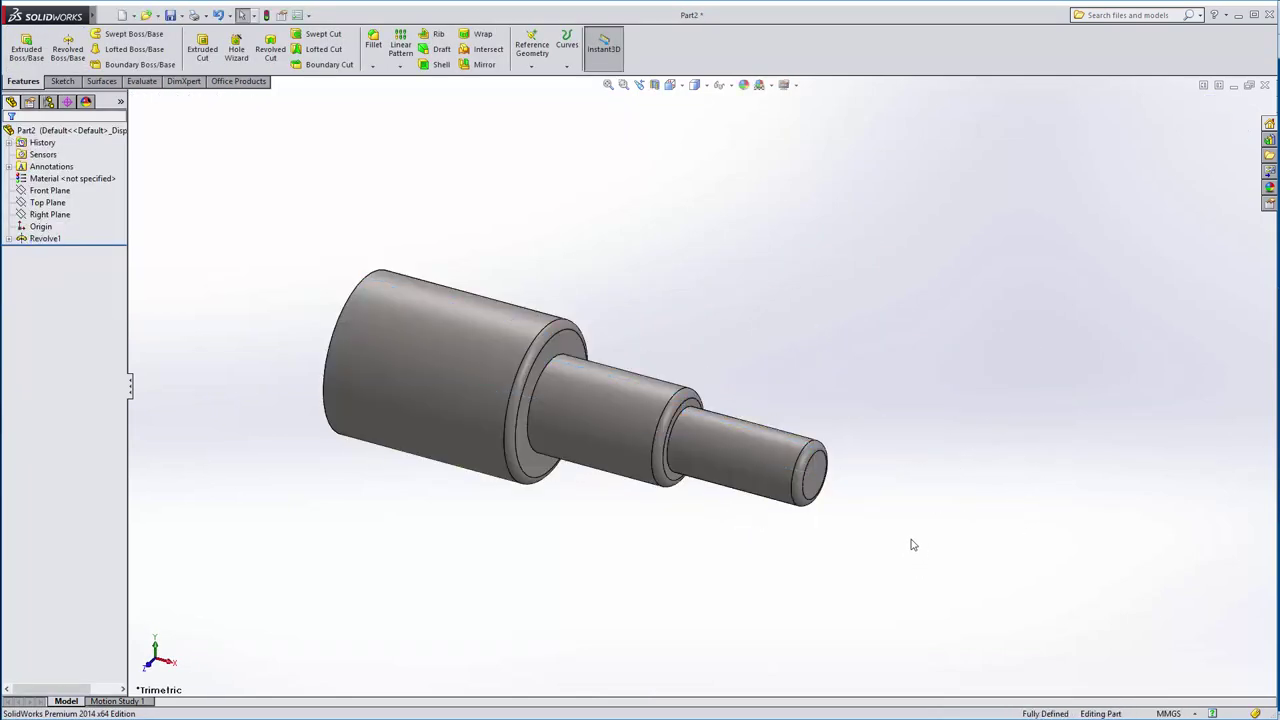
mouse_move(901, 541)
middle_down()
mouse_move(997, 440)
mouse_move(943, 317)
mouse_move(1034, 434)
mouse_move(892, 554)
mouse_move(1014, 560)
mouse_move(1026, 546)
mouse_move(946, 577)
mouse_move(1006, 516)
mouse_move(990, 505)
middle_up()
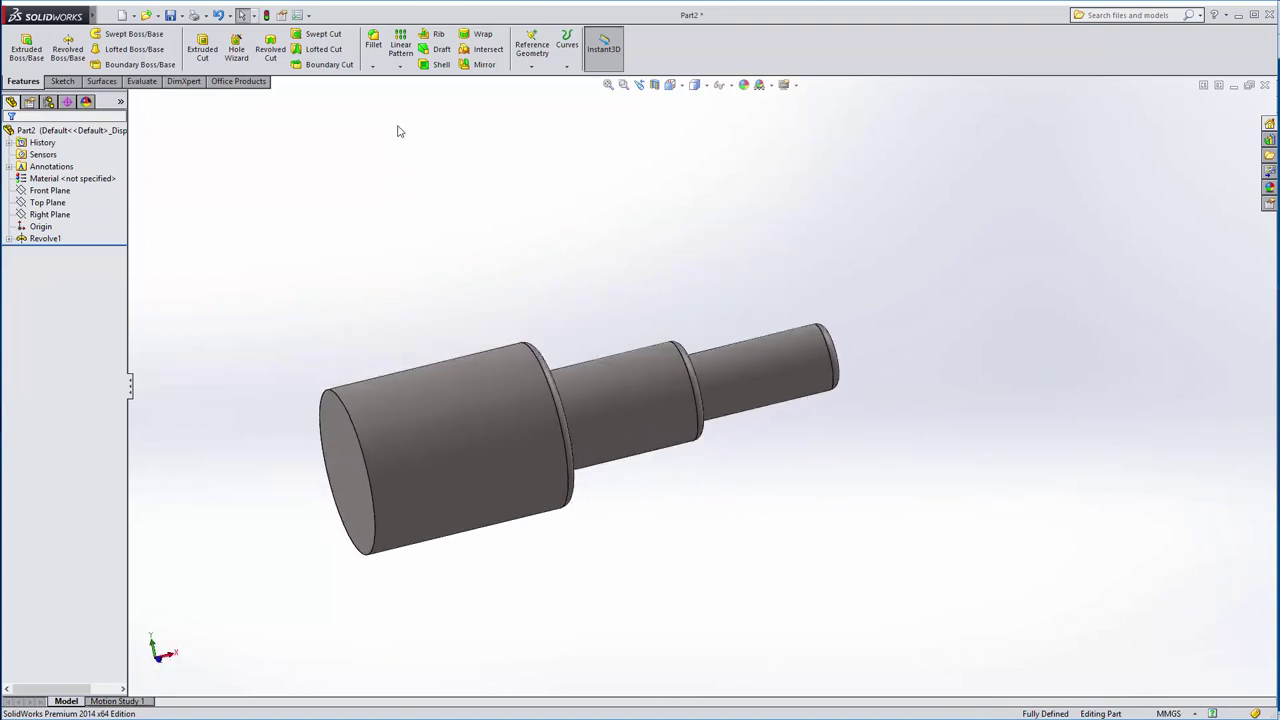
Add a 2 mm fillet (Fillet1) to the circular outer edge of the shaft's large end
click(374, 67)
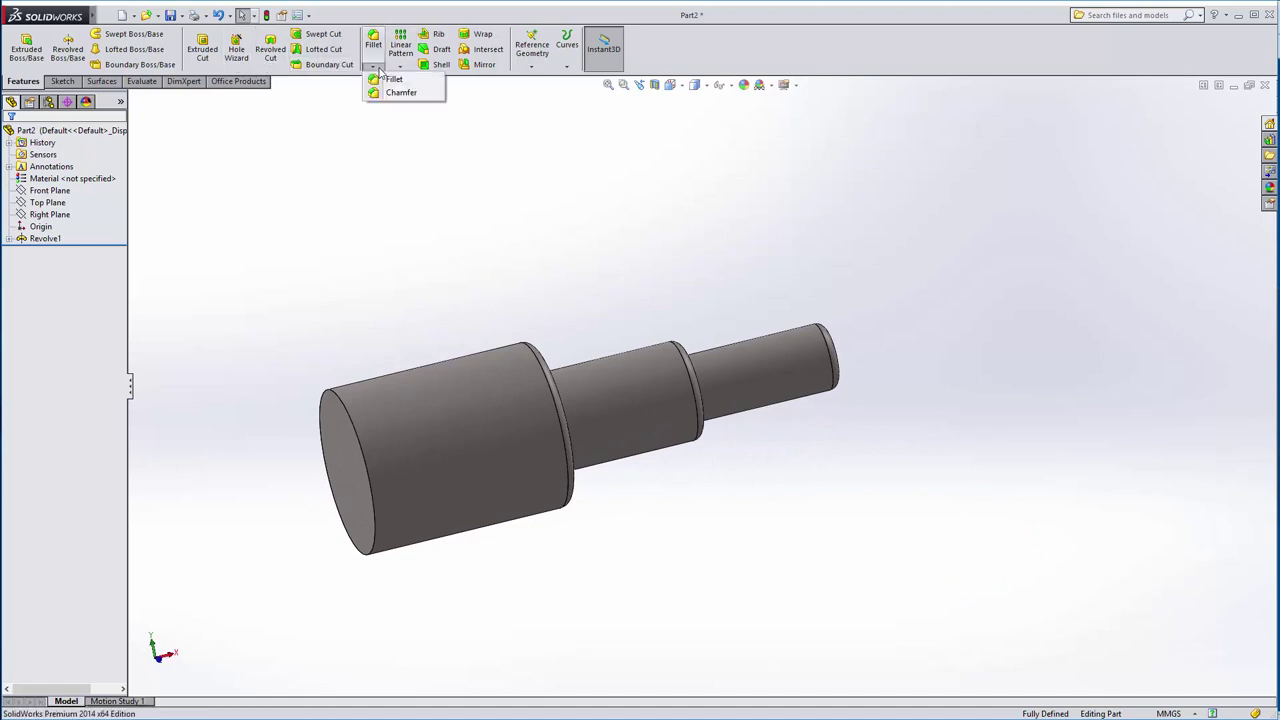
click(393, 79)
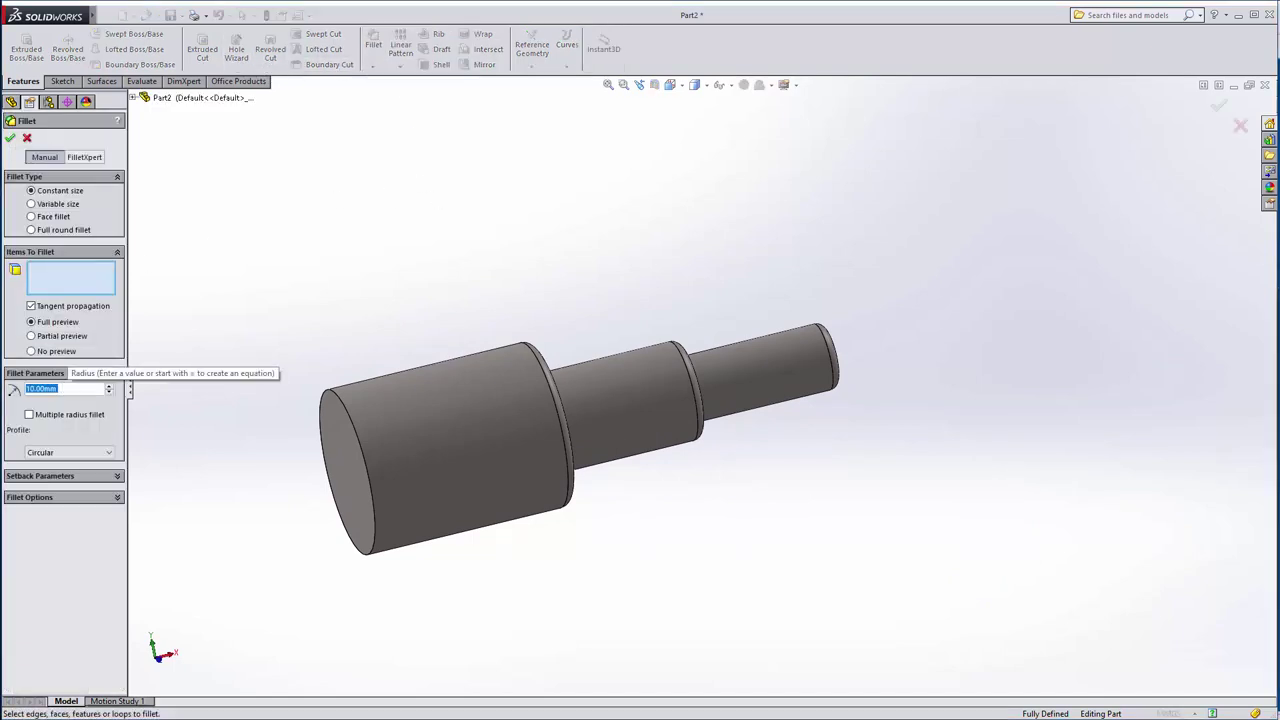
text(2)
click(367, 470)
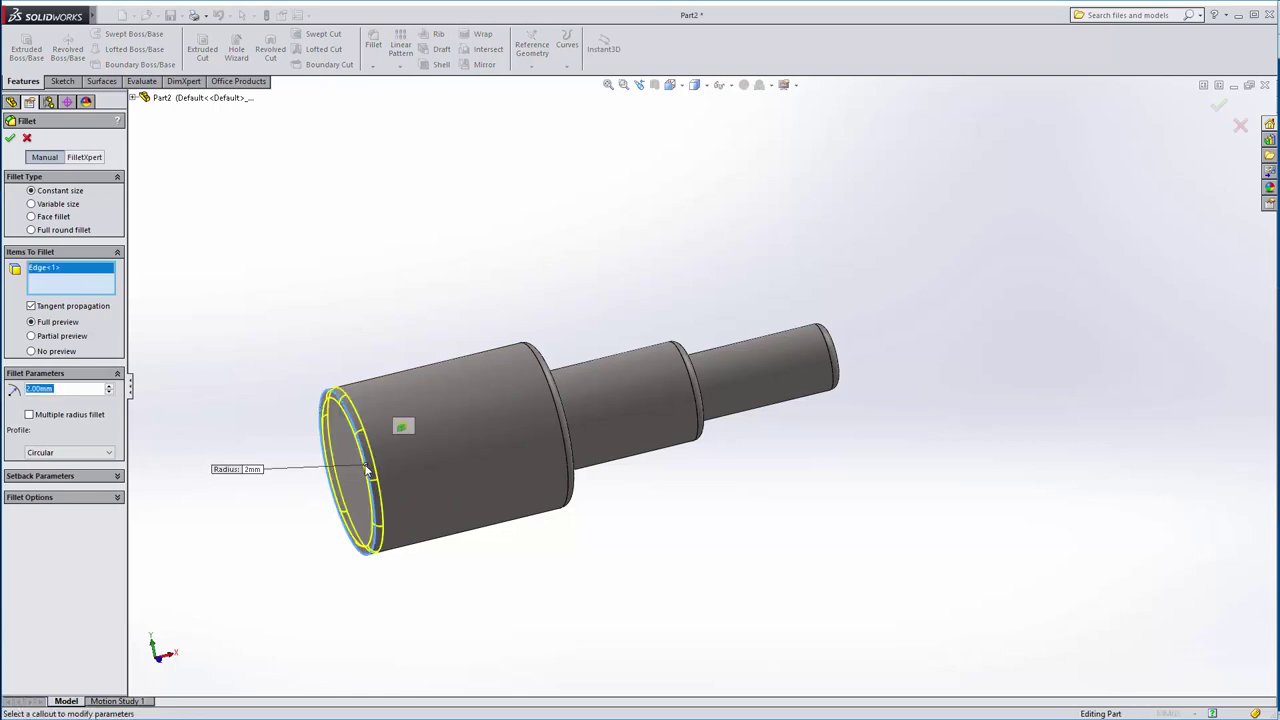
click(10, 138)
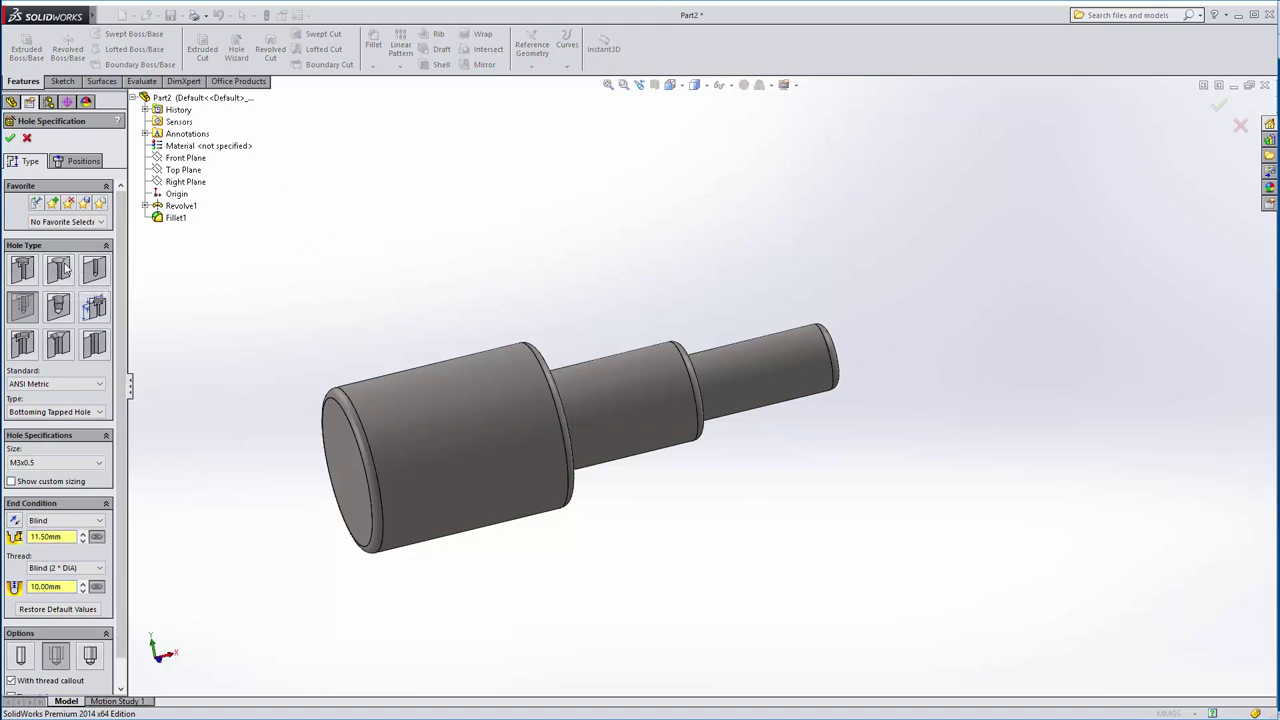
Choose an ANSI Metric countersink hole for an M3 flat head screw with custom sizing enabled
click(65, 268)
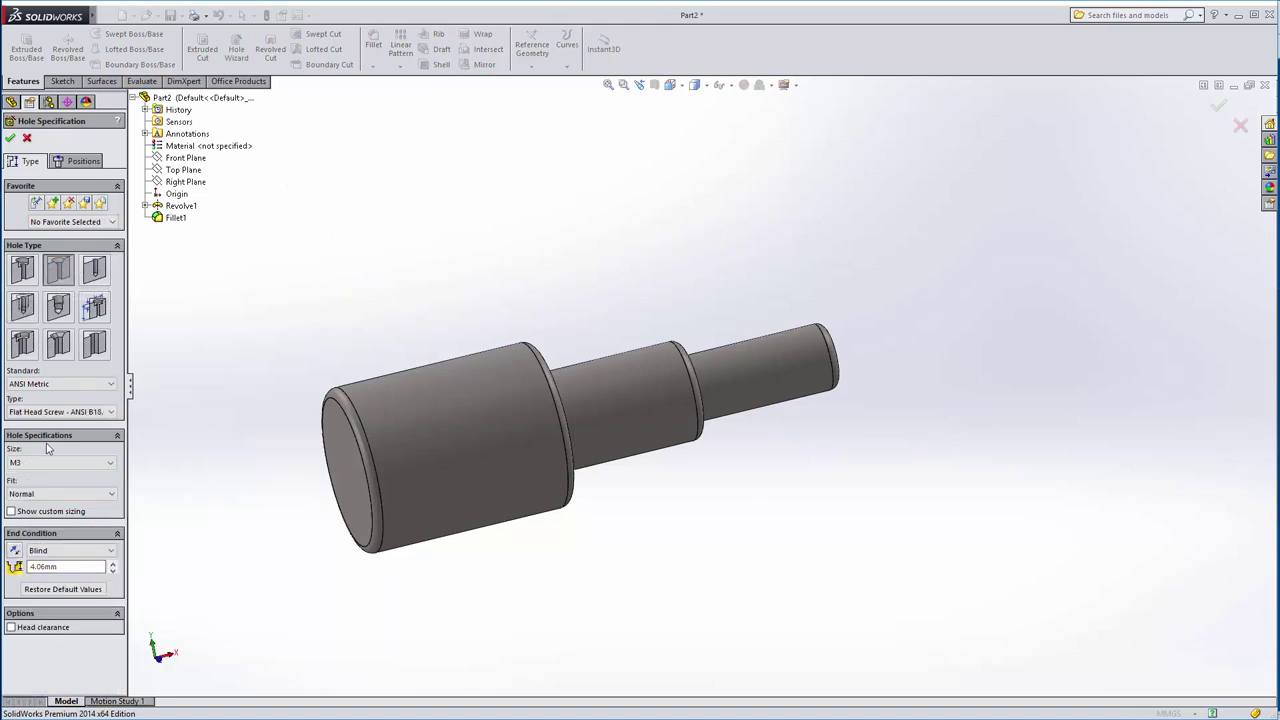
click(82, 383)
click(88, 388)
click(78, 409)
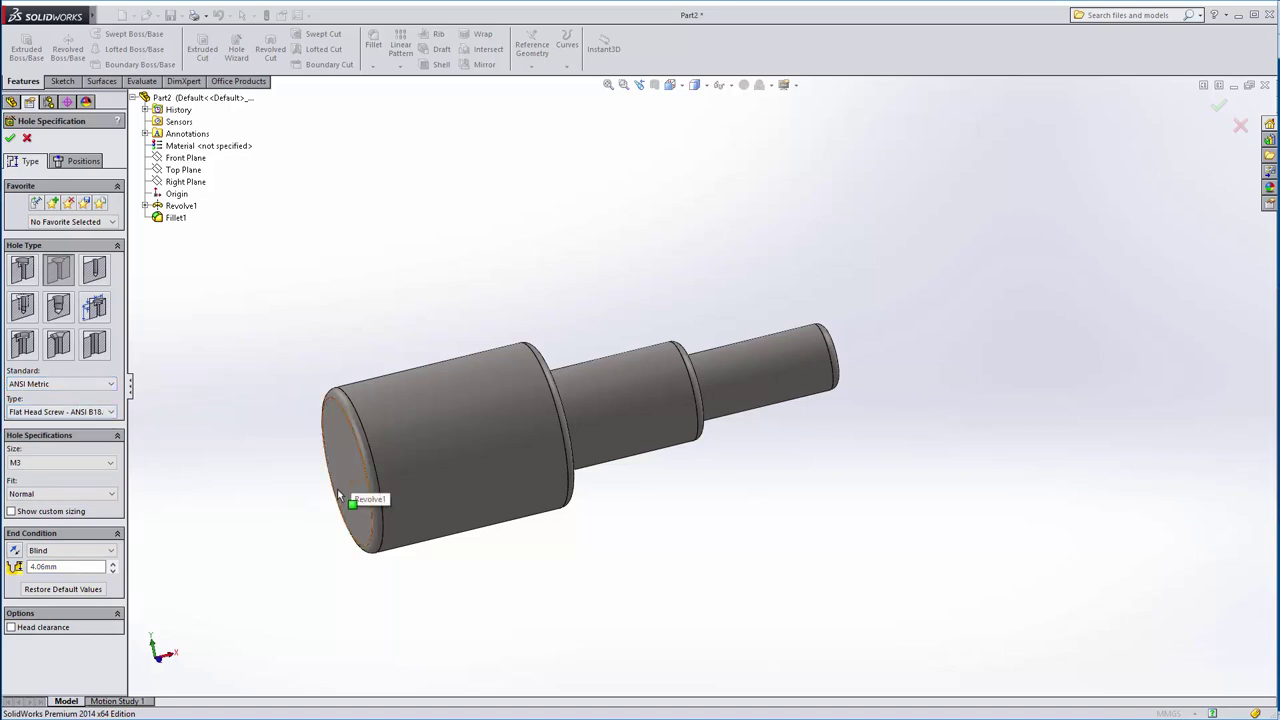
click(11, 512)
mouse_move(231, 539)
middle_down()
mouse_move(251, 506)
mouse_move(276, 516)
middle_up()
text(1.6)
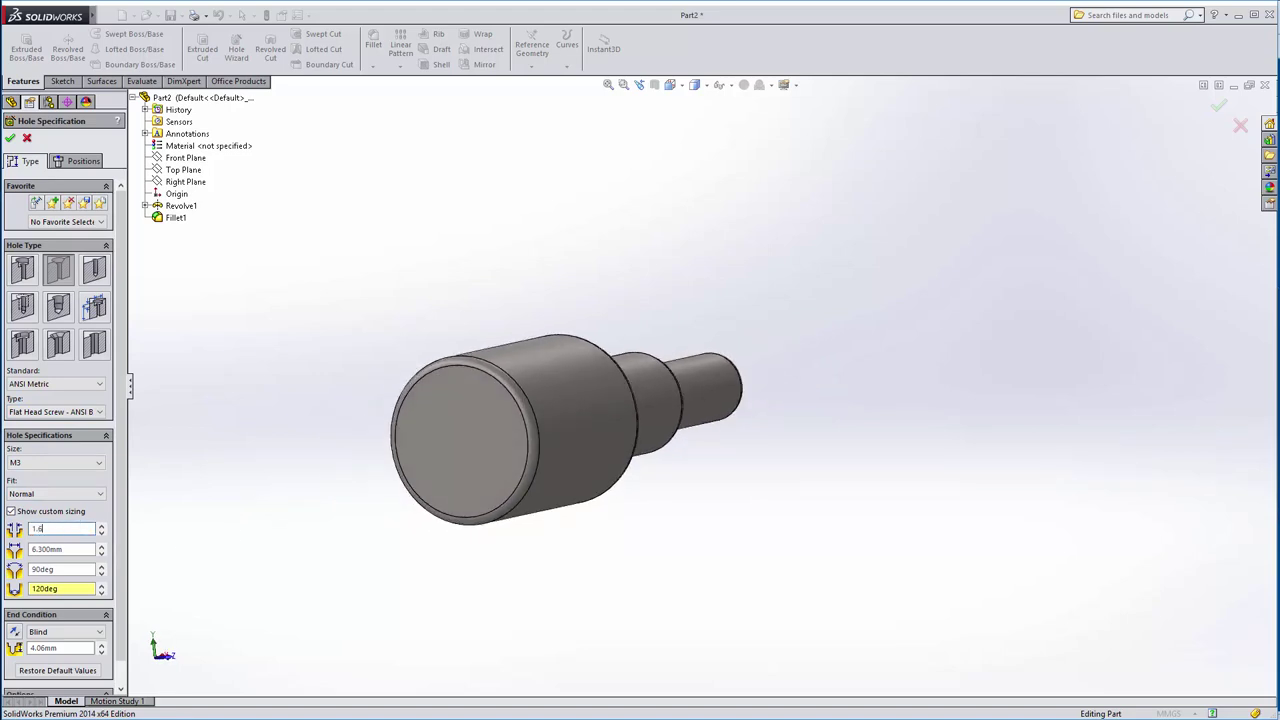
text(4.000)
Enter custom 1.6 mm and 4 mm diameters with a 120° countersink angle and accept
key(Return)
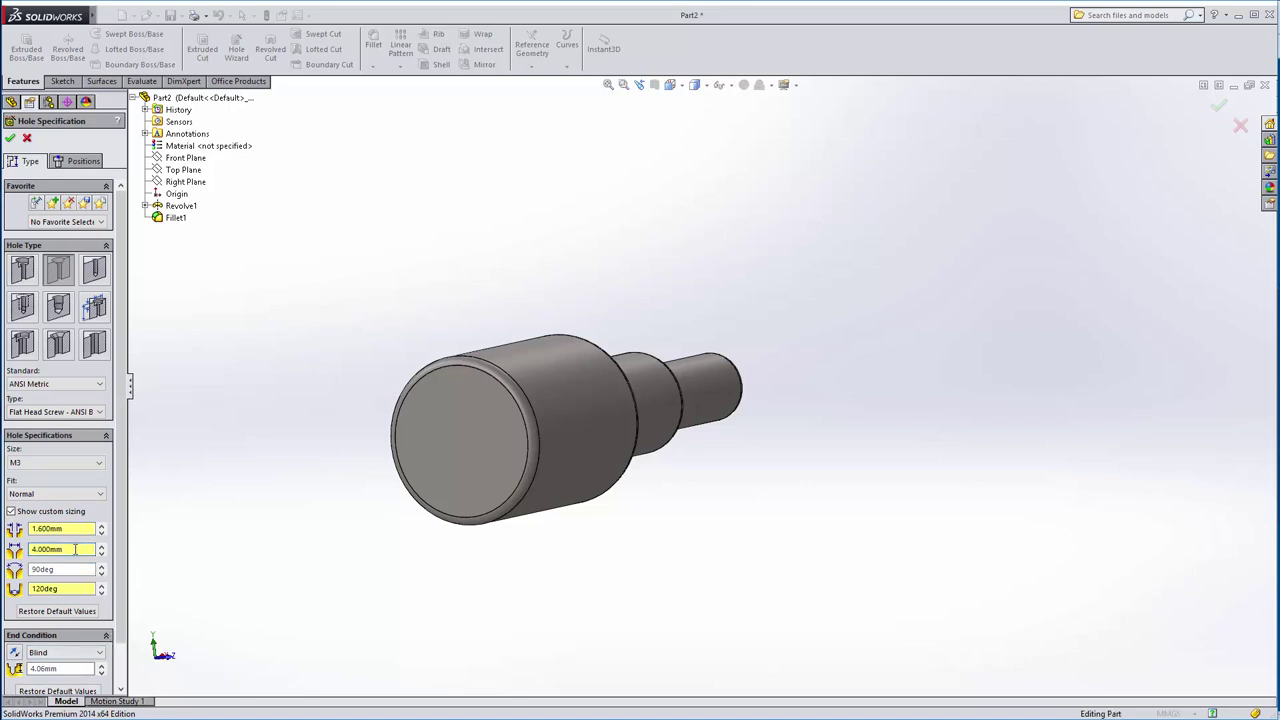
text(6)
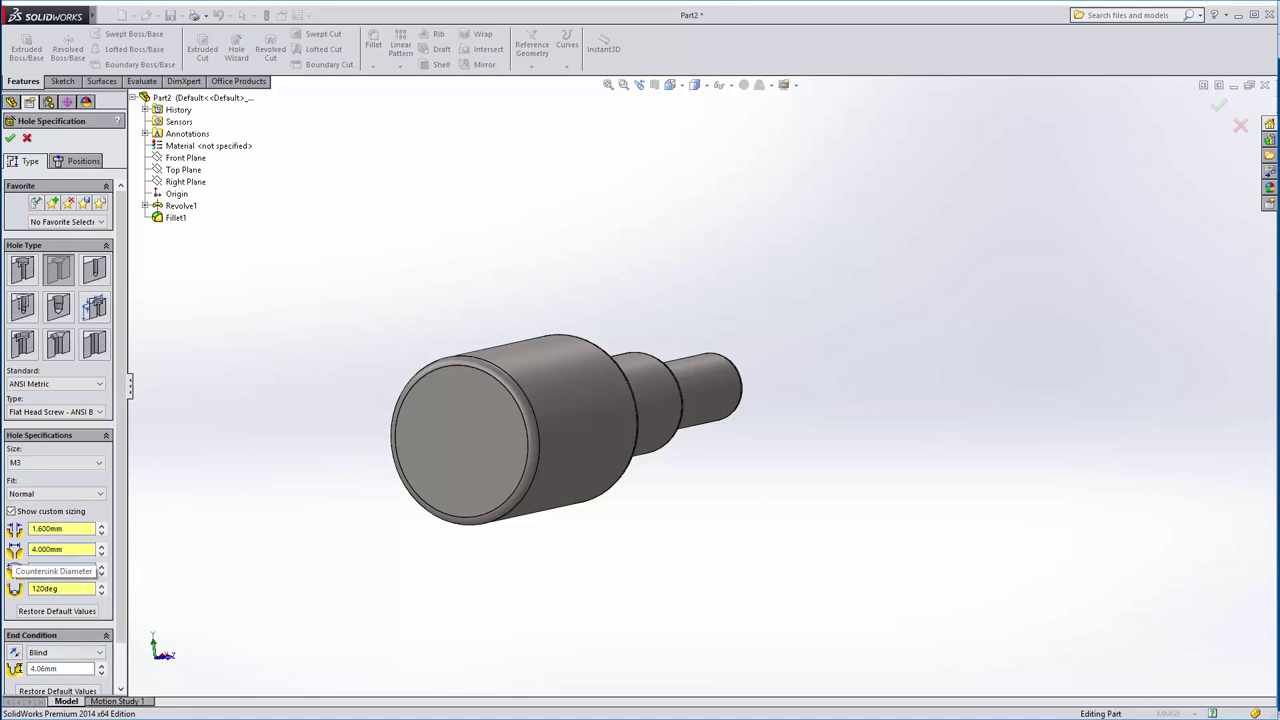
text(0)
key(Return)
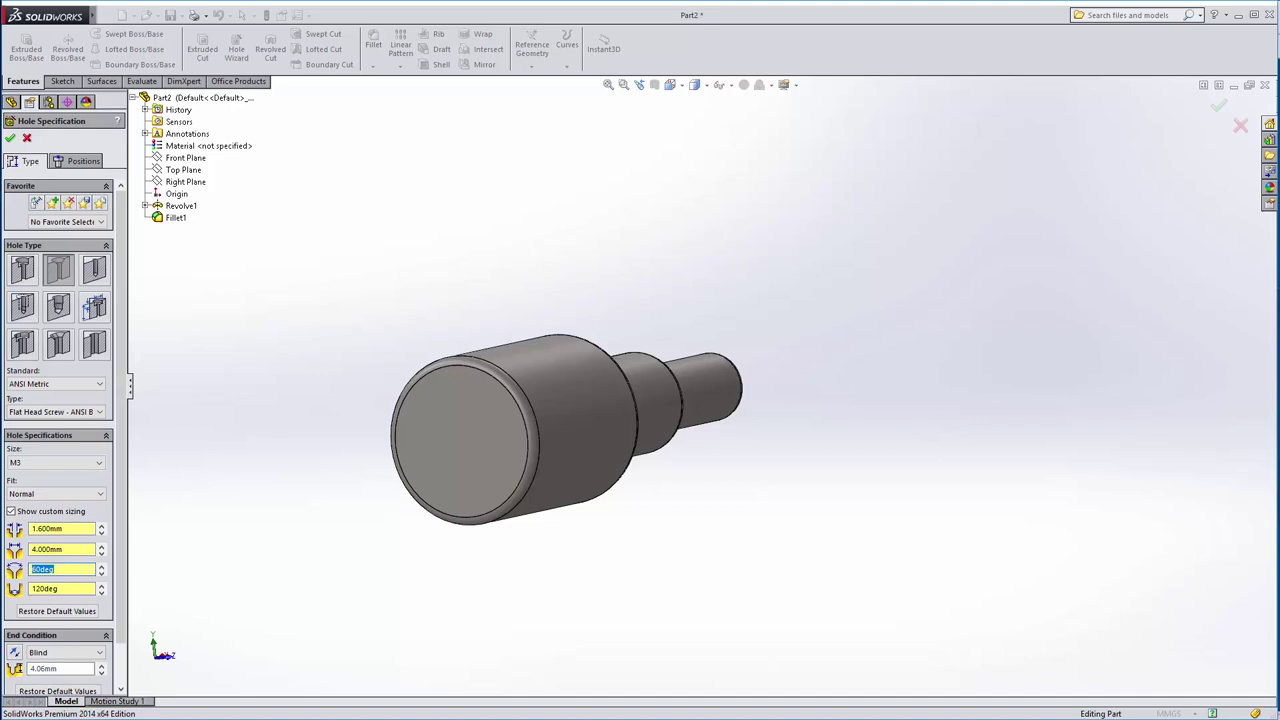
text(120)
key(Return)
click(10, 139)
click(540, 369)
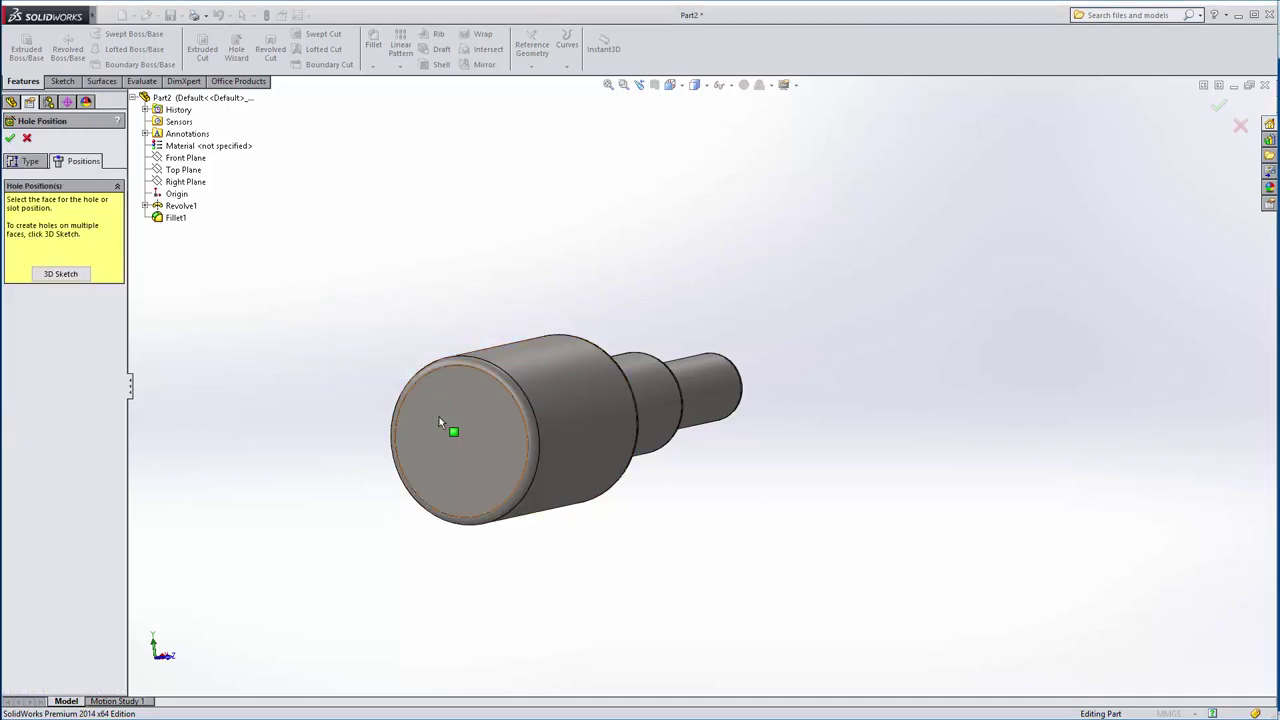
Position the hole at the centre of the shaft's small end face and create the CSK for M3 Flat Head feature
click(10, 139)
click(538, 368)
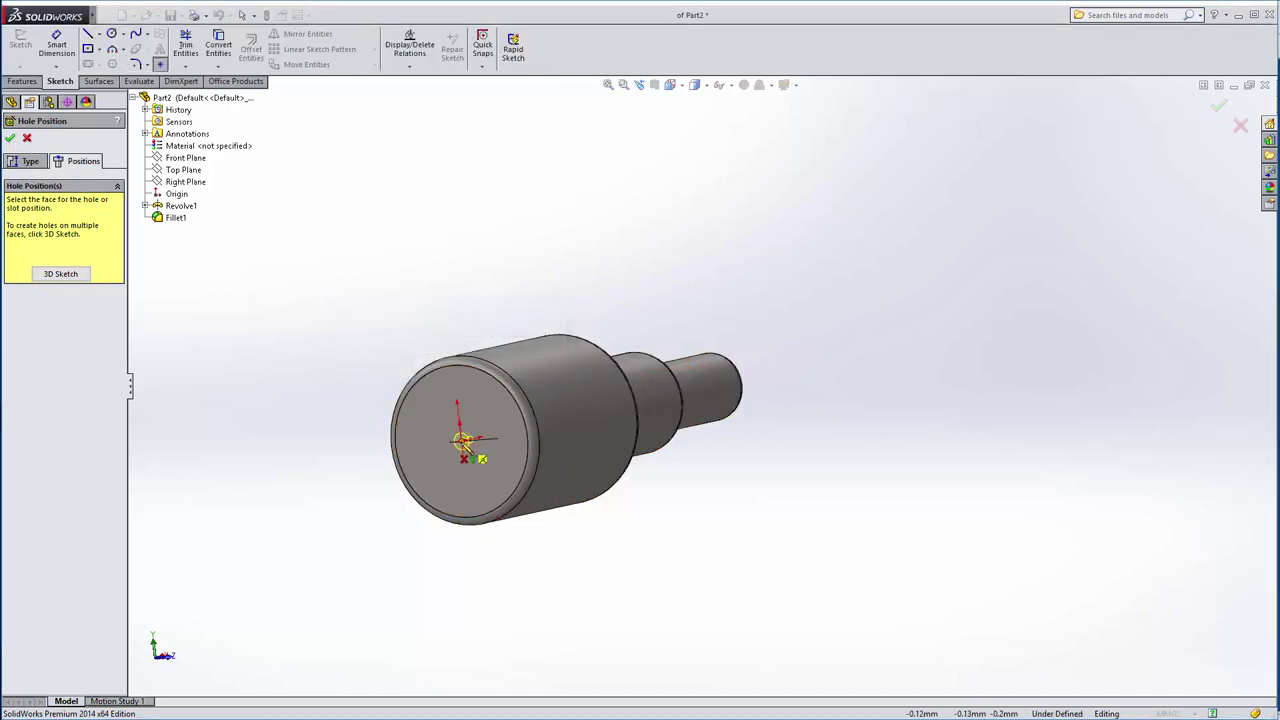
mouse_move(677, 449)
middle_down()
mouse_move(795, 449)
mouse_move(652, 446)
mouse_move(863, 437)
mouse_move(720, 466)
middle_up()
click(604, 385)
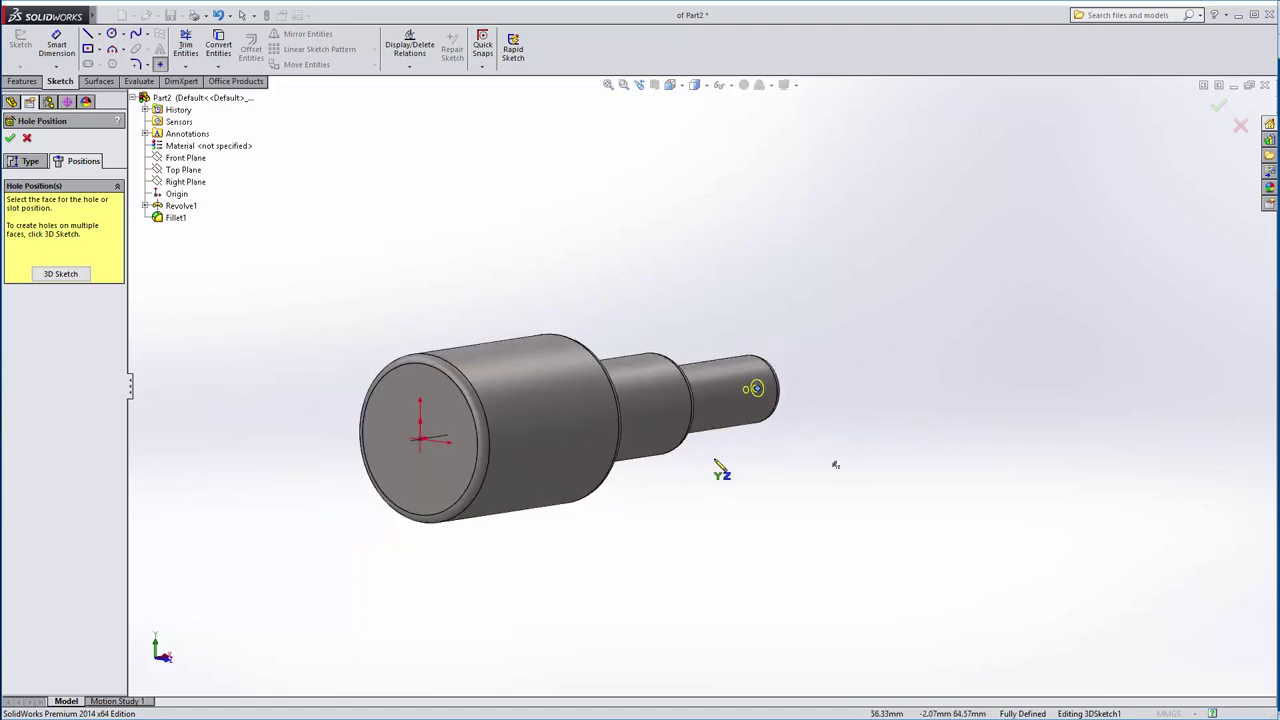
click(422, 441)
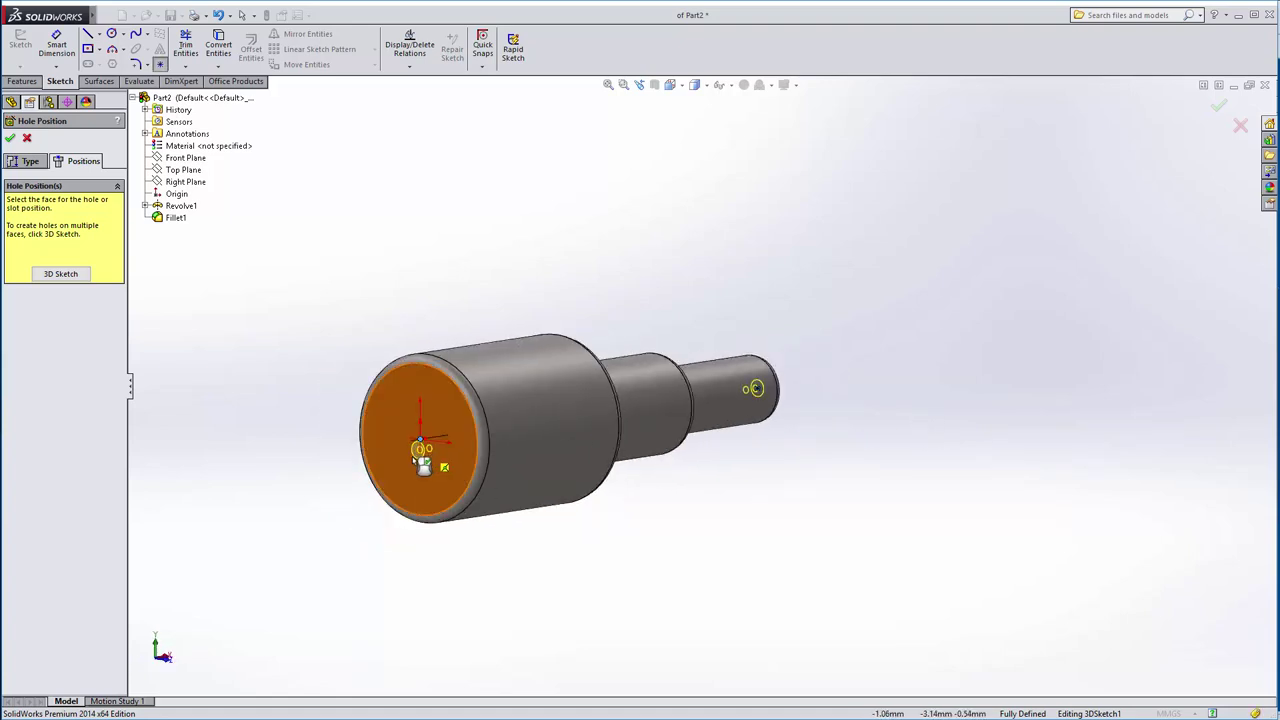
click(11, 140)
mouse_move(916, 398)
middle_down()
mouse_move(709, 429)
mouse_move(709, 446)
middle_up()
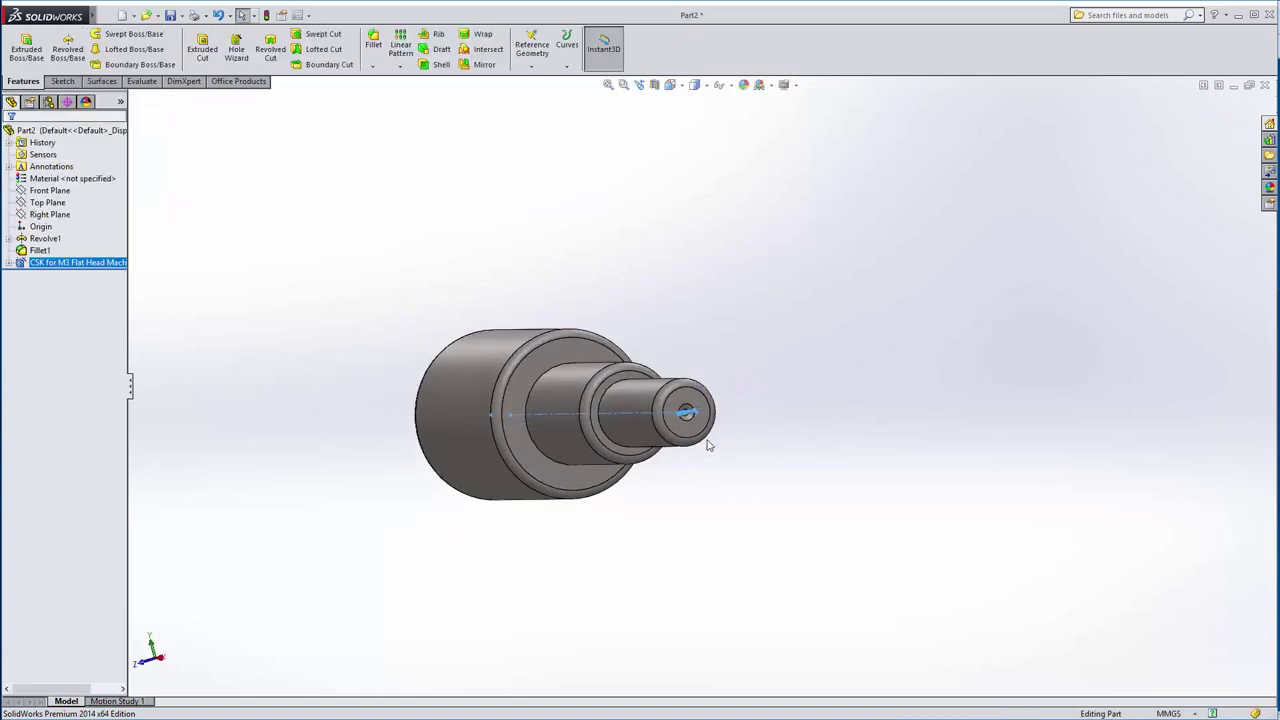
Change the M3 countersunk hole to a 60° countersink angle, then orbit to the shaft's other end
scroll(709, 446, down, 5)
right_click(66, 263)
click(73, 229)
text(60)
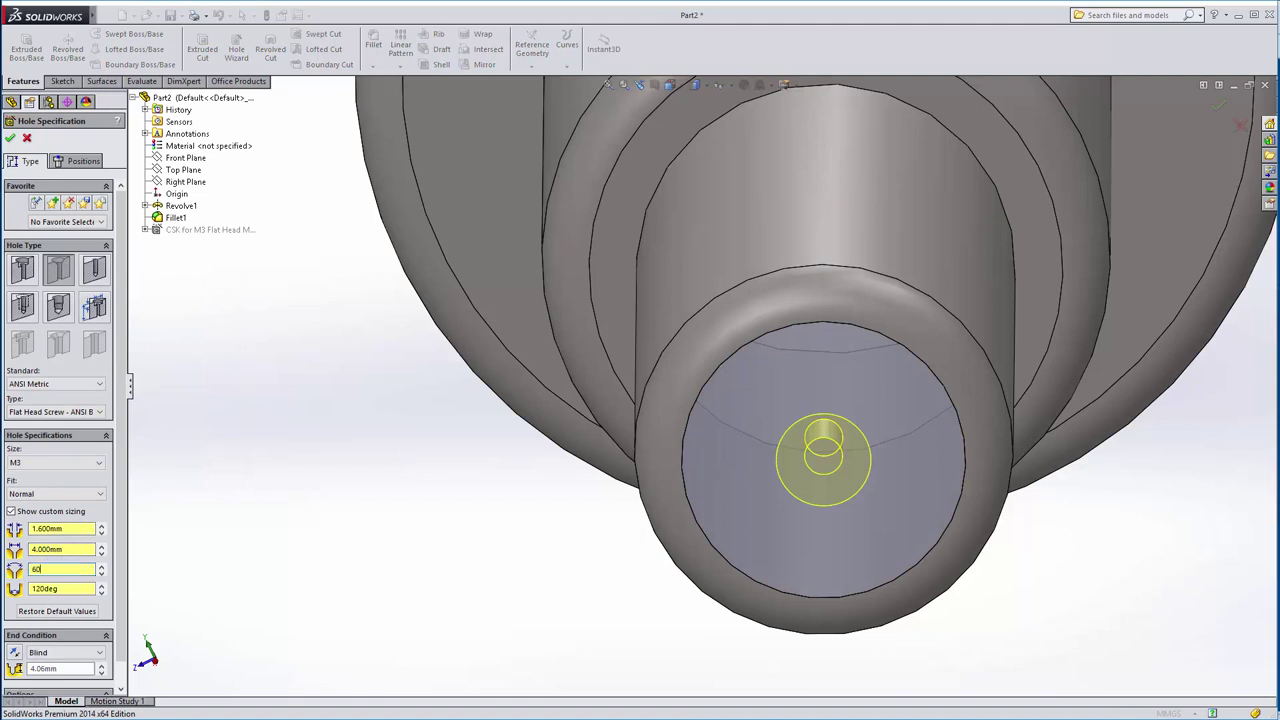
key(Return)
key(Return)
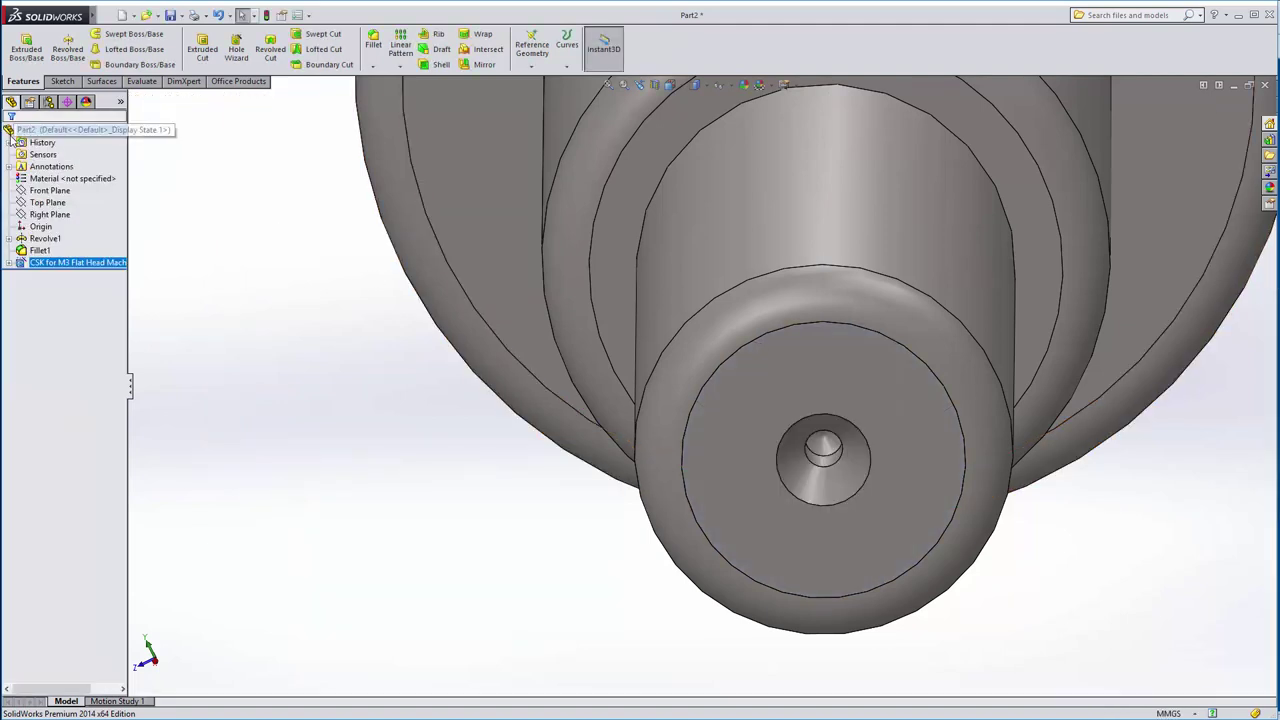
key(ctrl+7)
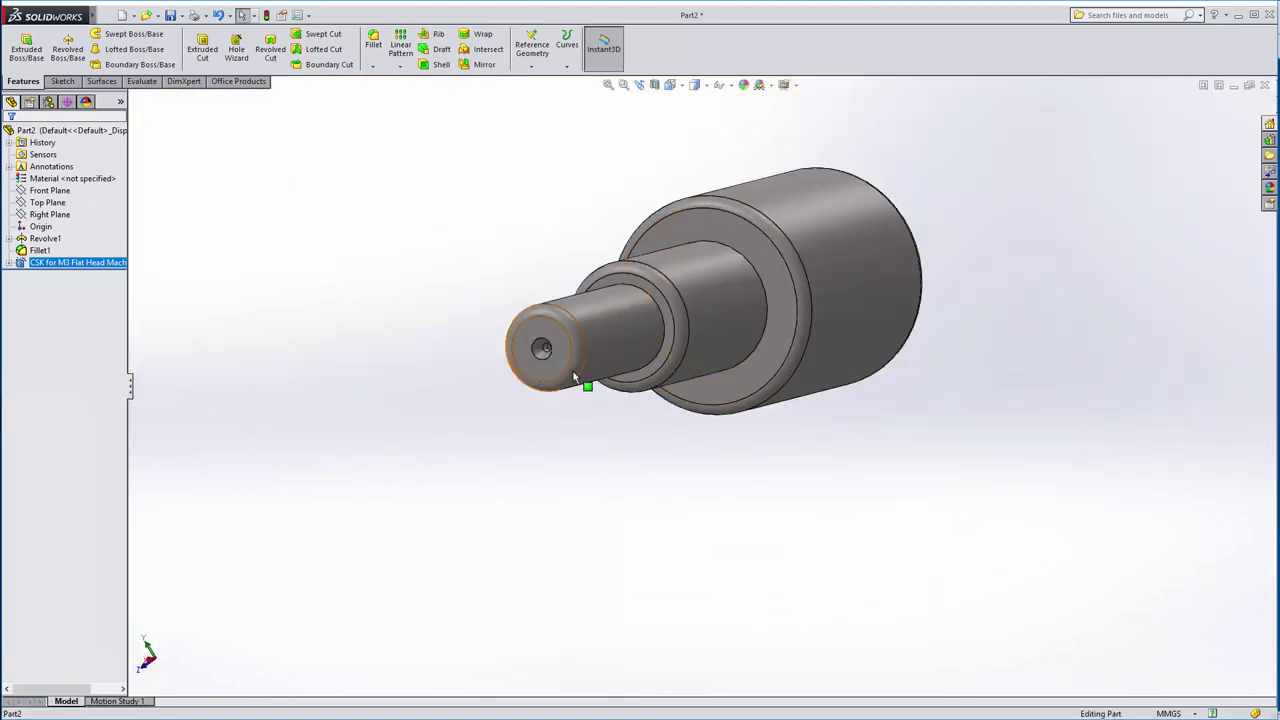
mouse_move(574, 377)
middle_down()
mouse_move(451, 461)
mouse_move(488, 386)
mouse_move(497, 466)
mouse_move(469, 526)
mouse_move(608, 443)
mouse_move(603, 463)
mouse_move(526, 489)
mouse_move(237, 499)
mouse_move(340, 505)
middle_up()
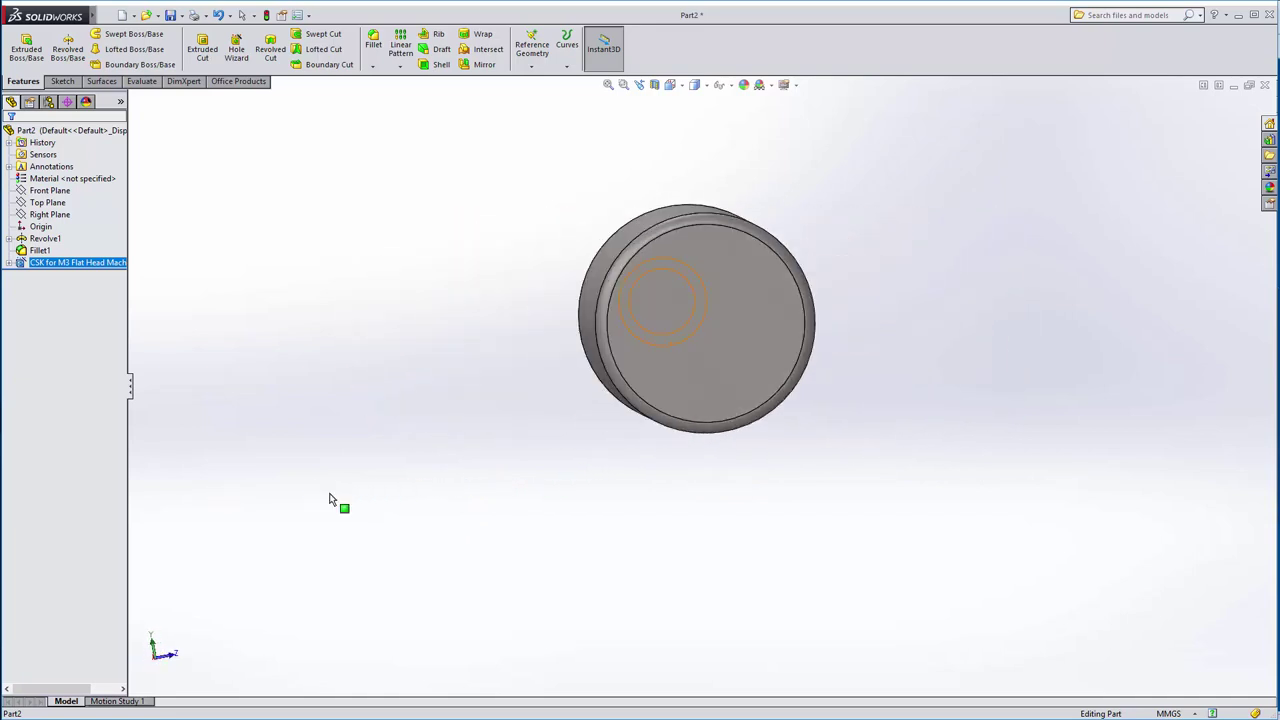
Add a second M3 countersunk hole at the centre of the large end face
click(238, 48)
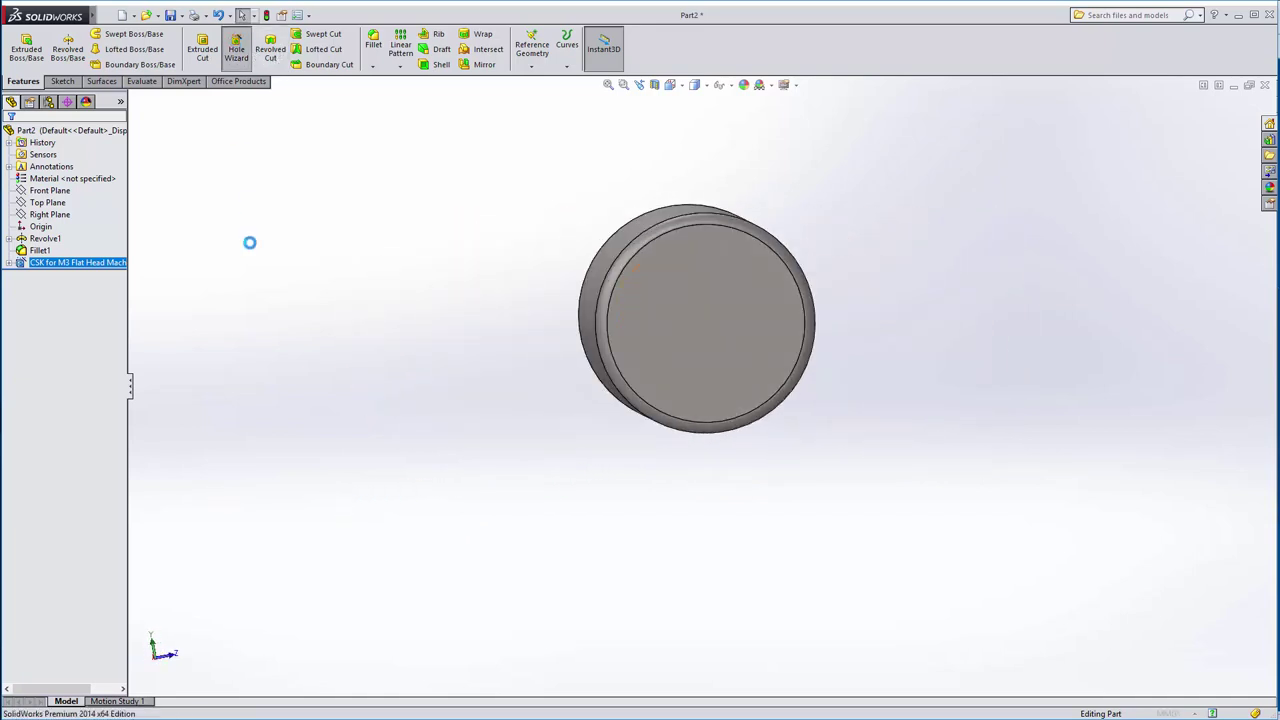
click(10, 138)
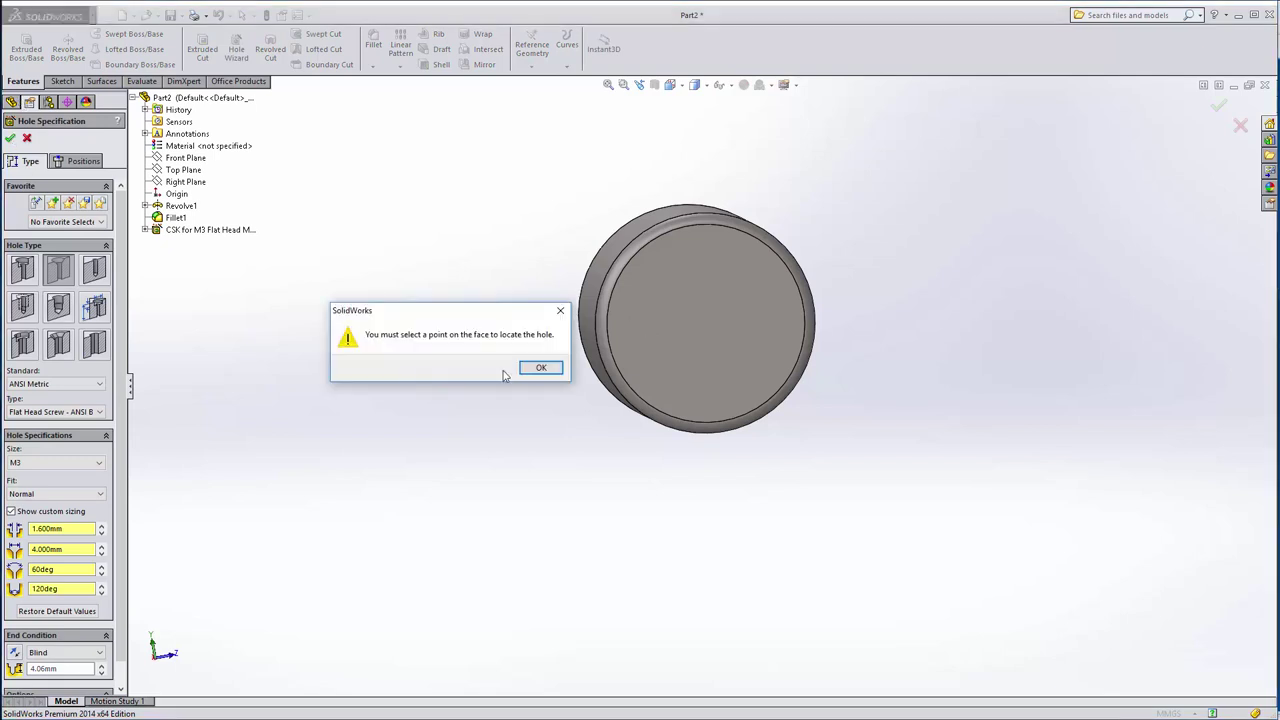
click(508, 374)
click(705, 324)
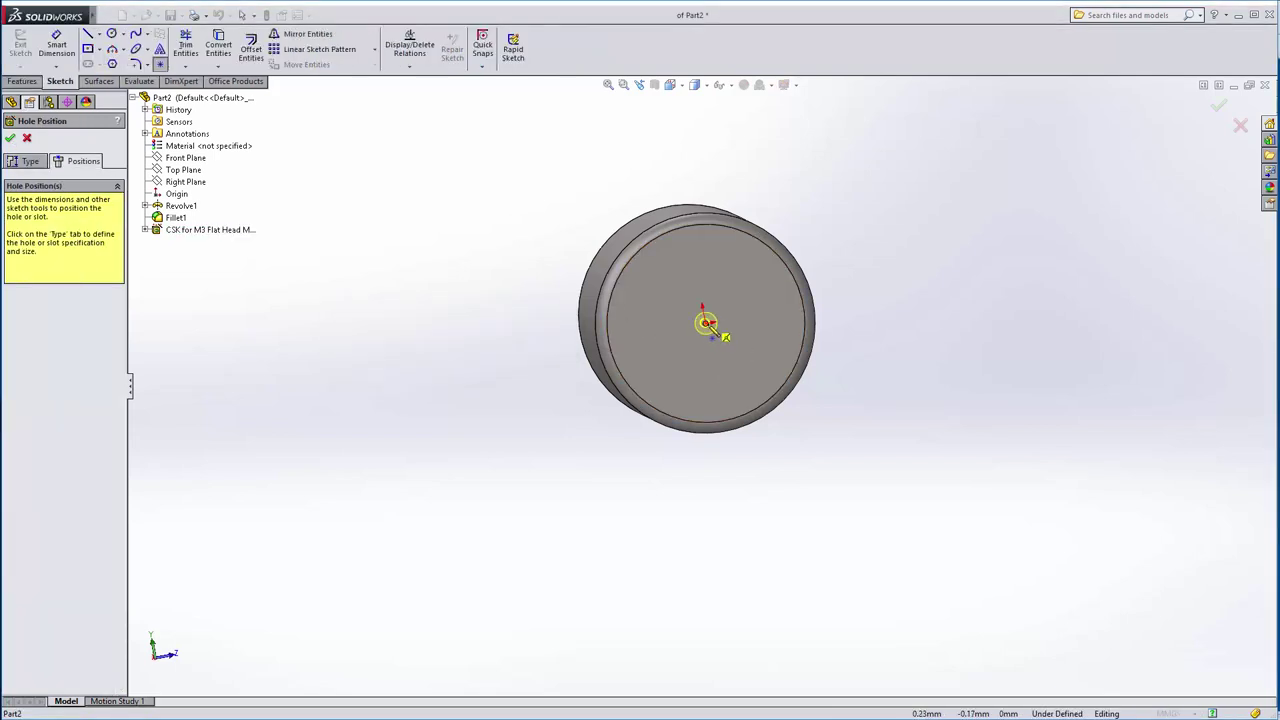
click(10, 137)
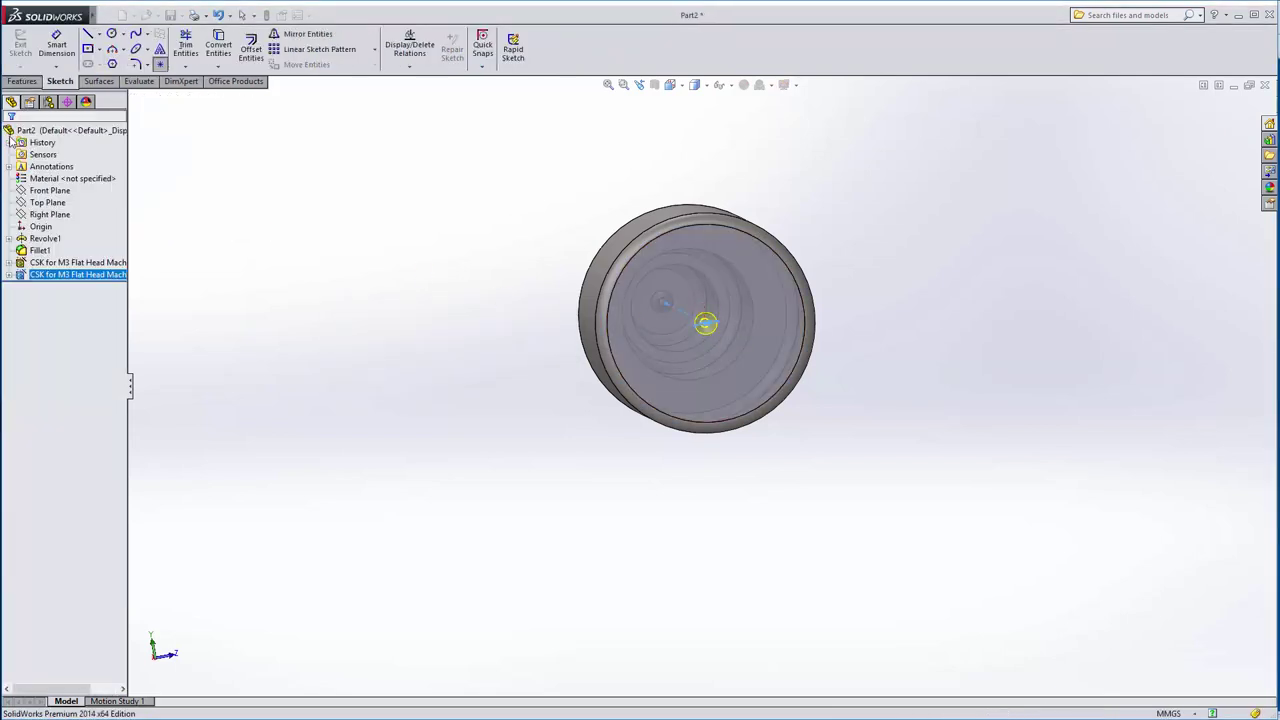
Orbit the shaft to inspect the new hole and view it from the small end
middle_drag(965, 391, 545, 234)
scroll(687, 428, down, 5)
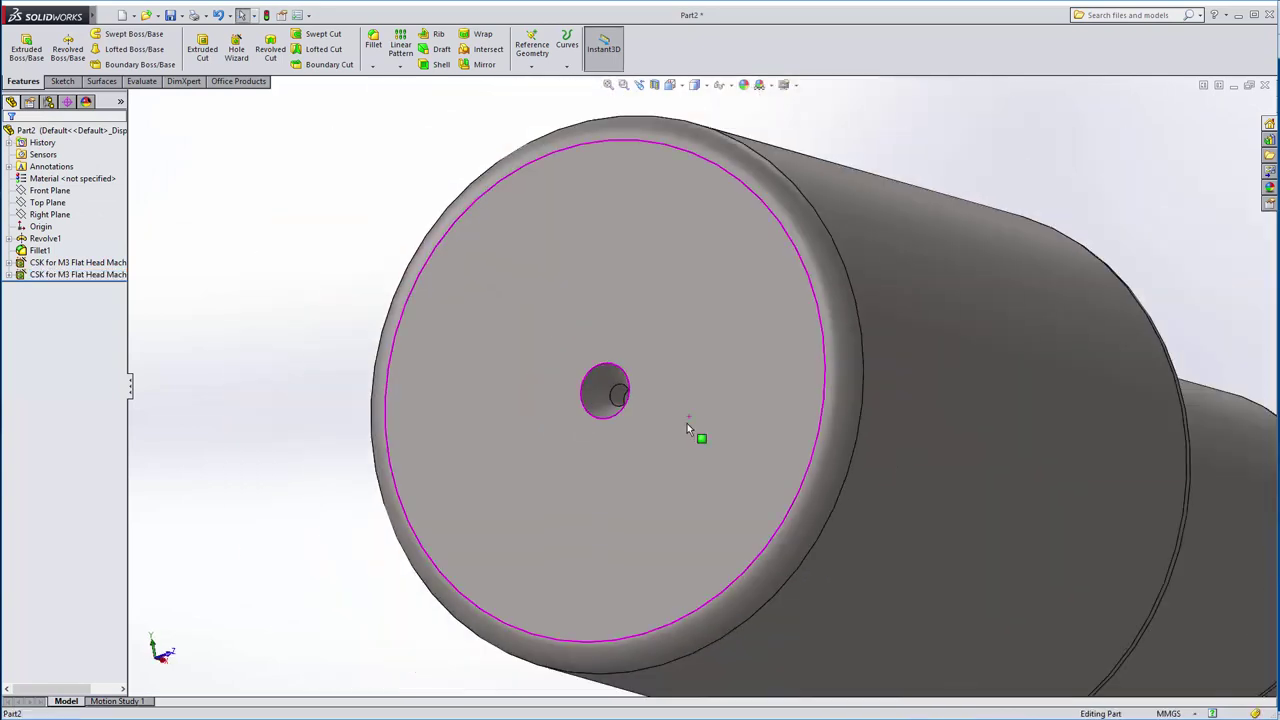
scroll(687, 428, up, 3)
scroll(680, 423, up, 3)
middle_drag(680, 423, 587, 413)
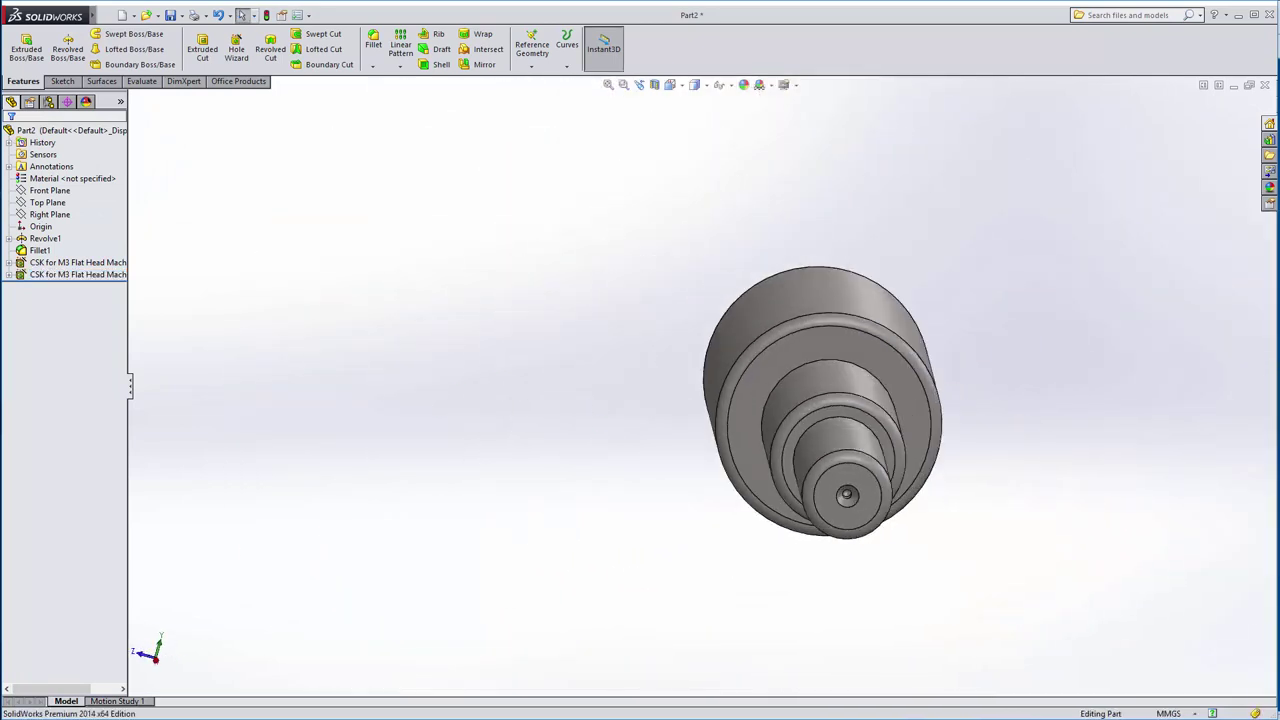
click(183, 16)
Use Save As to store the shaft as Part2.SLDPRT in the Tutorial folder
click(172, 17)
click(581, 341)
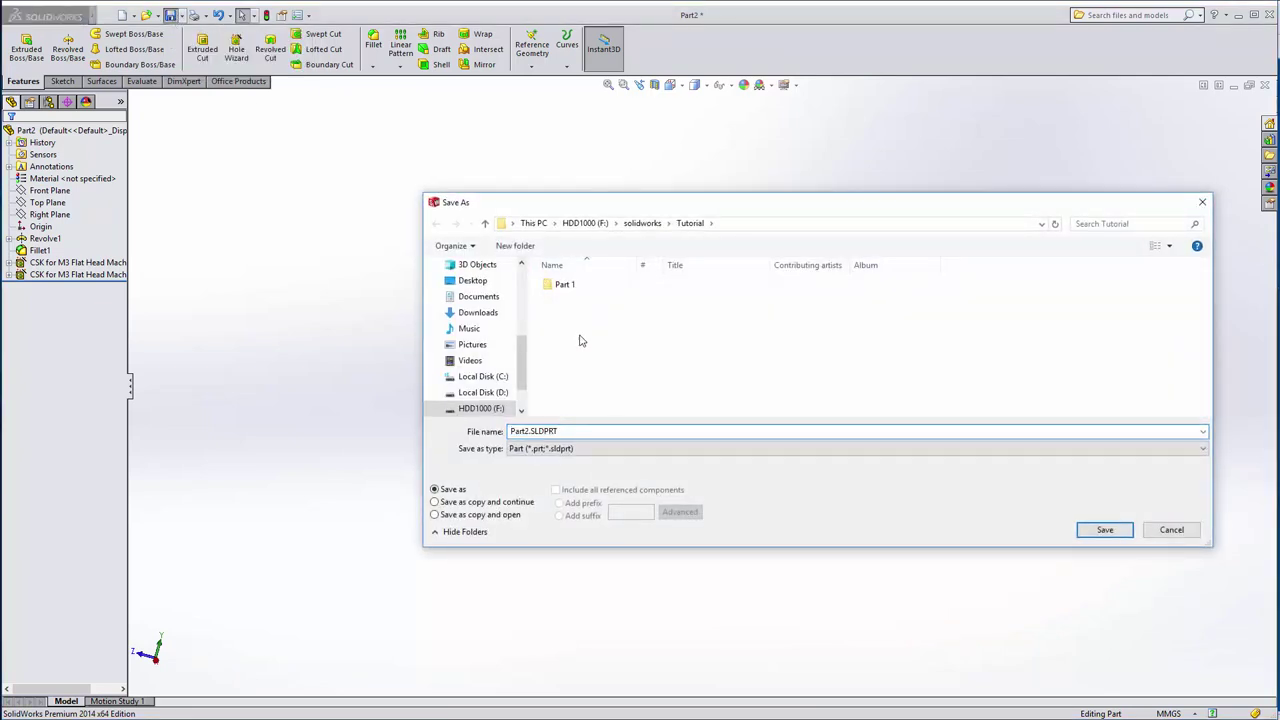
click(1102, 531)
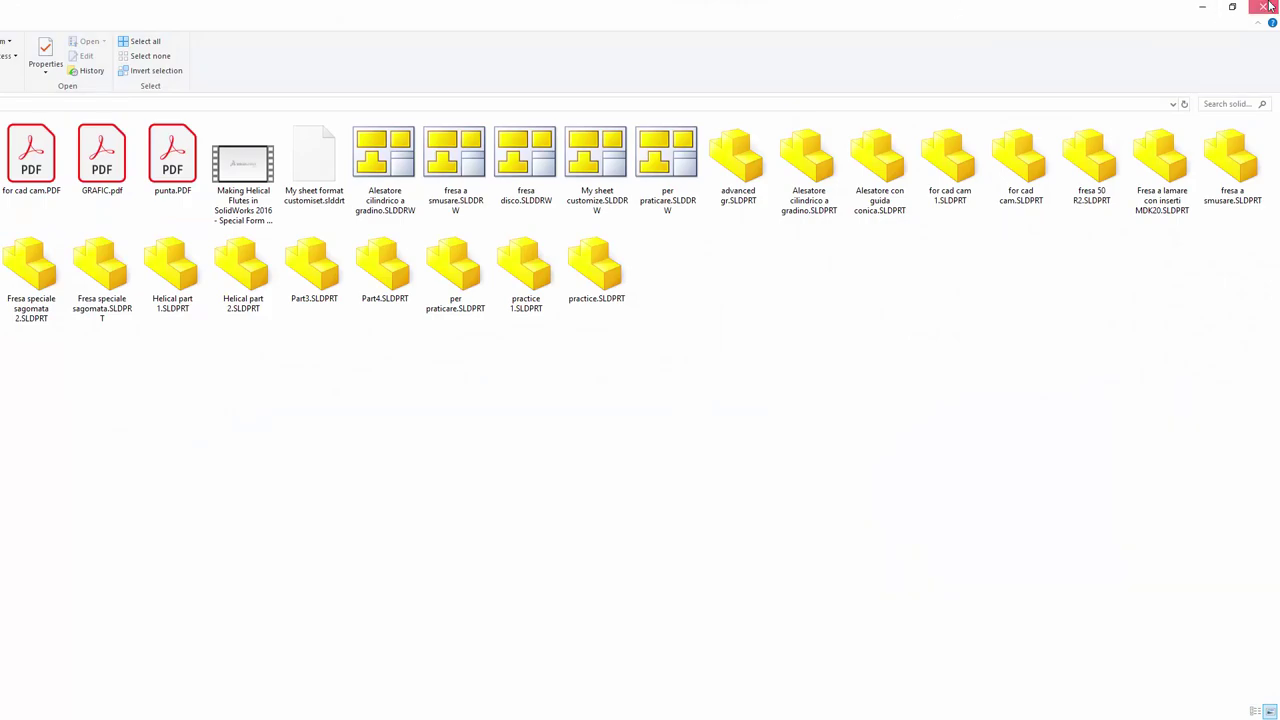
Create a new drawing on an A (ANSI) Landscape sheet and browse for a part from the View Palette
scroll(1020, 389, up, 3)
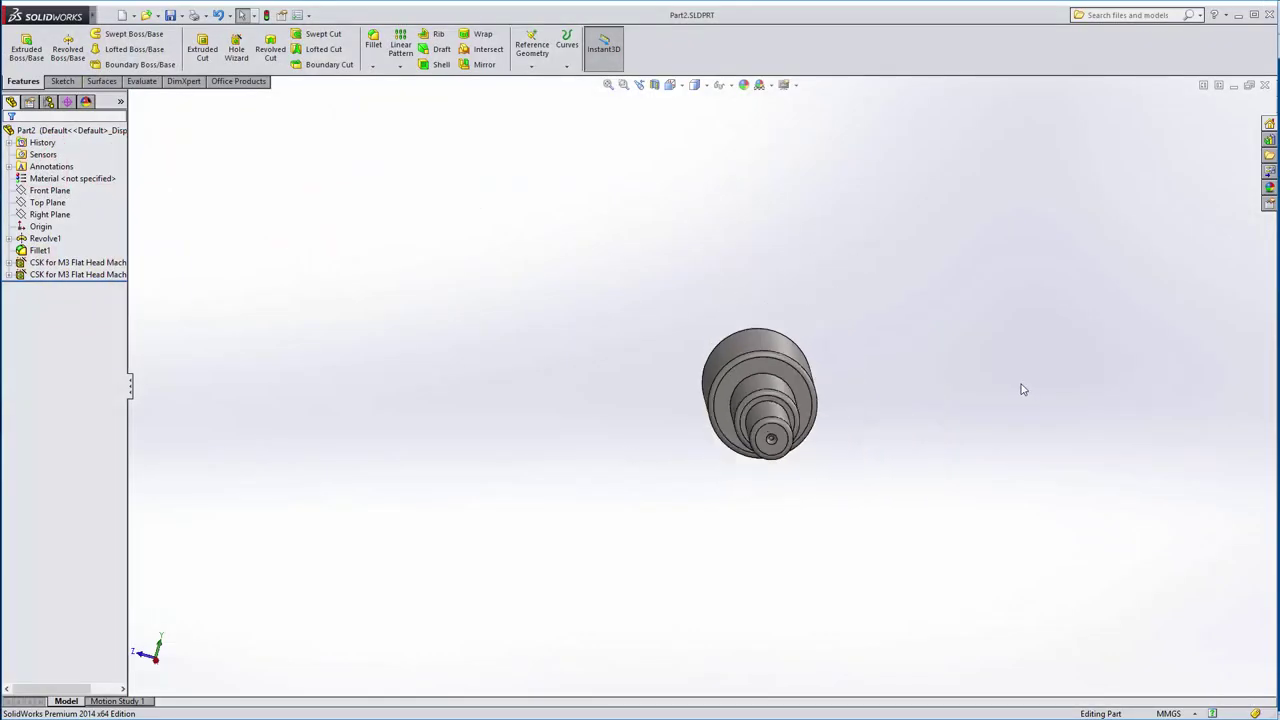
scroll(855, 393, down, 5)
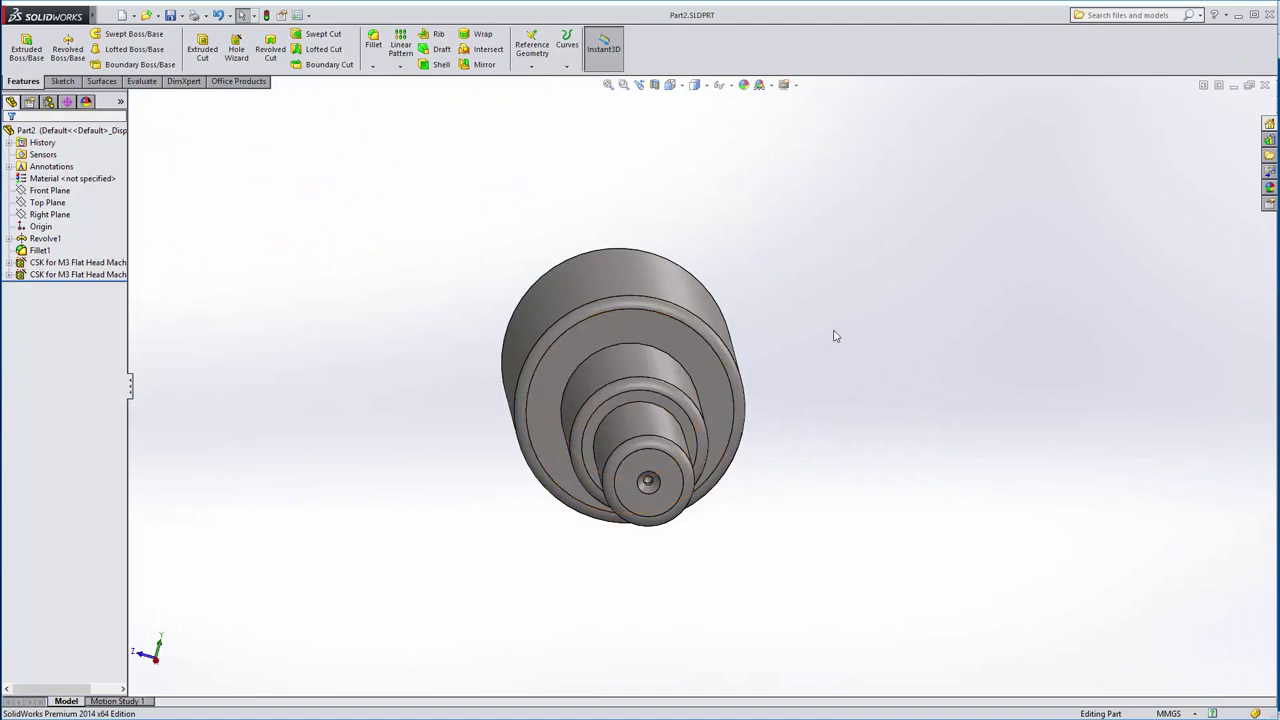
click(135, 17)
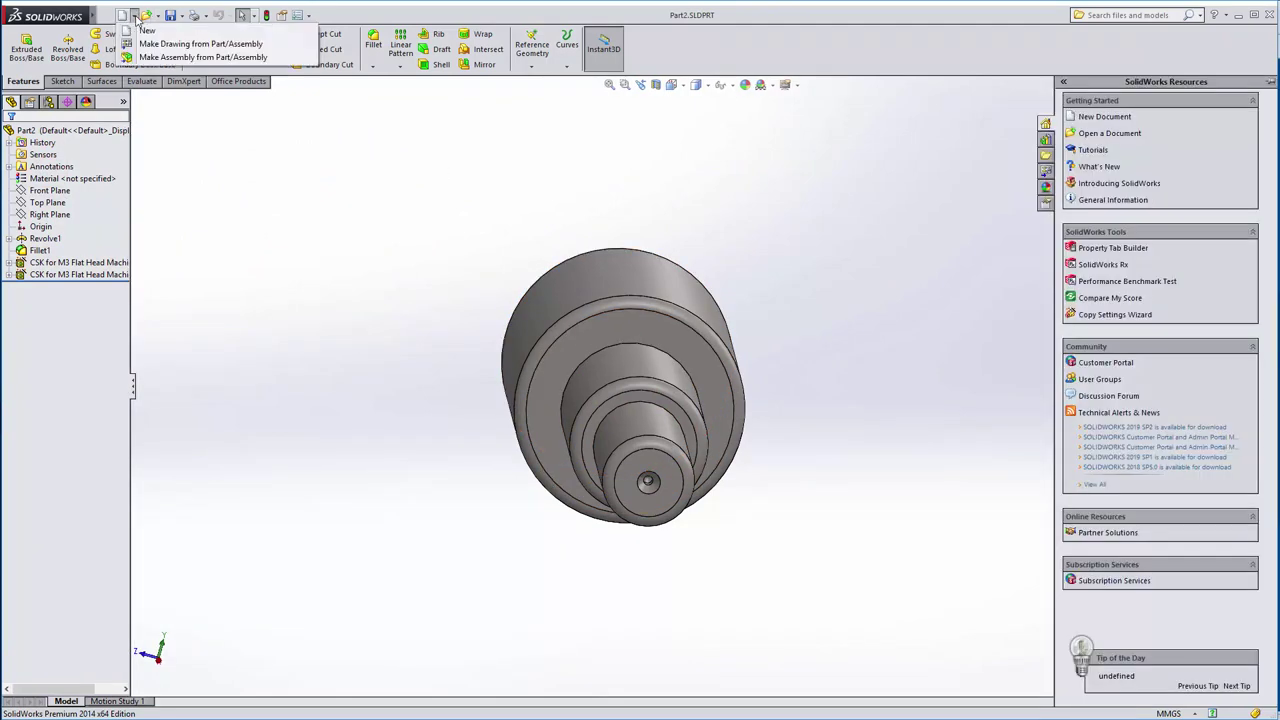
click(147, 30)
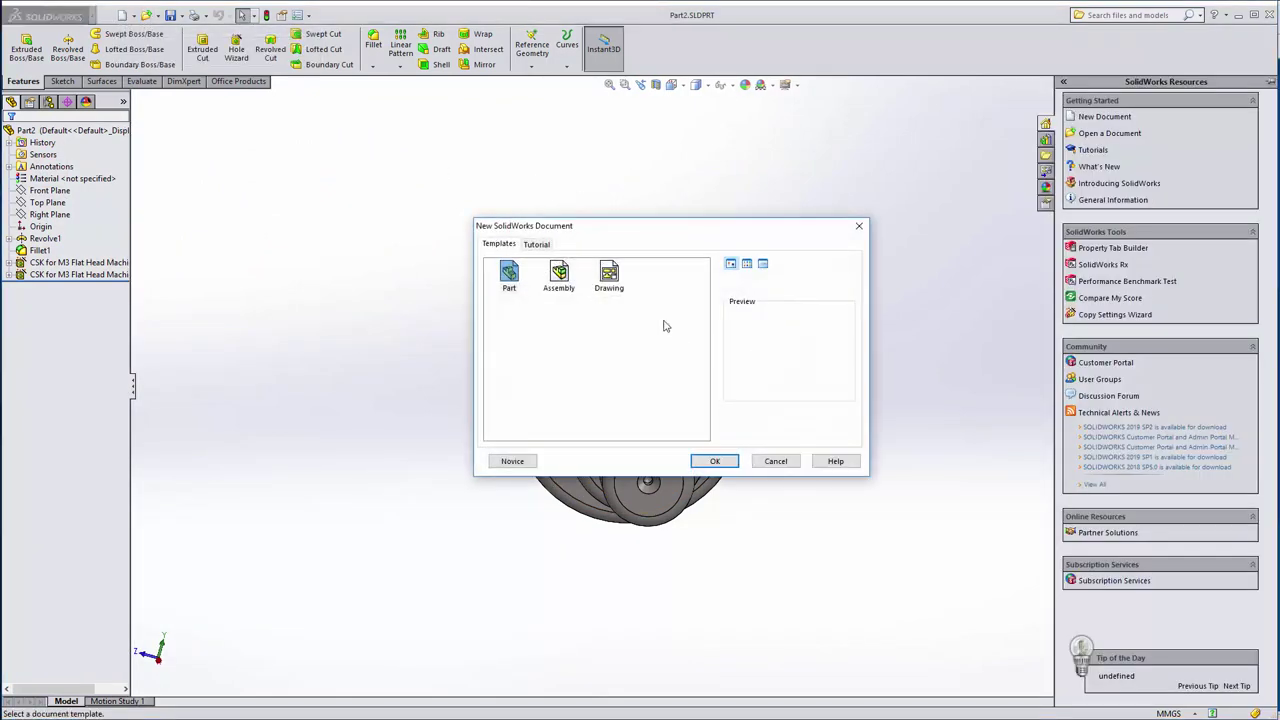
click(609, 274)
click(716, 461)
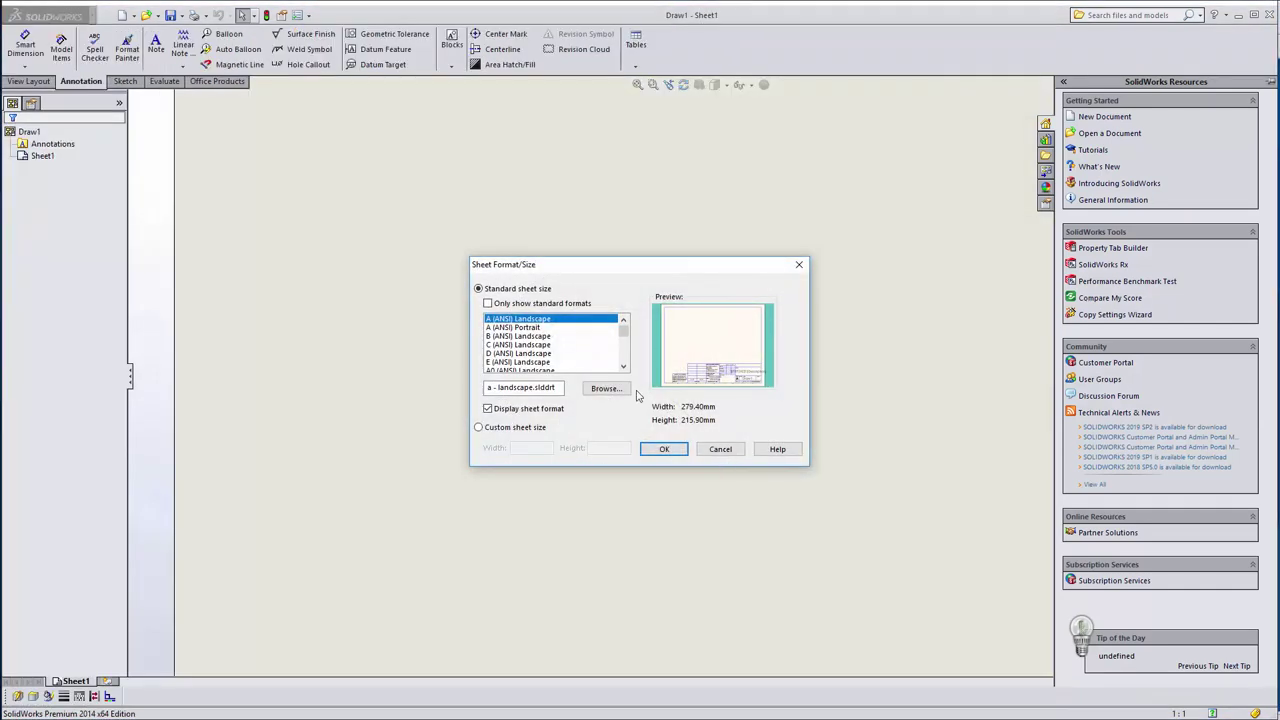
click(674, 452)
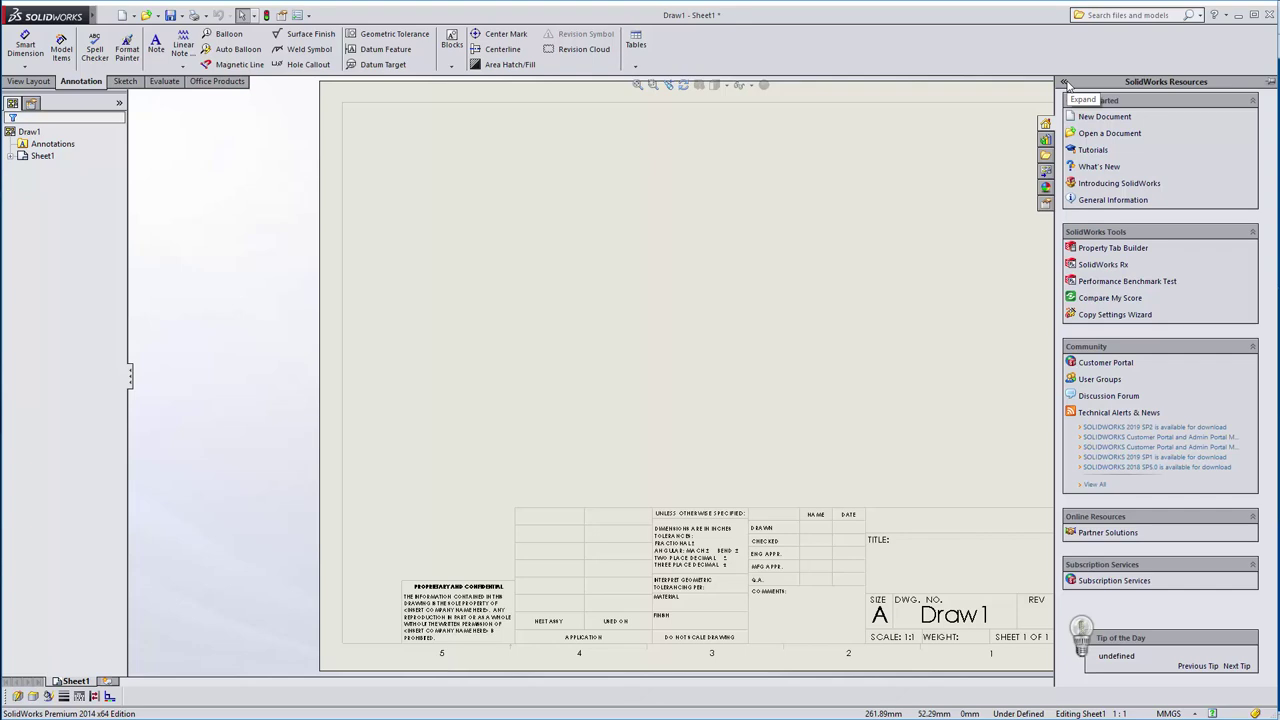
click(1046, 172)
click(1153, 97)
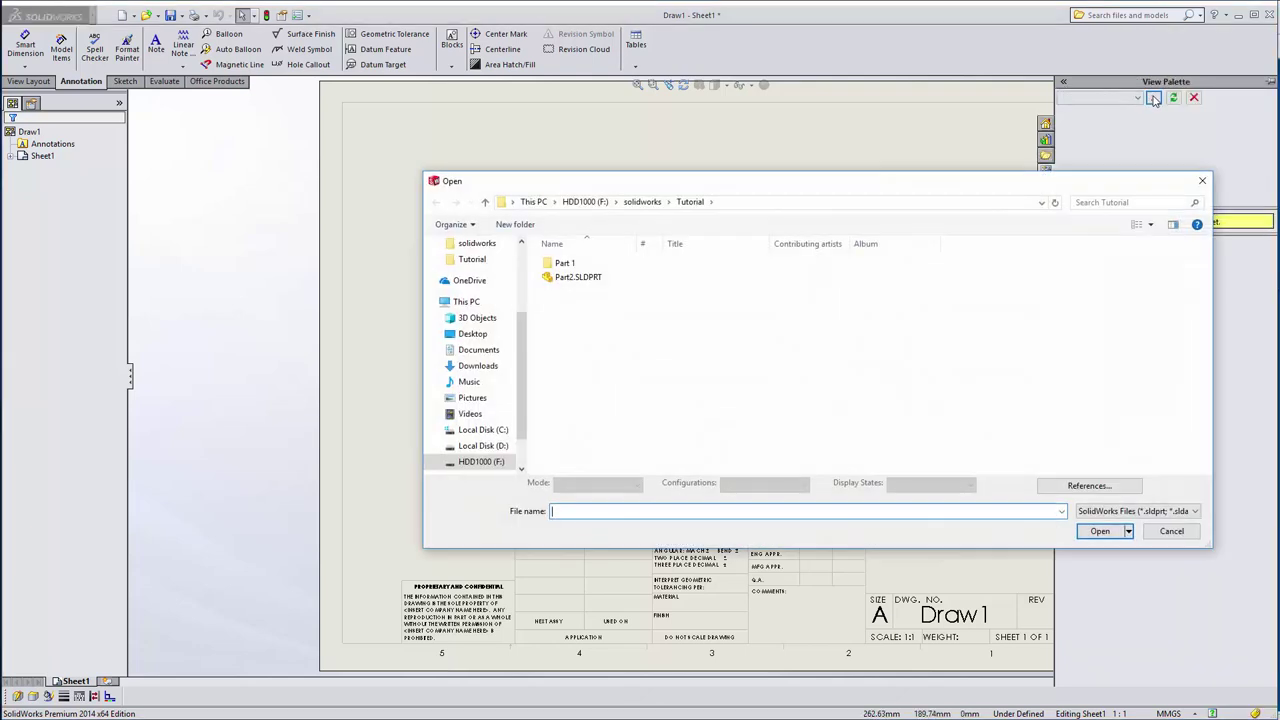
Load Part2.SLDPRT and place its front view with imported 35, 35 and 120 dimensions
click(578, 277)
click(1090, 531)
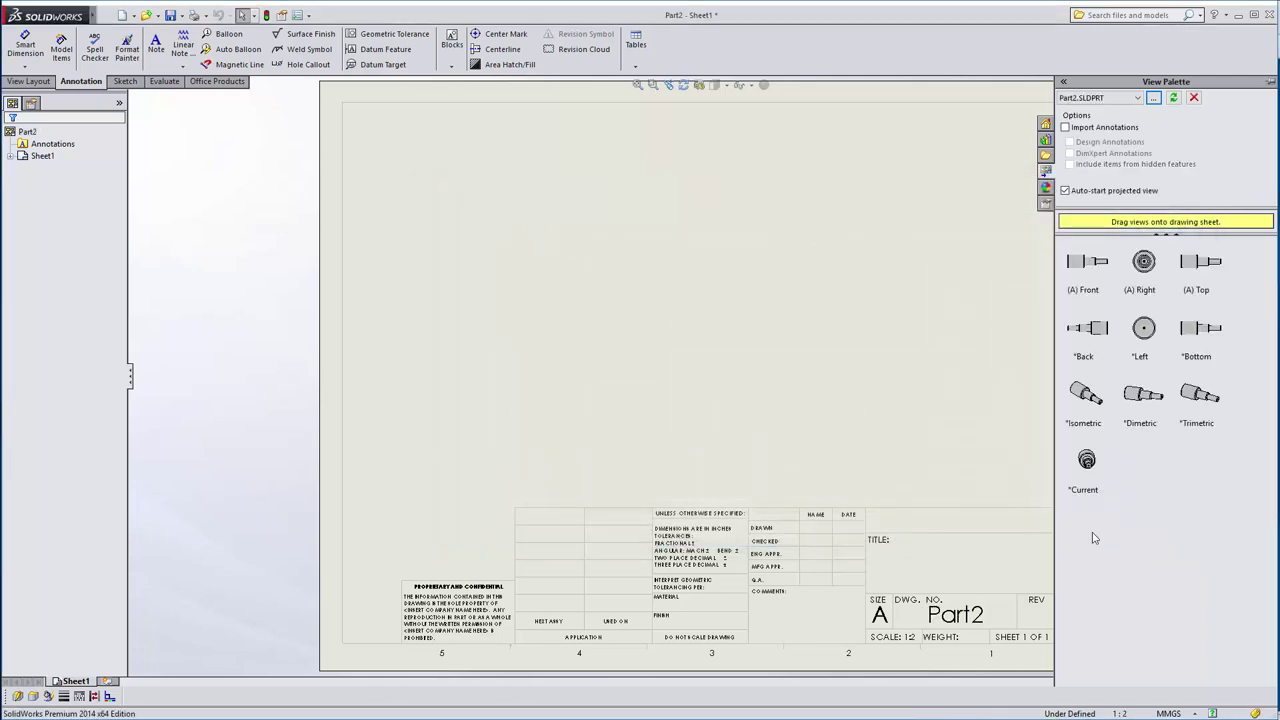
click(1065, 127)
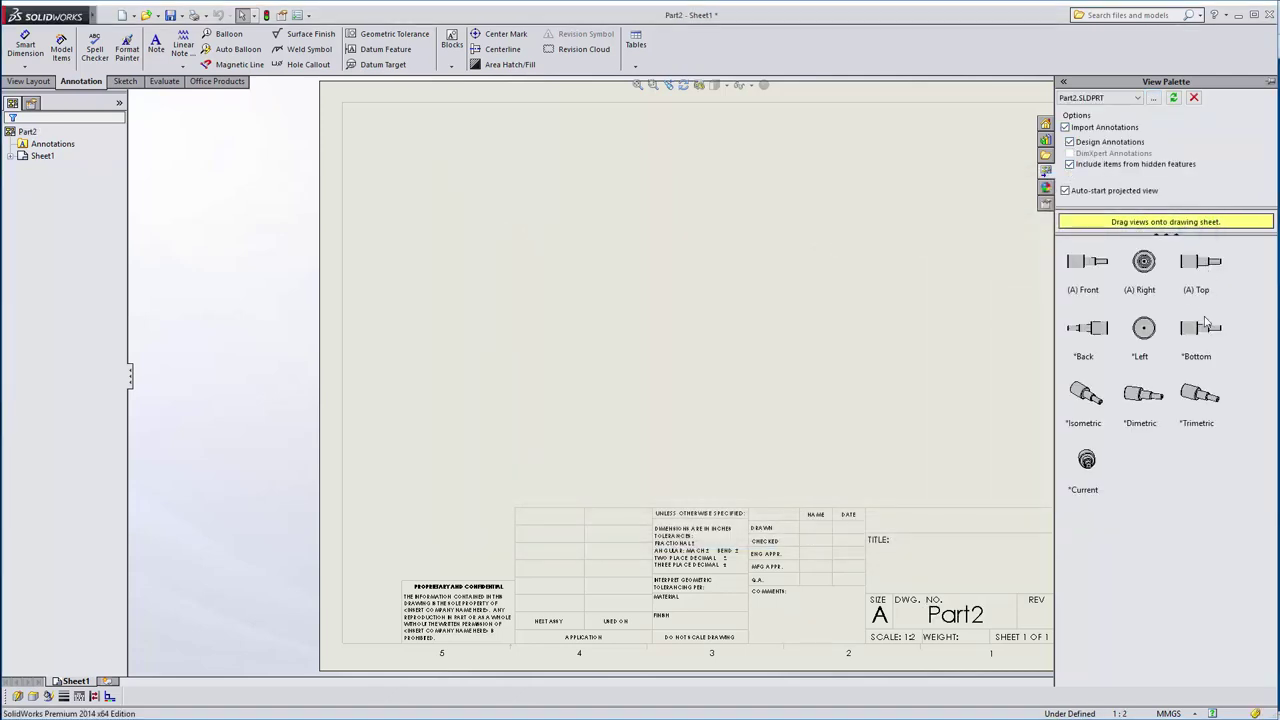
drag(1083, 263, 718, 290)
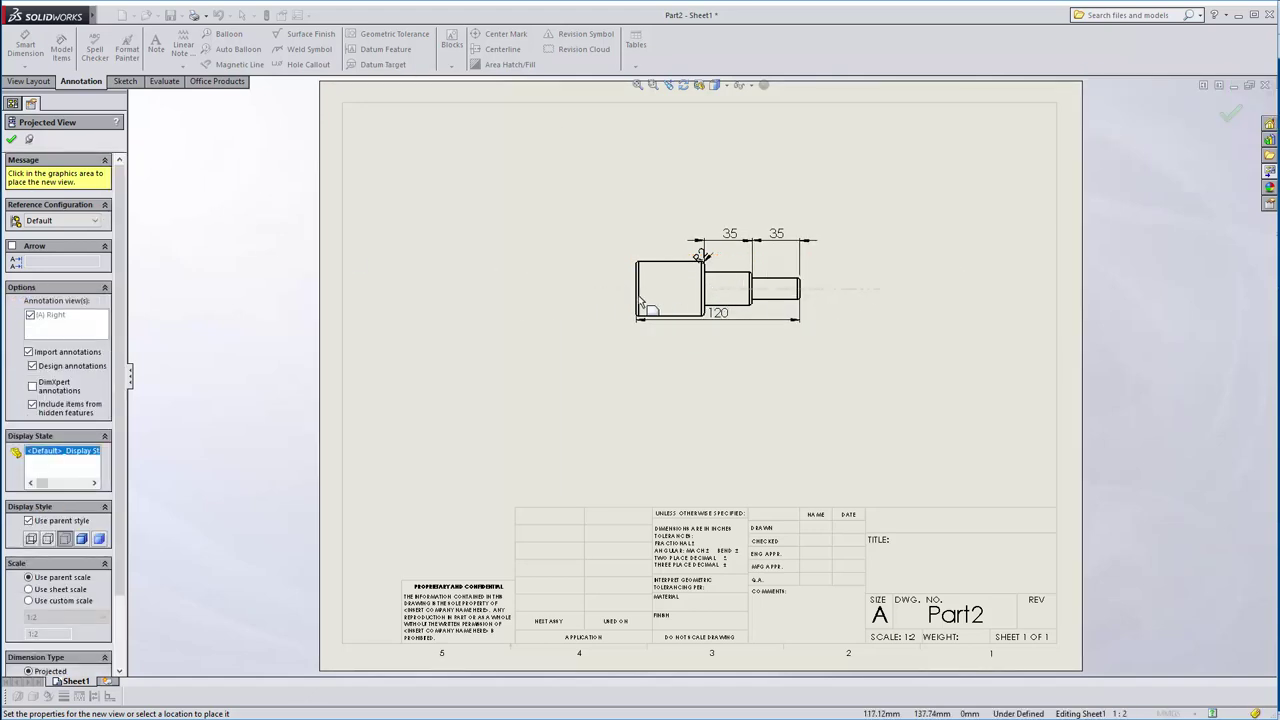
key(Escape)
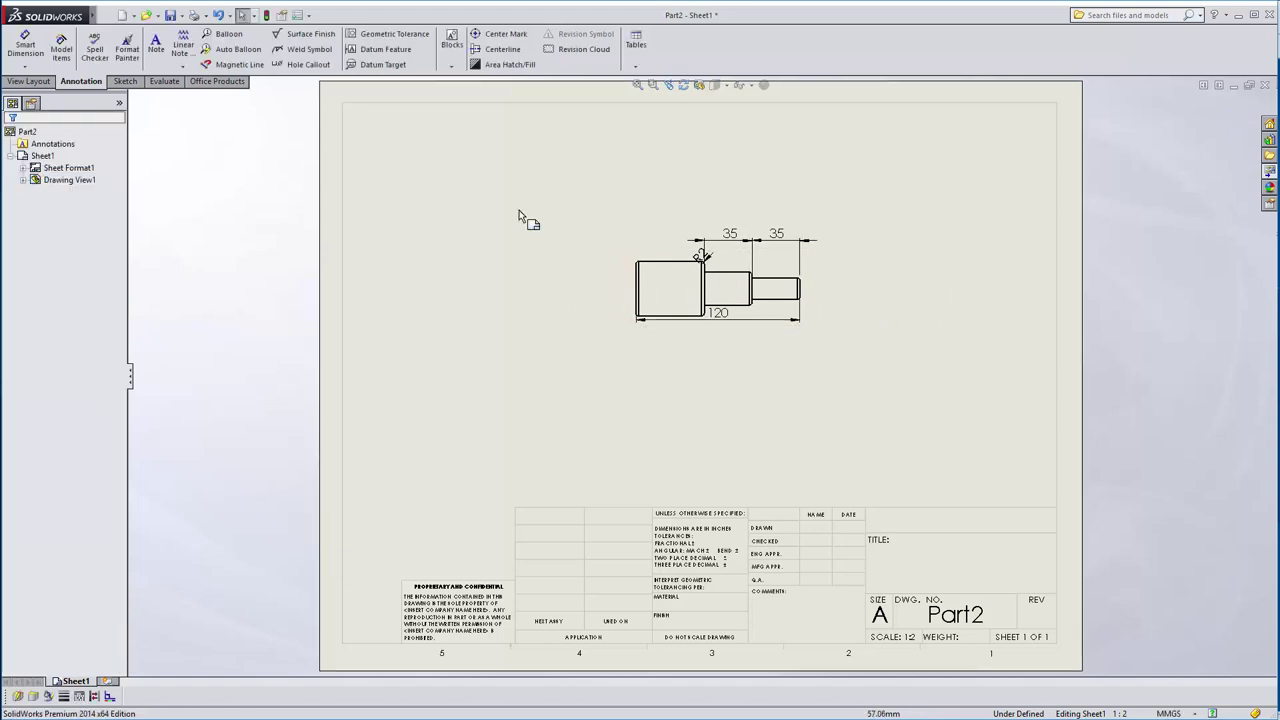
Give Drawing View1 a custom 1:1 scale
click(667, 264)
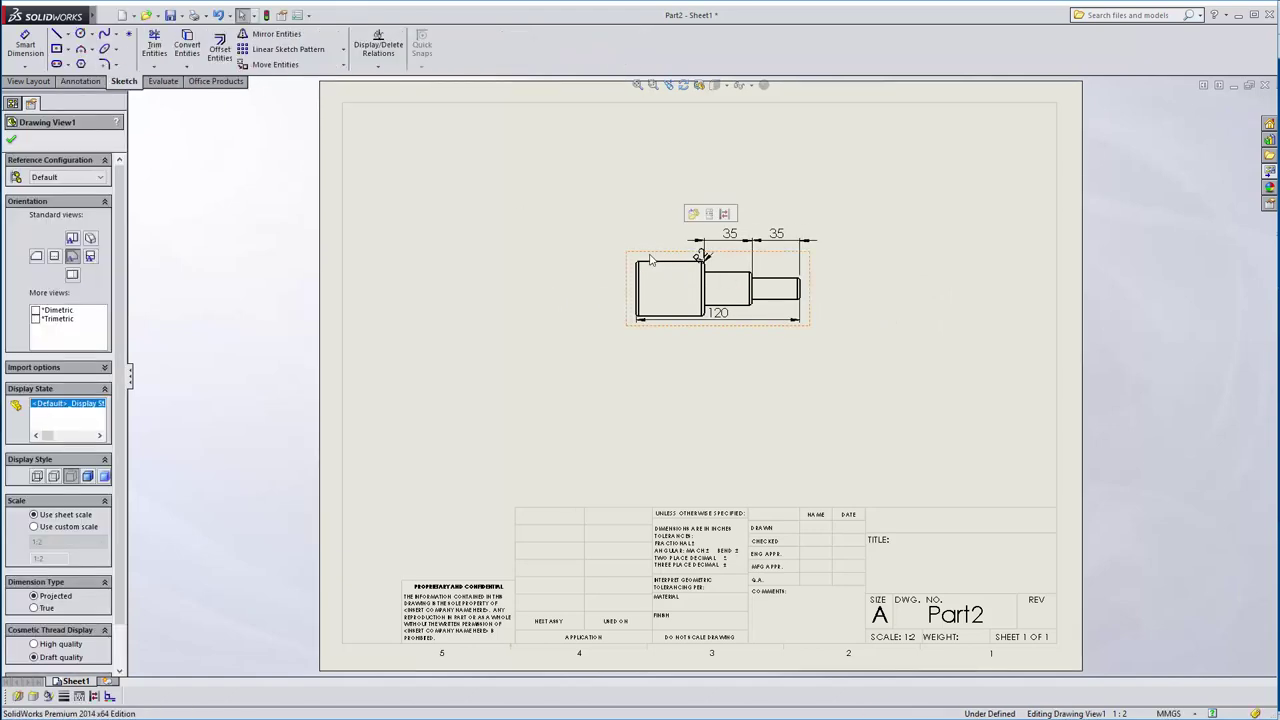
click(34, 528)
click(55, 542)
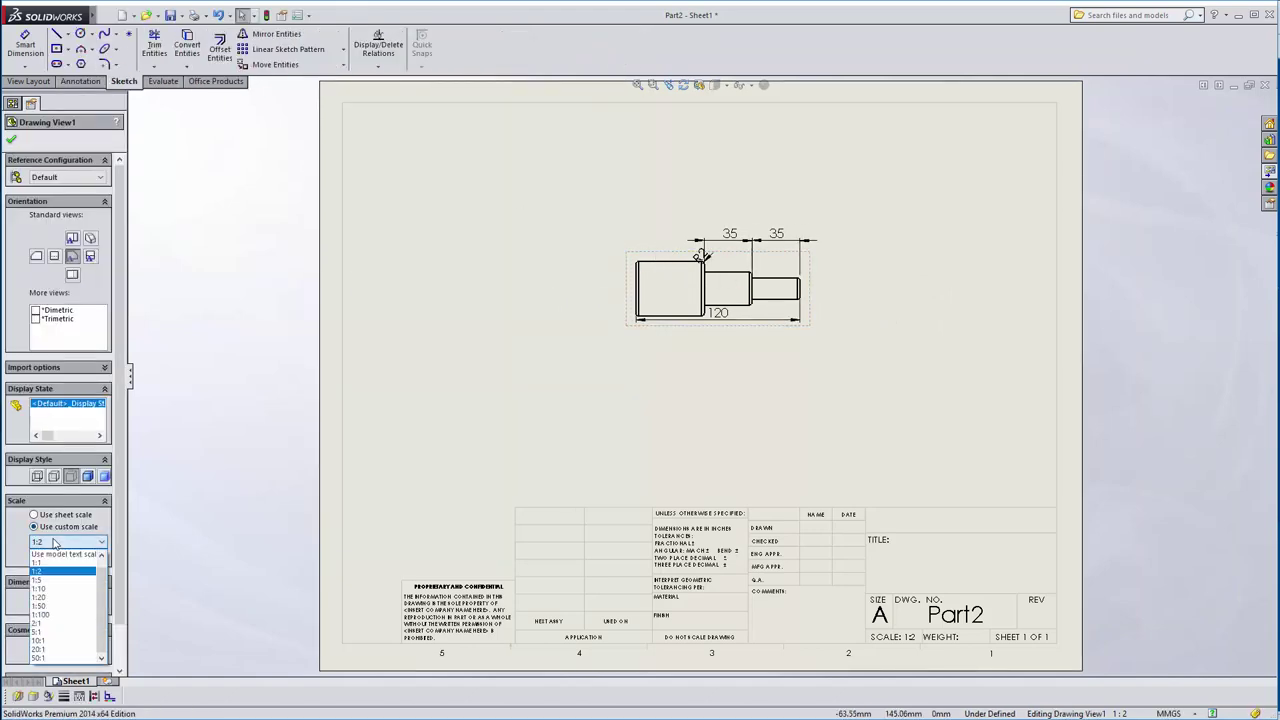
click(45, 623)
click(62, 542)
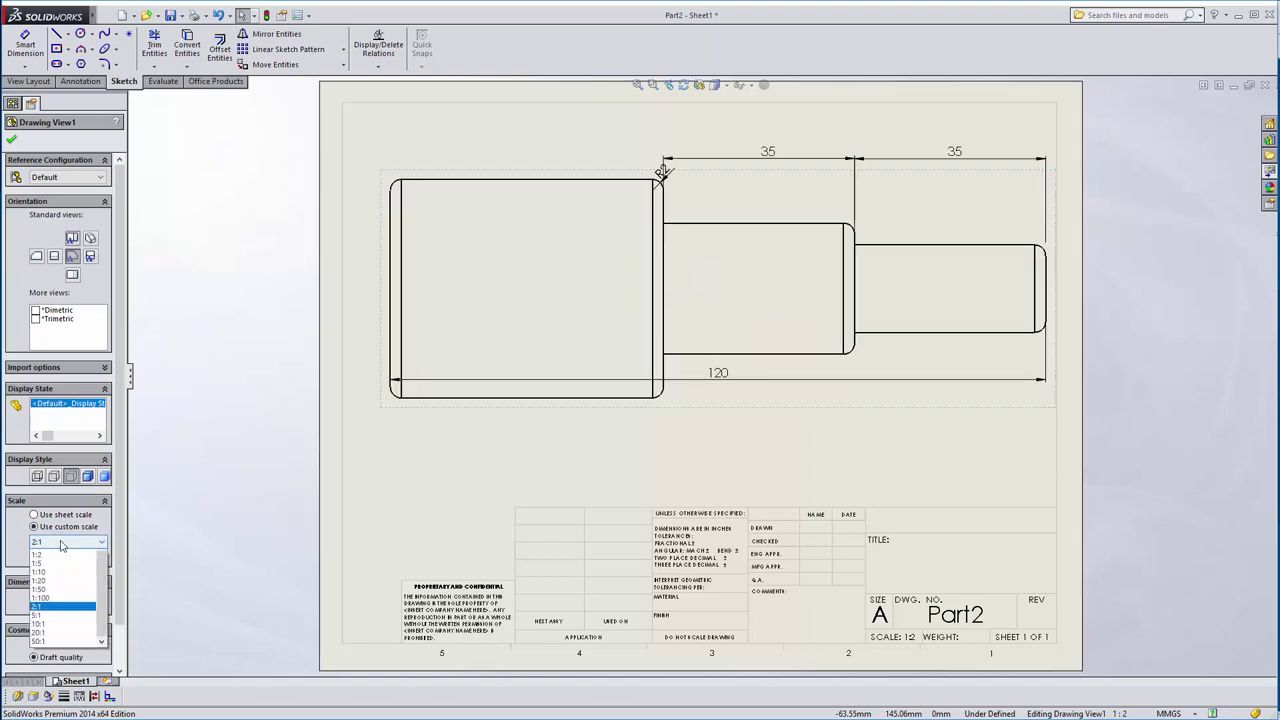
click(55, 565)
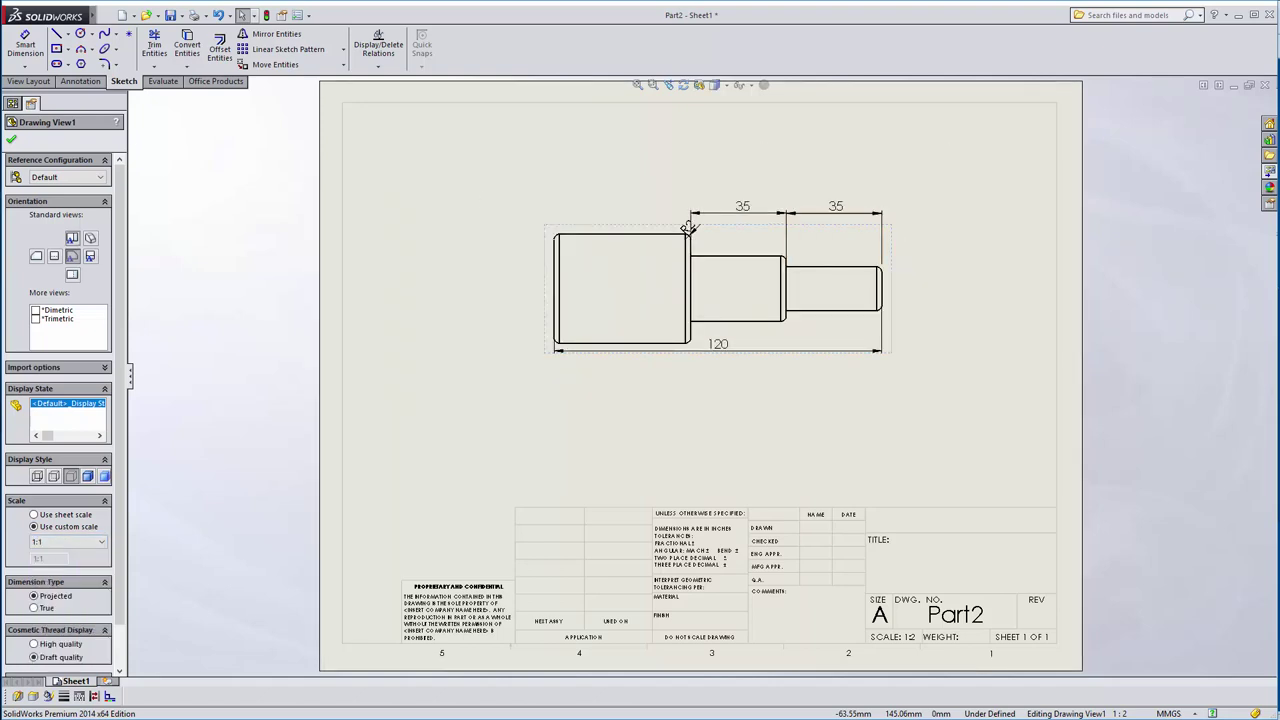
click(19, 142)
Drag both 35 dimensions higher, move the 120 dimension lower, and shift the R2 label clear
scroll(696, 242, down, 3)
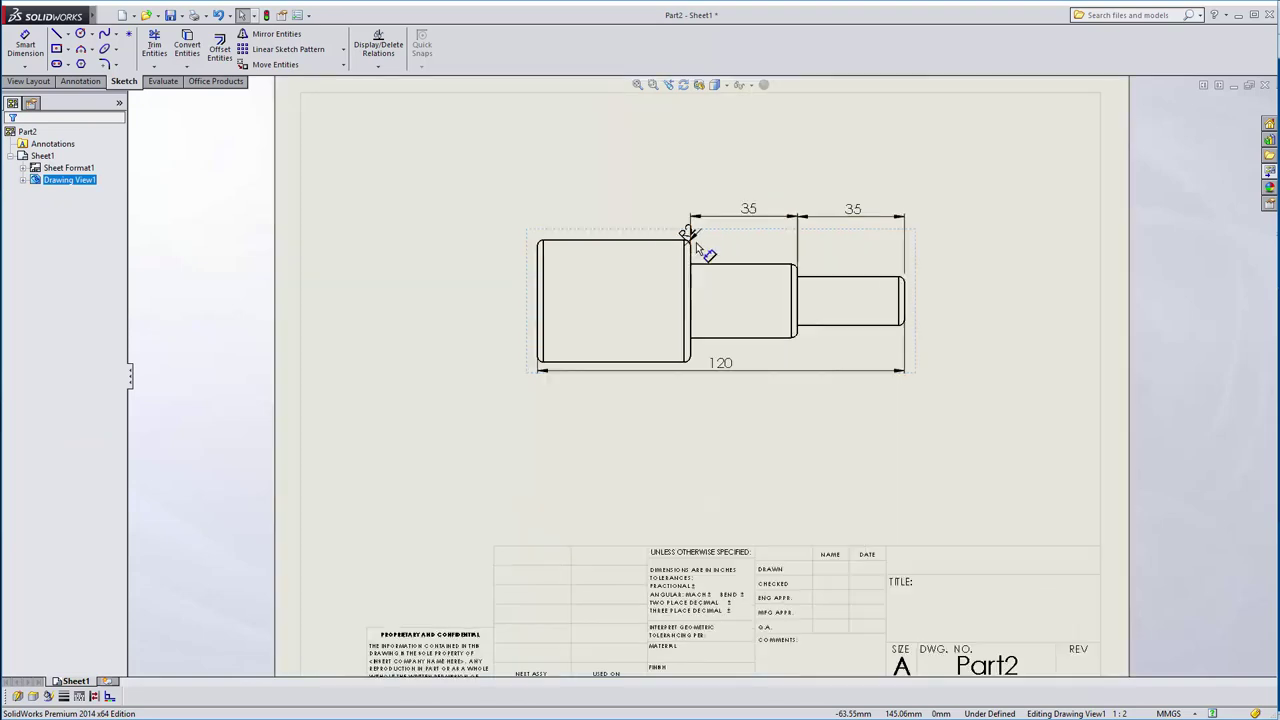
click(762, 203)
drag(762, 203, 766, 151)
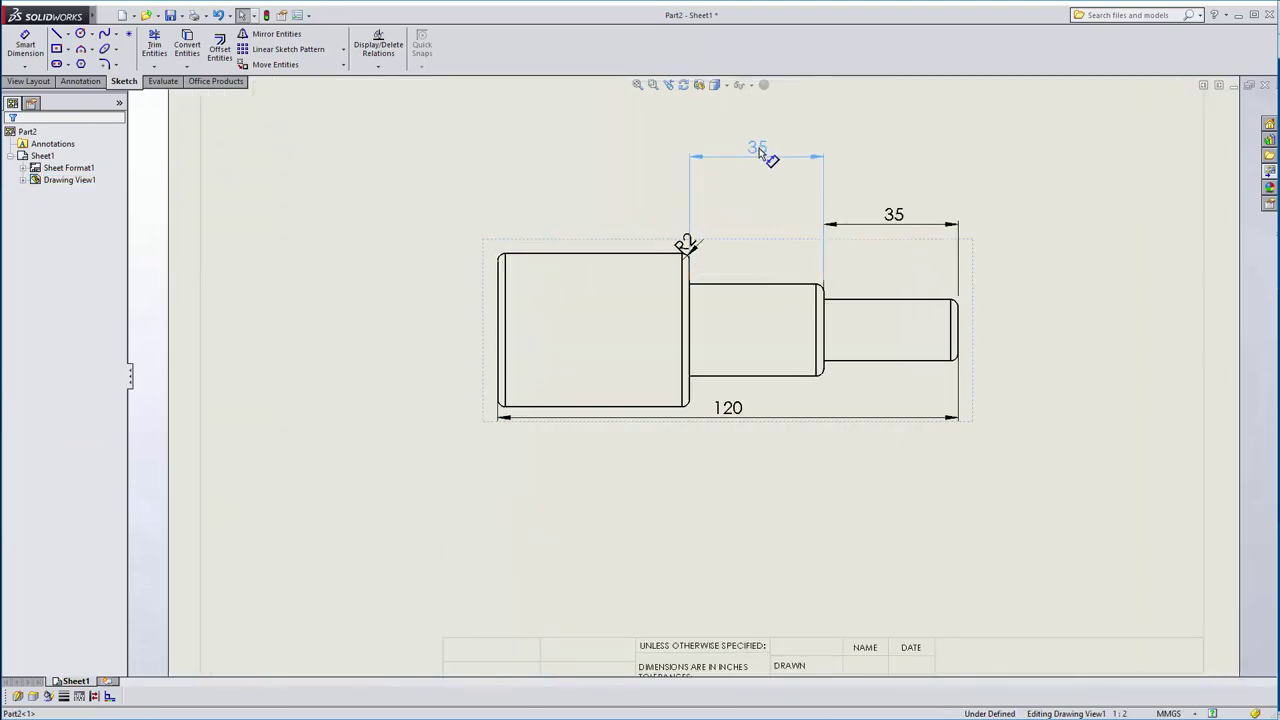
drag(900, 208, 887, 151)
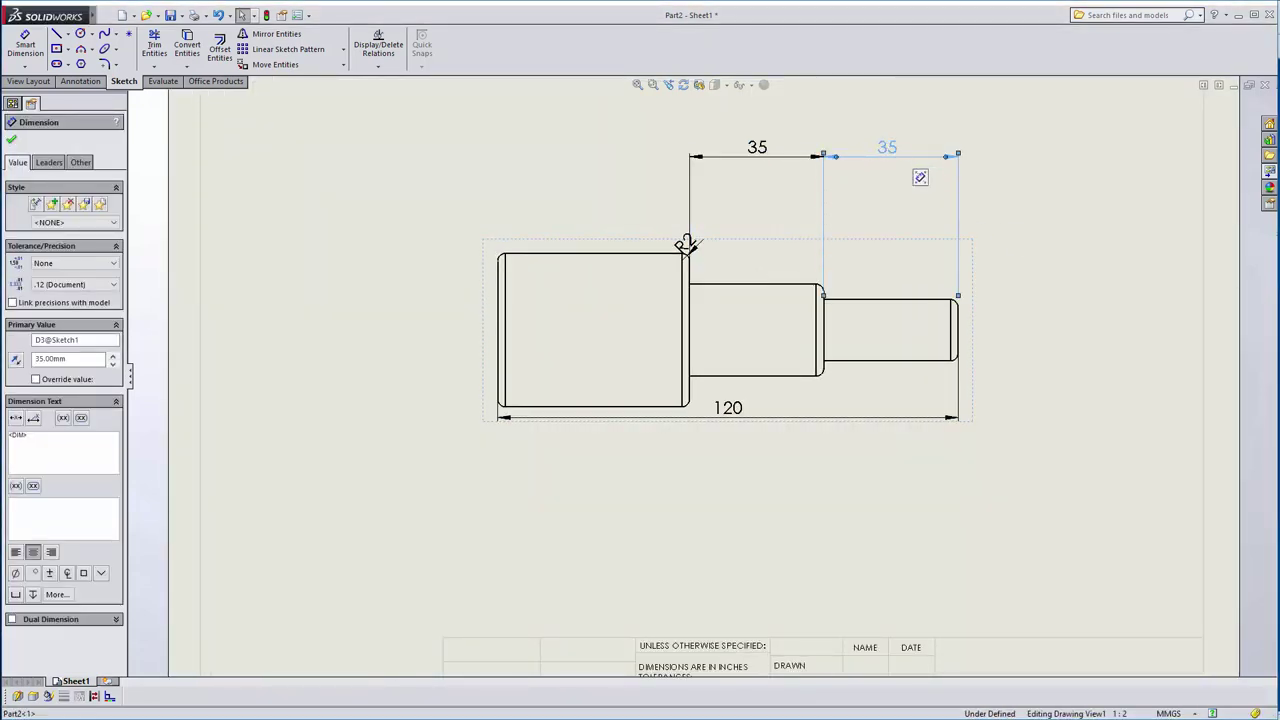
drag(737, 414, 731, 483)
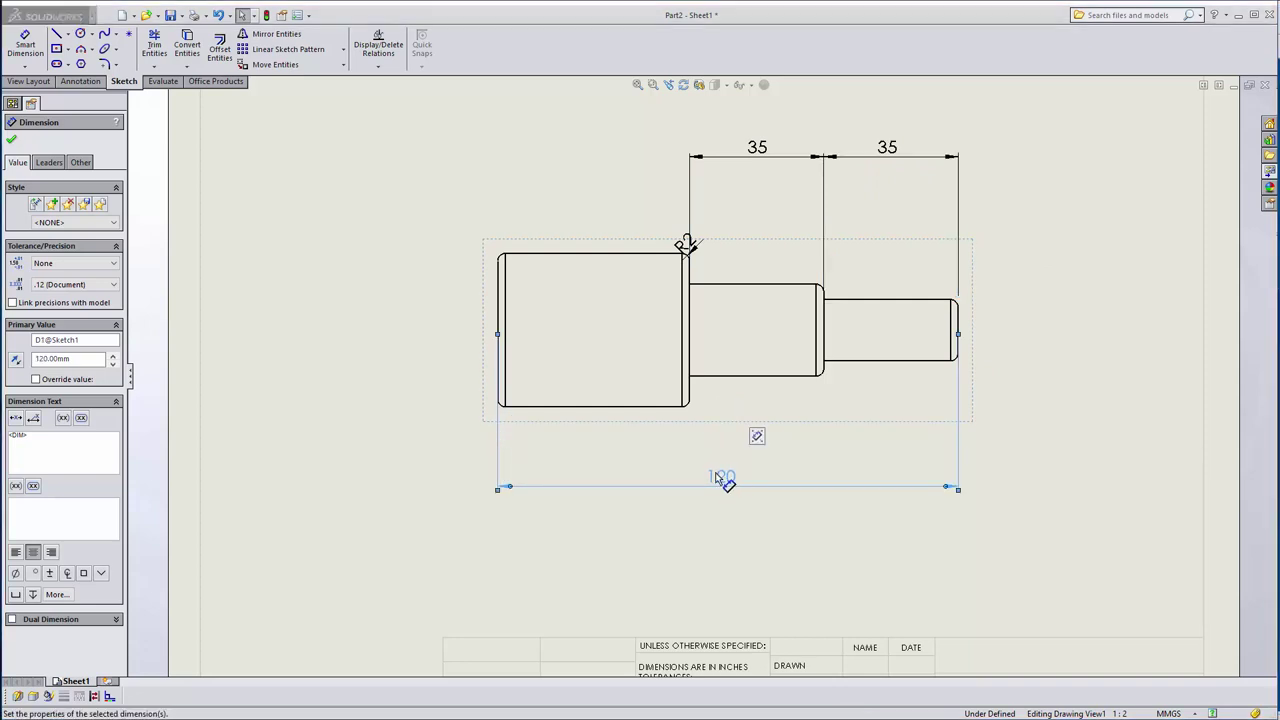
drag(694, 243, 713, 240)
click(737, 218)
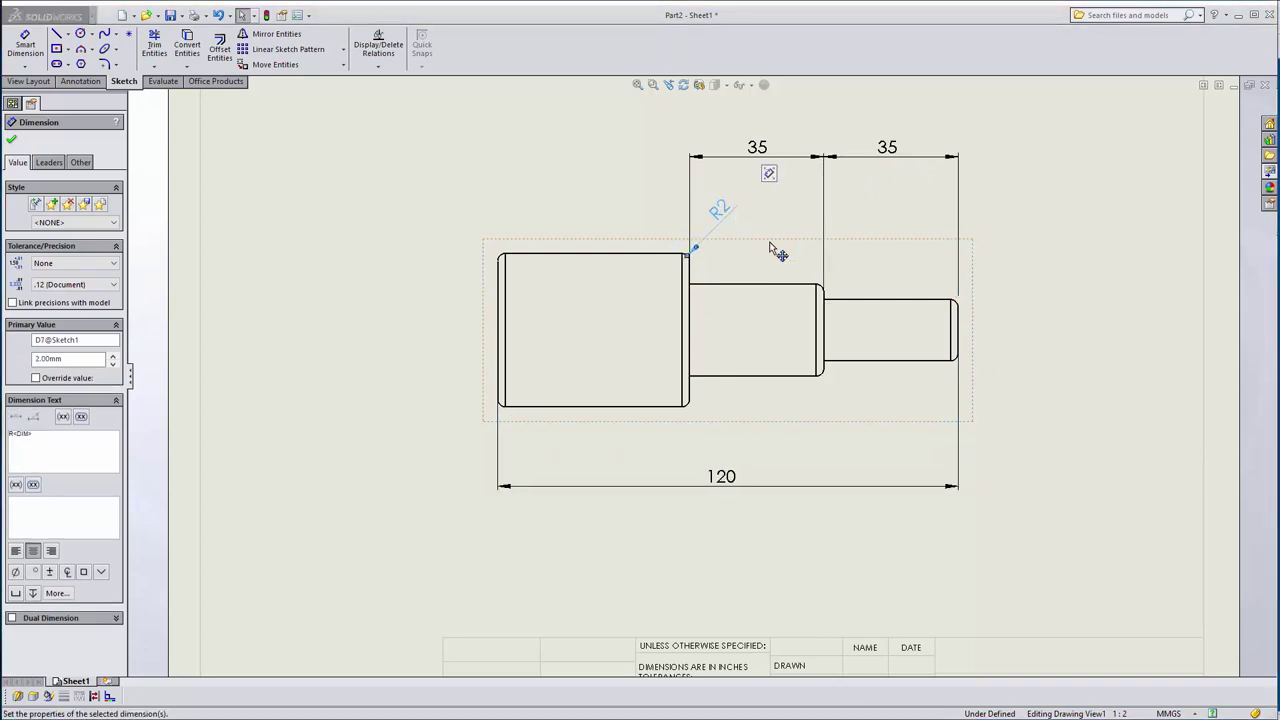
click(80, 81)
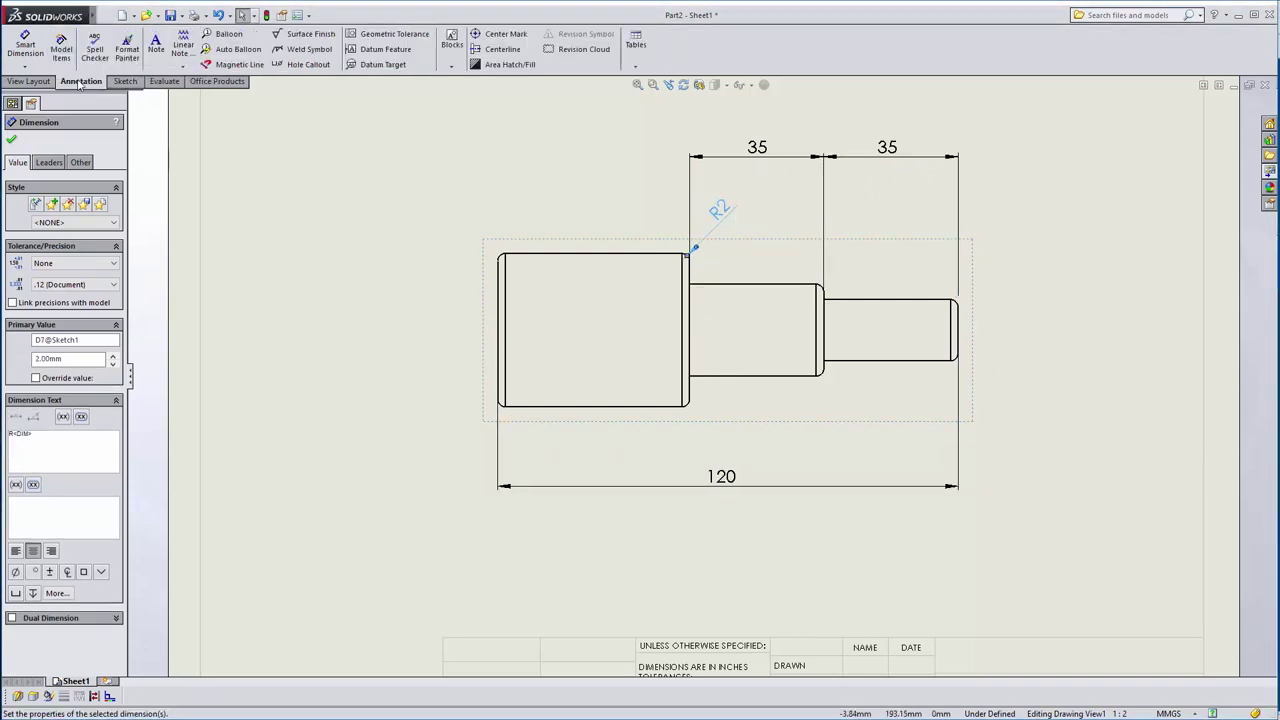
Place R2 radius dimensions on the middle-shoulder fillet and the right-end fillet
click(28, 42)
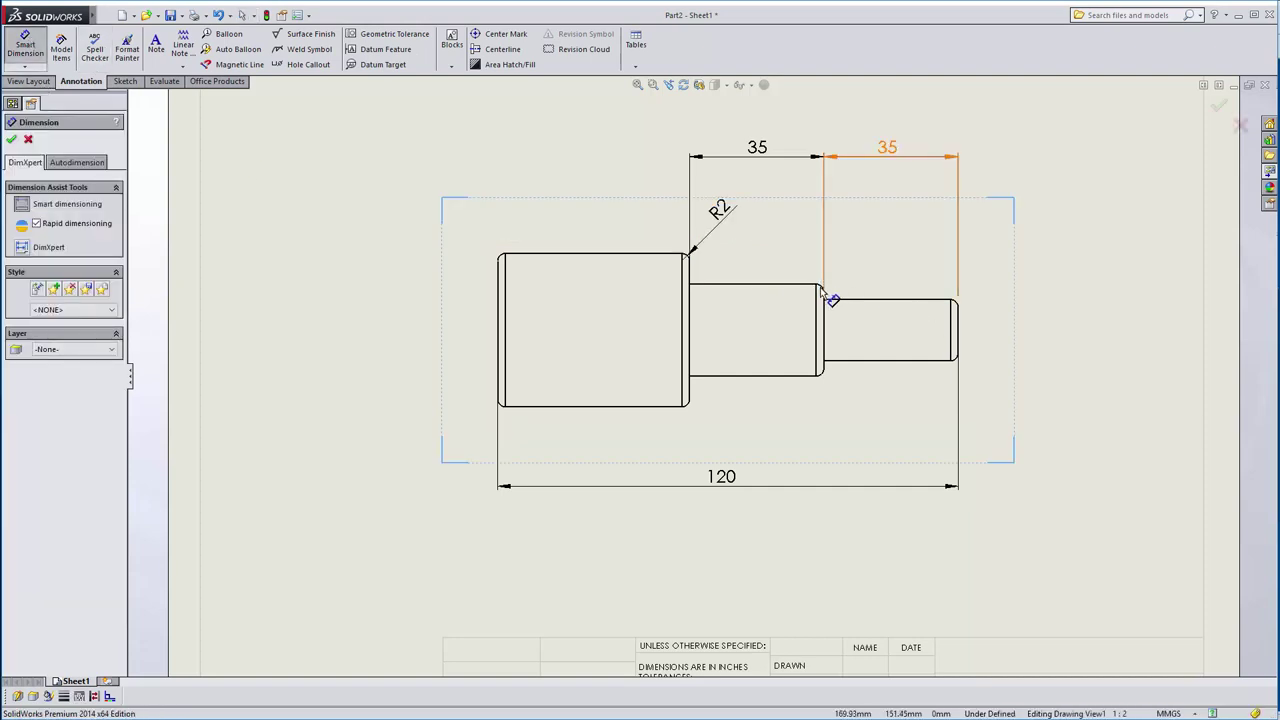
scroll(821, 287, down, 1)
scroll(821, 287, down, 4)
click(748, 342)
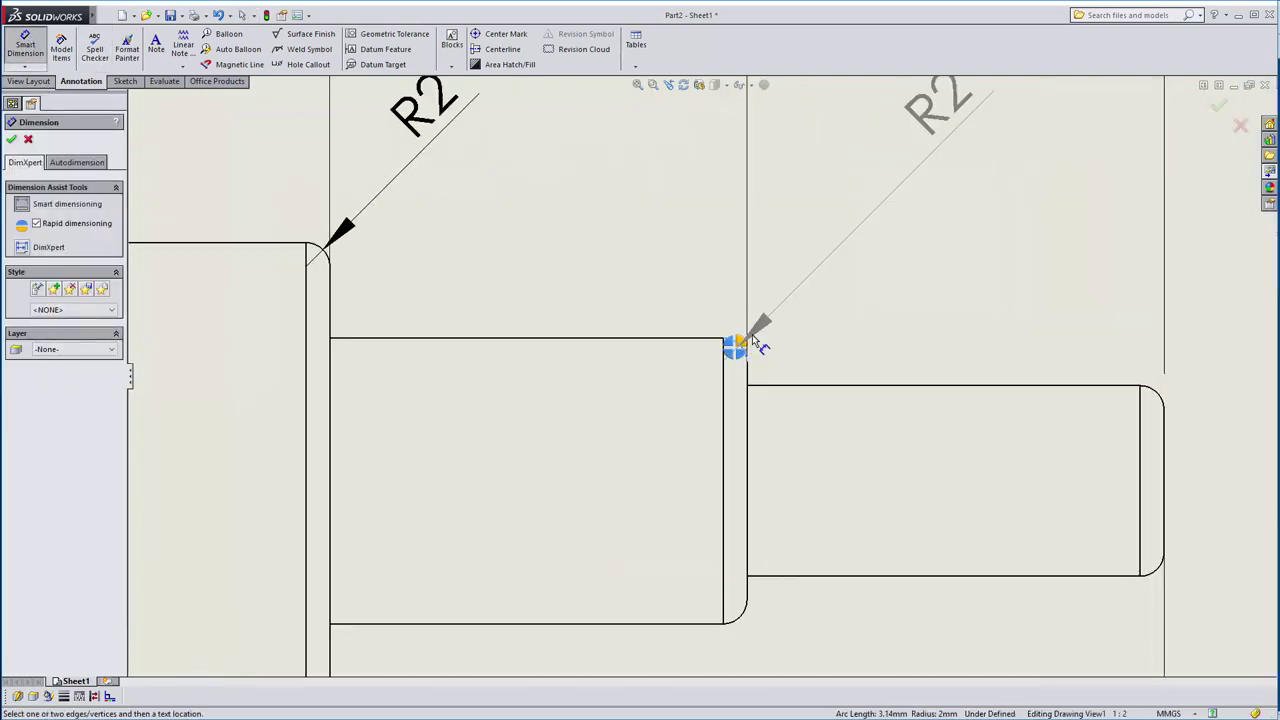
click(836, 222)
key(f)
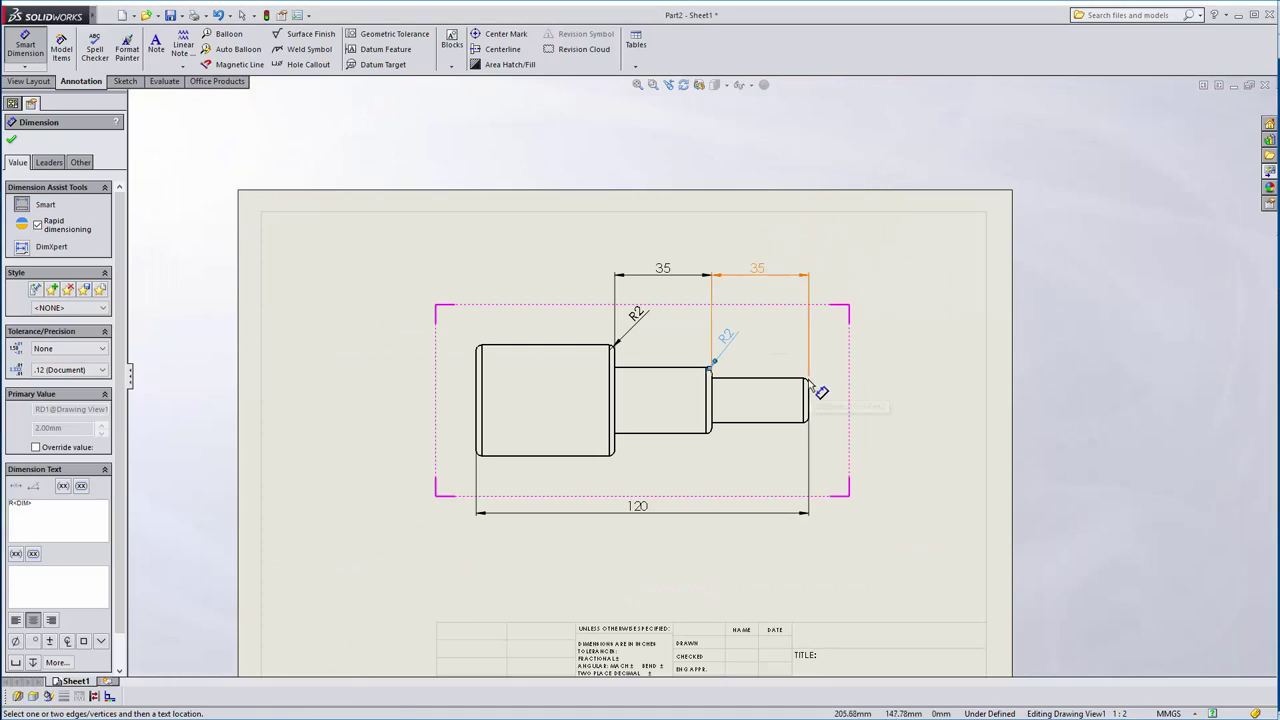
scroll(810, 386, down, 5)
click(755, 378)
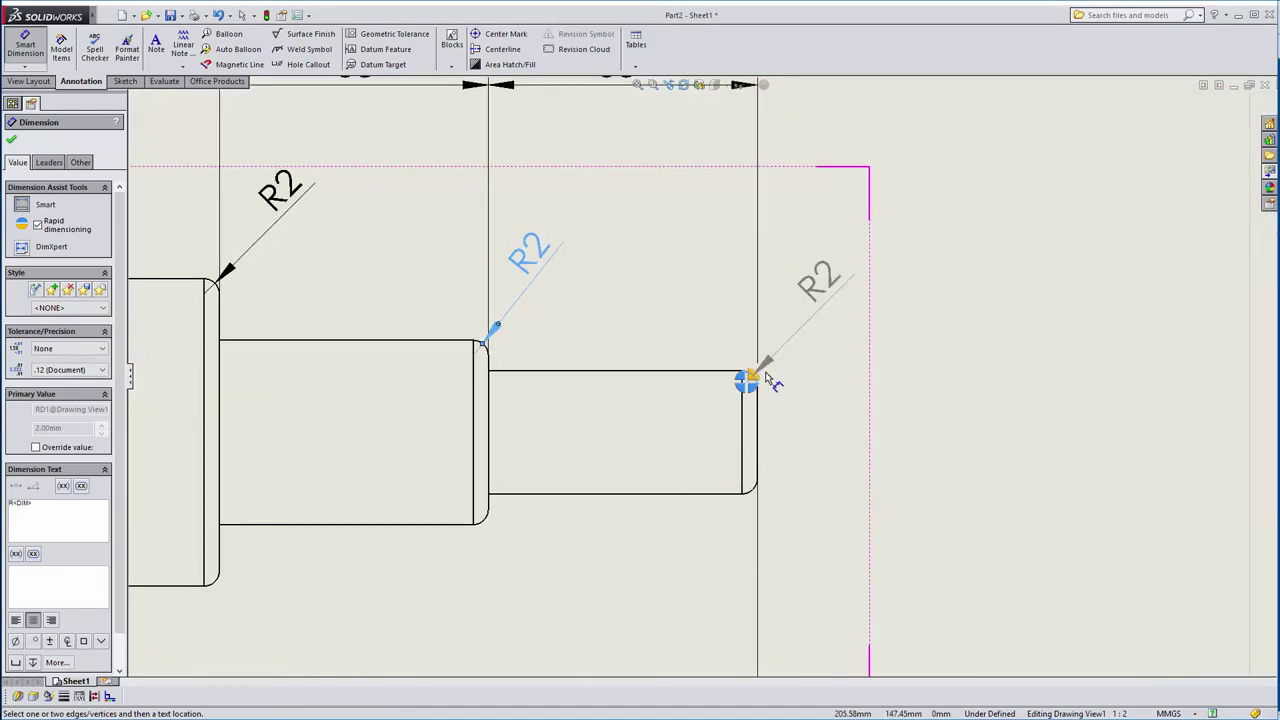
click(828, 290)
key(Escape)
scroll(828, 290, up, 3)
scroll(600, 460, up, 3)
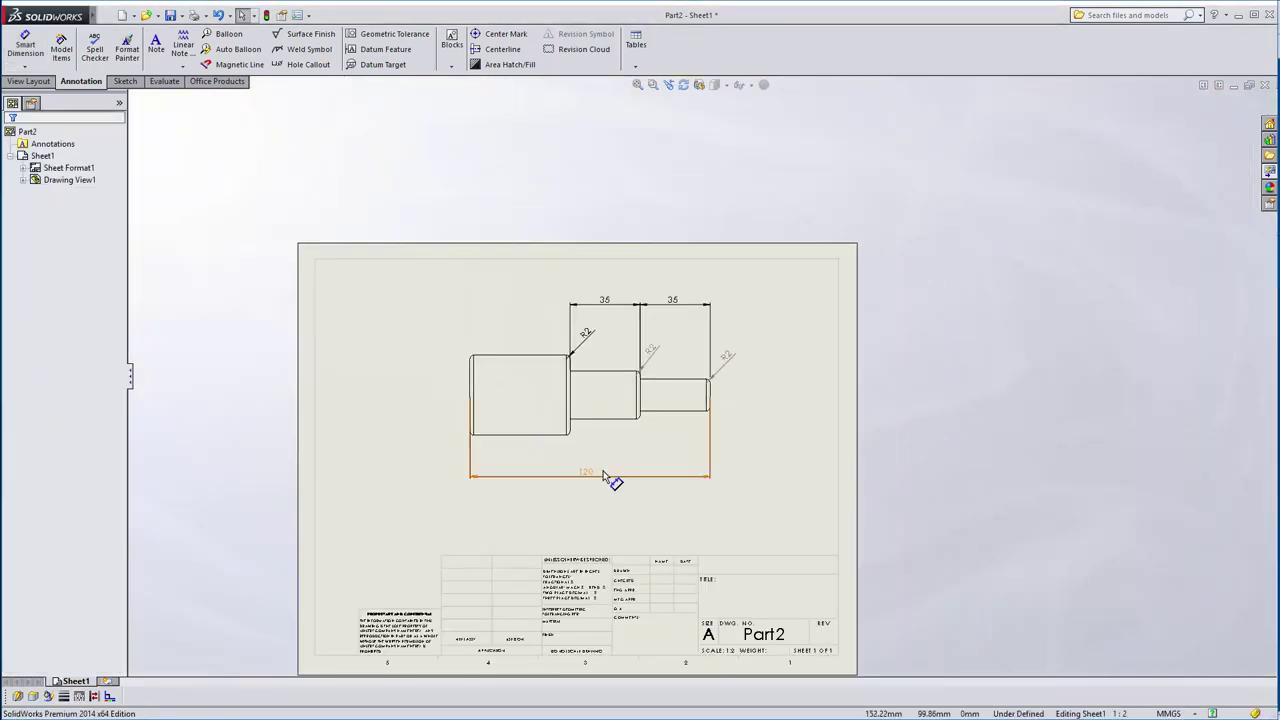
scroll(627, 400, down, 2)
scroll(634, 398, down, 2)
scroll(634, 398, down, 2)
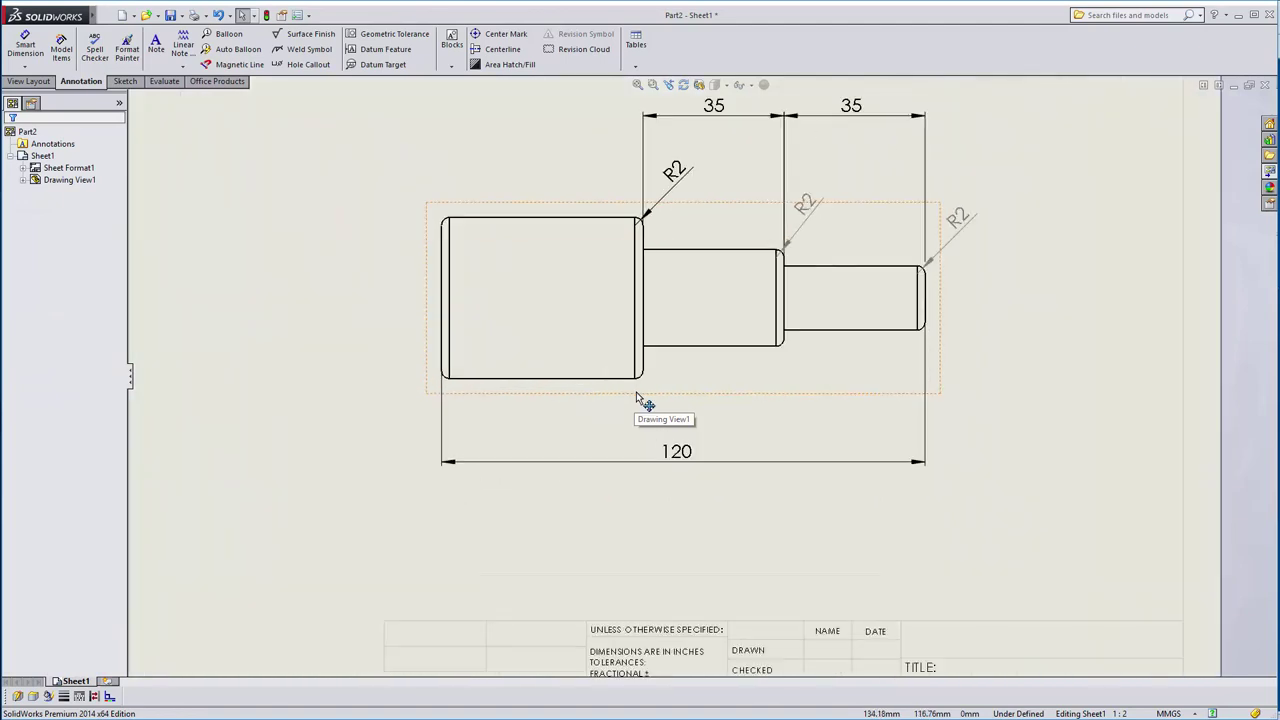
Dimension the small step as ⌀16 on the right, deleting a stray 33 length dimension
key(d)
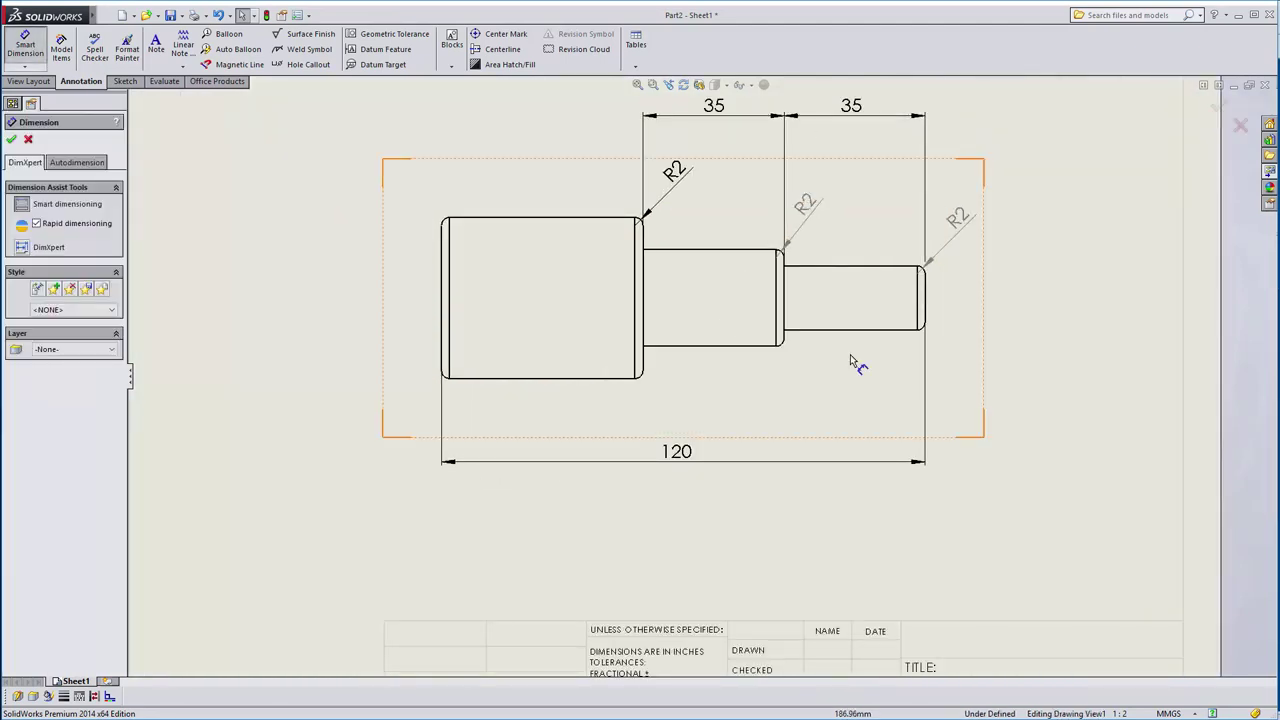
click(869, 271)
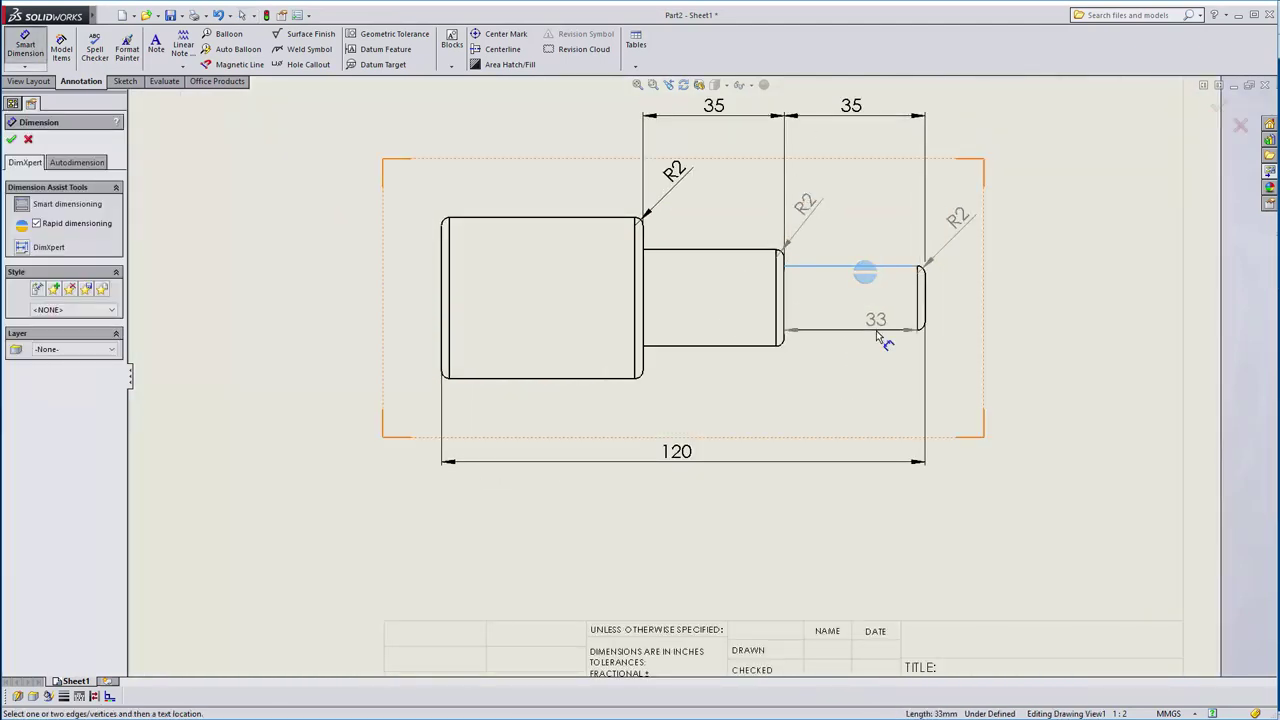
click(880, 335)
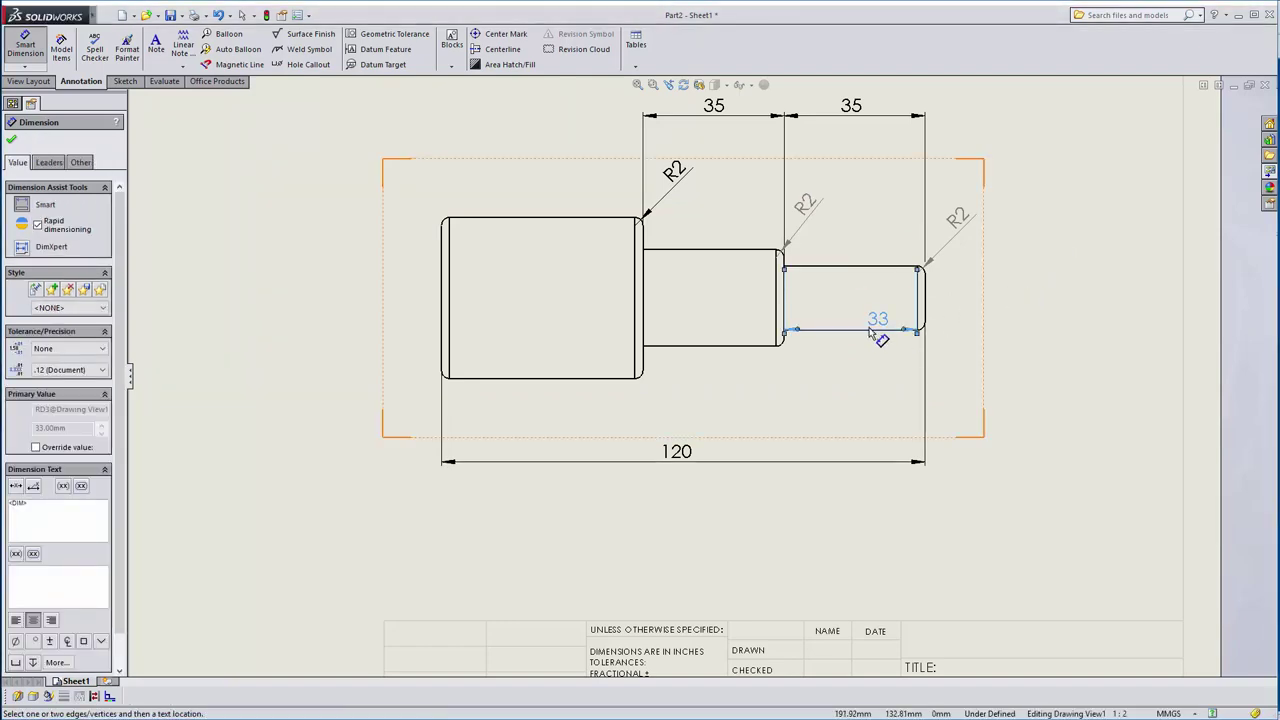
scroll(875, 335, down, 2)
scroll(845, 335, down, 2)
key(Delete)
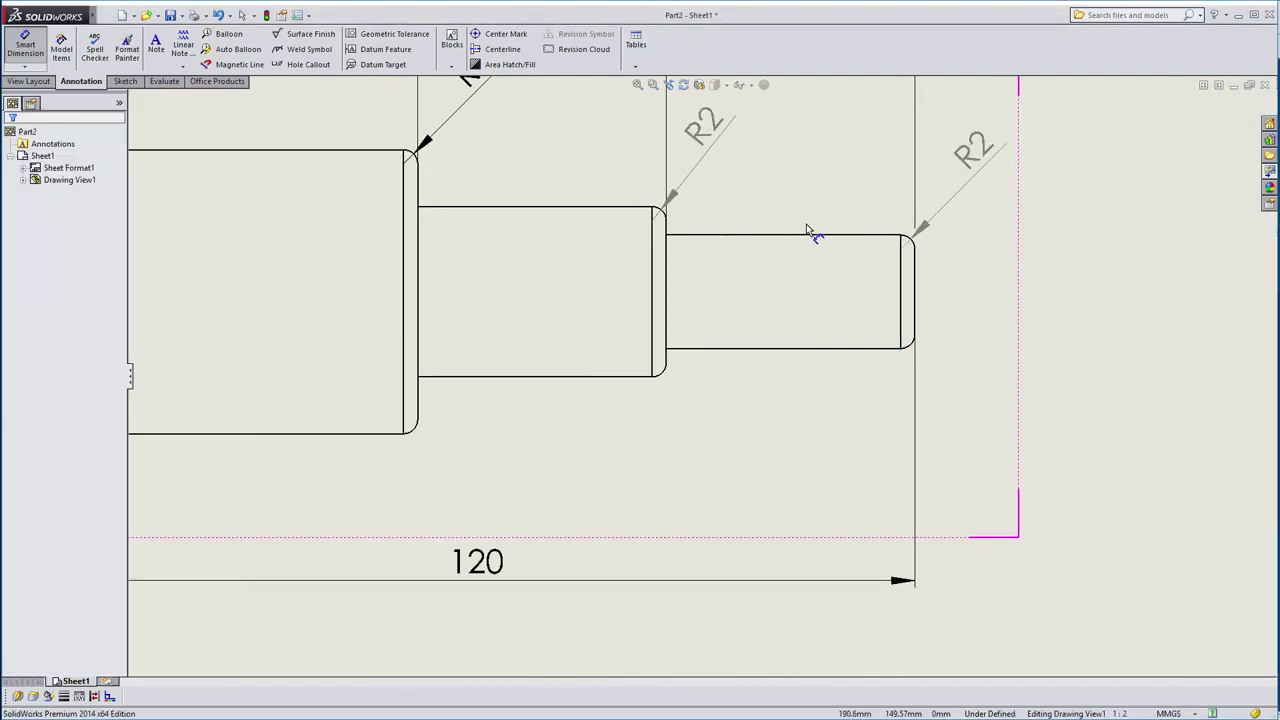
click(802, 236)
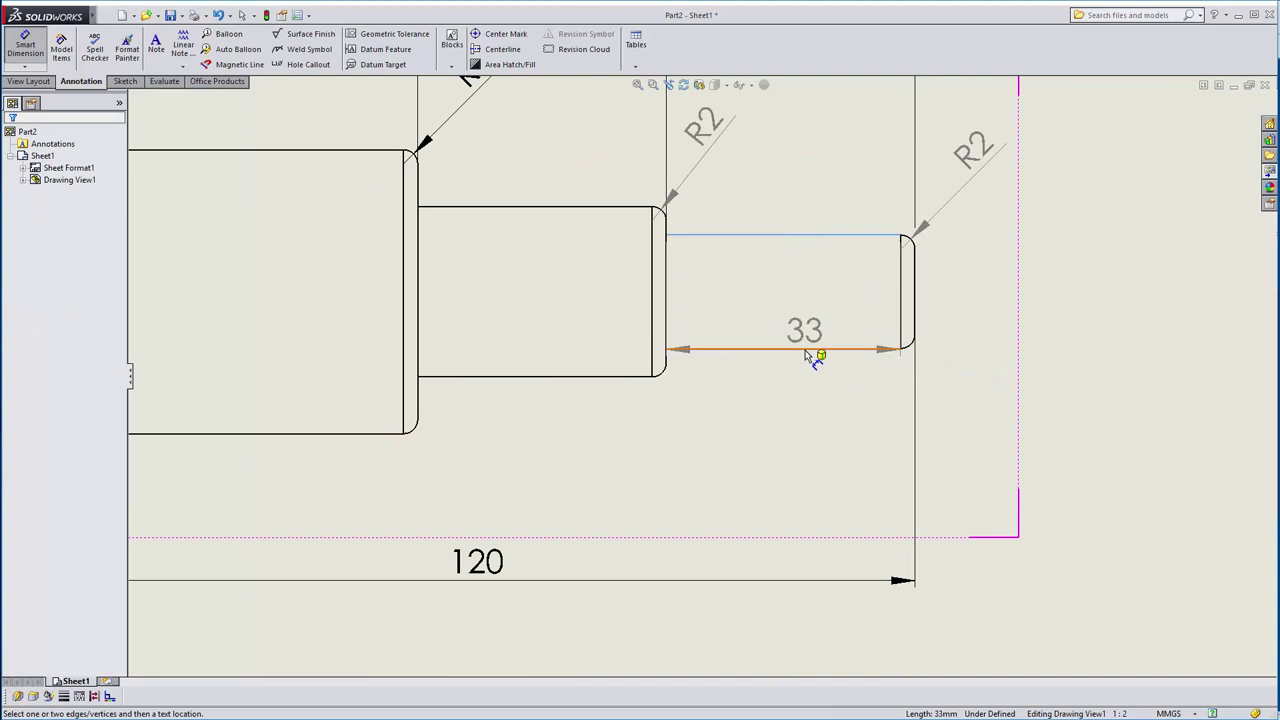
click(806, 350)
click(1072, 286)
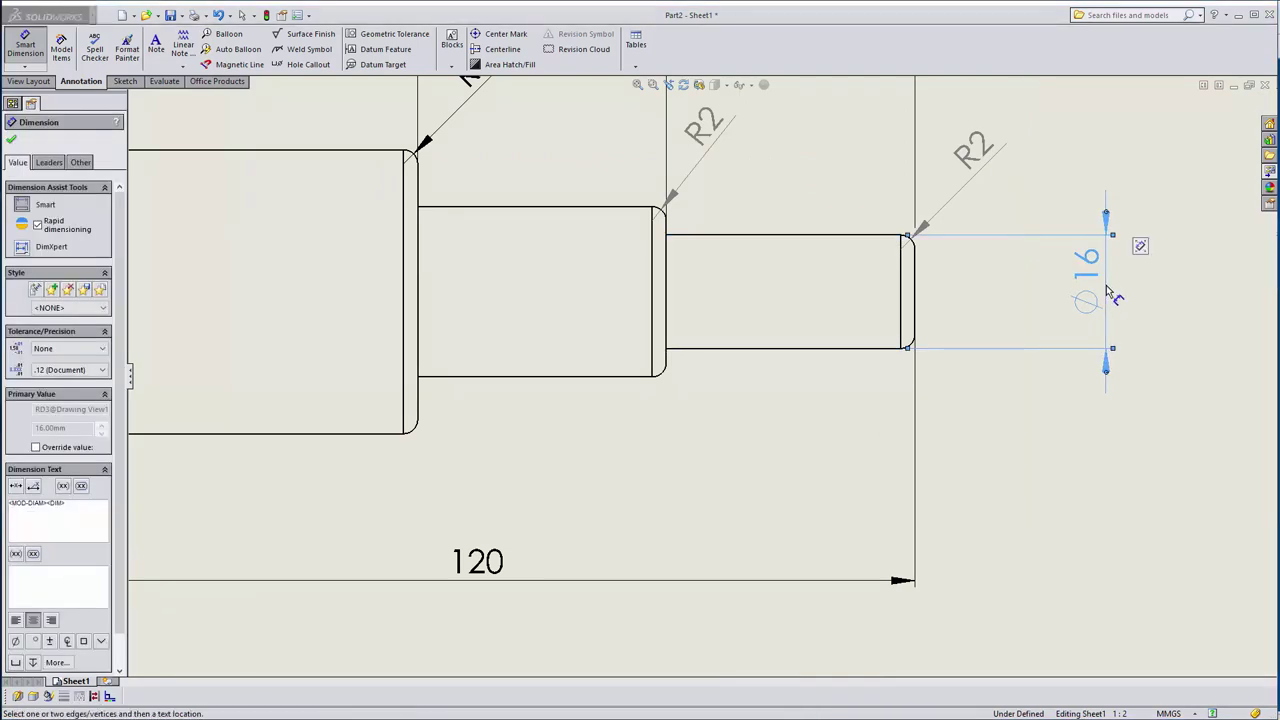
Dimension the middle step as ⌀24 beside the ⌀16
click(600, 377)
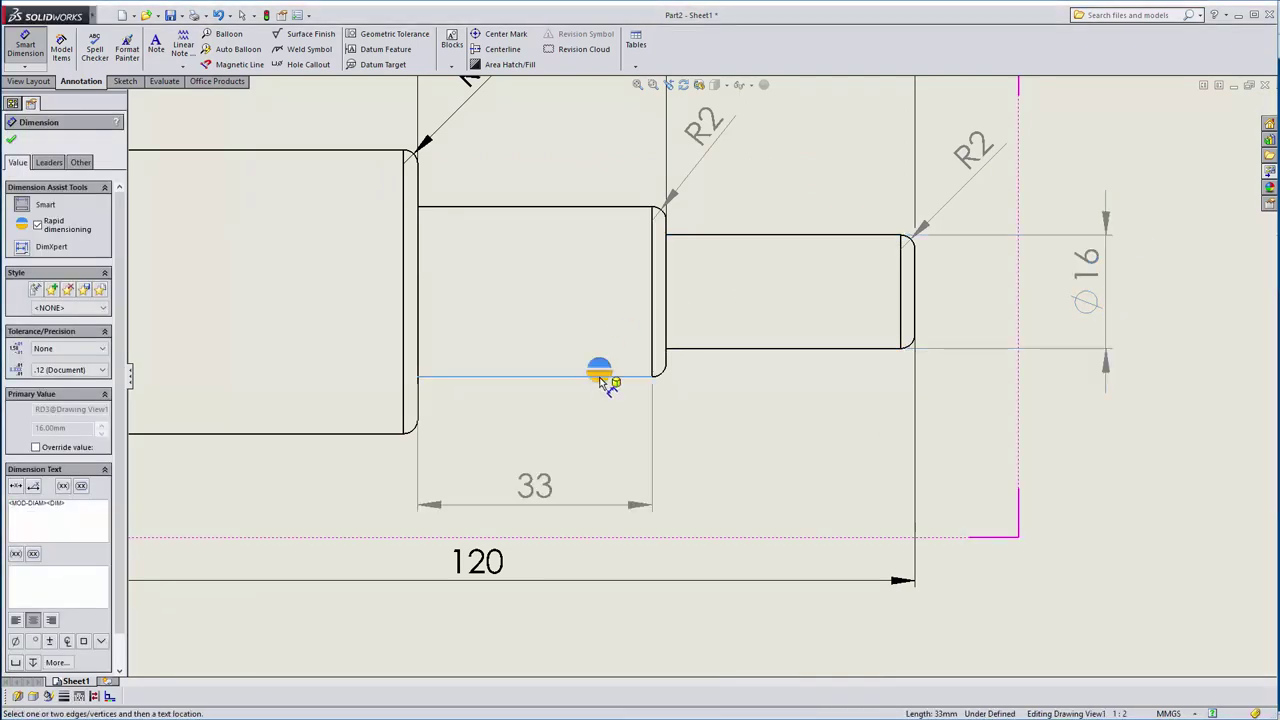
click(625, 208)
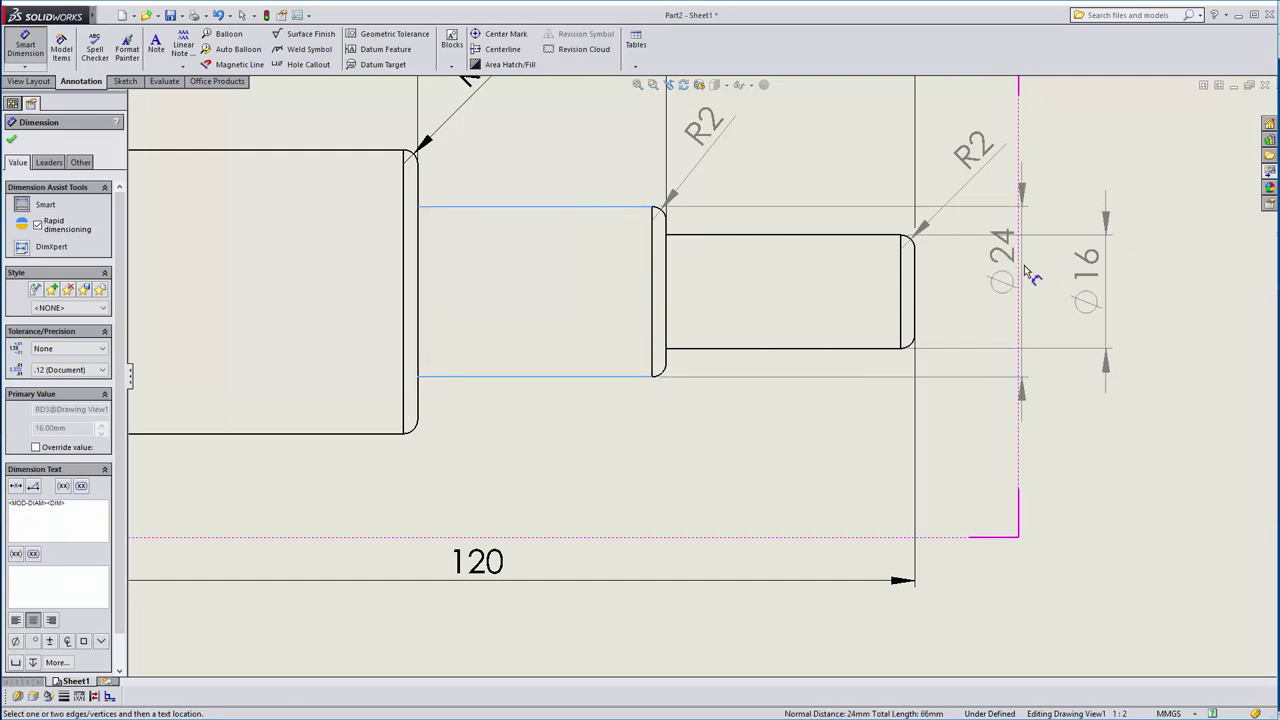
click(1190, 270)
key(f)
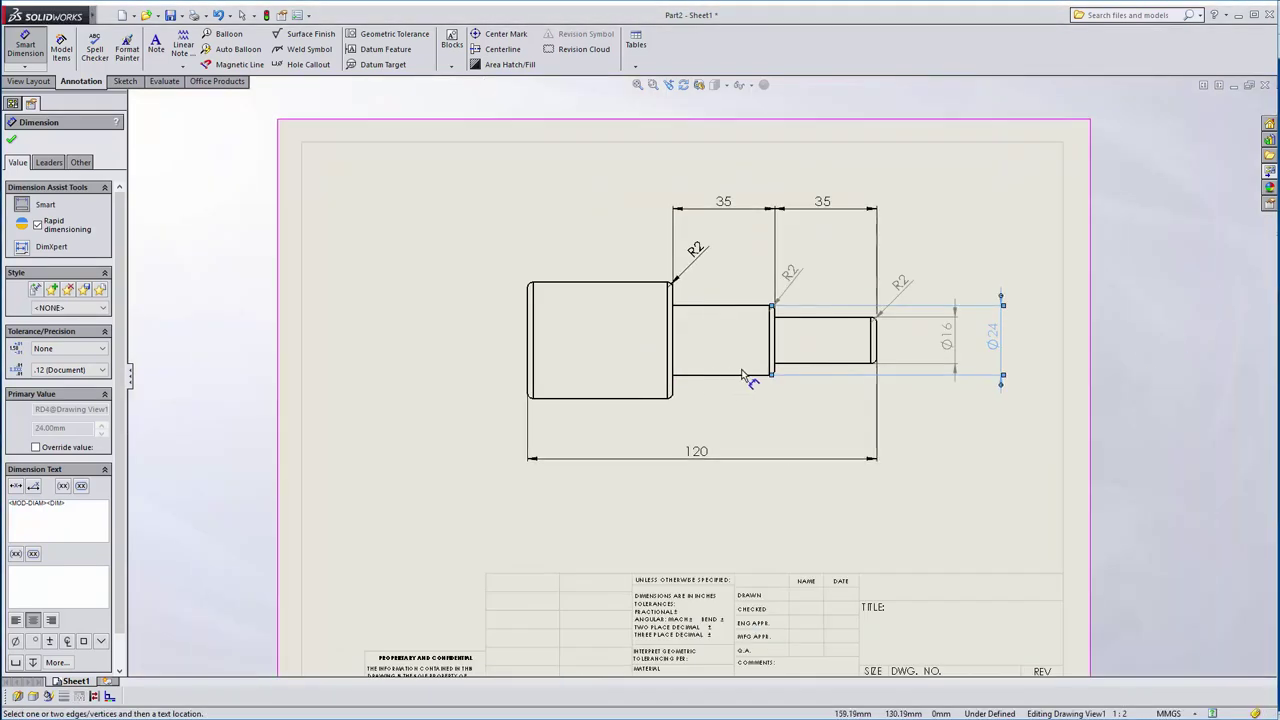
scroll(742, 375, down, 2)
Dimension the large cylinder as ⌀40 on the left side of the shaft
click(589, 259)
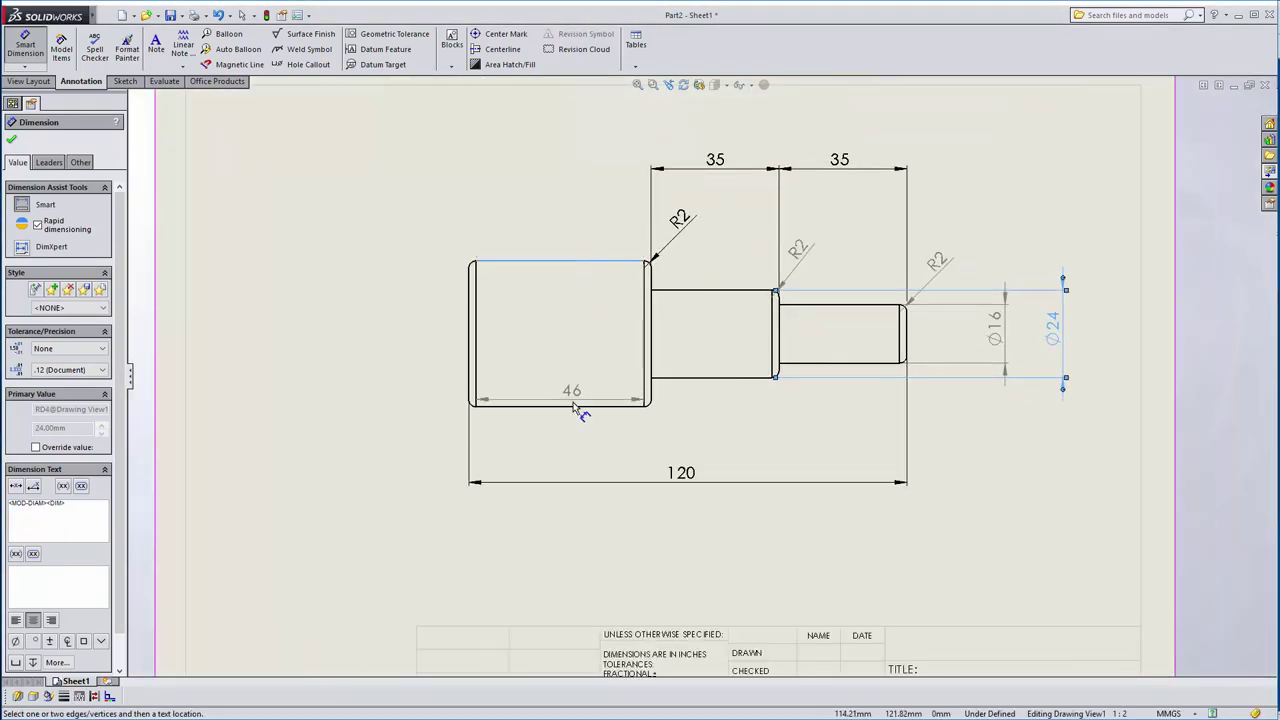
click(589, 408)
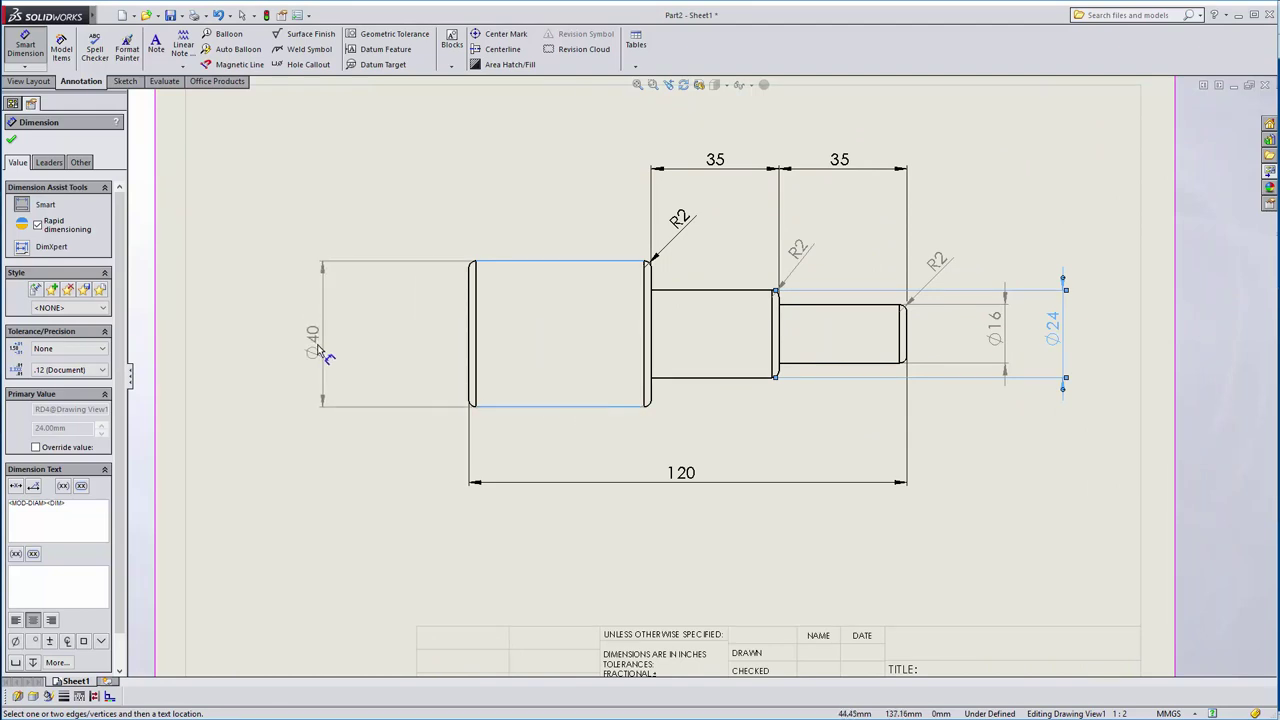
click(321, 345)
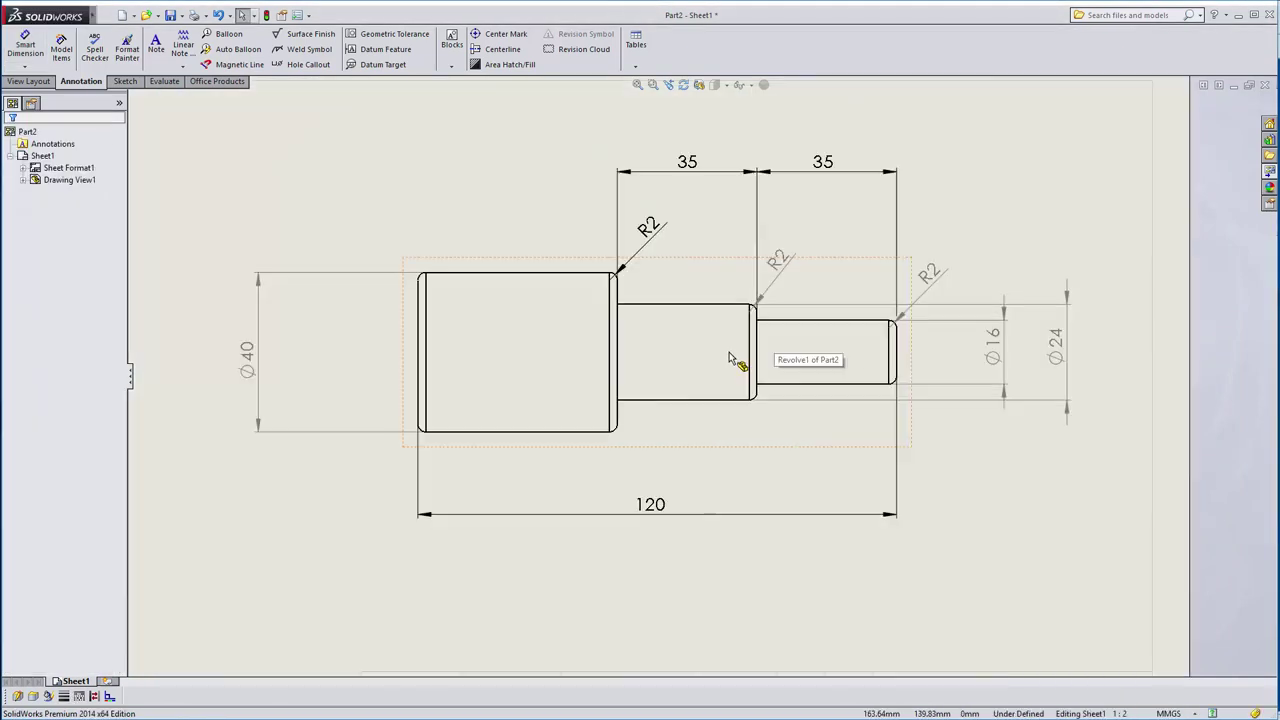
scroll(729, 352, up, 4)
click(445, 372)
scroll(450, 372, down, 3)
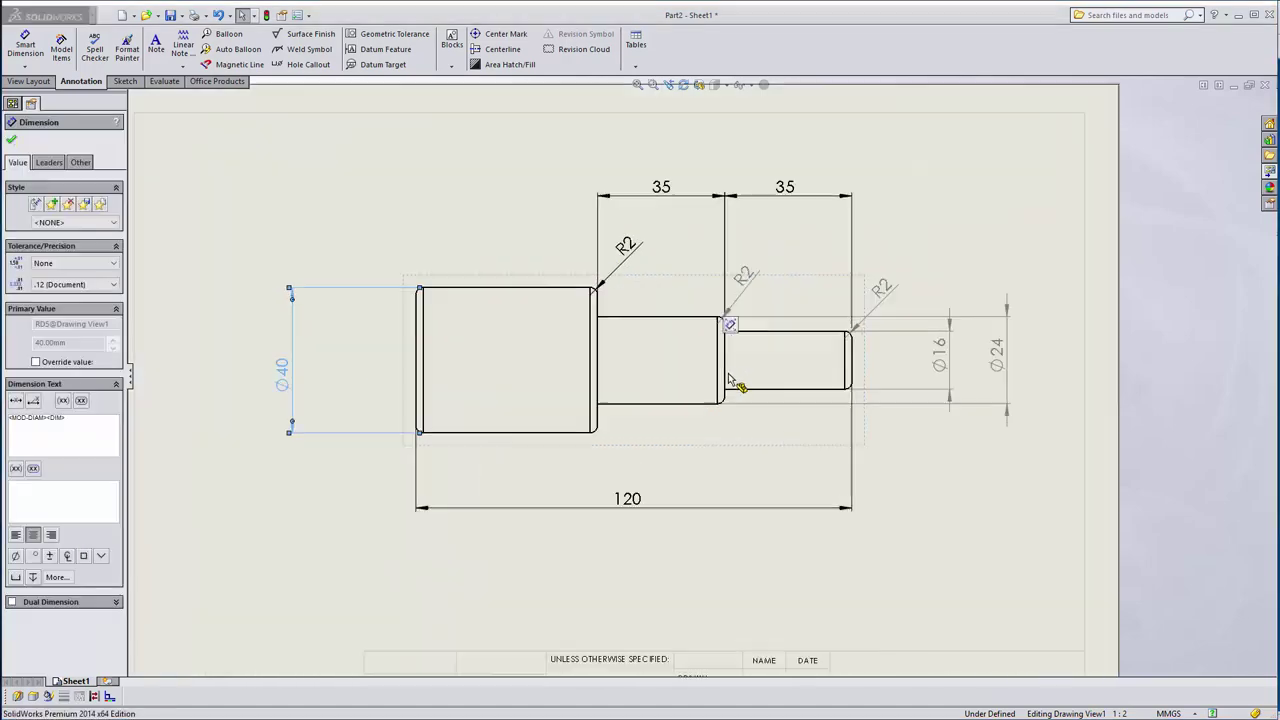
scroll(686, 429, up, 4)
scroll(666, 305, down, 3)
scroll(666, 305, down, 1)
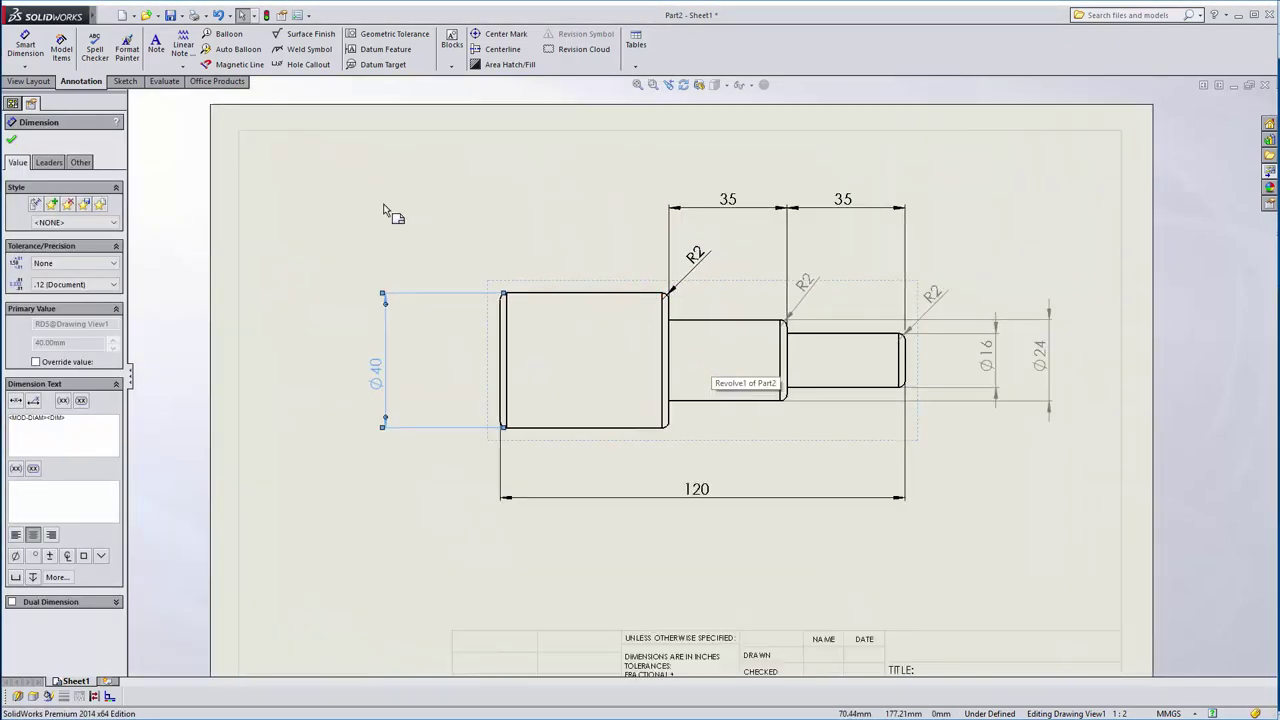
click(25, 45)
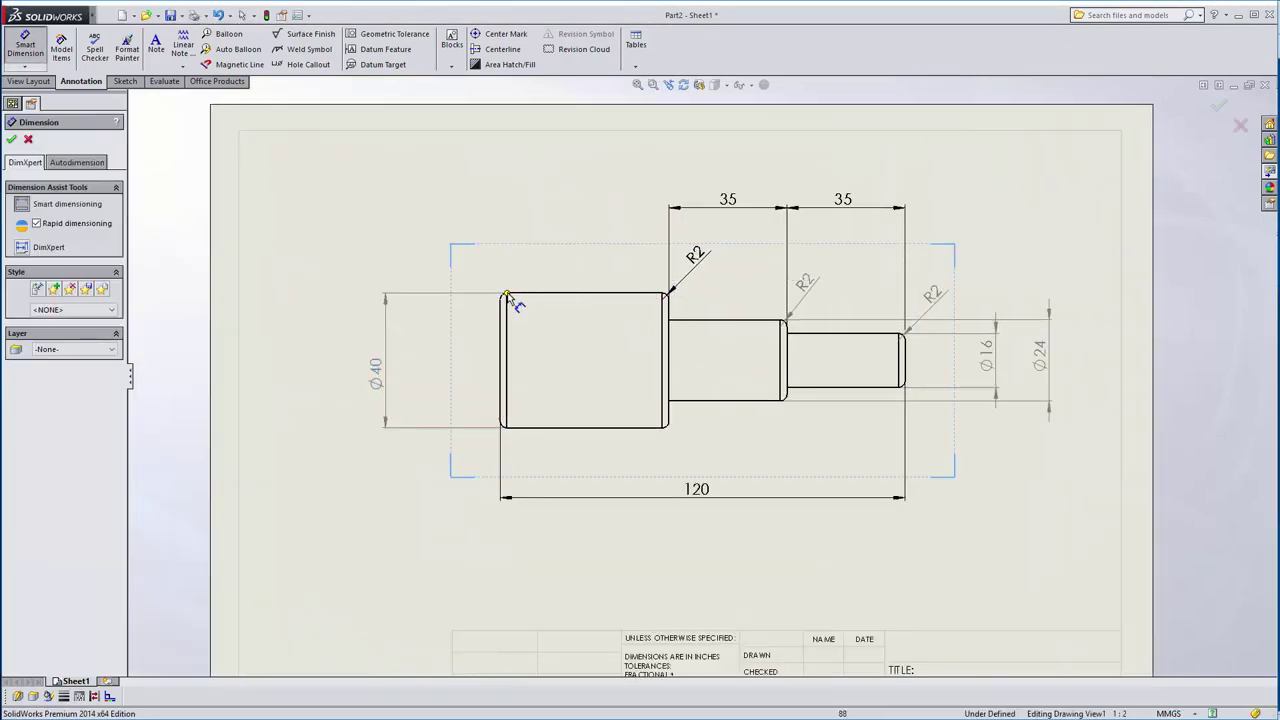
key(Escape)
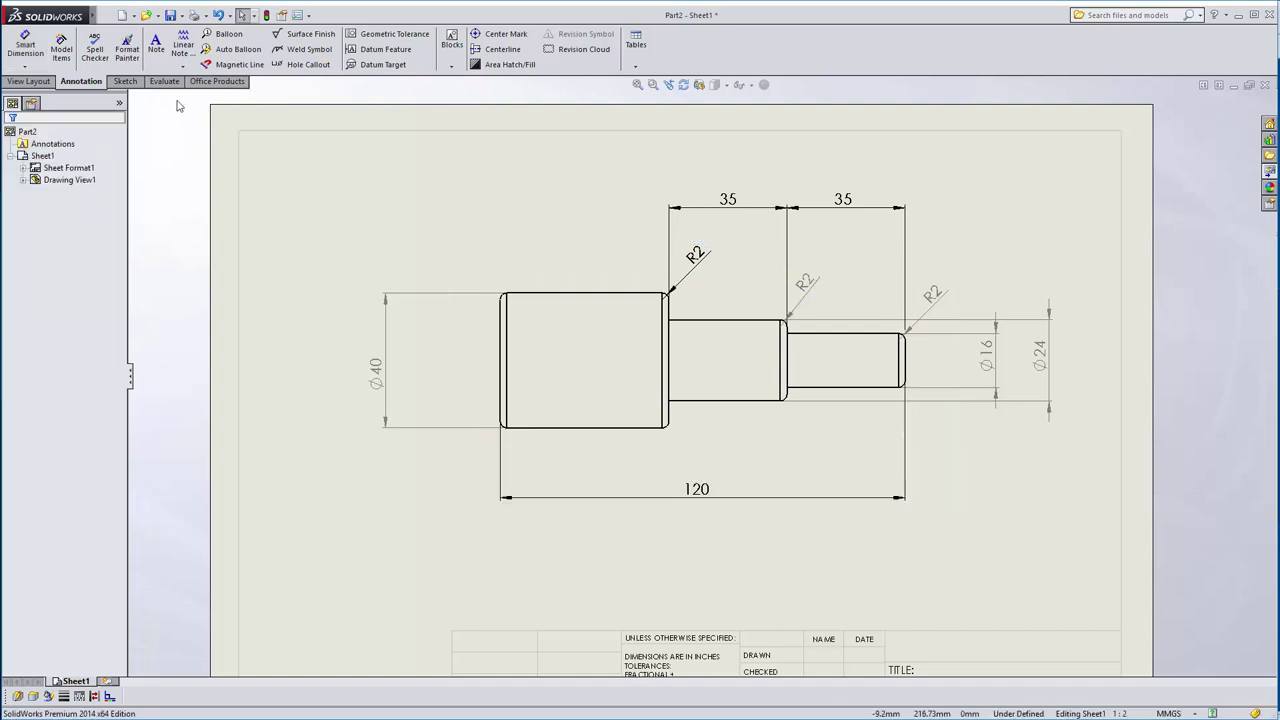
Start a Broken-out Section by drawing a closed boundary around the shaft's small end
click(40, 85)
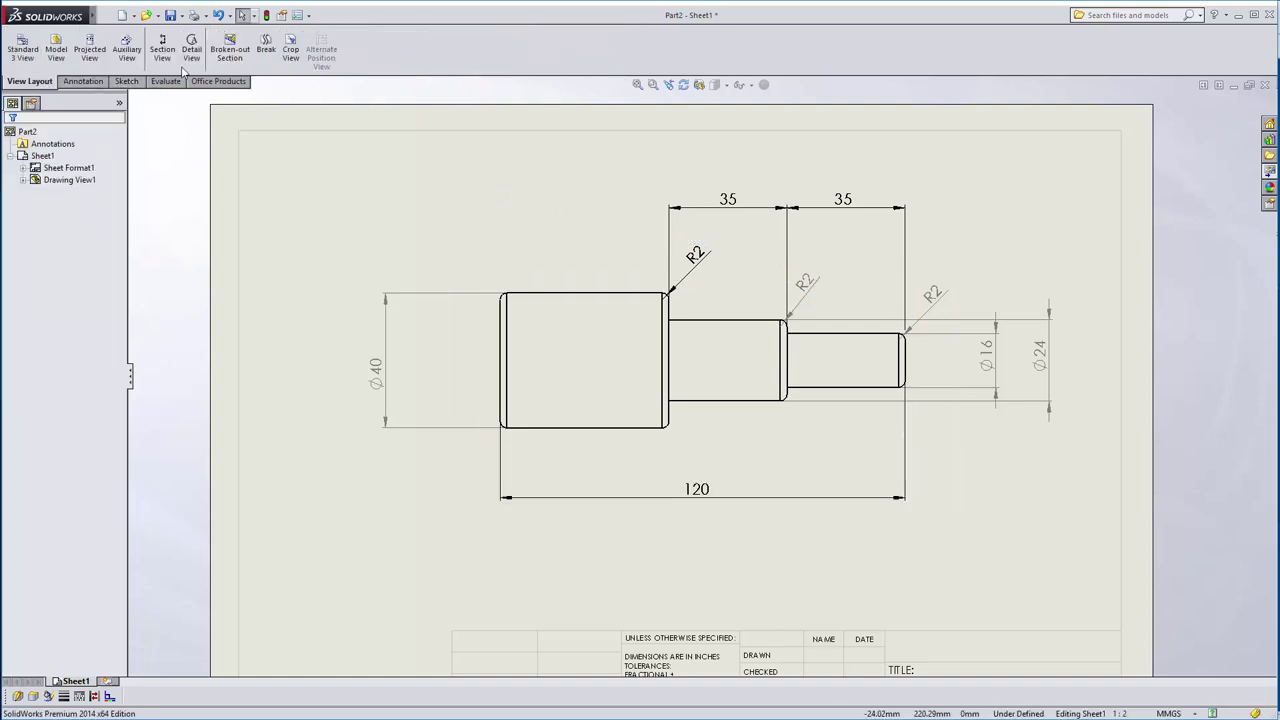
click(241, 53)
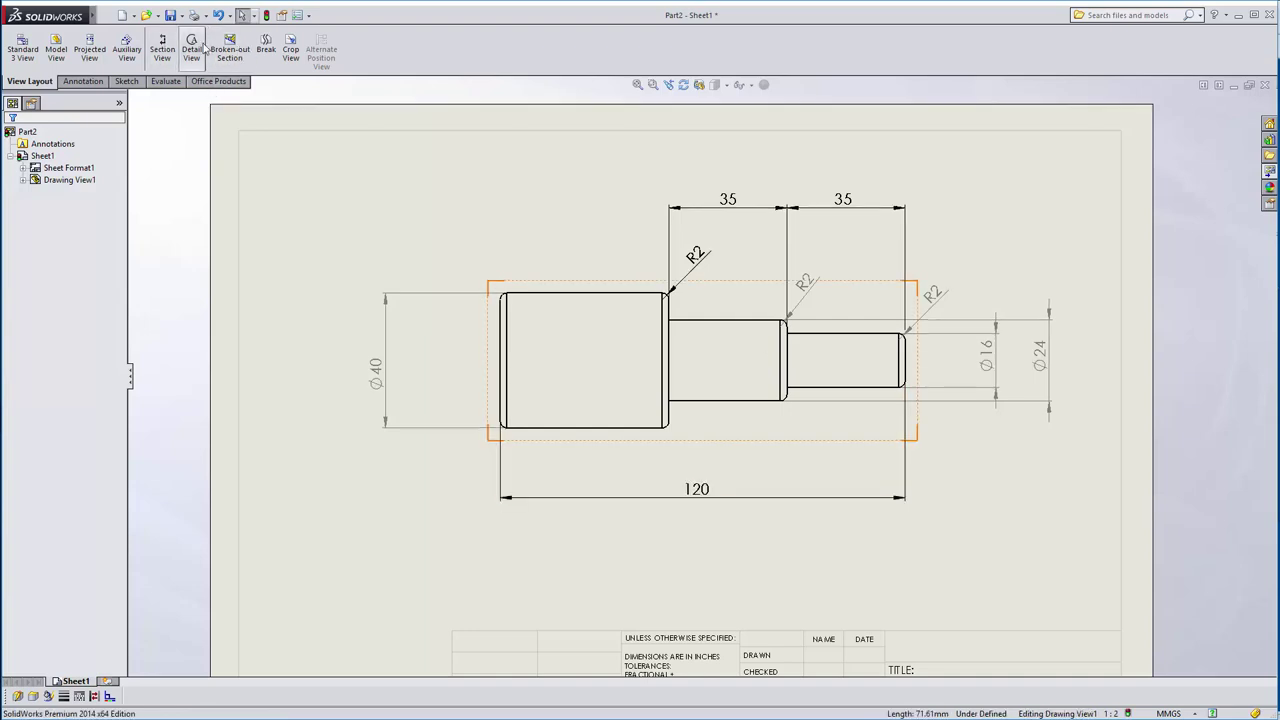
click(884, 326)
click(870, 392)
click(932, 398)
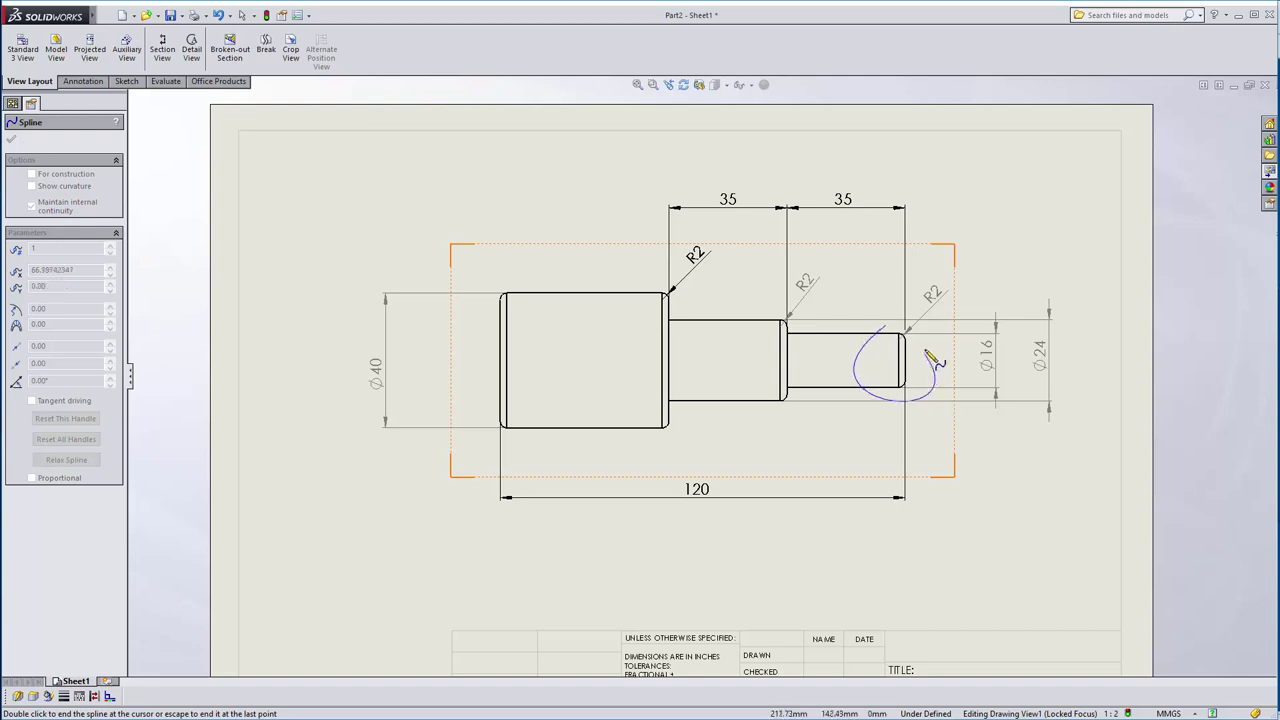
click(934, 348)
click(885, 327)
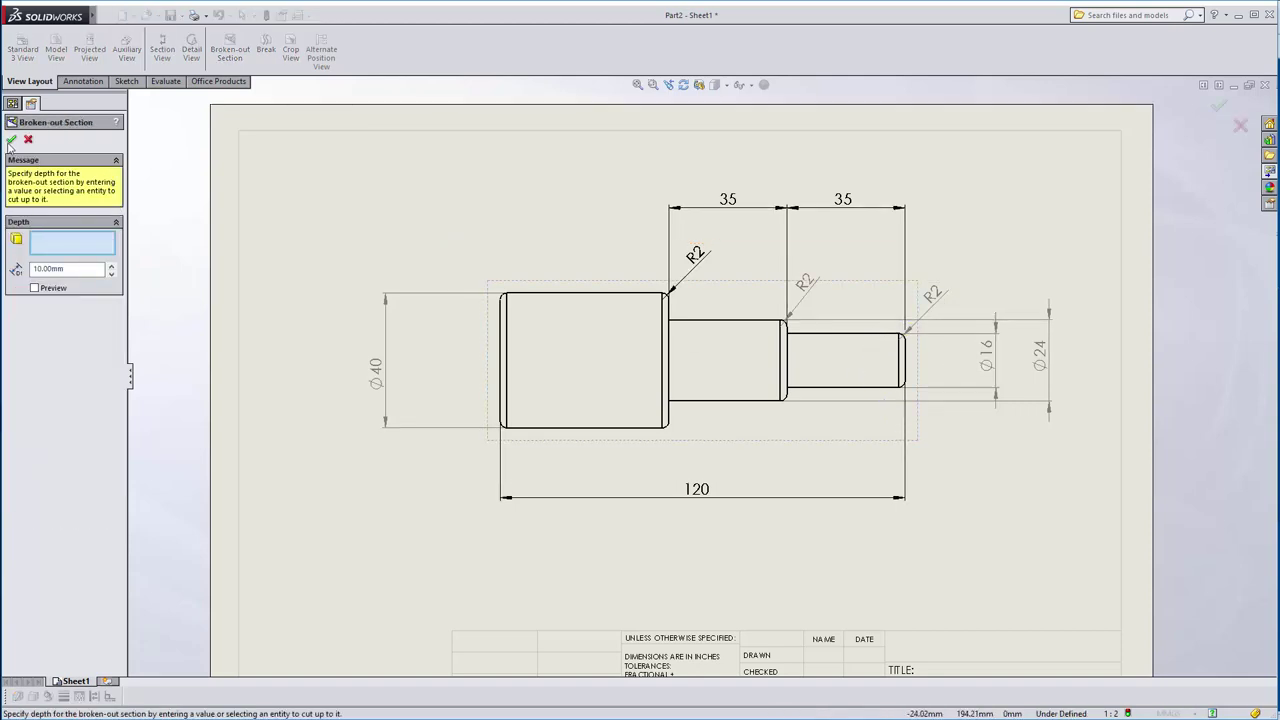
click(11, 139)
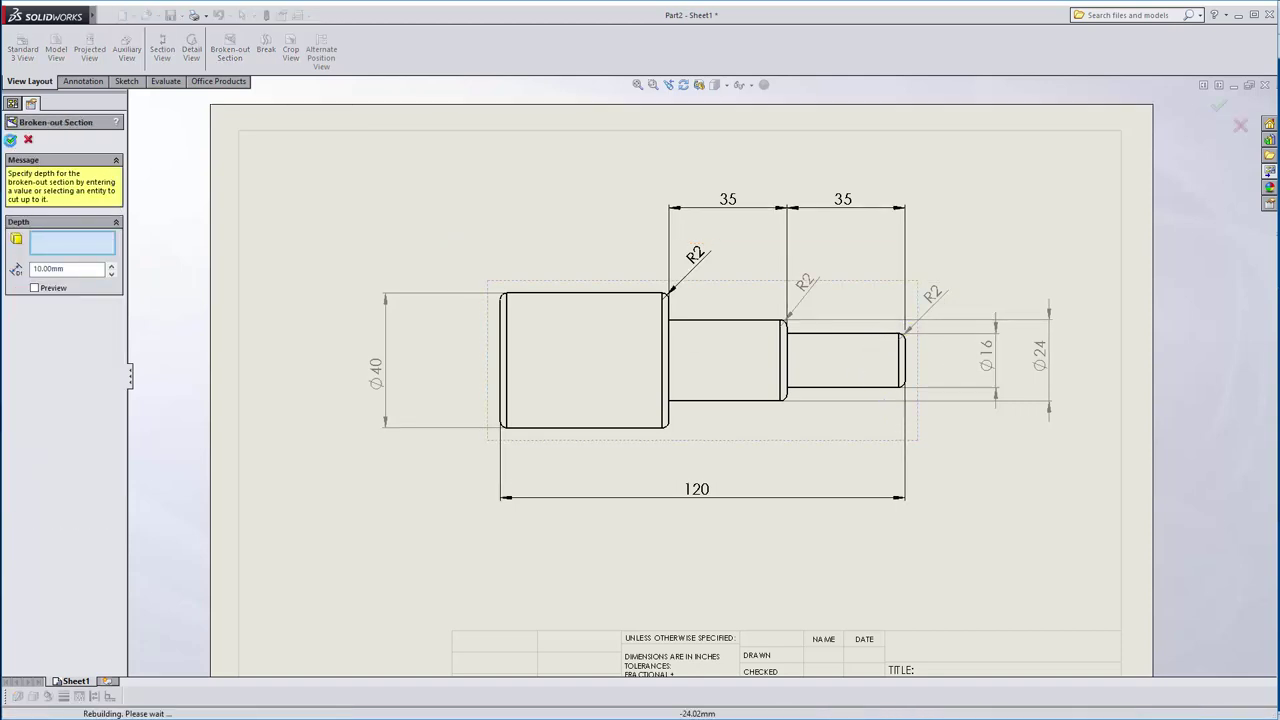
Redraw the boundary at the right end, set depth from its edge, and apply the section cut
click(905, 366)
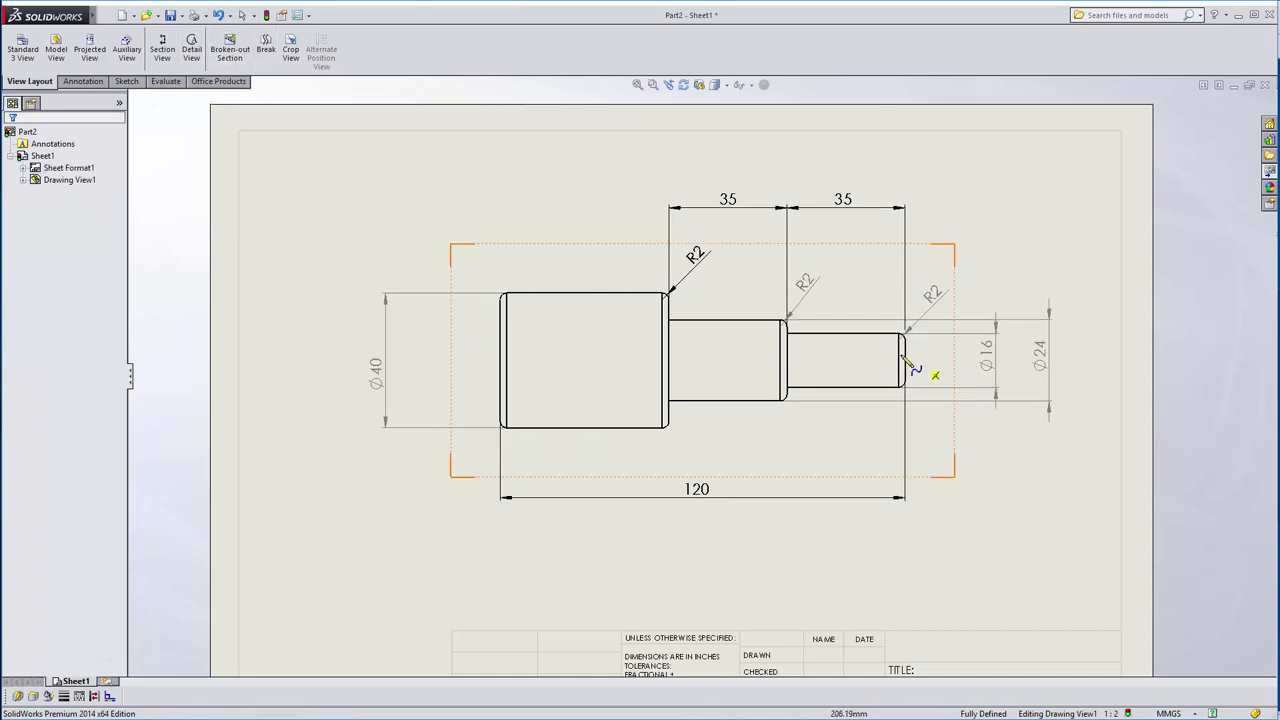
click(893, 327)
click(866, 368)
click(906, 400)
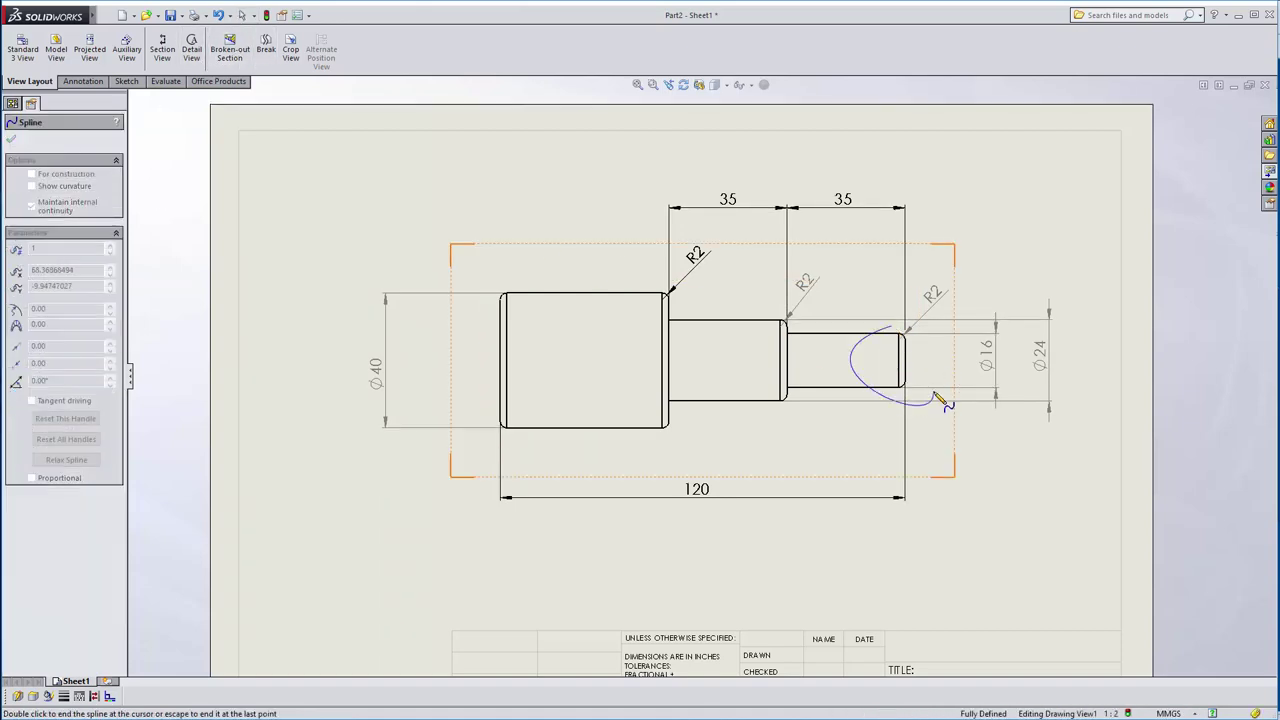
click(950, 368)
click(893, 328)
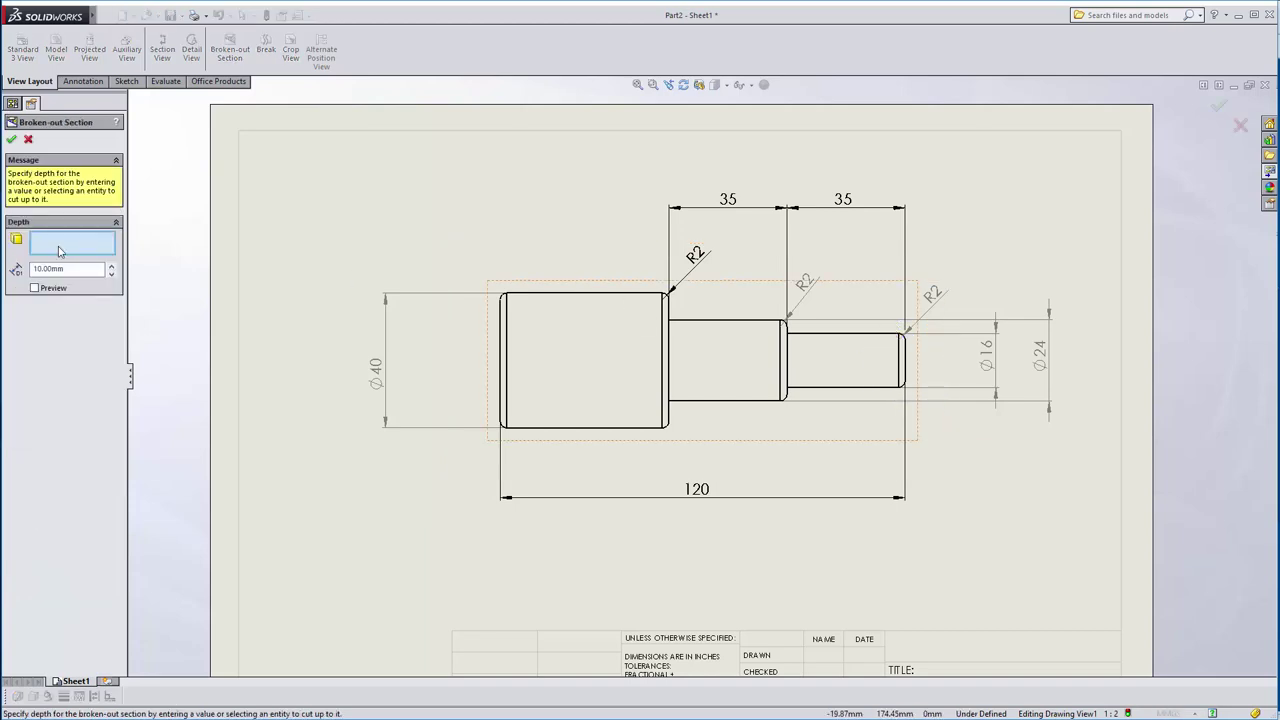
click(907, 367)
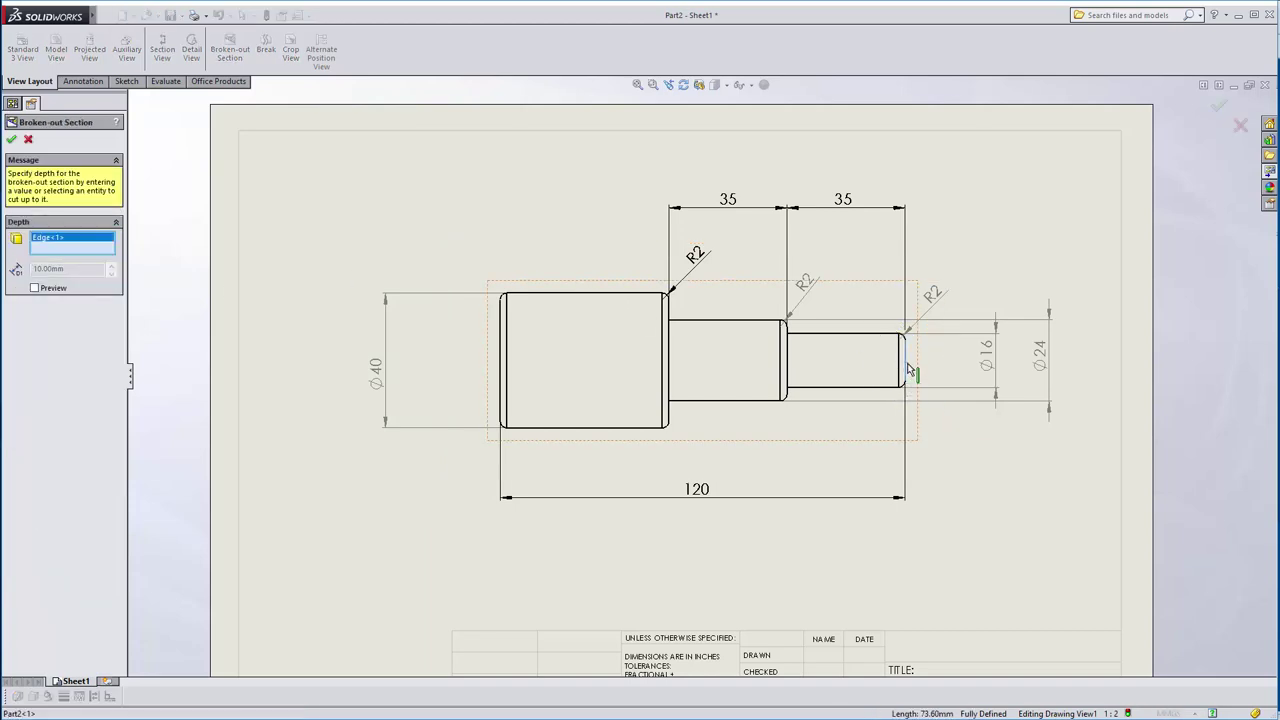
click(901, 370)
click(12, 140)
scroll(929, 409, up, 2)
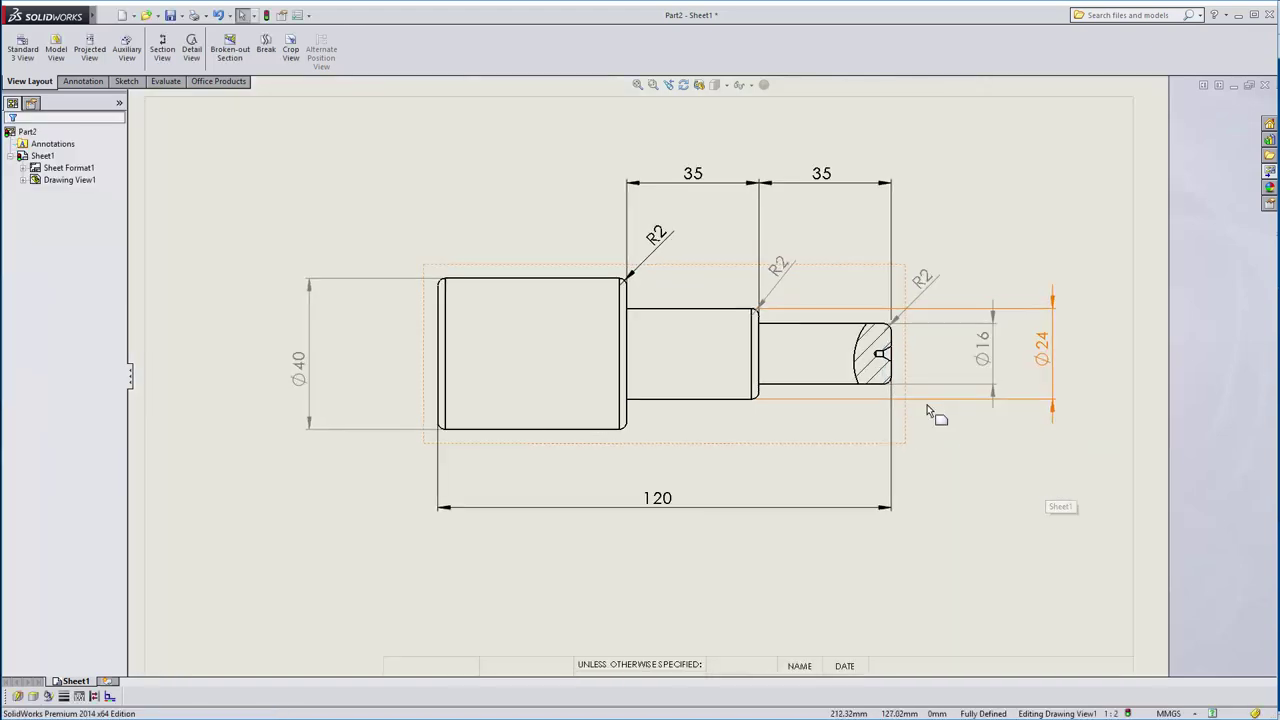
scroll(891, 429, up, 2)
scroll(478, 435, down, 2)
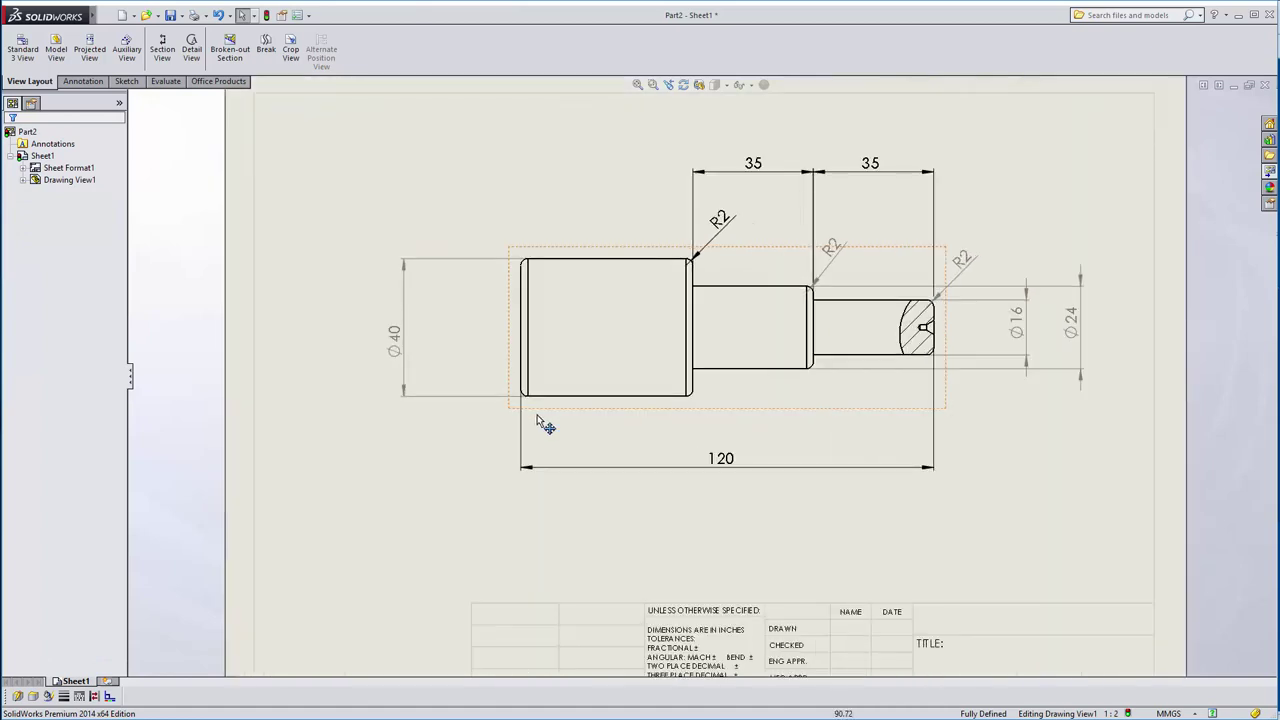
Cut a broken-out section around the large left end with a closed spline and an edge depth reference
key(Return)
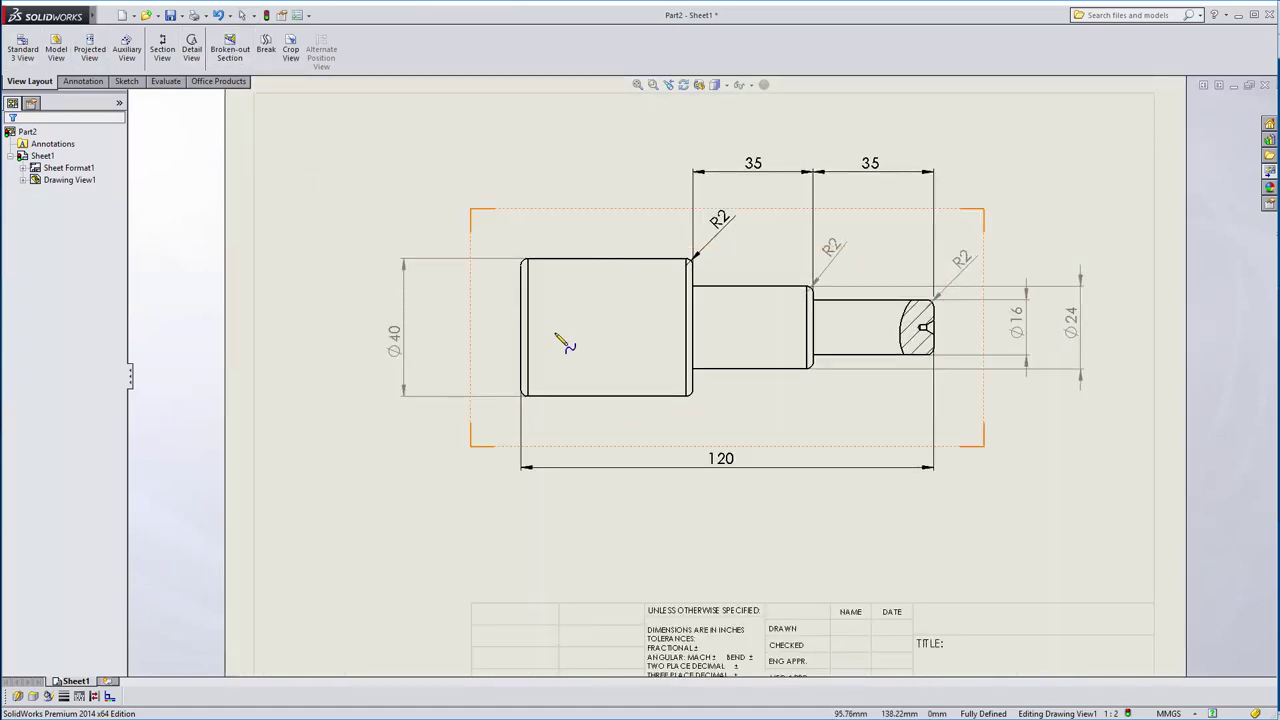
click(511, 243)
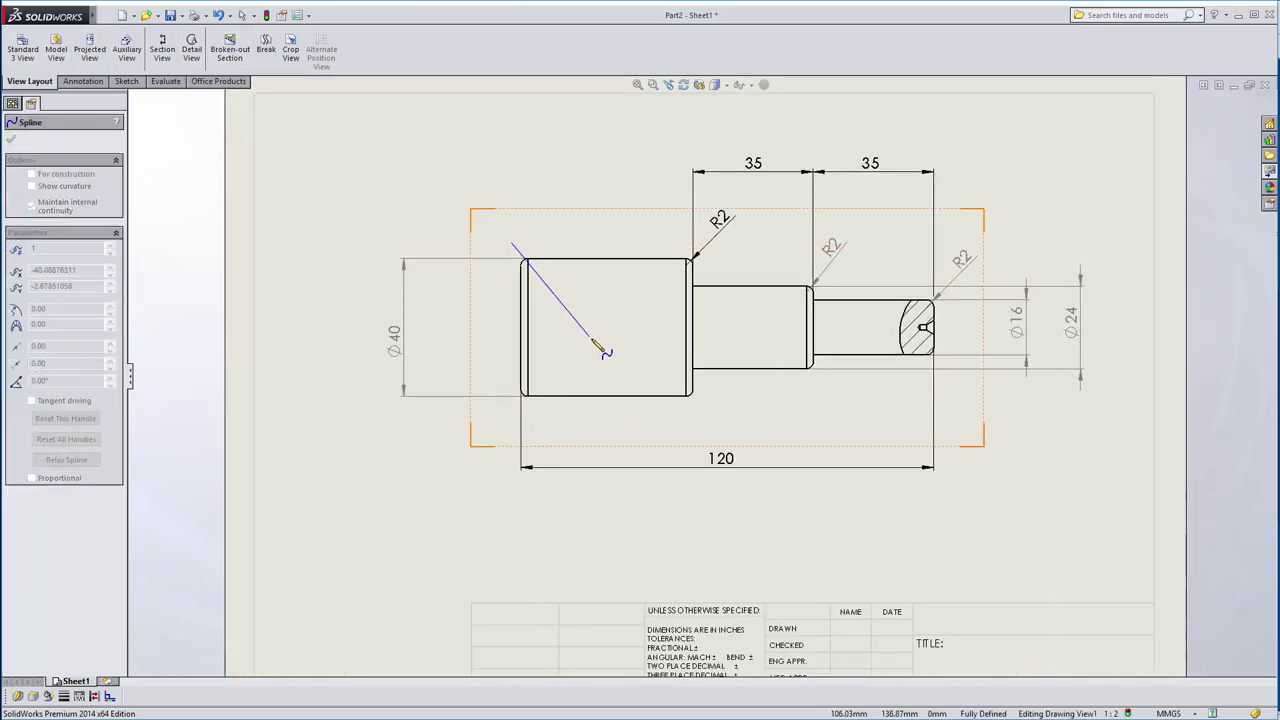
click(591, 338)
click(509, 430)
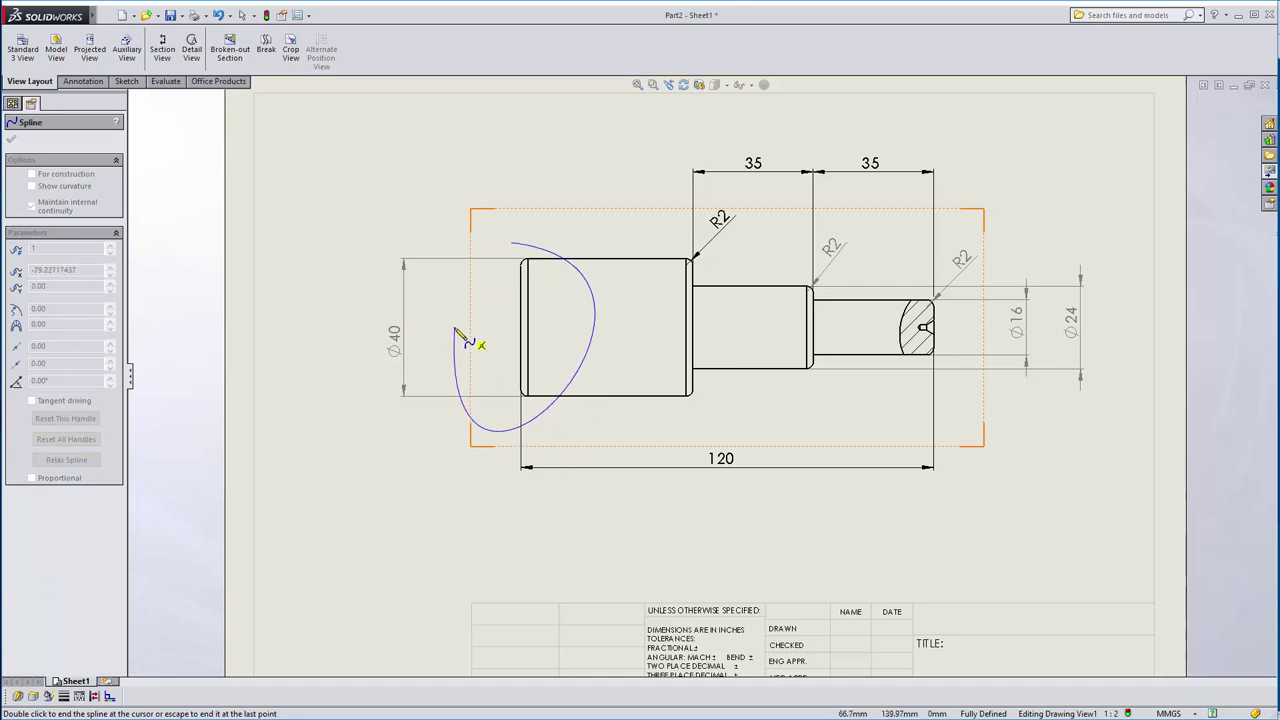
click(455, 335)
click(512, 244)
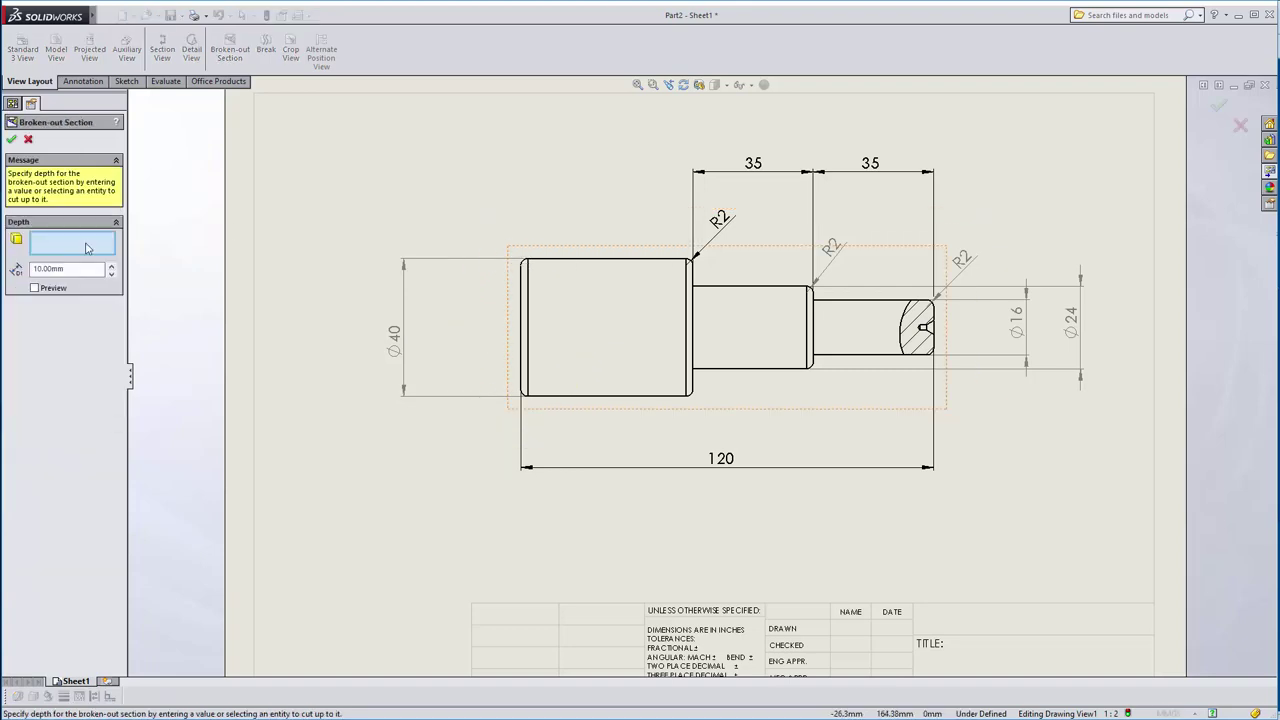
click(520, 342)
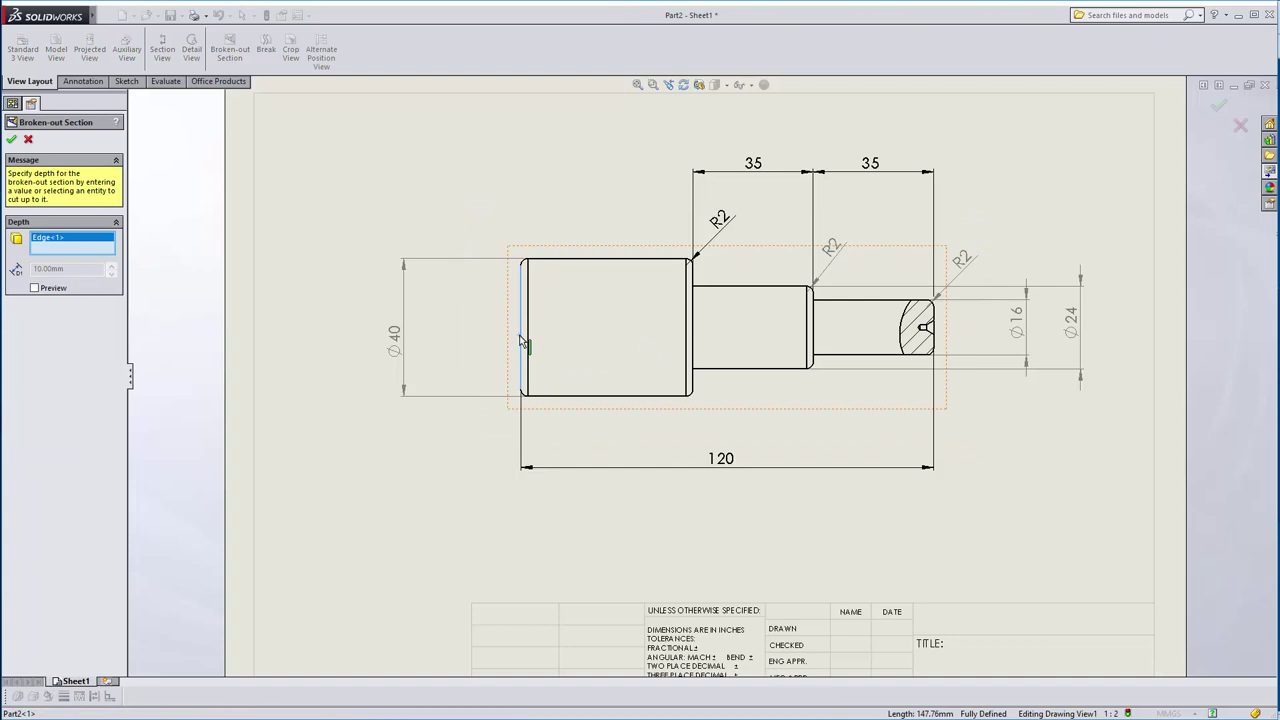
click(12, 140)
Zoom in and out to inspect the new section, then fit the whole sheet in view
scroll(963, 409, down, 2)
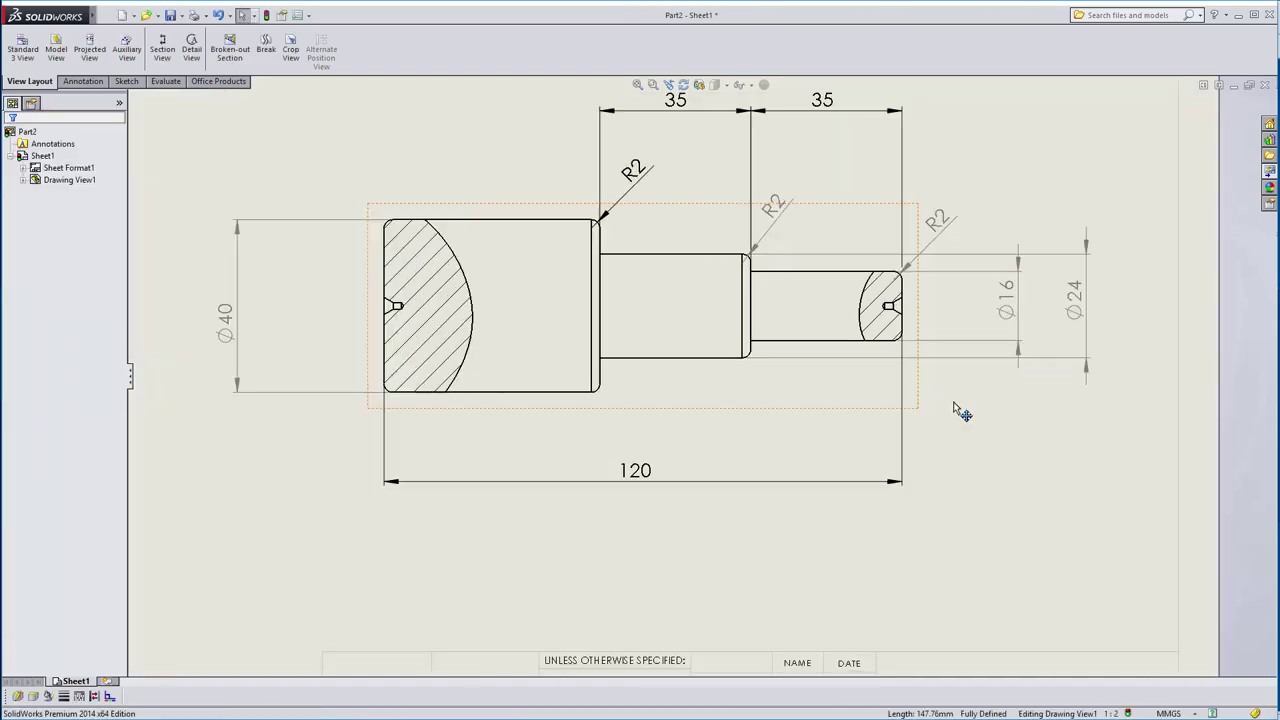
scroll(957, 409, up, 3)
scroll(790, 361, down, 1)
scroll(790, 361, down, 1)
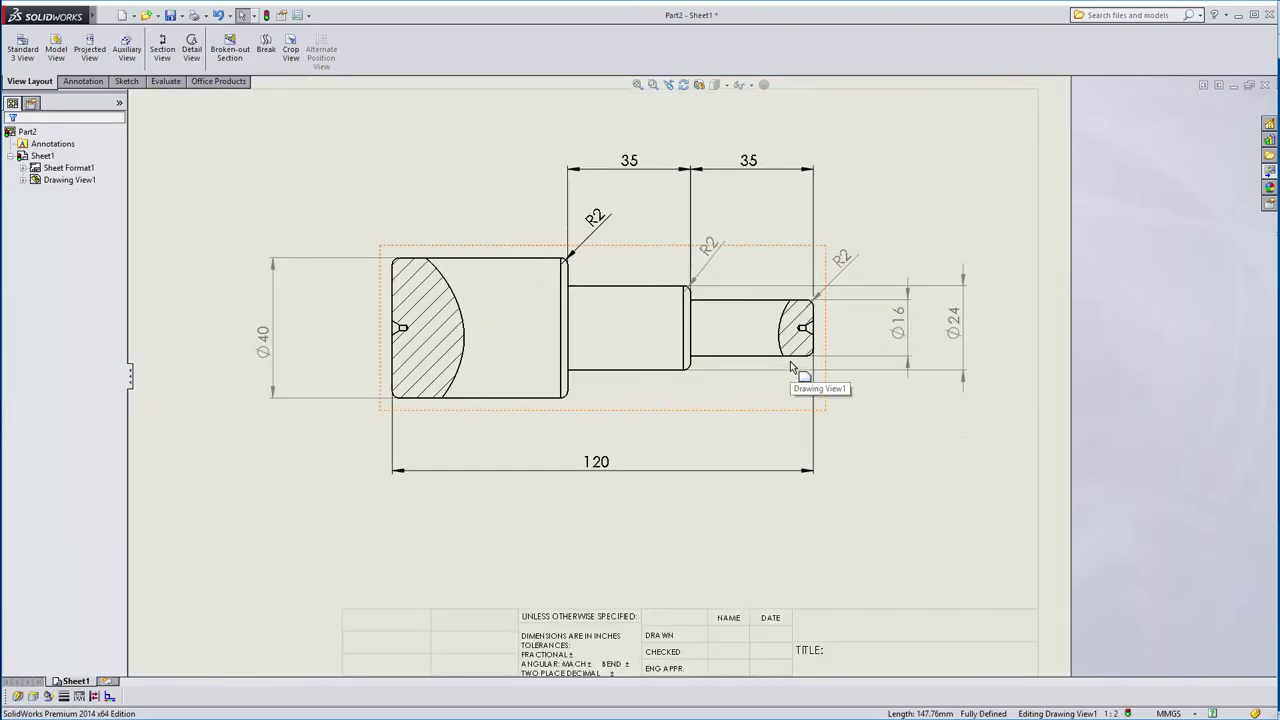
scroll(903, 508, up, 1)
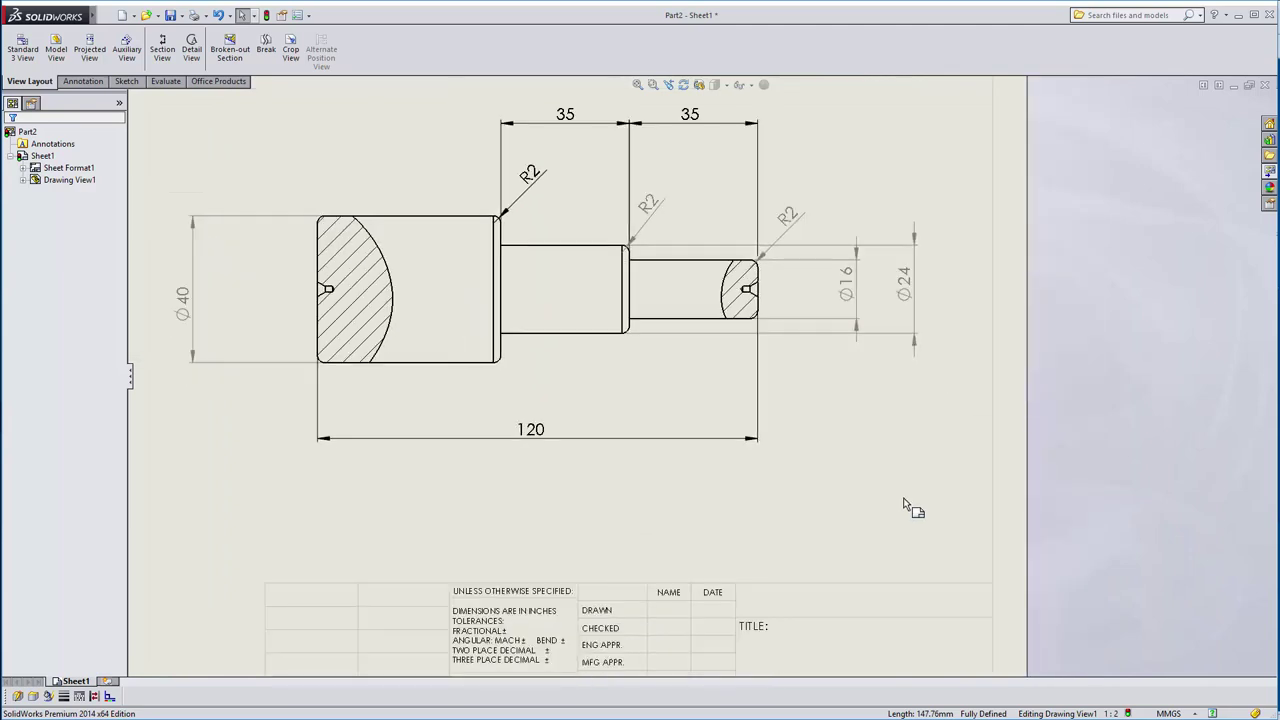
scroll(590, 508, up, 3)
scroll(628, 460, up, 2)
key(f)
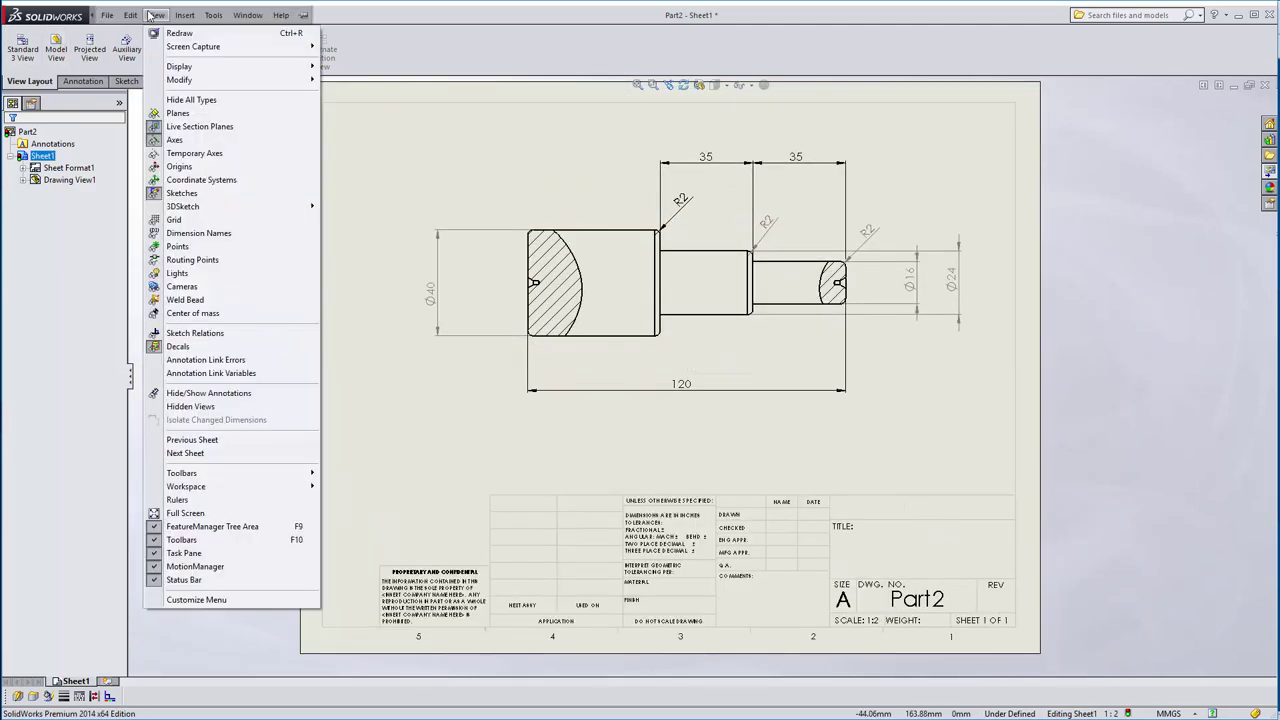
Place a note with the drafter's name above the title field and set its font size to 16
click(82, 81)
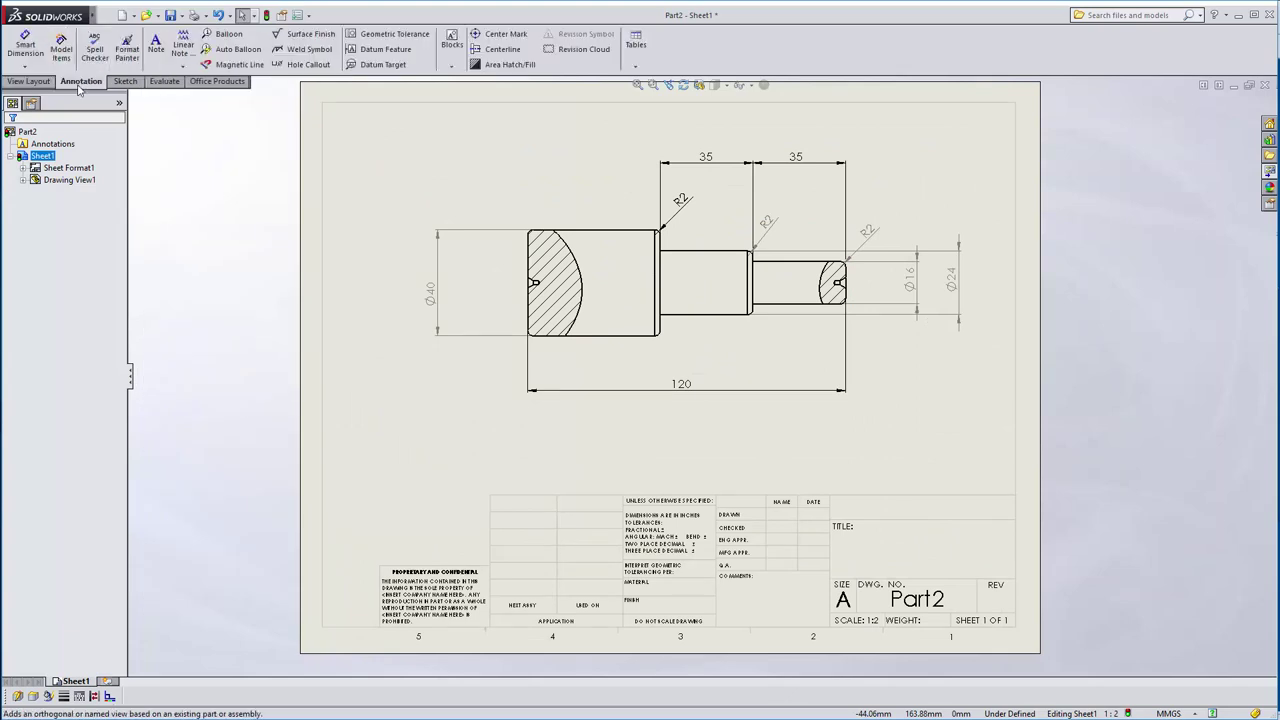
click(157, 45)
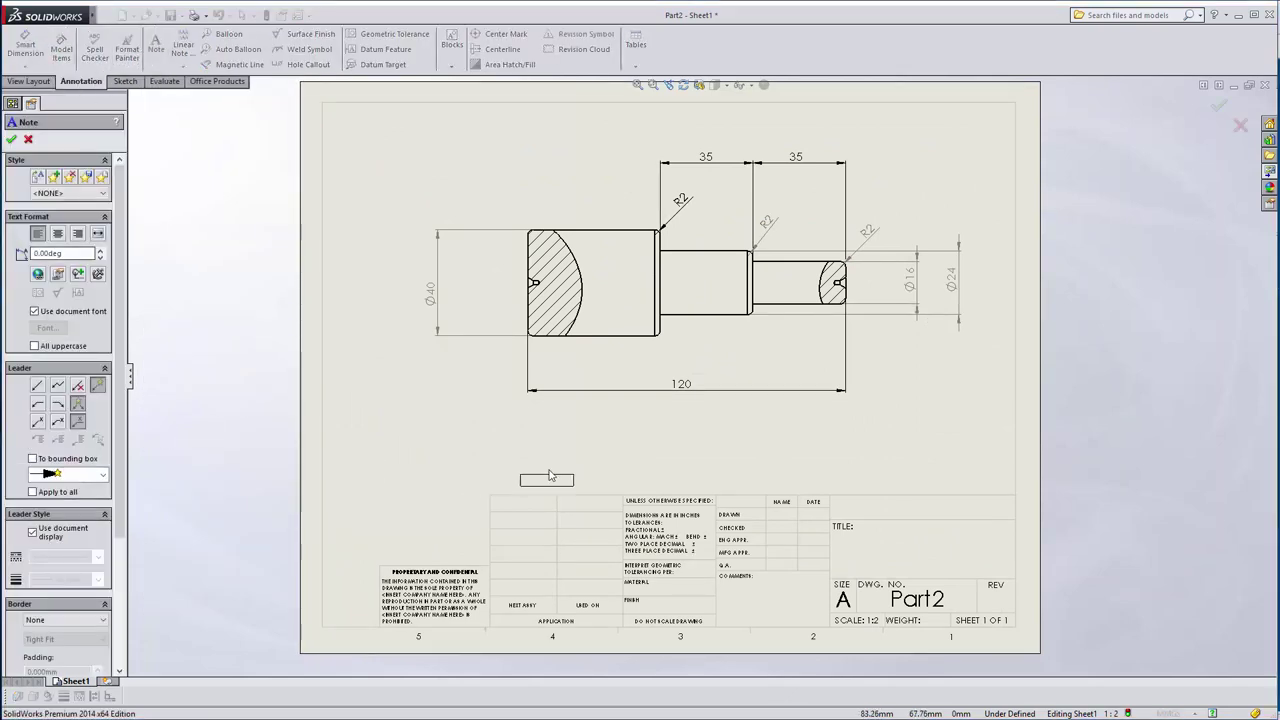
click(863, 507)
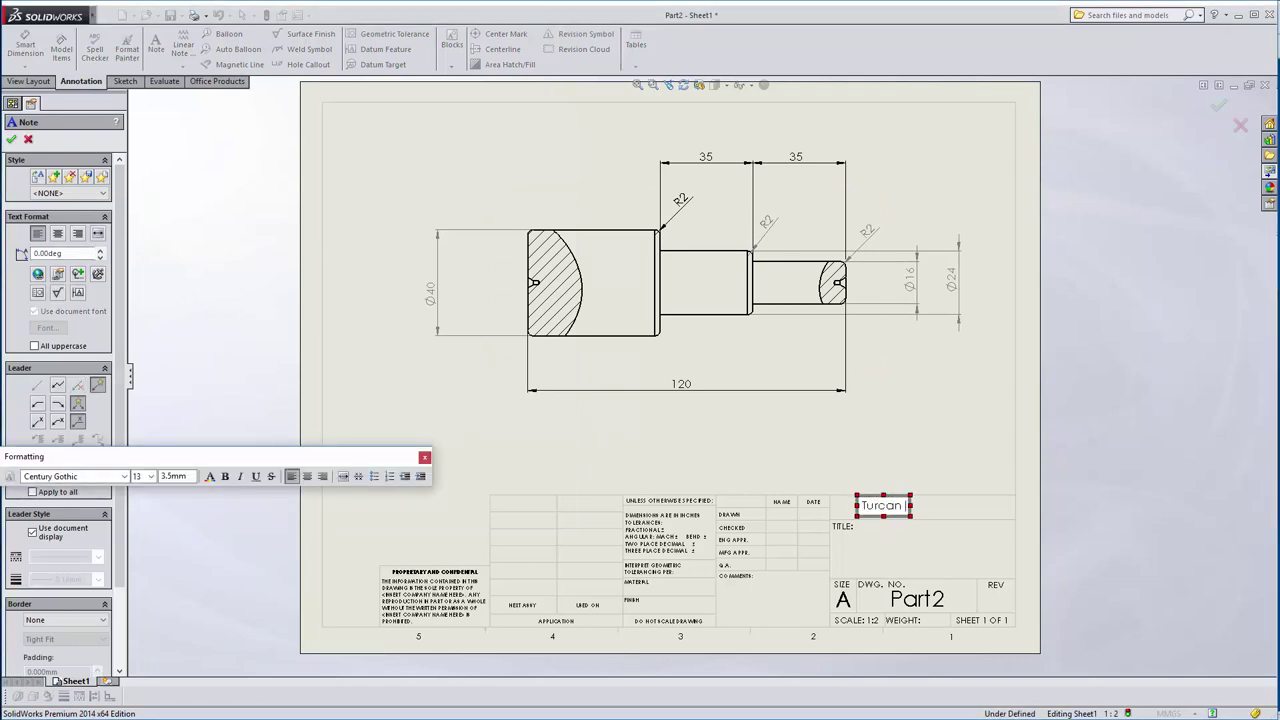
text(Vladimir)
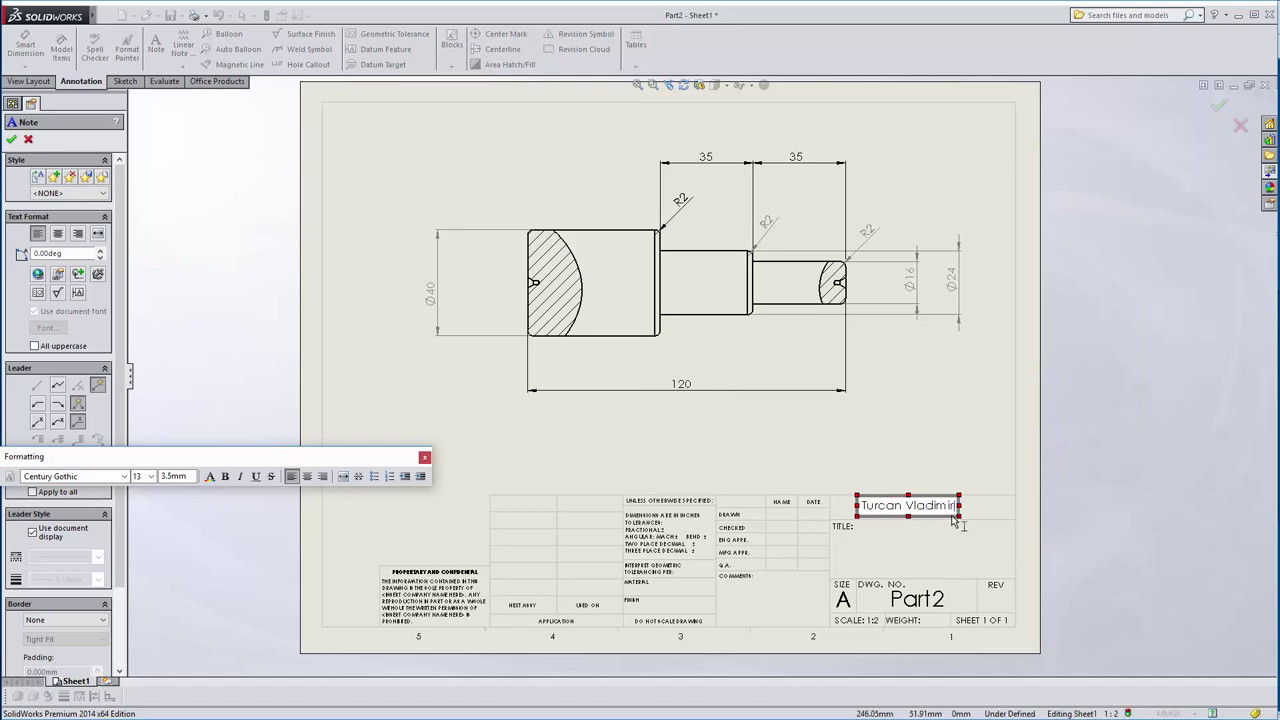
key(ctrl+a)
click(151, 477)
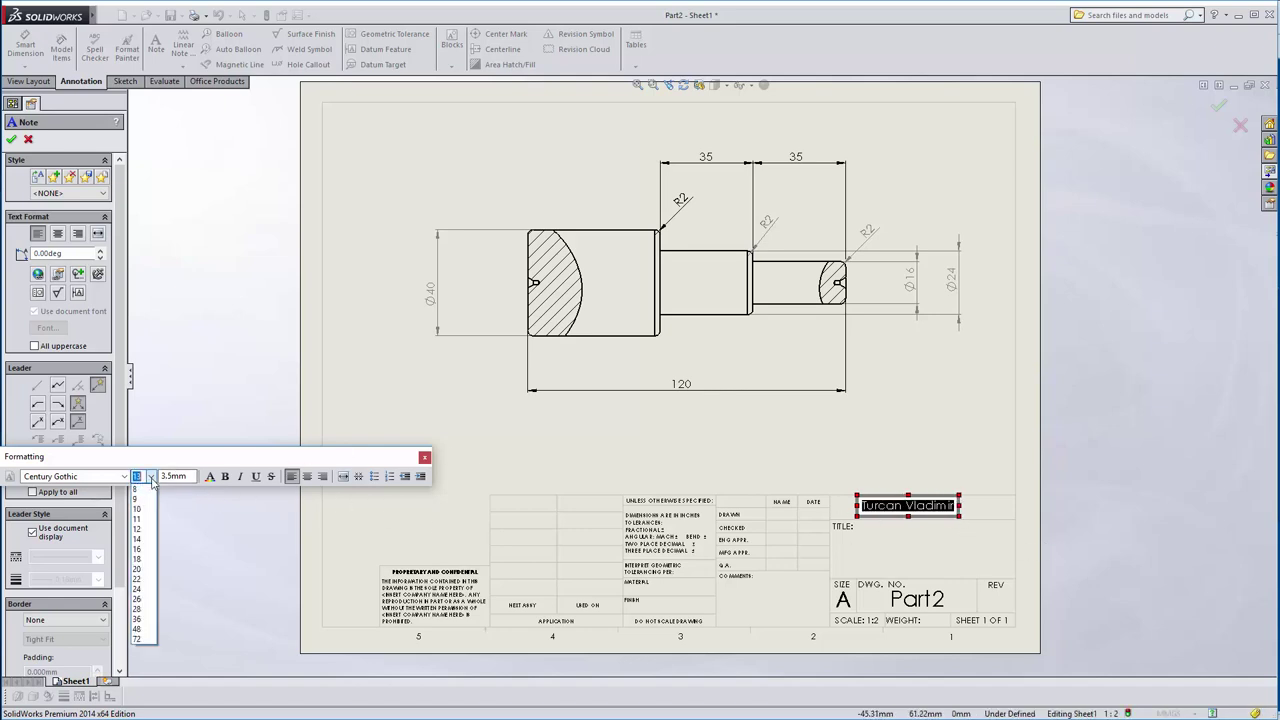
click(138, 548)
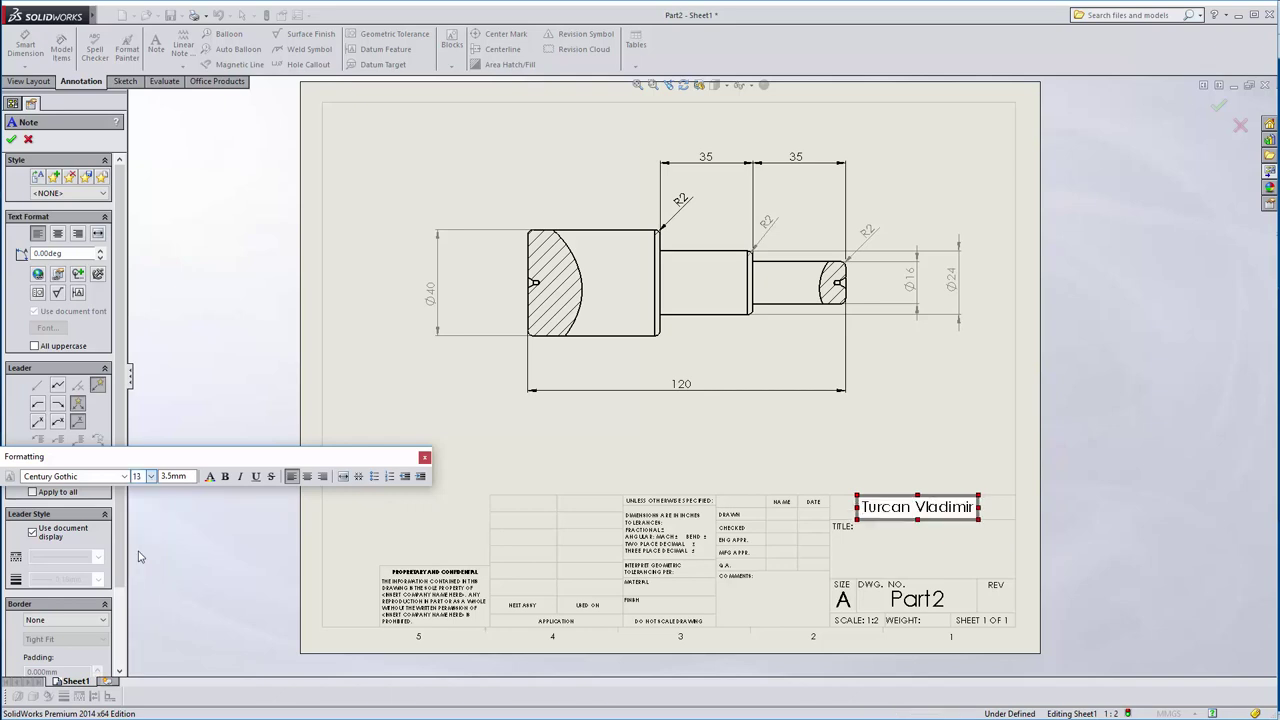
click(424, 458)
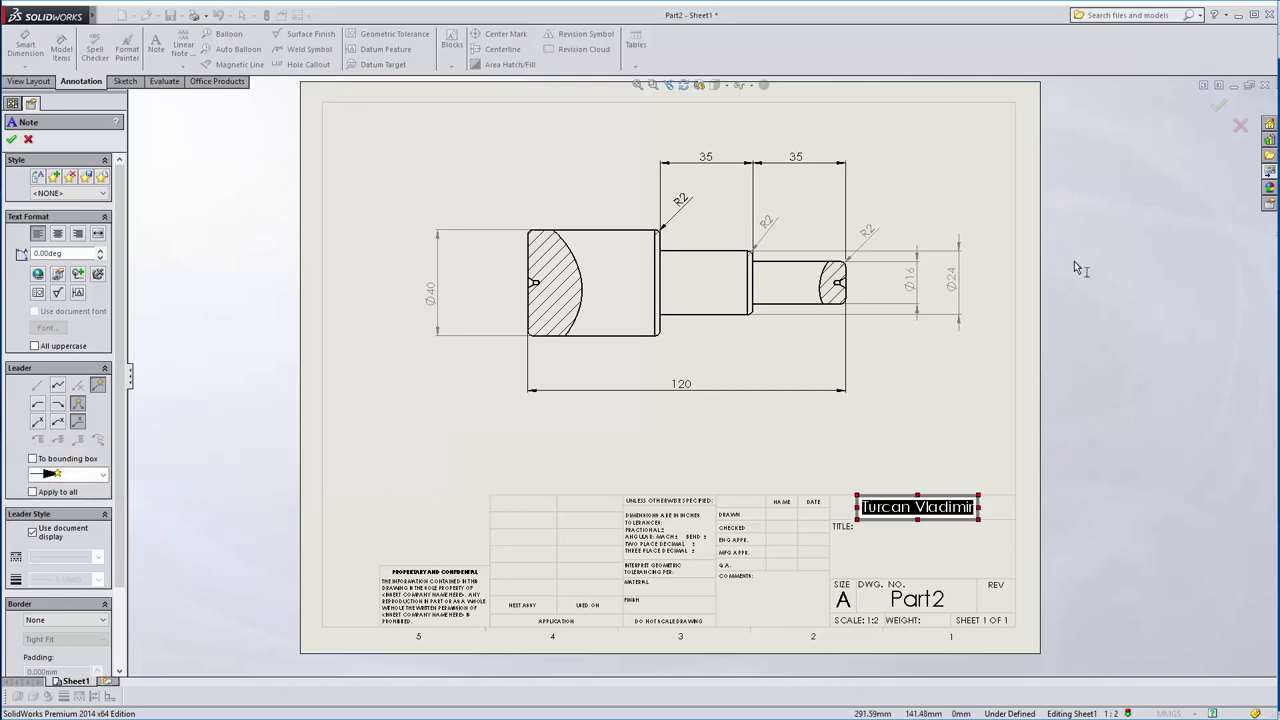
click(1015, 508)
key(Escape)
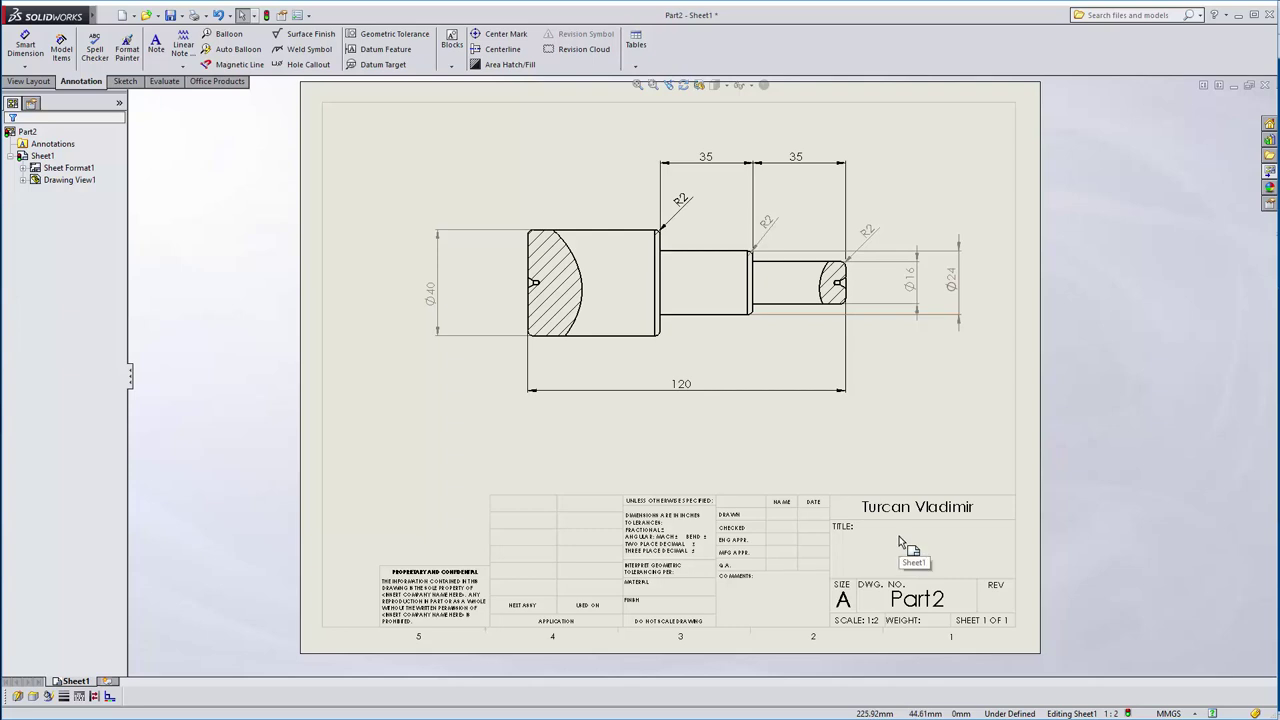
In Edit Sheet Format, delete the confidentiality note and its box's top line, then return to Edit Sheet
right_click(452, 600)
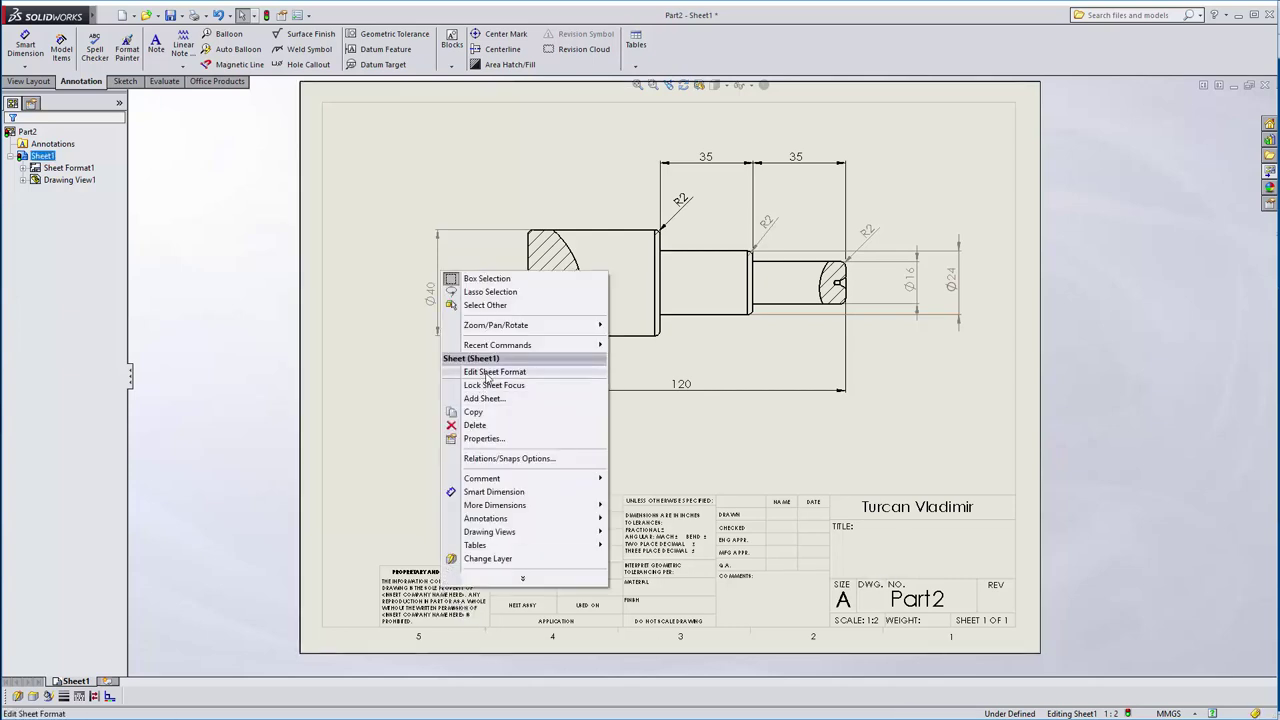
click(494, 371)
double_click(433, 600)
key(Escape)
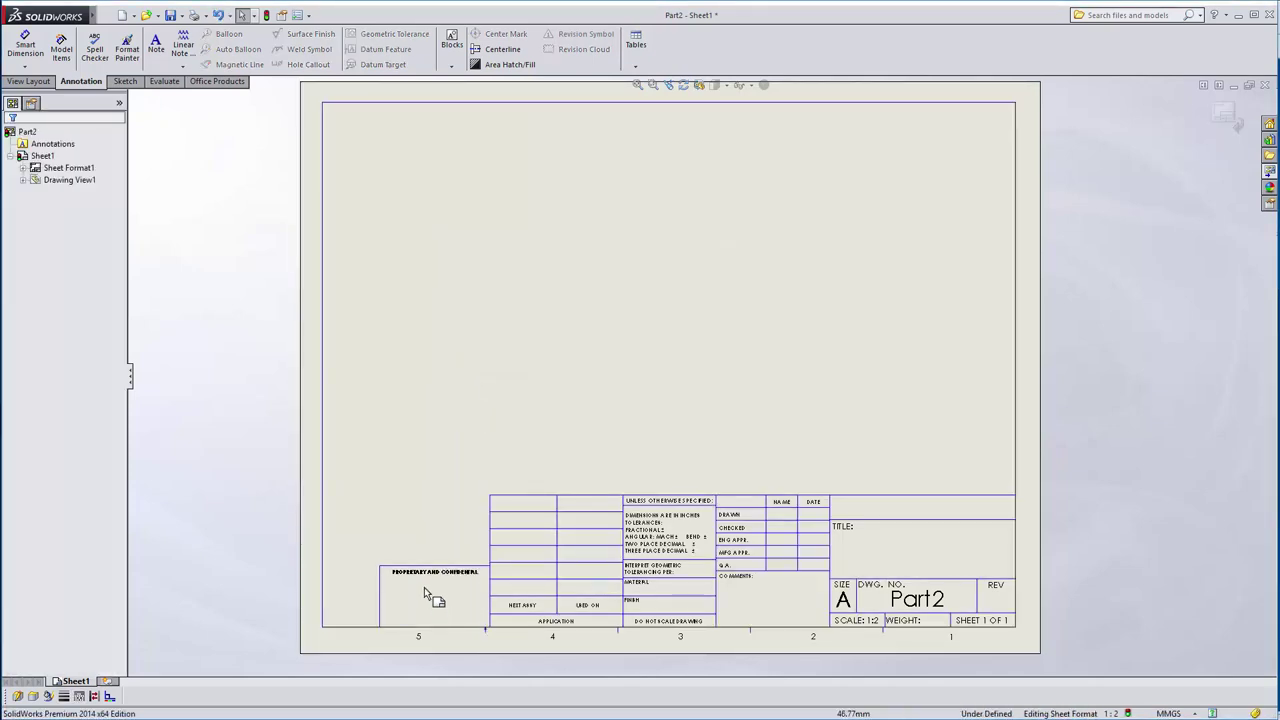
click(424, 587)
key(Delete)
click(433, 566)
key(Delete)
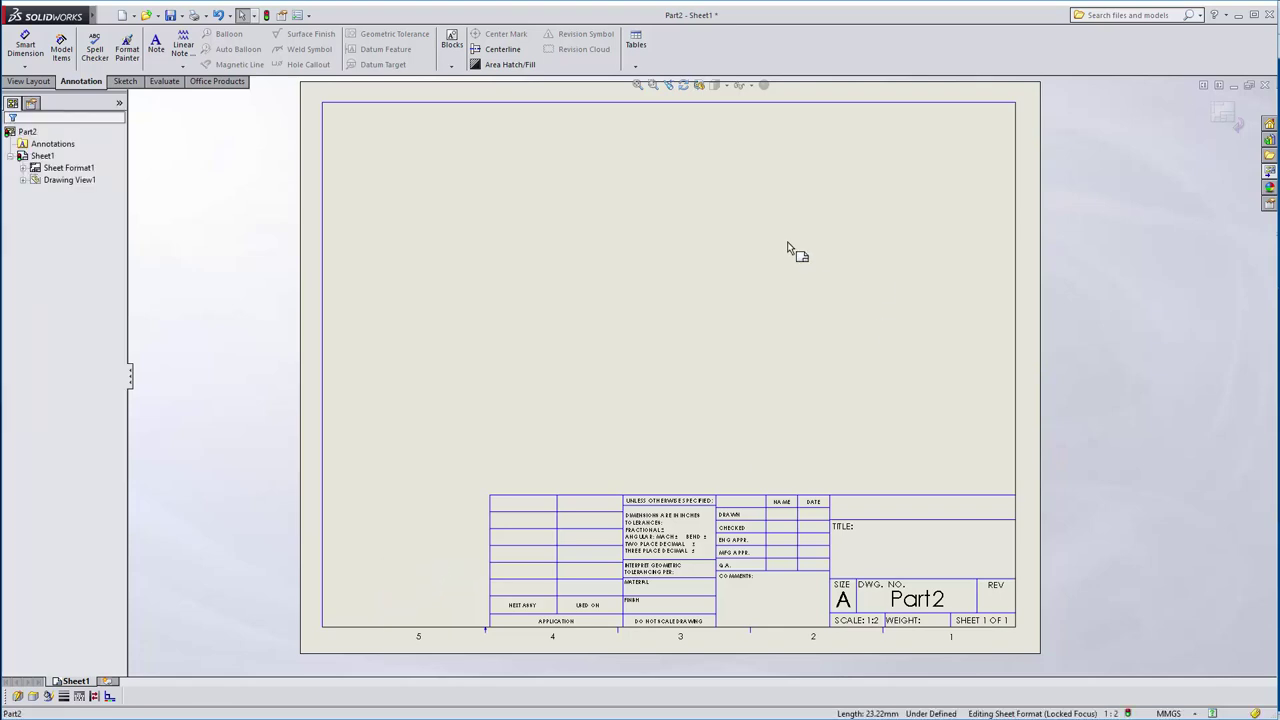
click(1238, 116)
scroll(607, 507, down, 1)
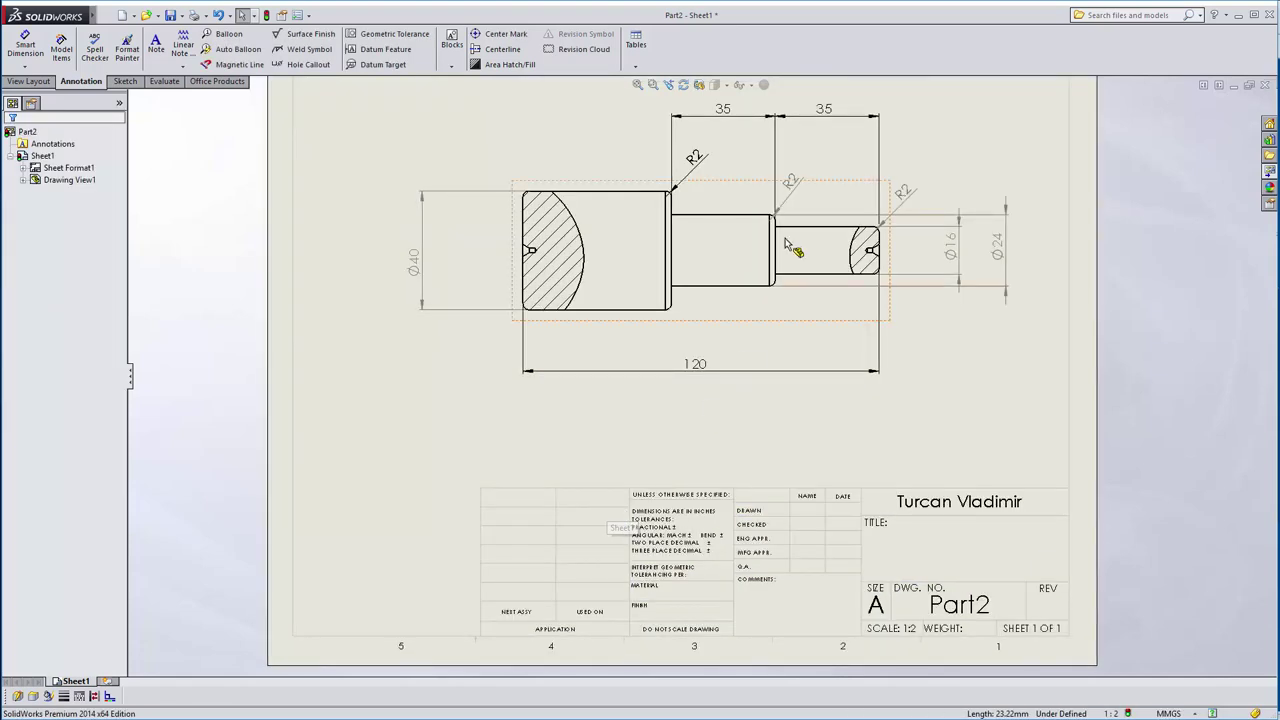
Save the drawing as Part2.SLDDRW under its default name
click(106, 15)
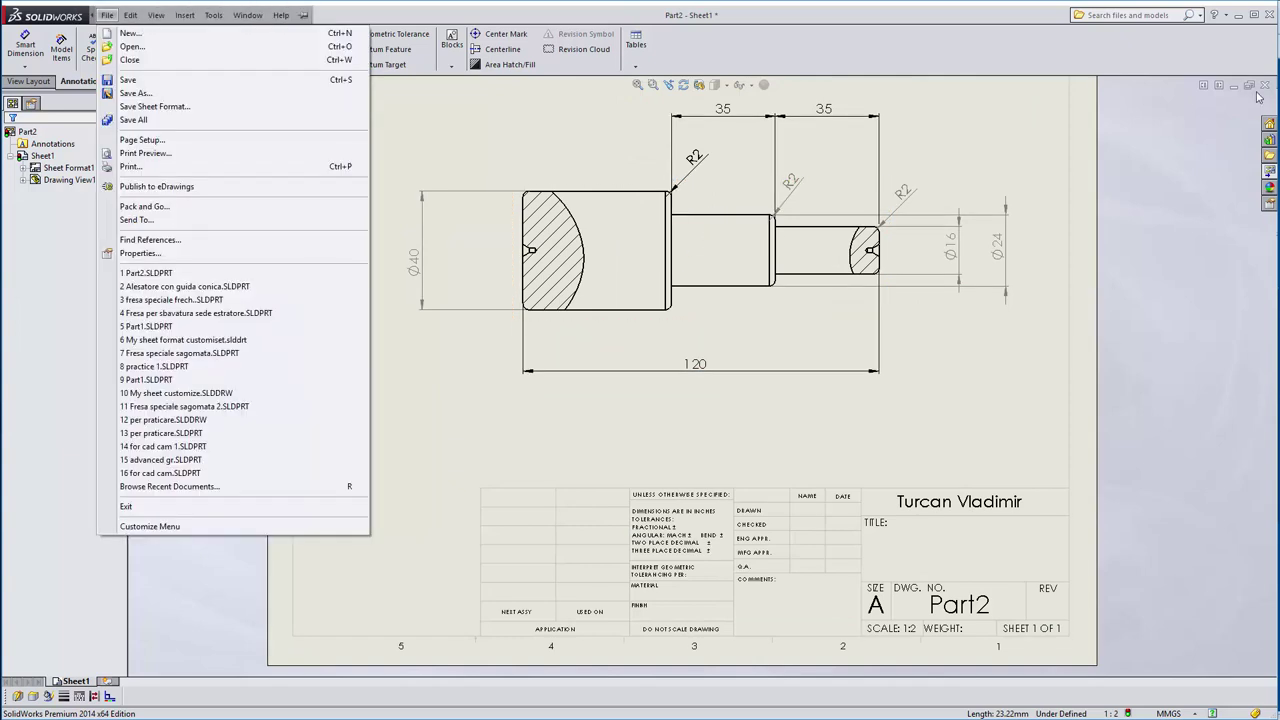
click(106, 15)
click(172, 15)
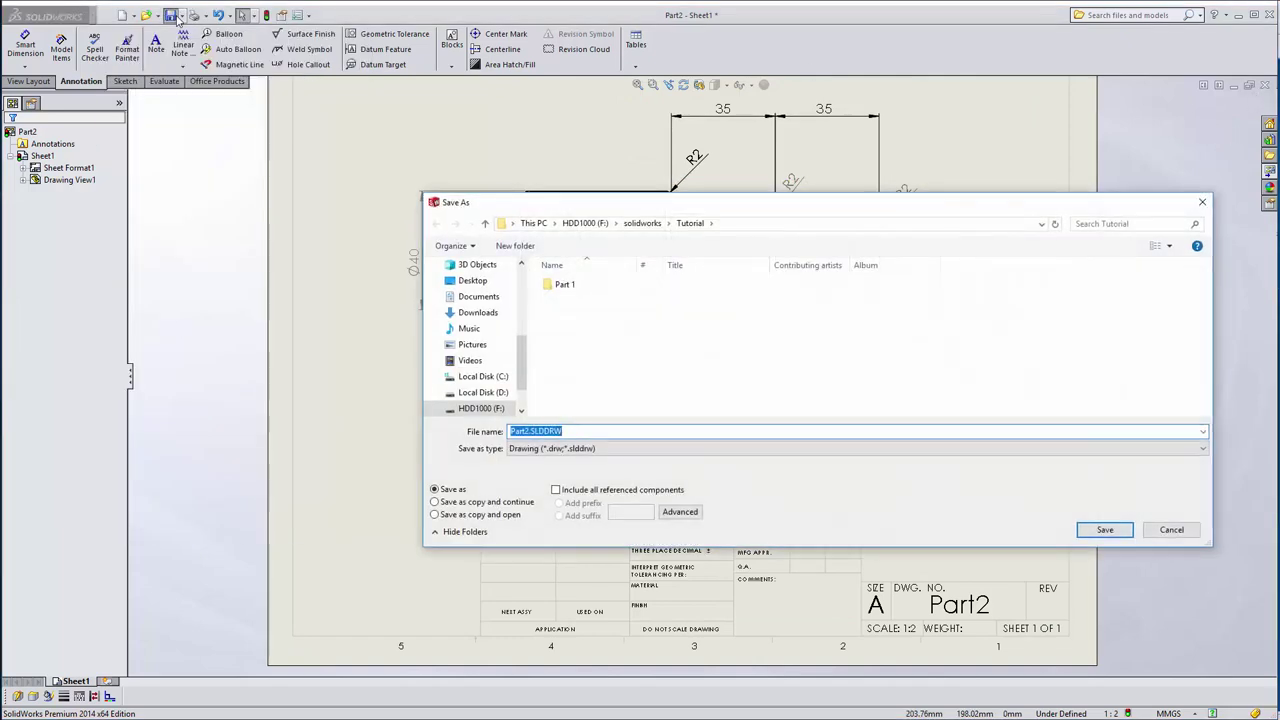
click(1072, 524)
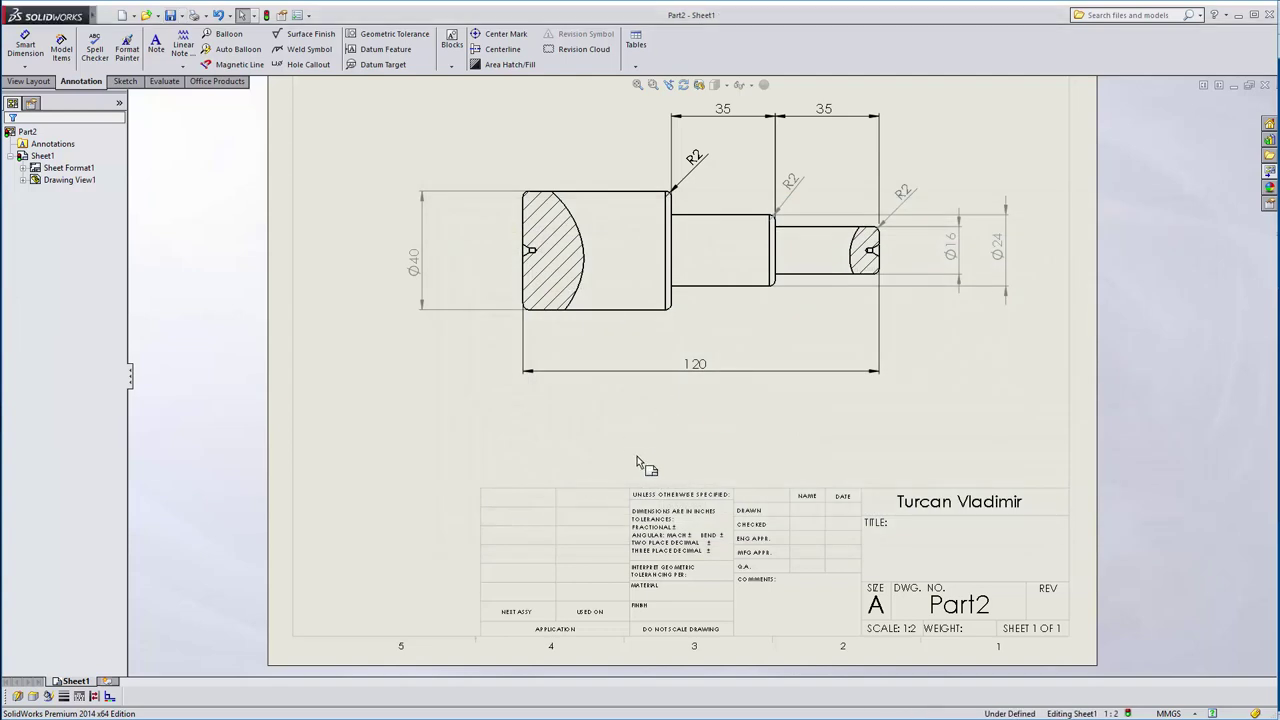
Export a copy of the drawing as Part2.PDF with the Adobe PDF file type
mouse_move(92, 16)
click(107, 15)
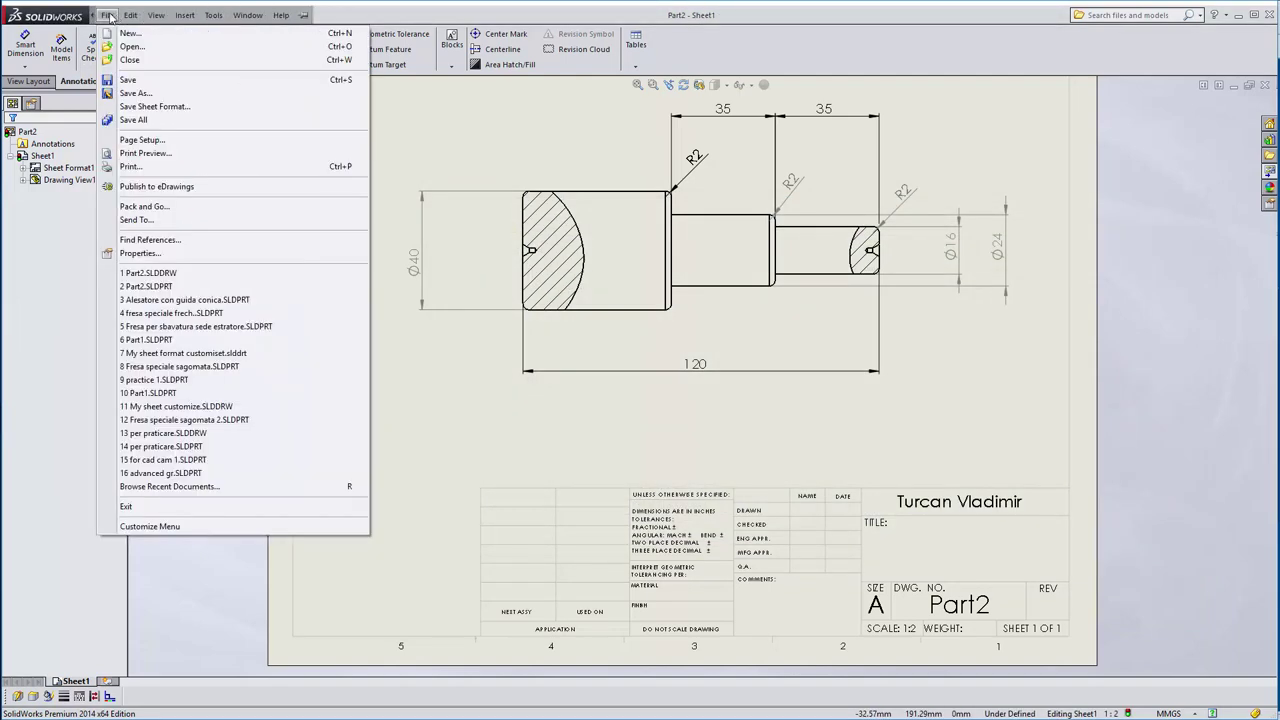
click(136, 93)
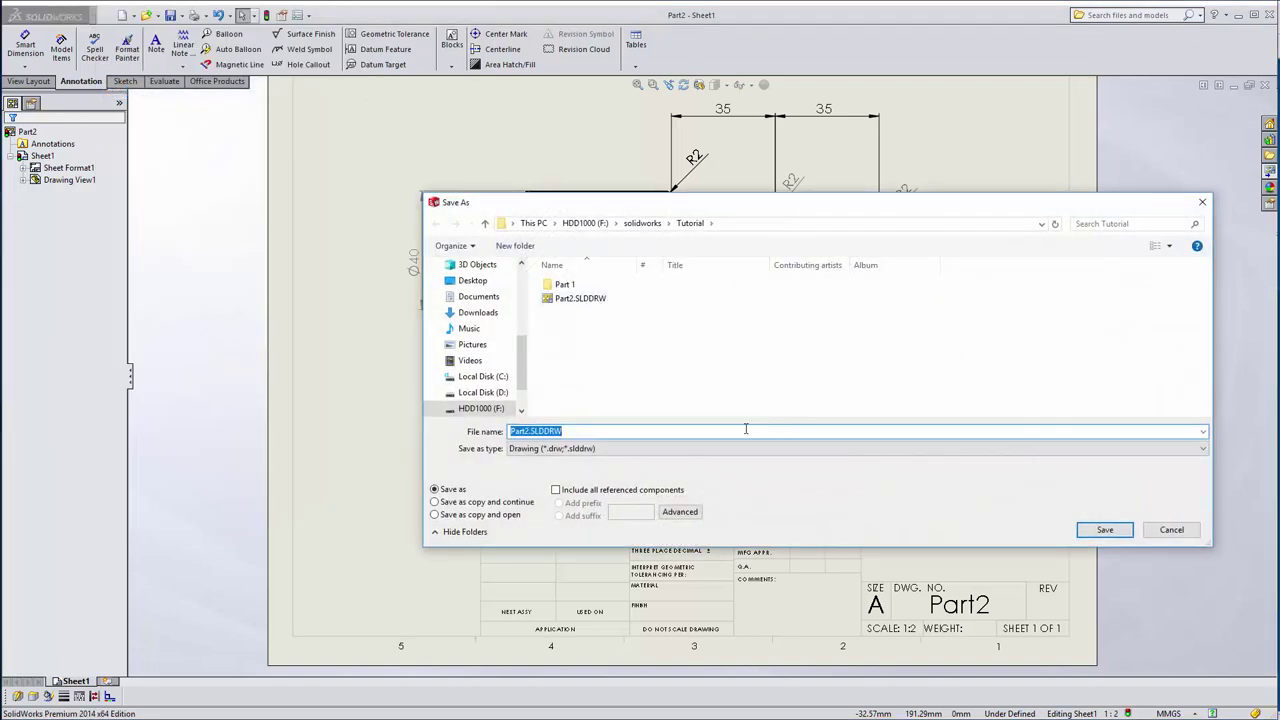
click(884, 449)
click(600, 500)
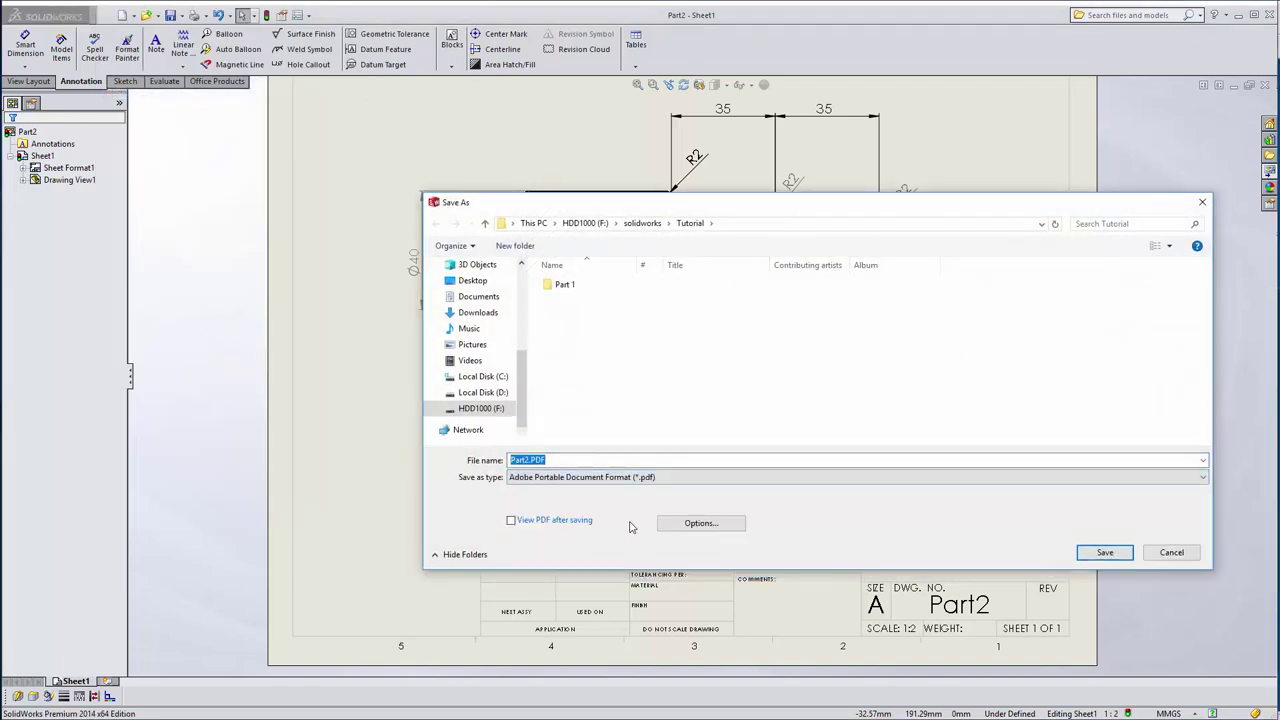
click(1098, 554)
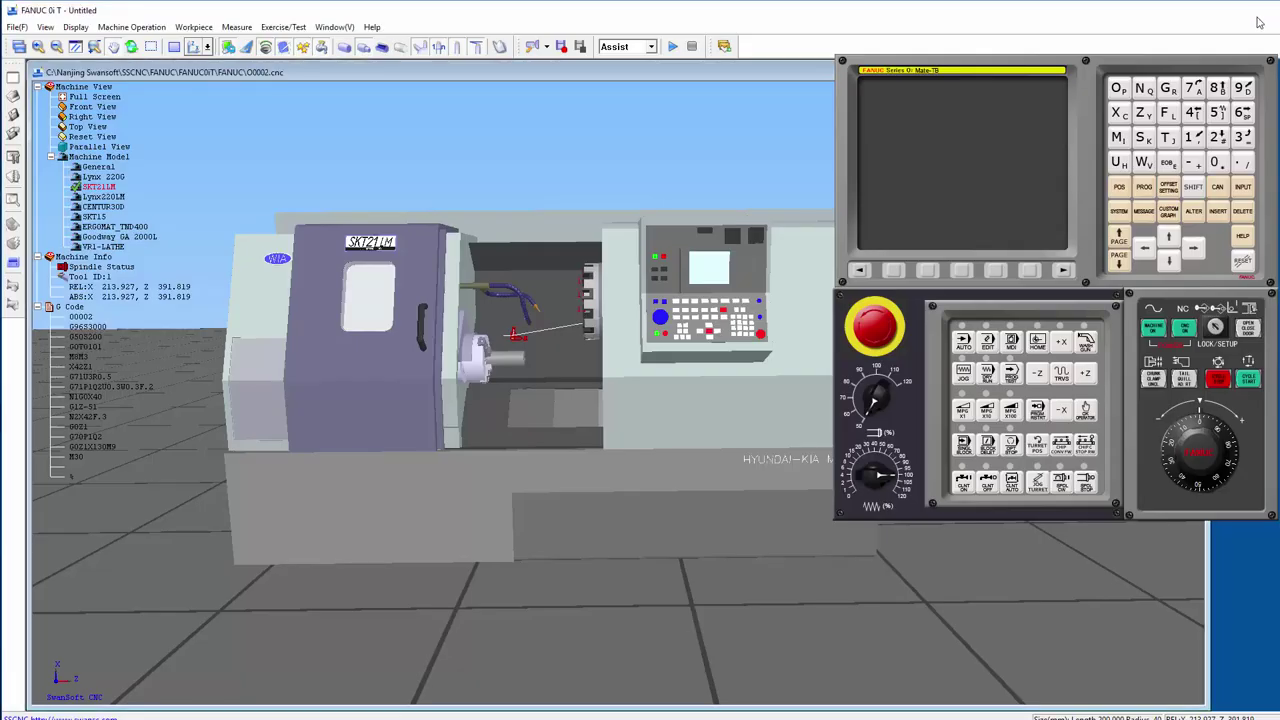
Collapse the machine information, machine model and G code nodes in the side tree
click(38, 258)
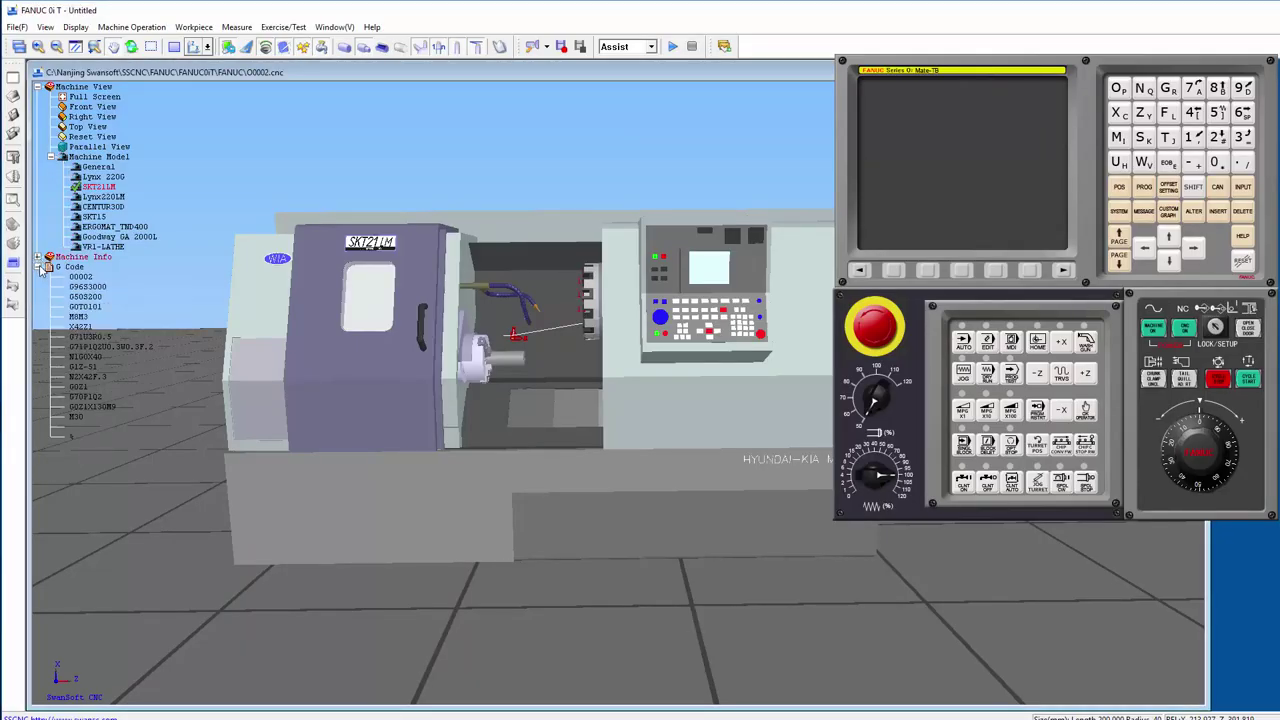
click(47, 267)
click(51, 157)
scroll(588, 345, down, 2)
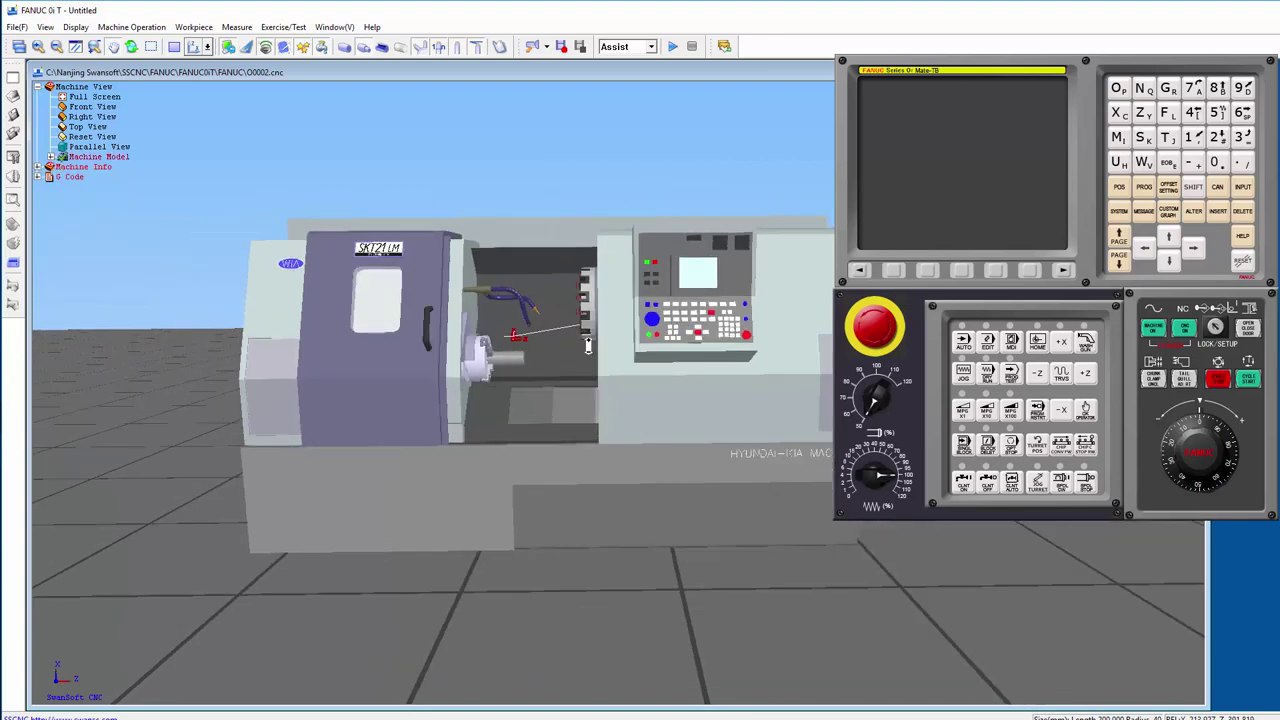
scroll(588, 345, up, 2)
scroll(588, 345, up, 2)
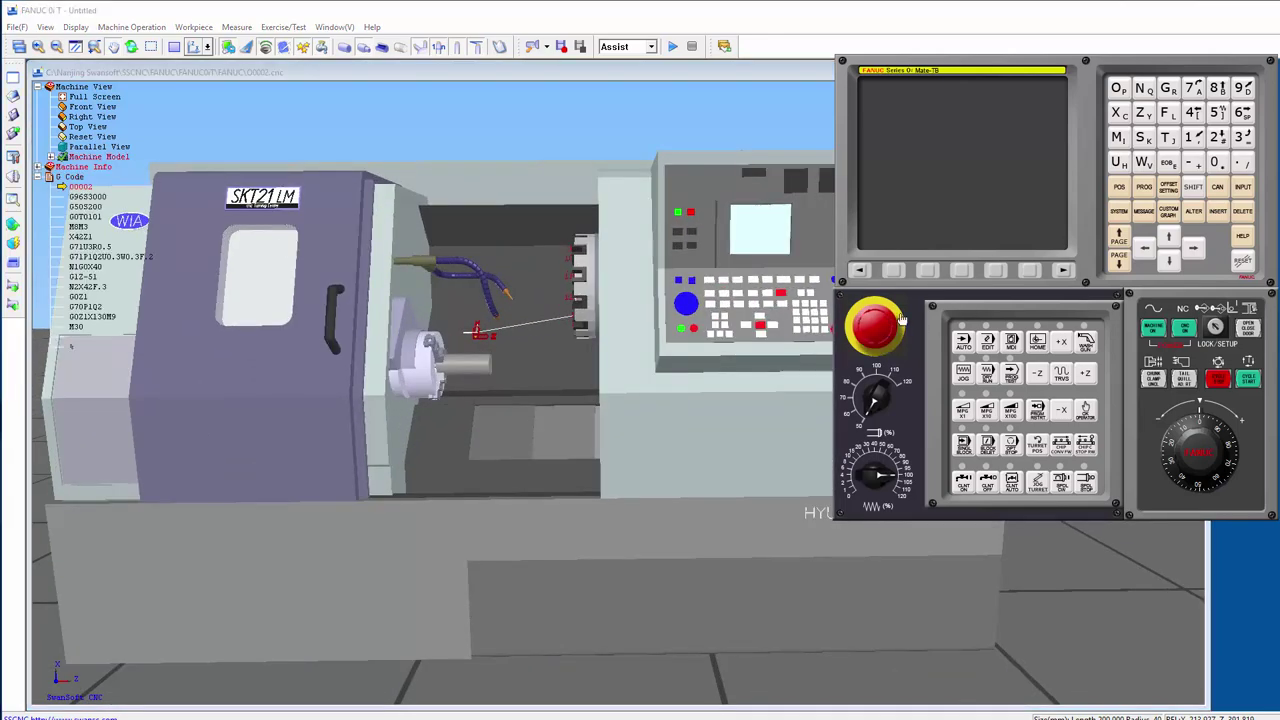
Power on the CNC control and the machine from the operator panel
click(1218, 328)
click(1183, 330)
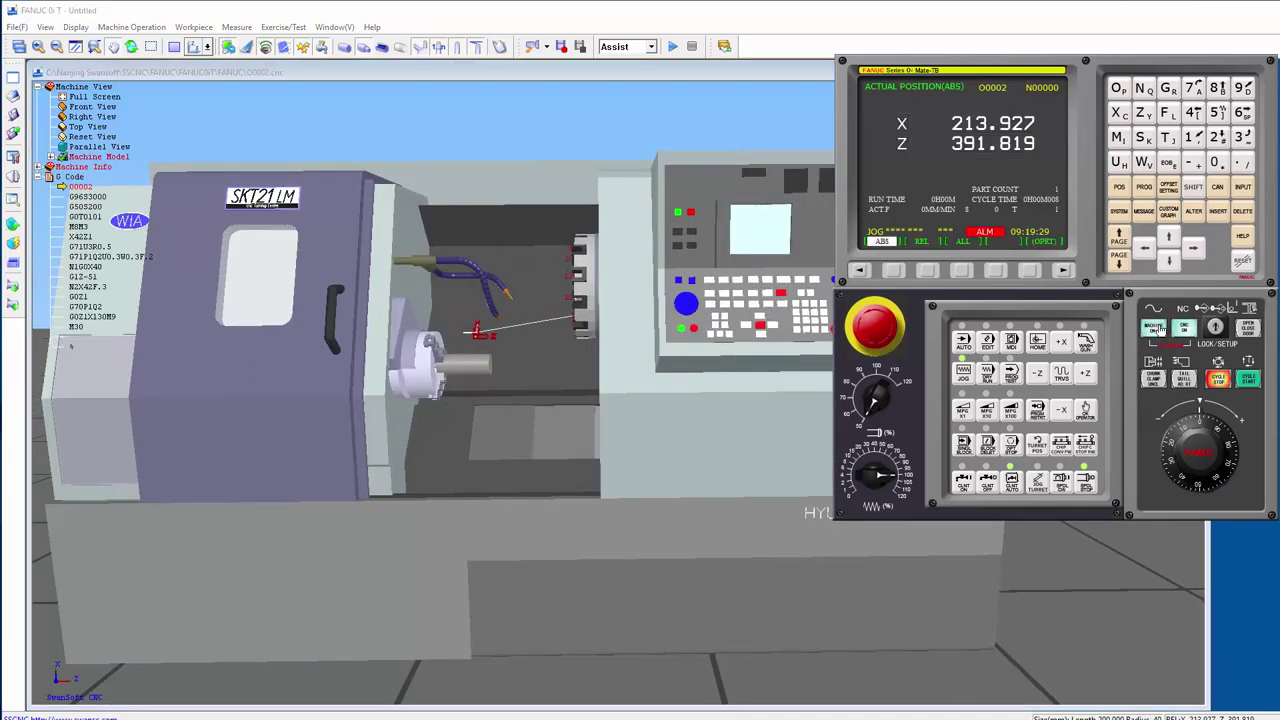
click(1155, 328)
Set the workpiece stock to length 120 and diameter 60
click(13, 177)
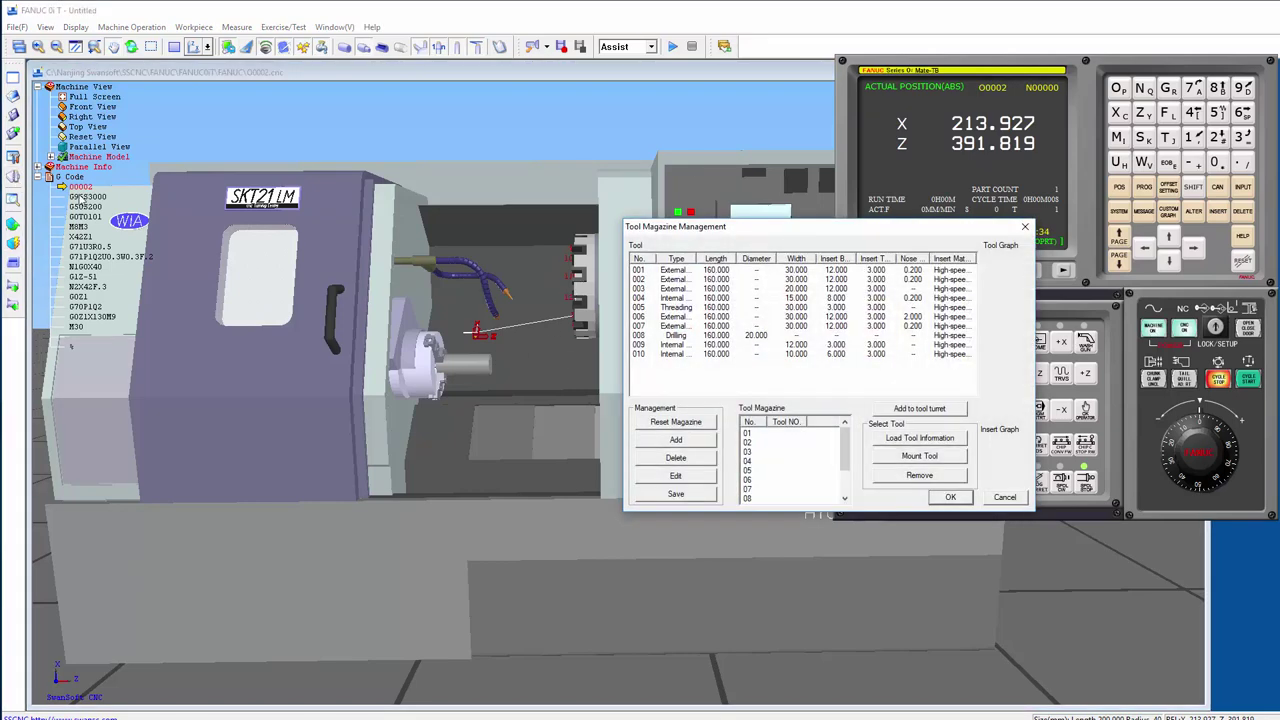
click(1022, 227)
click(13, 224)
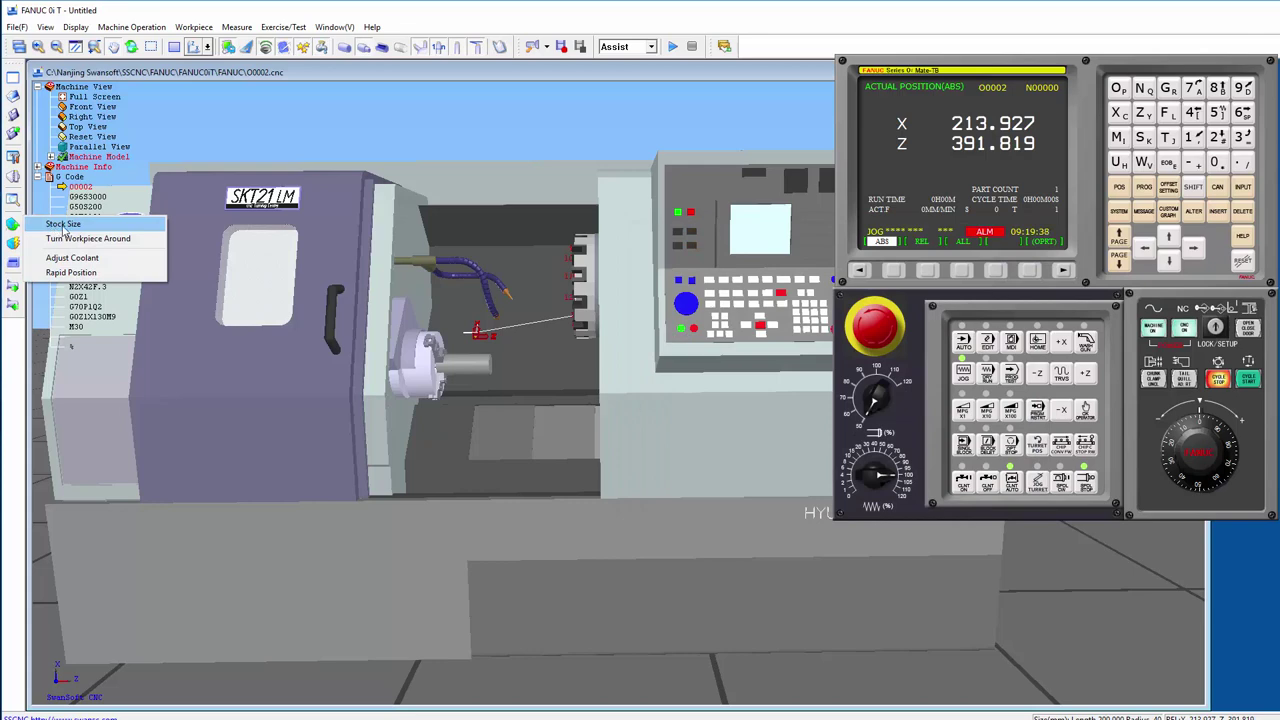
click(64, 224)
click(850, 302)
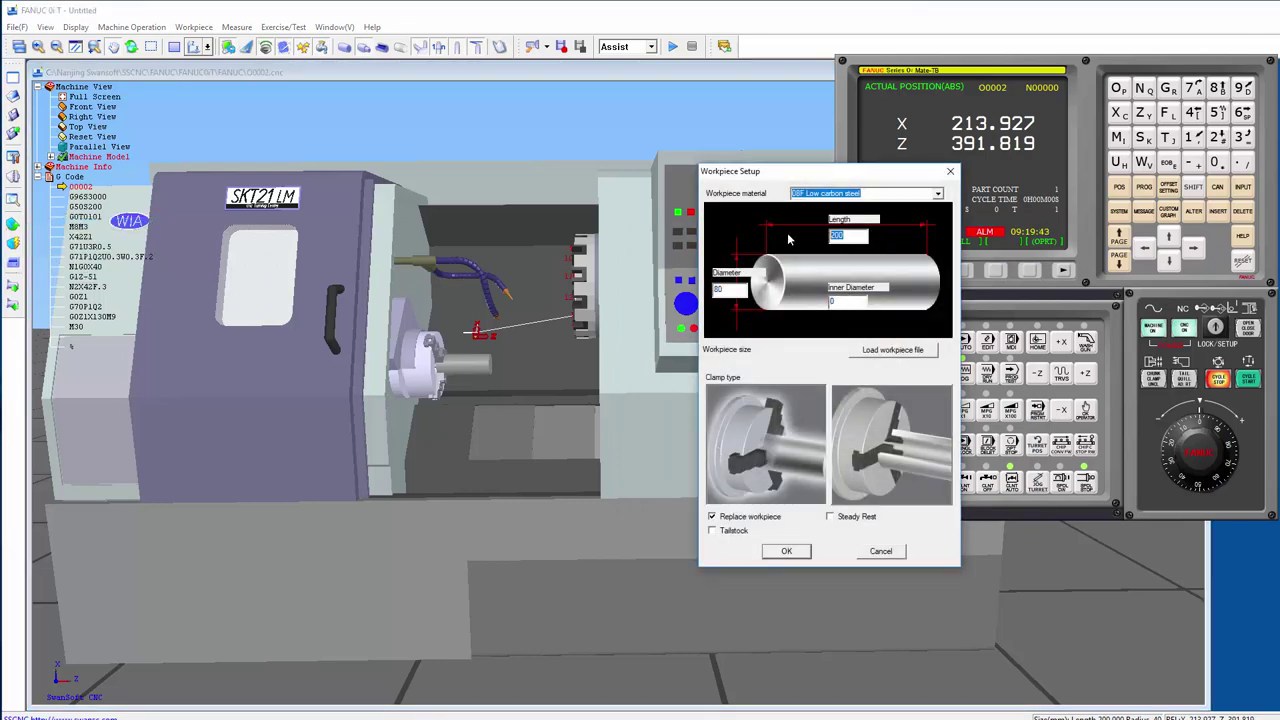
text(12)
click(736, 288)
click(786, 551)
Edit tool 001 in Tool Magazine Management to use the 75° CNMG insert
scroll(460, 362, up, 3)
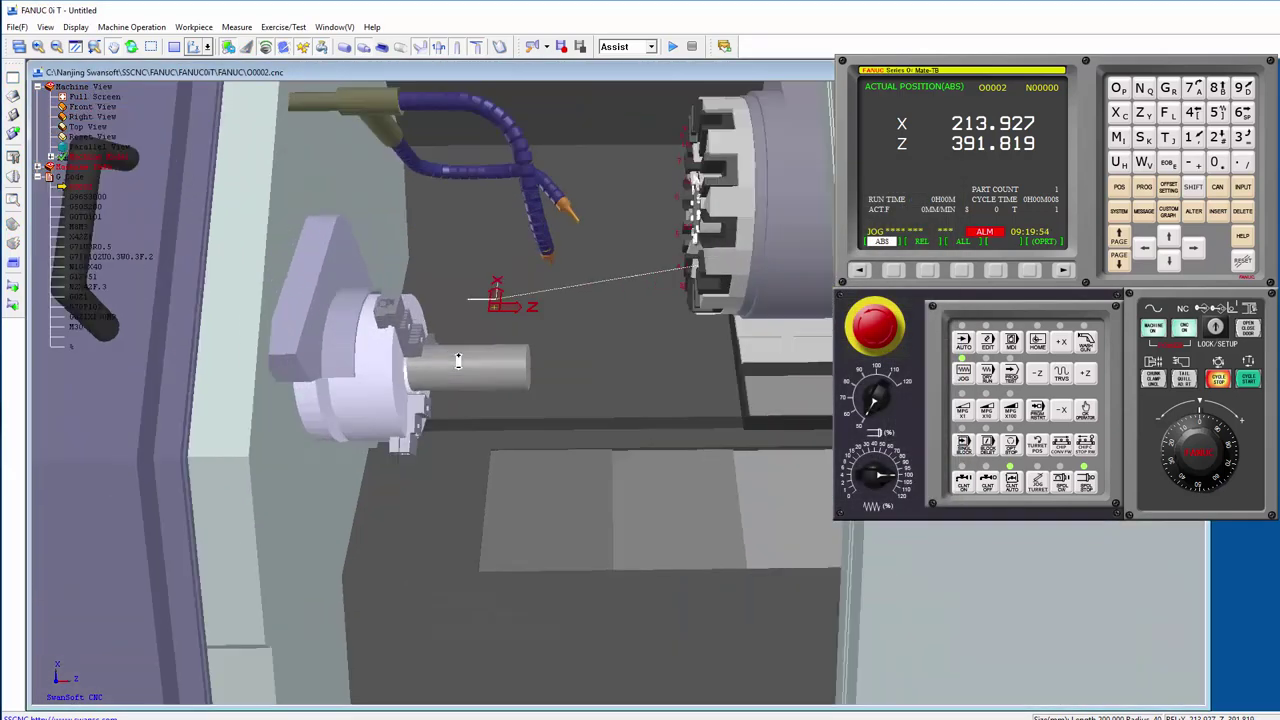
scroll(458, 362, up, 2)
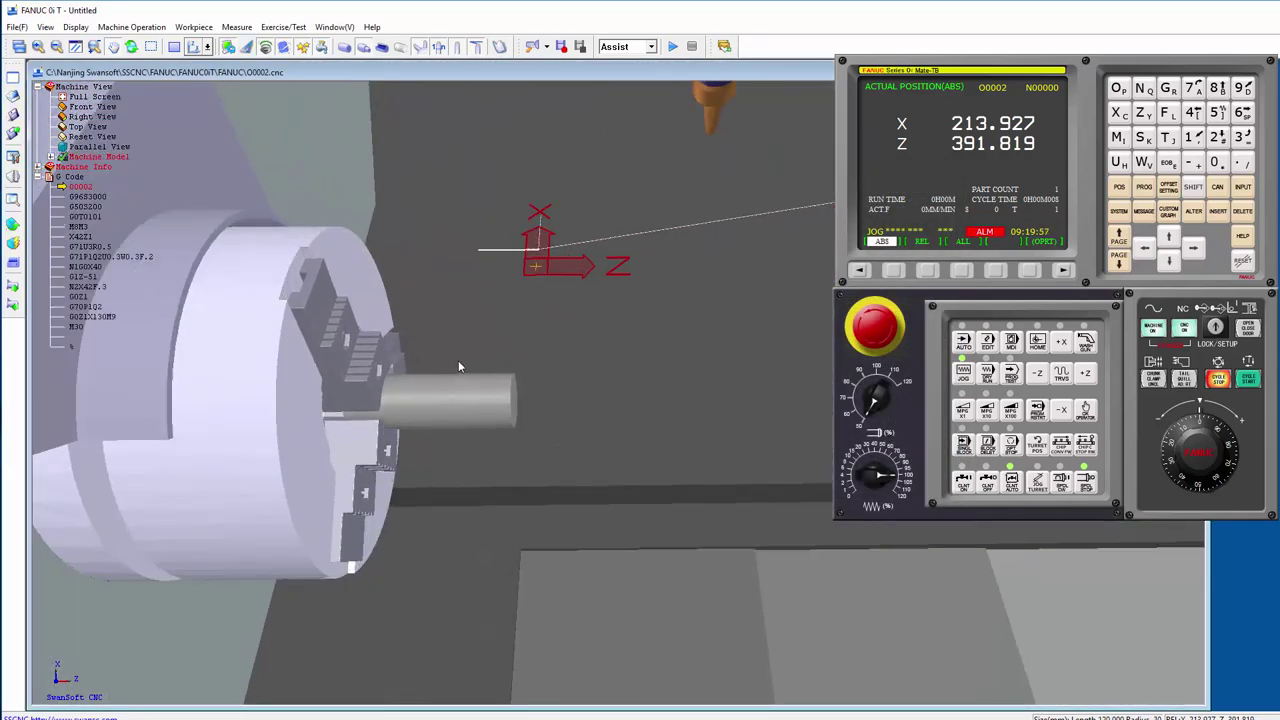
scroll(458, 366, down, 2)
drag(458, 363, 458, 360)
scroll(458, 360, up, 2)
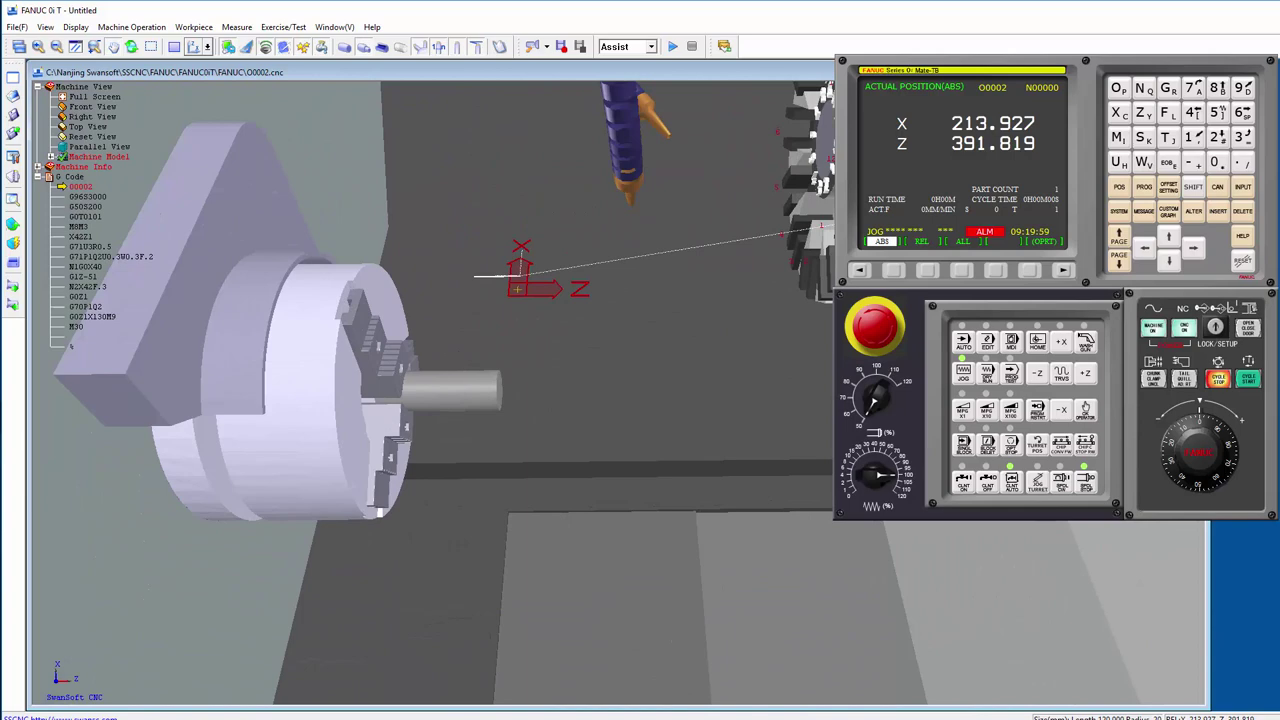
click(13, 178)
click(642, 271)
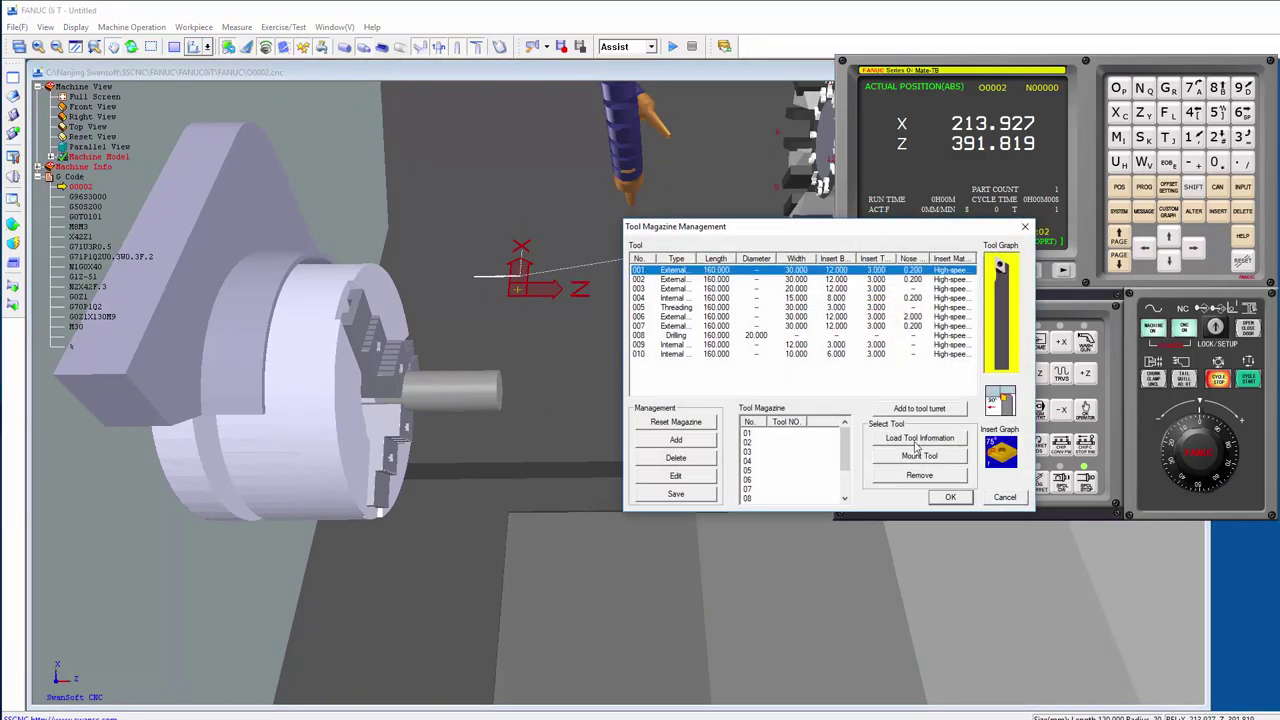
double_click(733, 270)
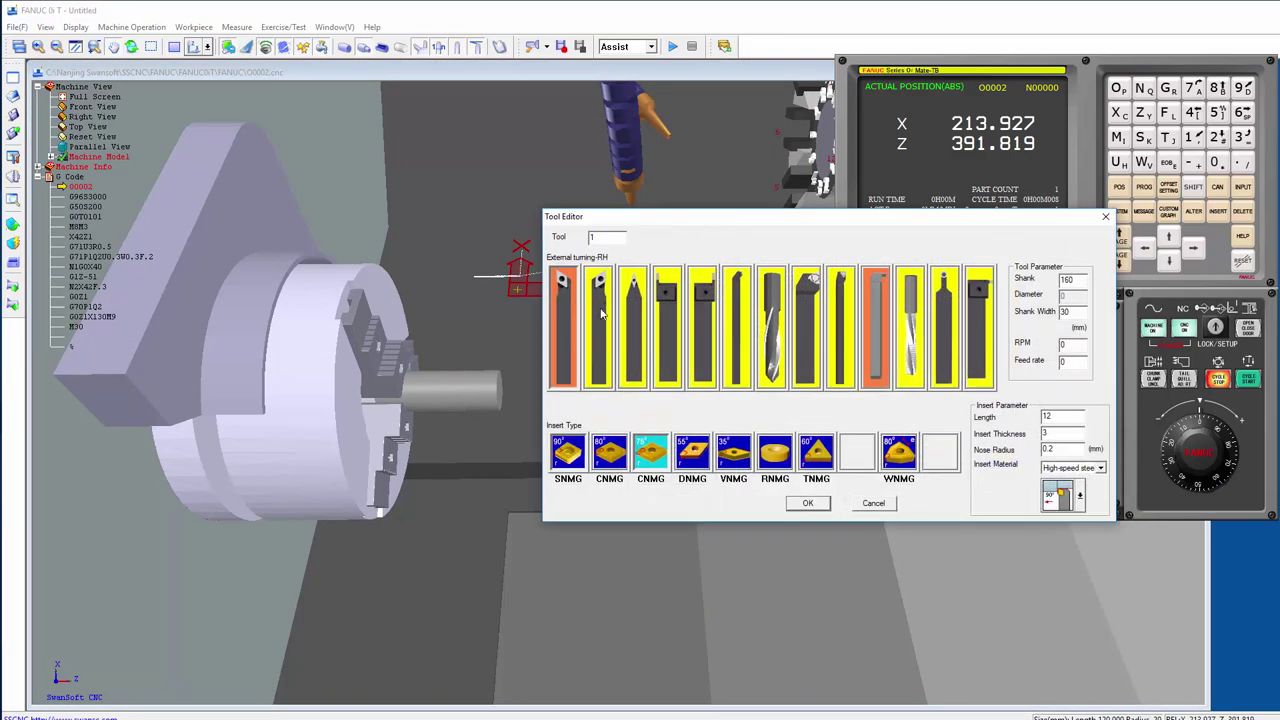
click(651, 471)
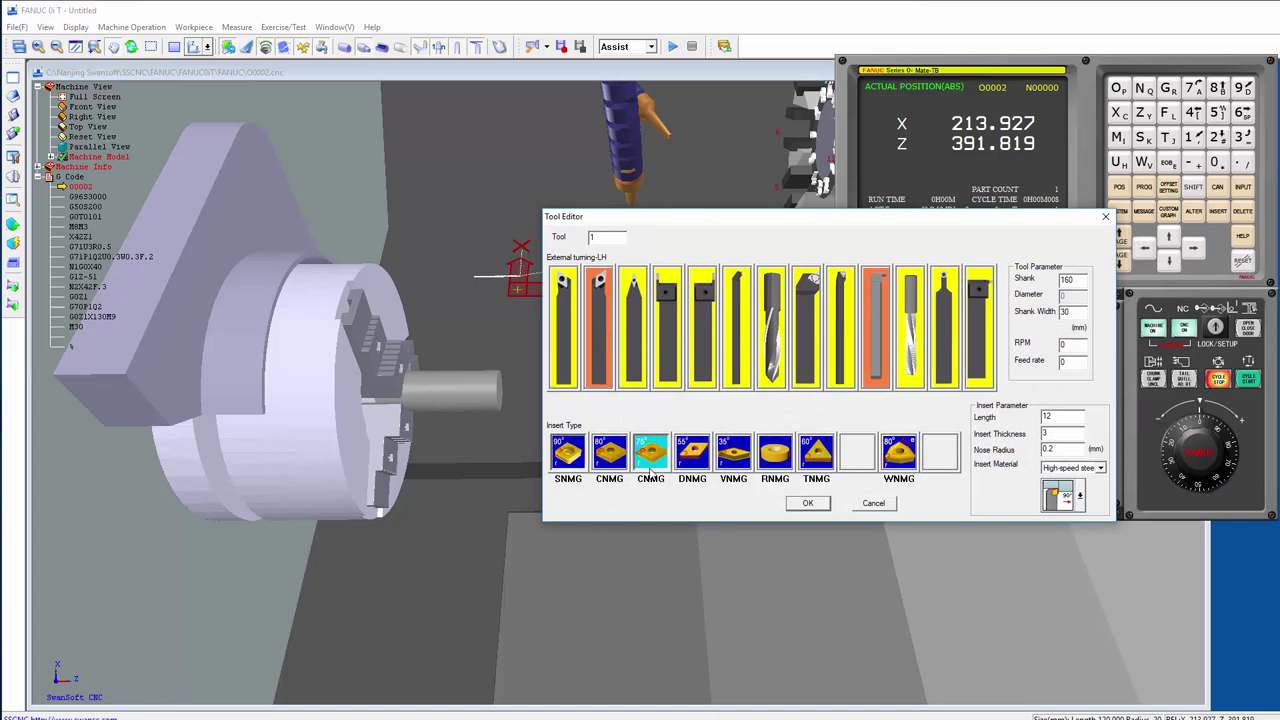
click(808, 503)
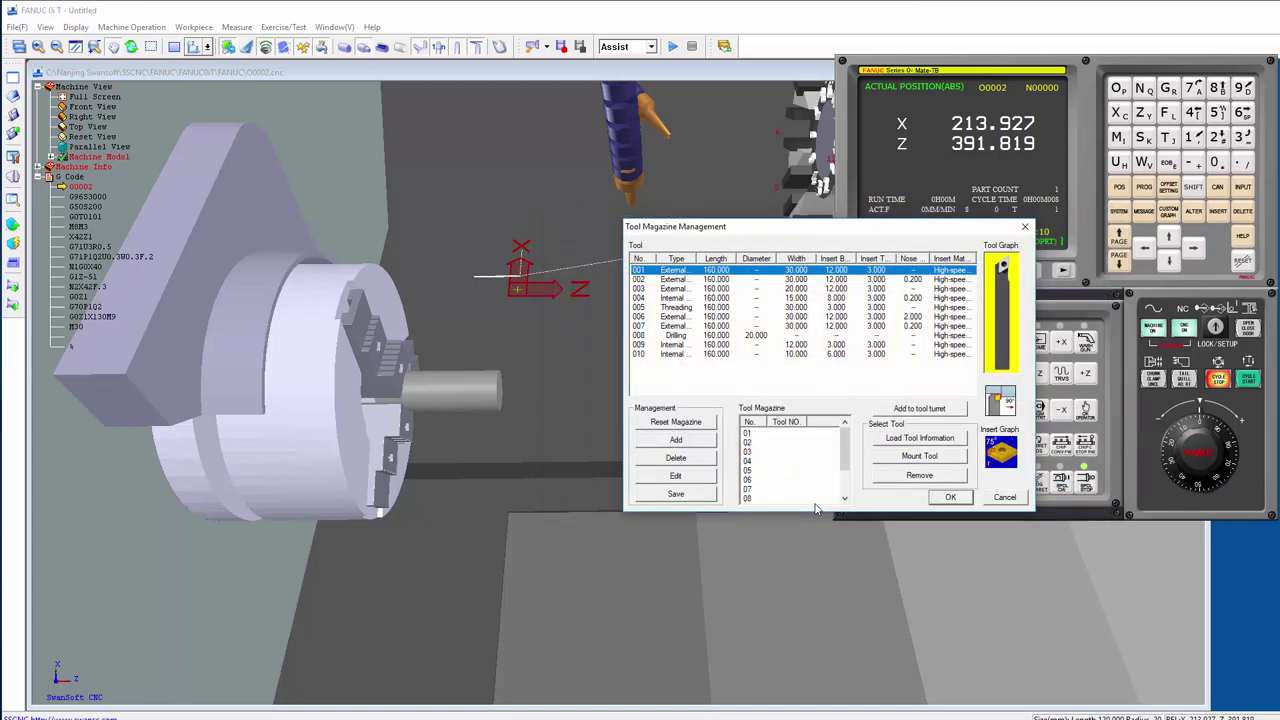
Assign tool 001 to magazine slot 01, mount it on the turret and accept
drag(717, 272, 778, 432)
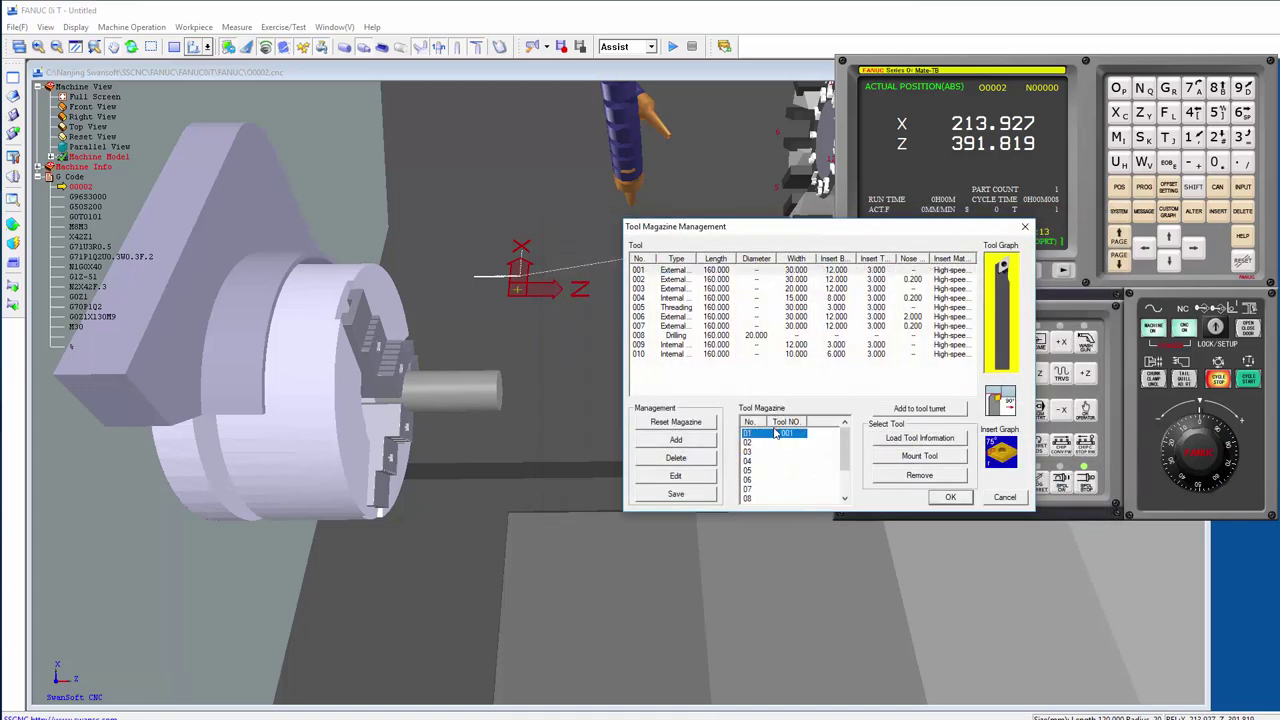
mouse_move(862, 232)
mouse_down()
mouse_move(720, 305)
mouse_move(683, 382)
mouse_up()
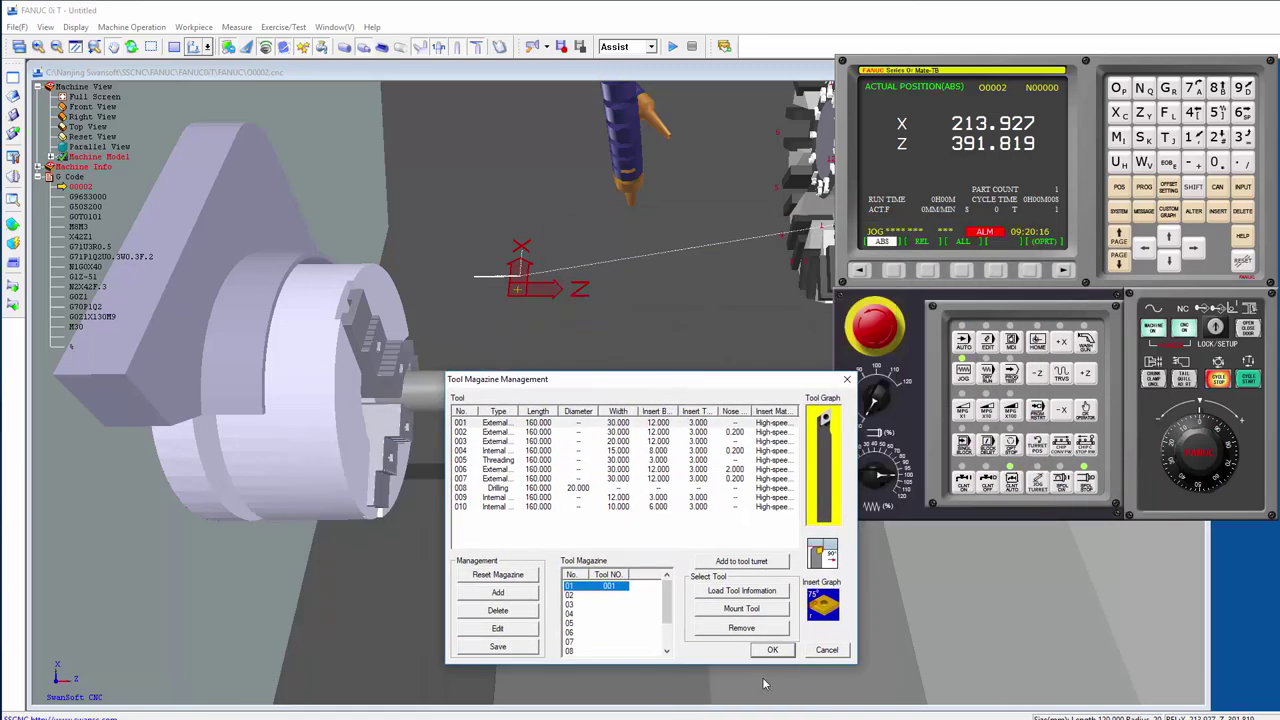
click(741, 608)
click(772, 650)
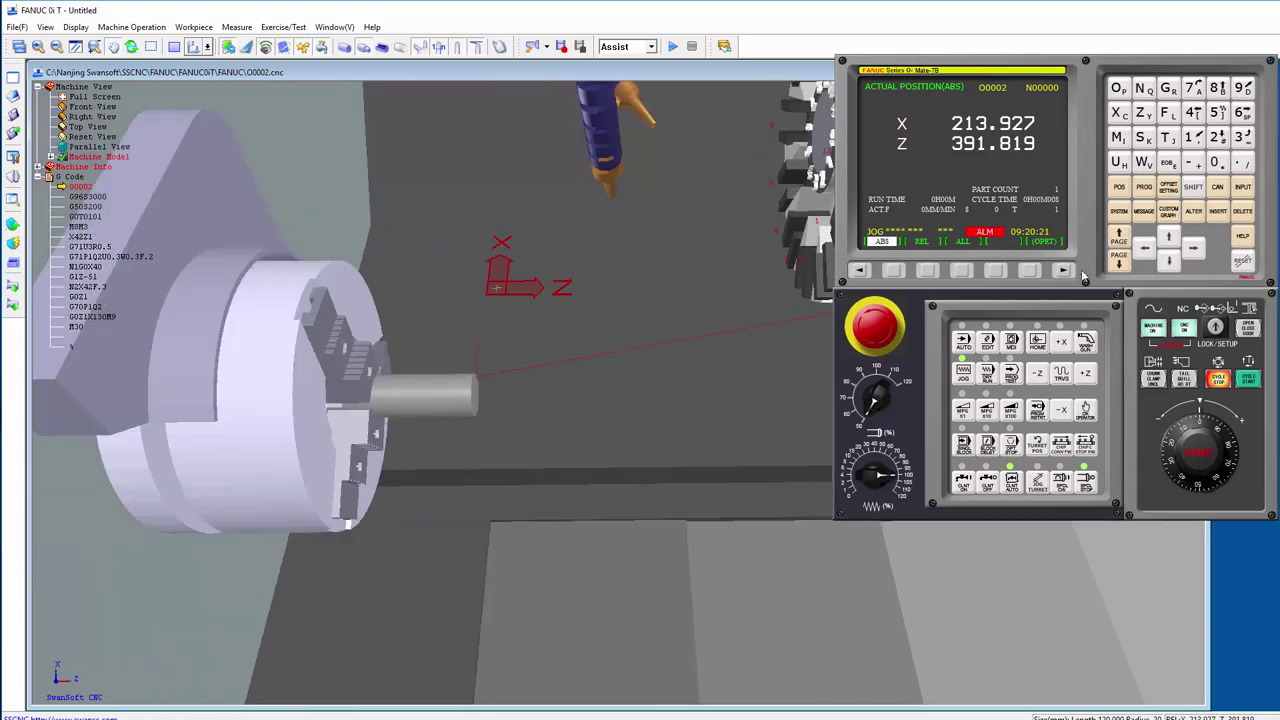
Orbit and zoom the 3D view so the turret faces the workpiece
middle_drag(760, 323, 398, 193)
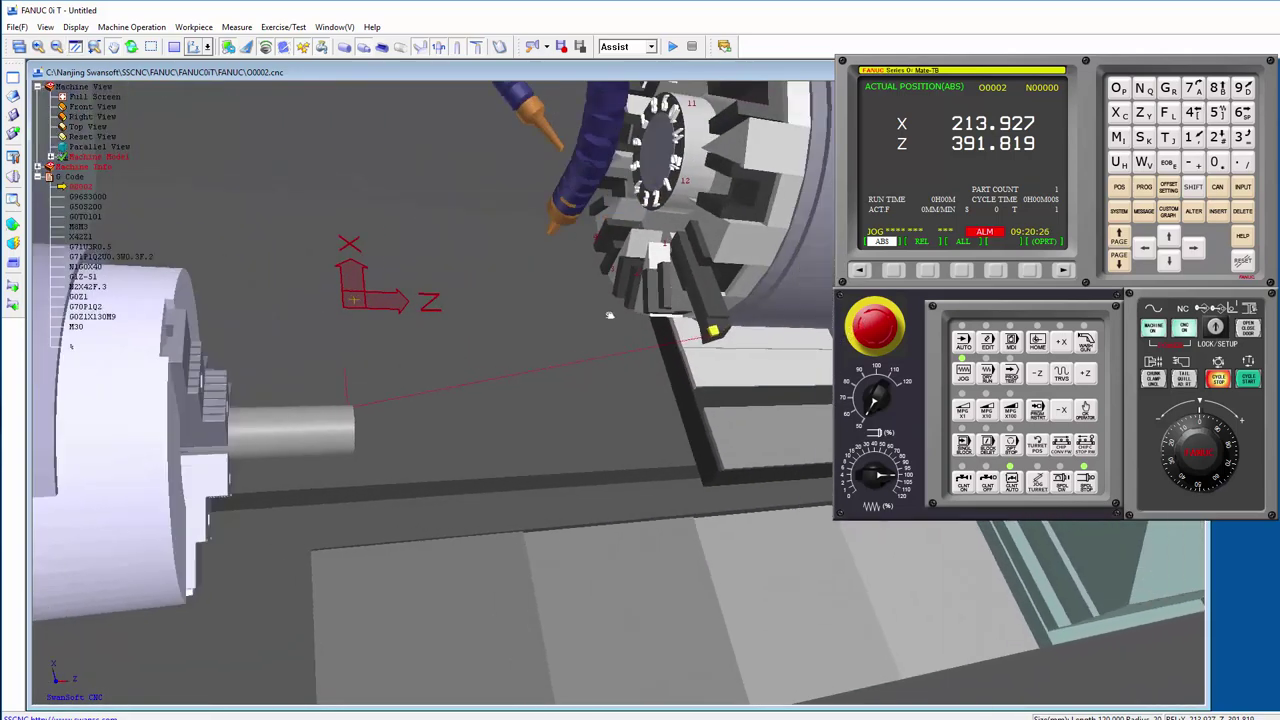
mouse_move(738, 288)
middle_down()
mouse_move(342, 384)
mouse_move(366, 435)
mouse_move(297, 451)
middle_up()
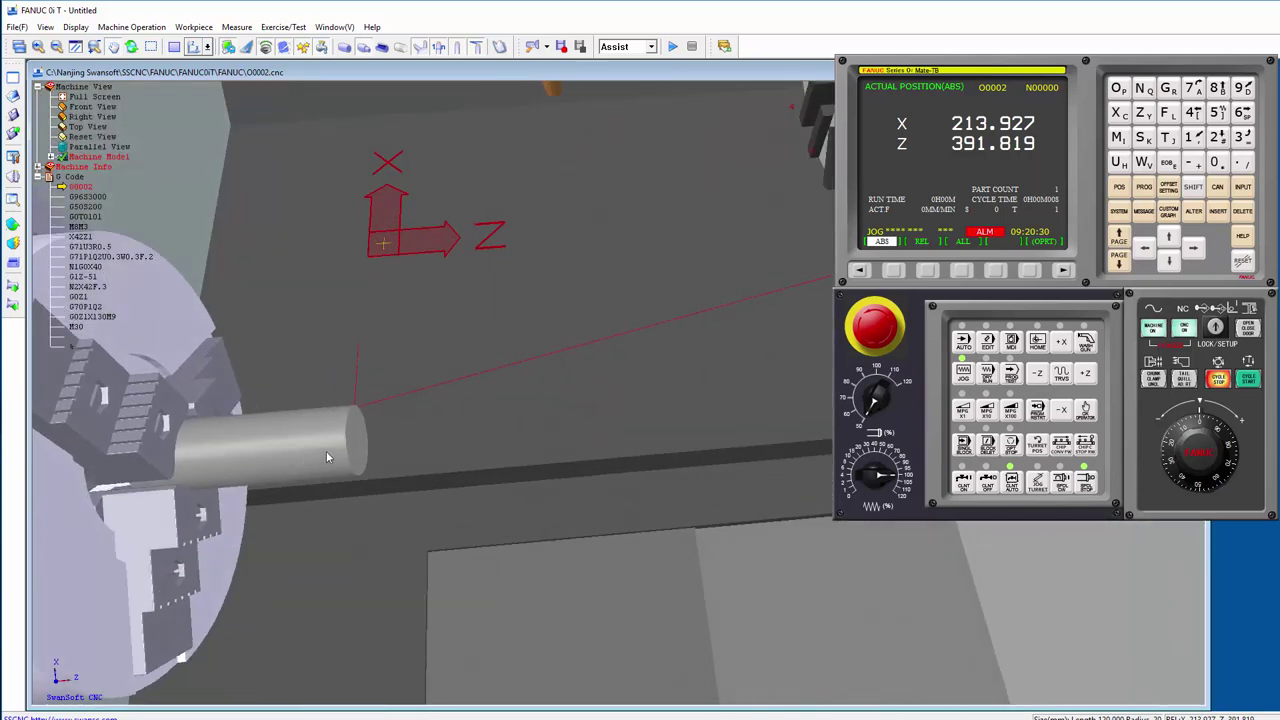
scroll(326, 451, up, 2)
scroll(334, 450, down, 1)
scroll(340, 453, down, 2)
scroll(348, 457, down, 2)
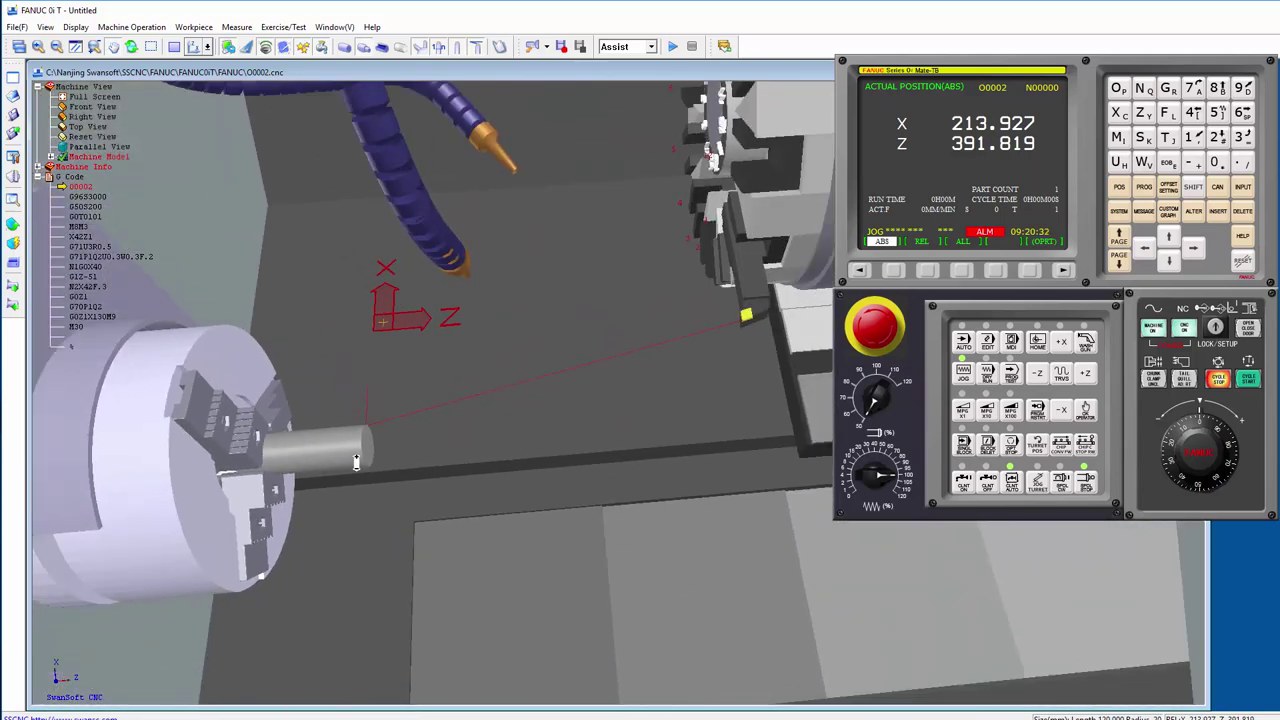
scroll(356, 462, down, 1)
Rapid-position the tool to the stock's end at X41.000 Z3.954 and orbit to check it
click(130, 27)
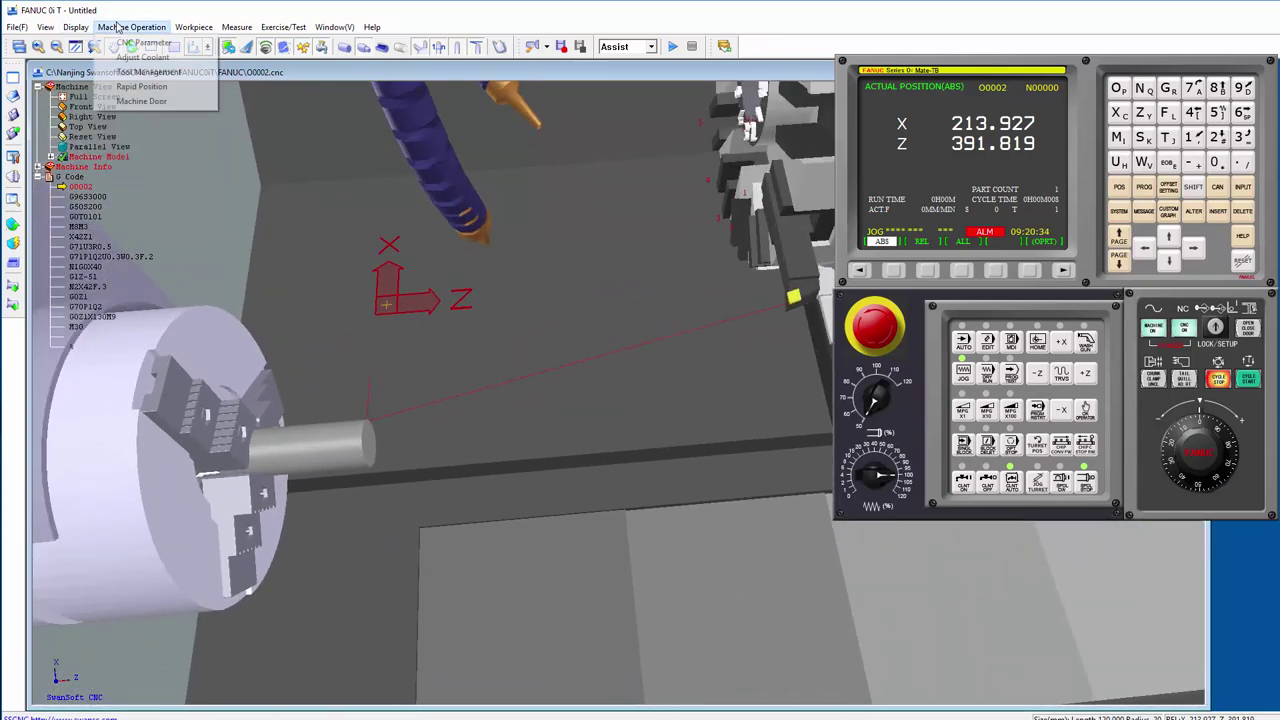
click(127, 86)
key(Escape)
click(130, 27)
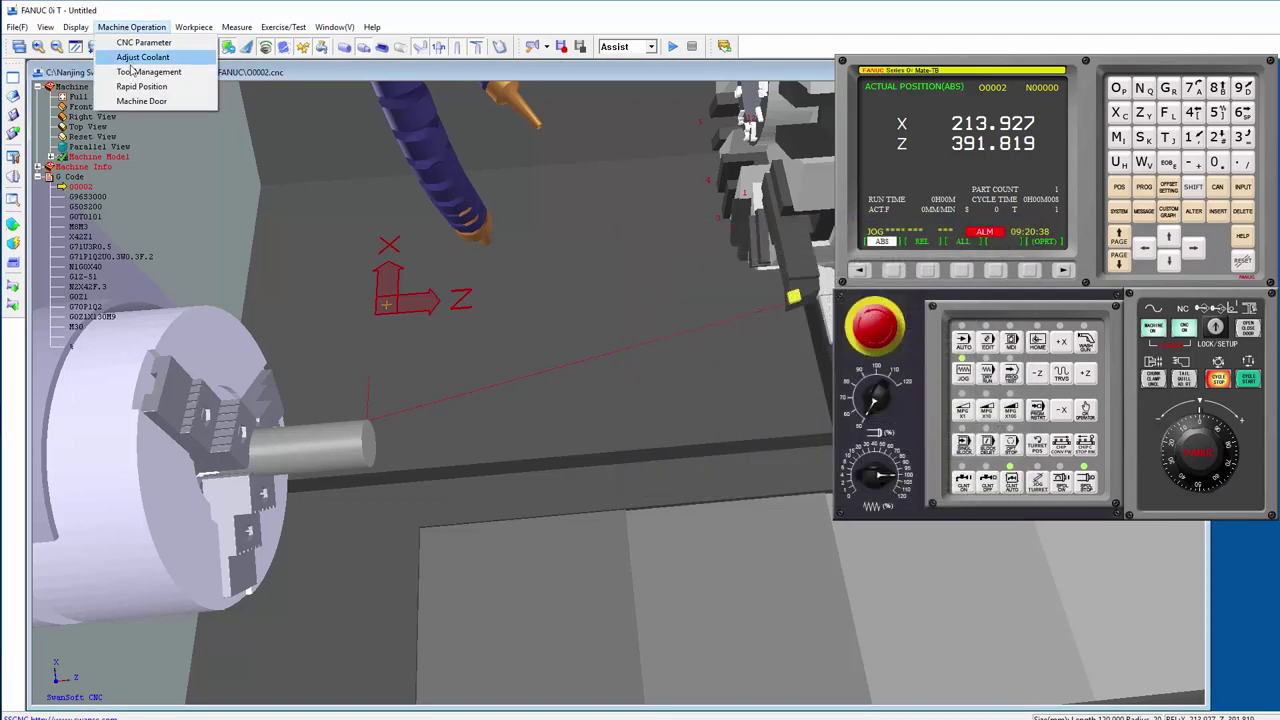
click(130, 60)
click(817, 431)
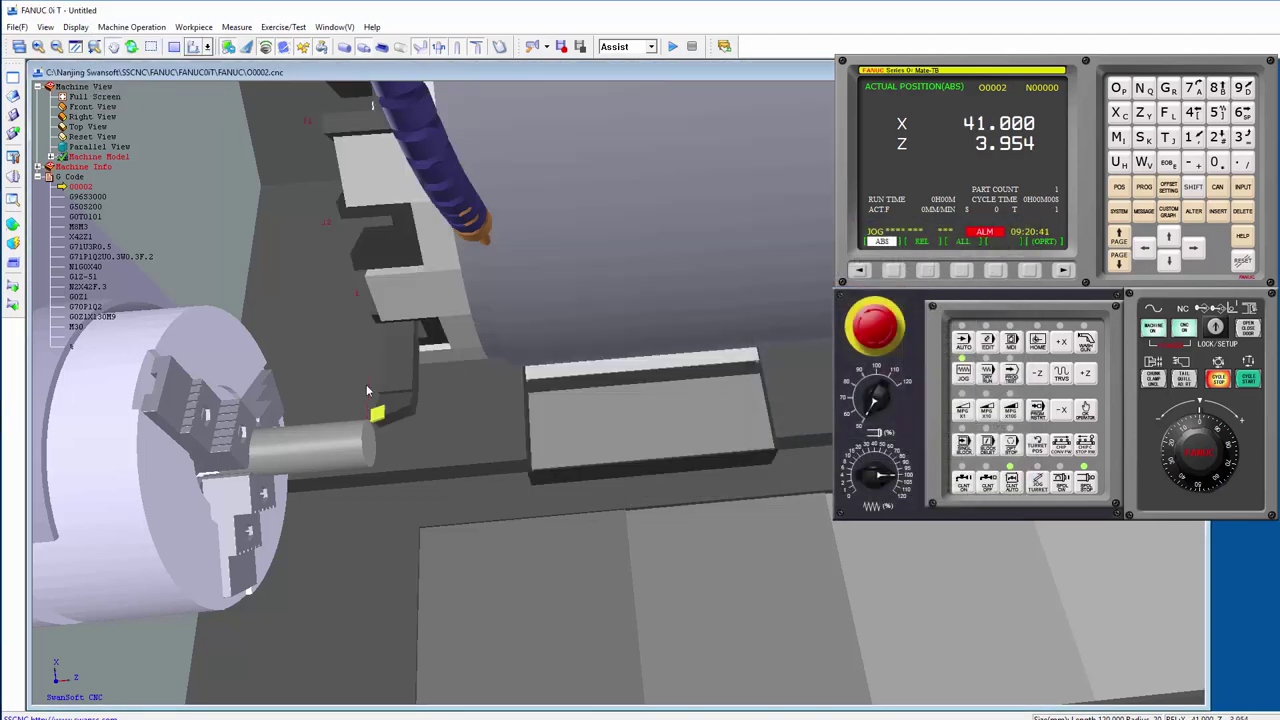
scroll(380, 458, up, 2)
mouse_move(380, 458)
middle_down()
mouse_move(343, 517)
mouse_move(466, 480)
mouse_move(446, 533)
mouse_move(311, 497)
middle_up()
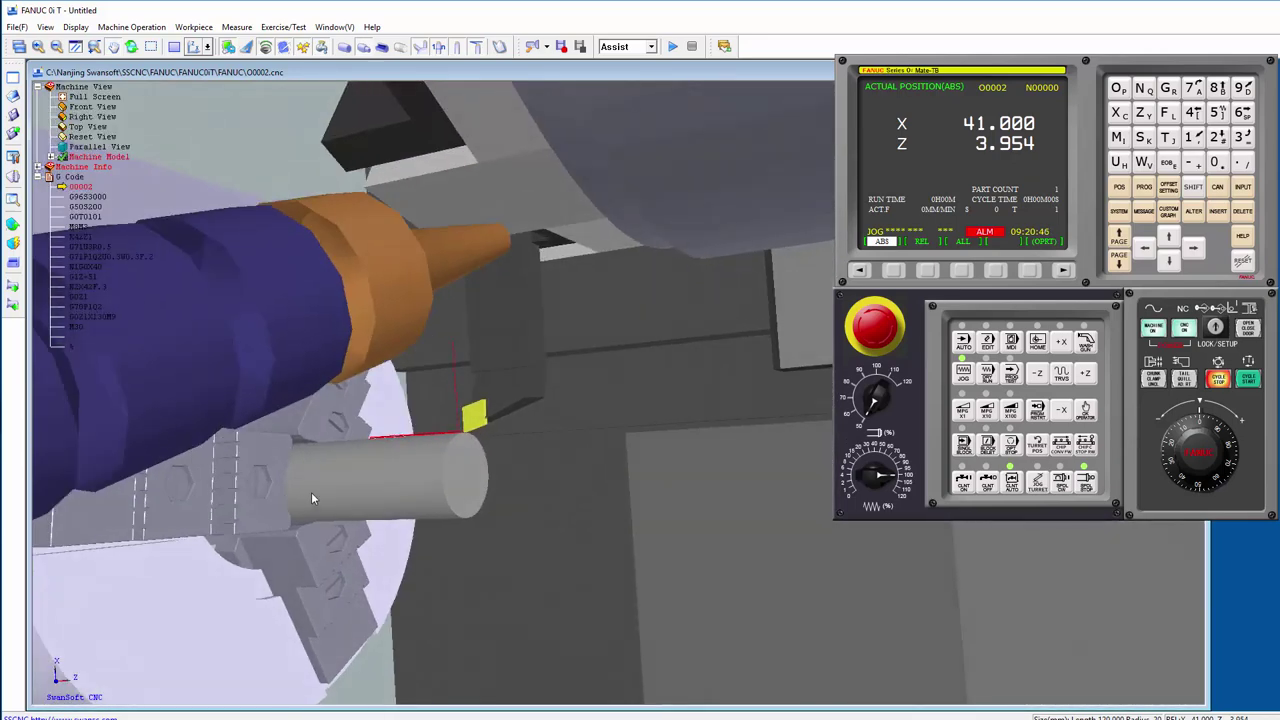
middle_drag(308, 452, 380, 430)
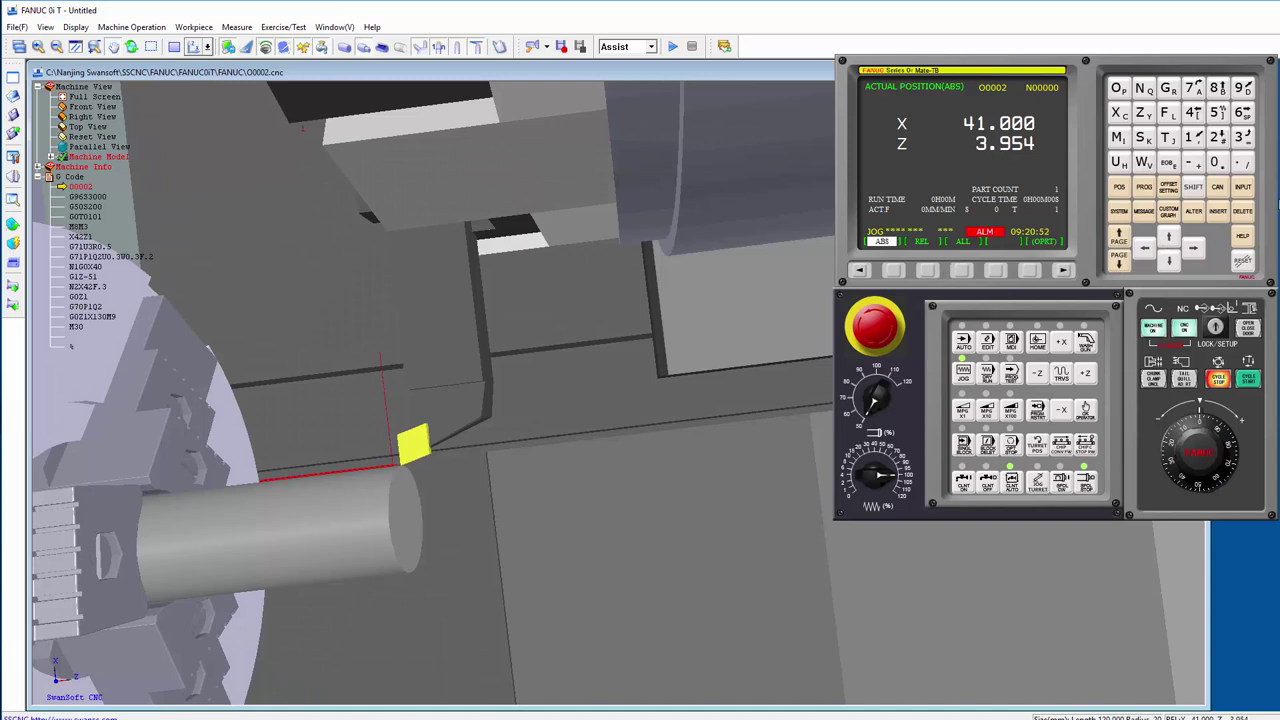
Return the Z and X axes to their reference positions in REF mode
click(1037, 341)
click(1085, 374)
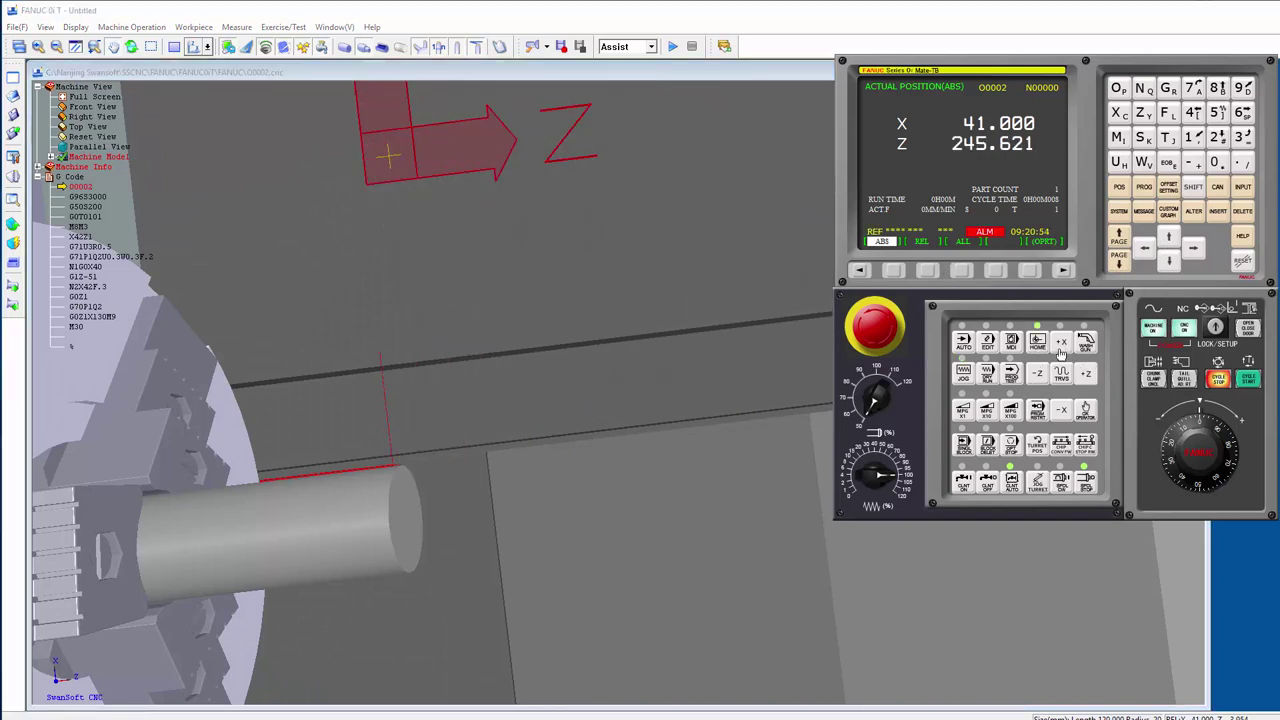
click(1060, 346)
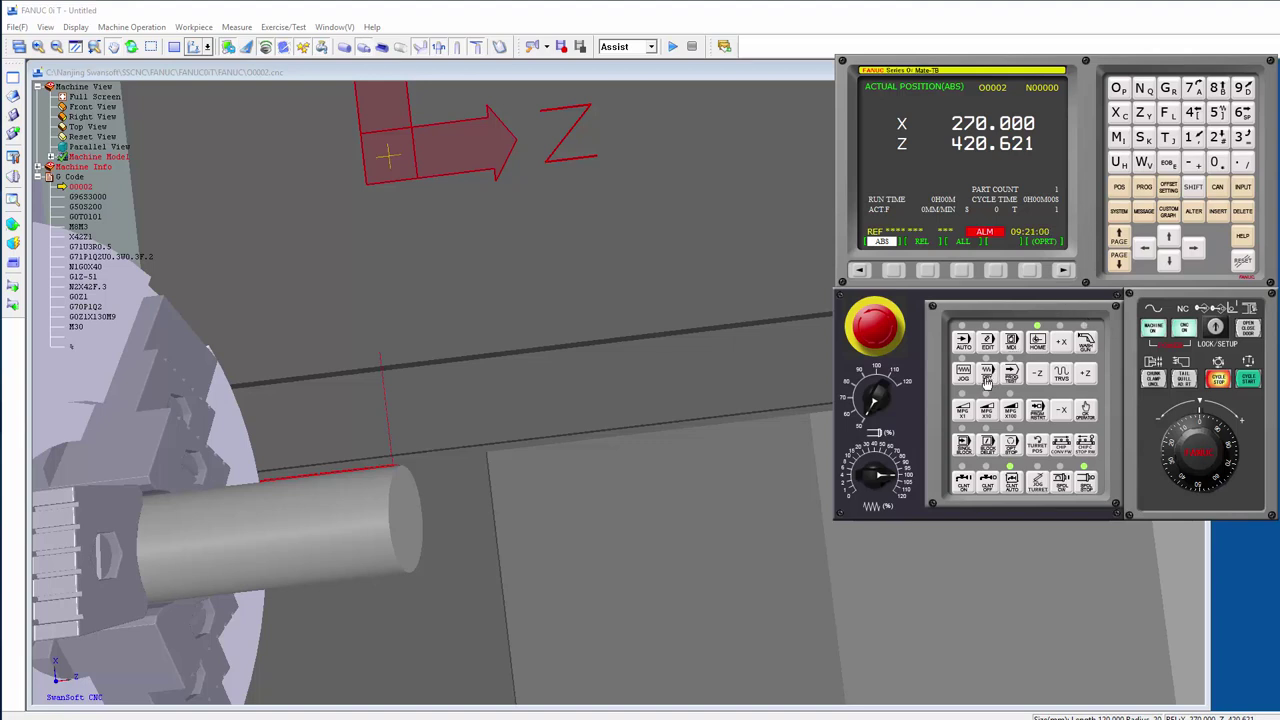
Measure Z0 into the G54 work offset so Z reads 0.000, with X at -270.000
click(1168, 190)
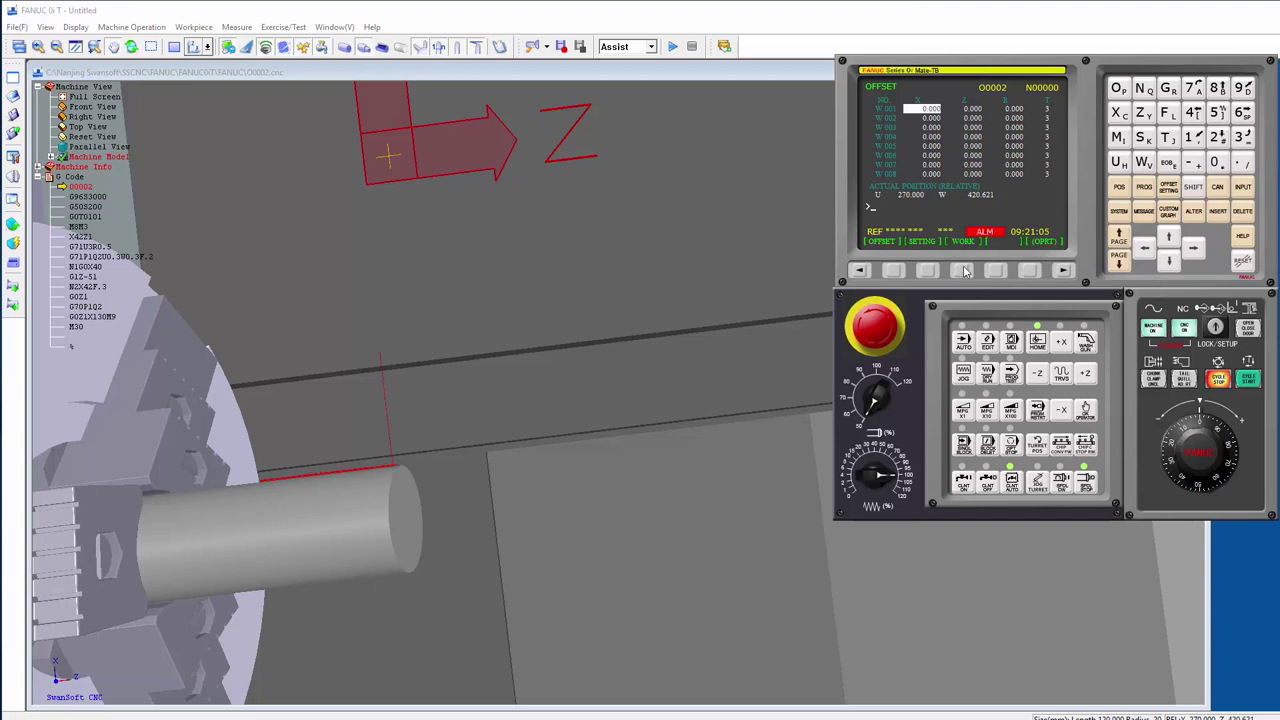
click(962, 270)
click(1170, 262)
click(1170, 262)
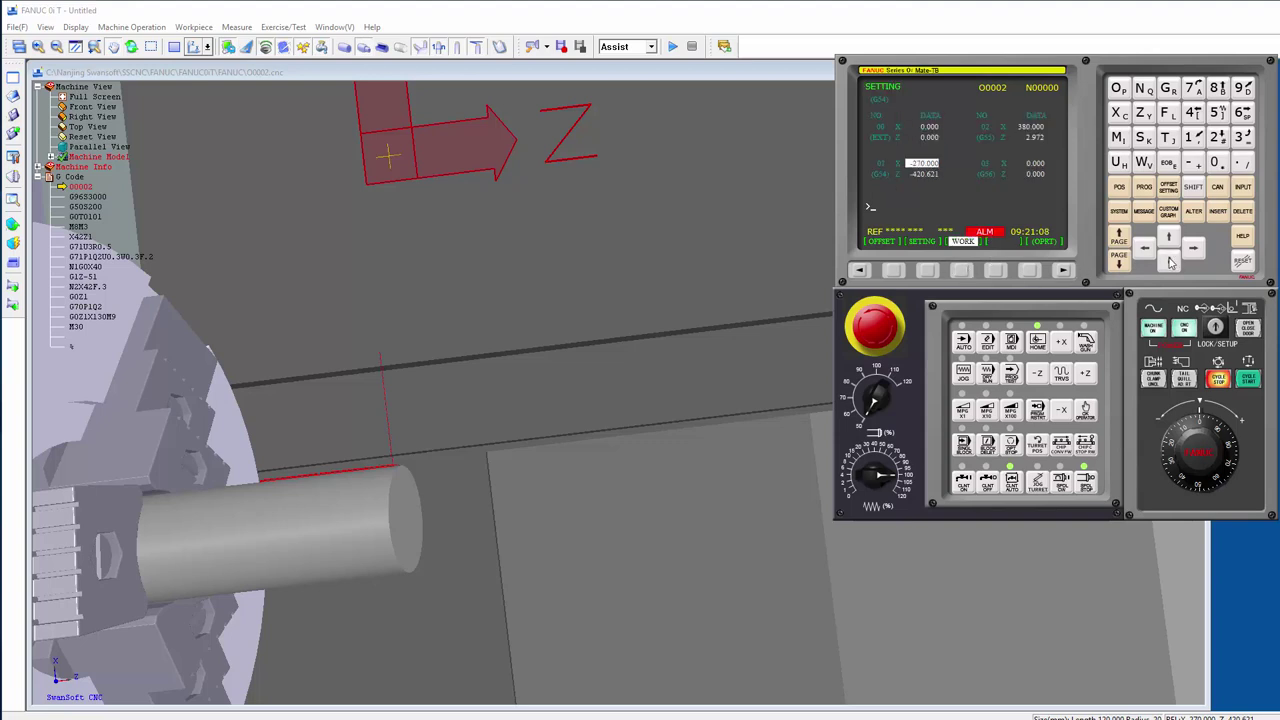
click(1168, 240)
click(1172, 264)
click(1170, 262)
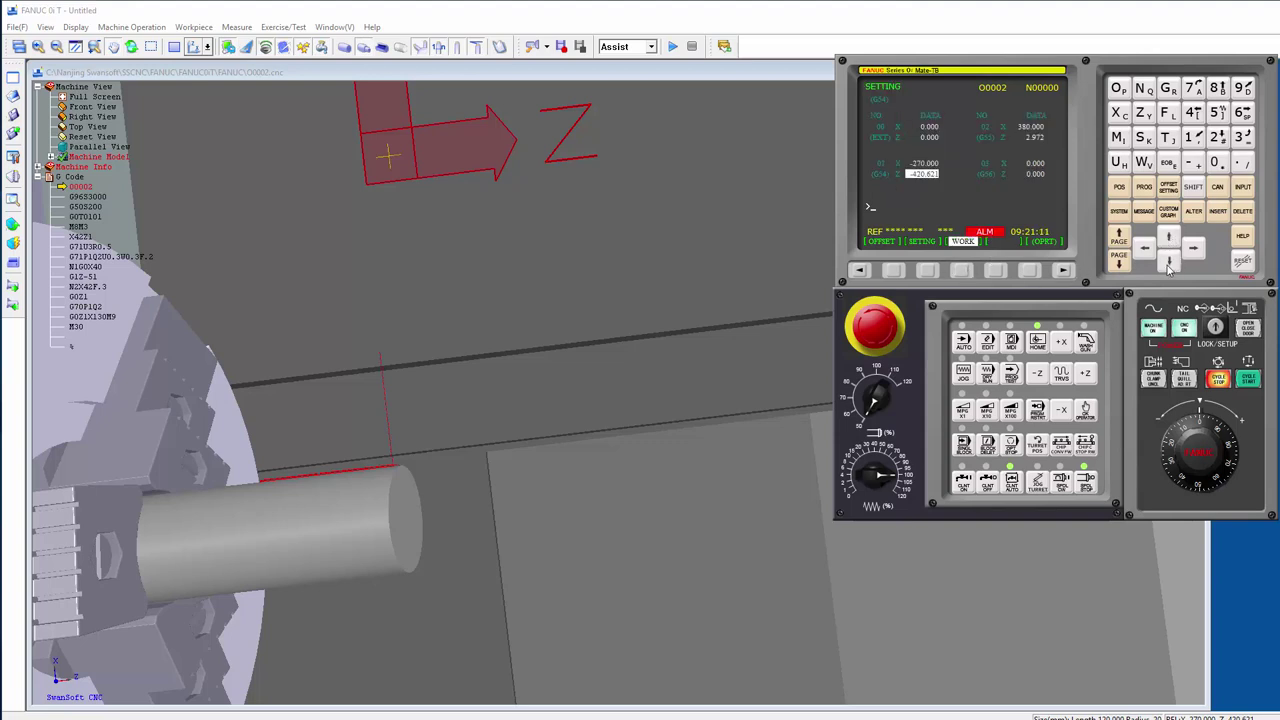
click(1144, 113)
click(1218, 164)
click(927, 271)
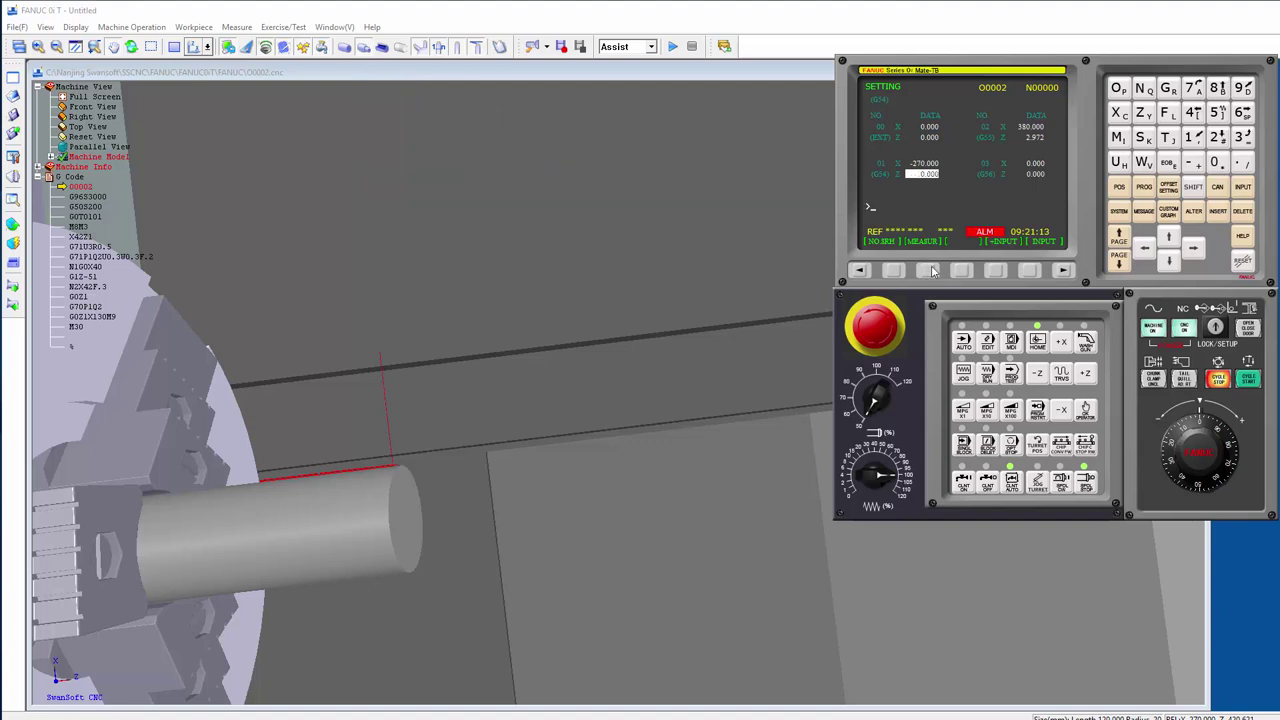
click(1169, 238)
click(1145, 189)
Rapid-position the tool turret up to the workpiece
click(131, 27)
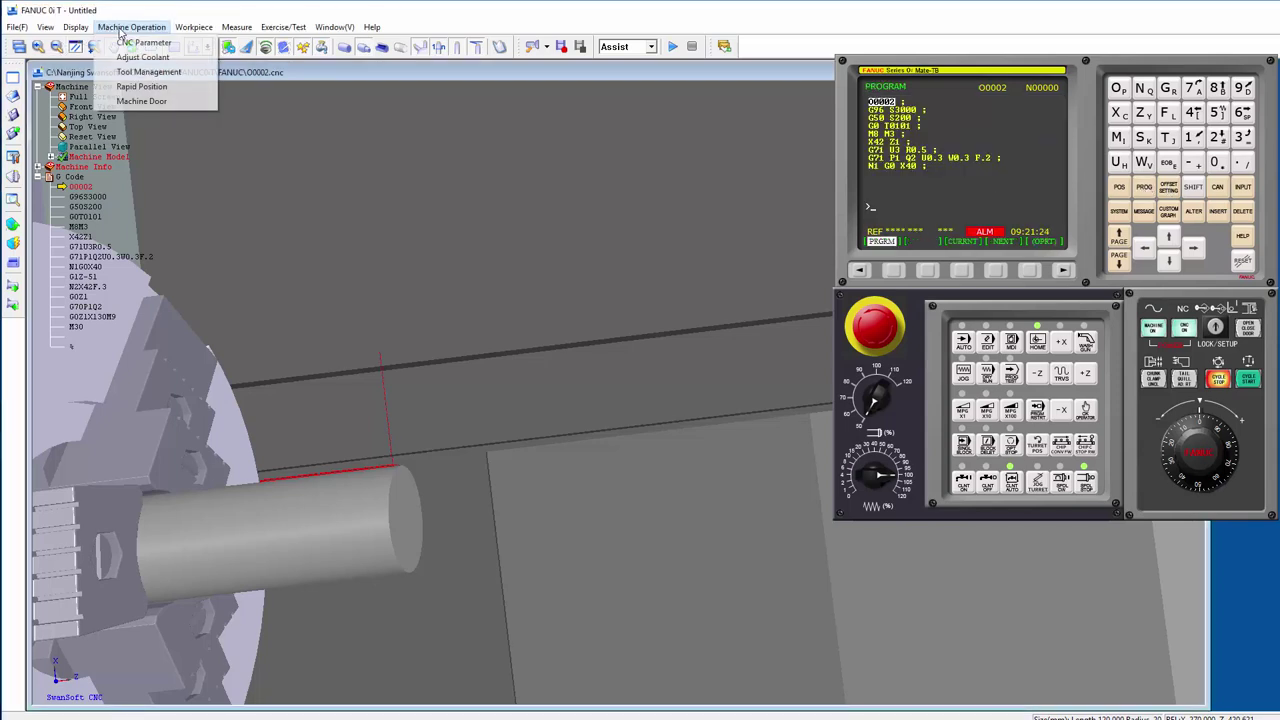
click(140, 90)
click(815, 431)
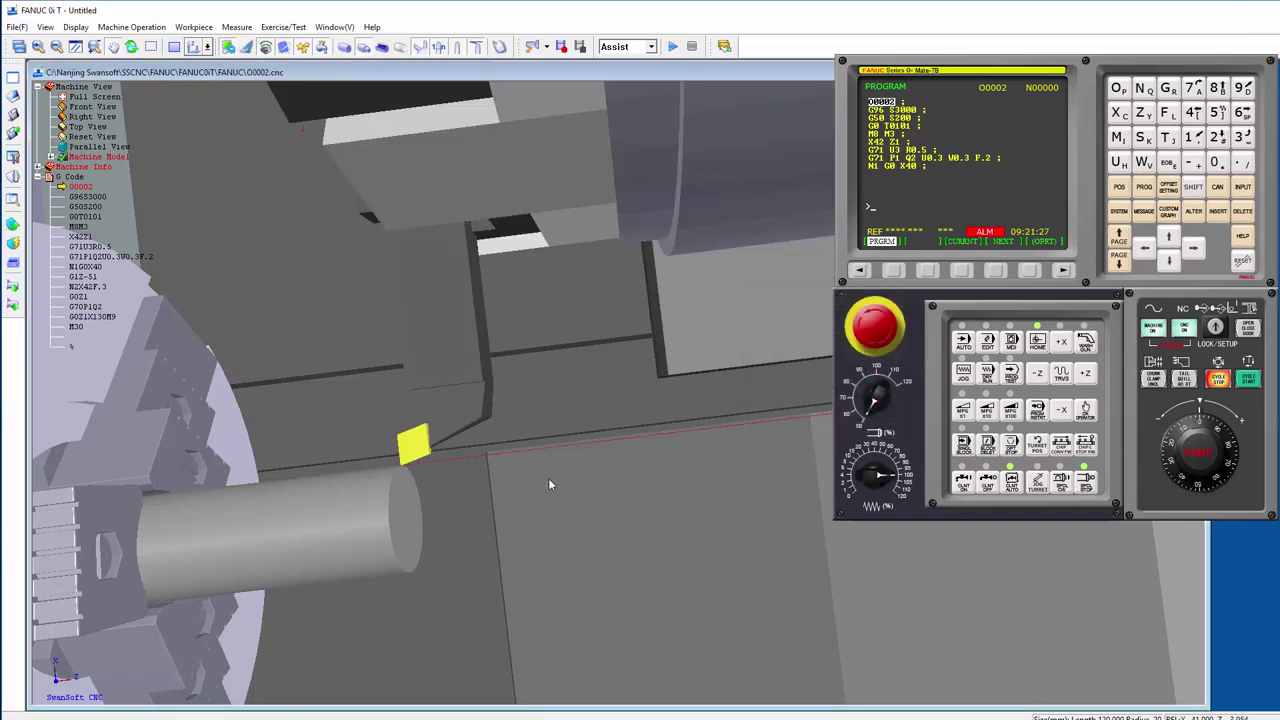
scroll(430, 517, up, 2)
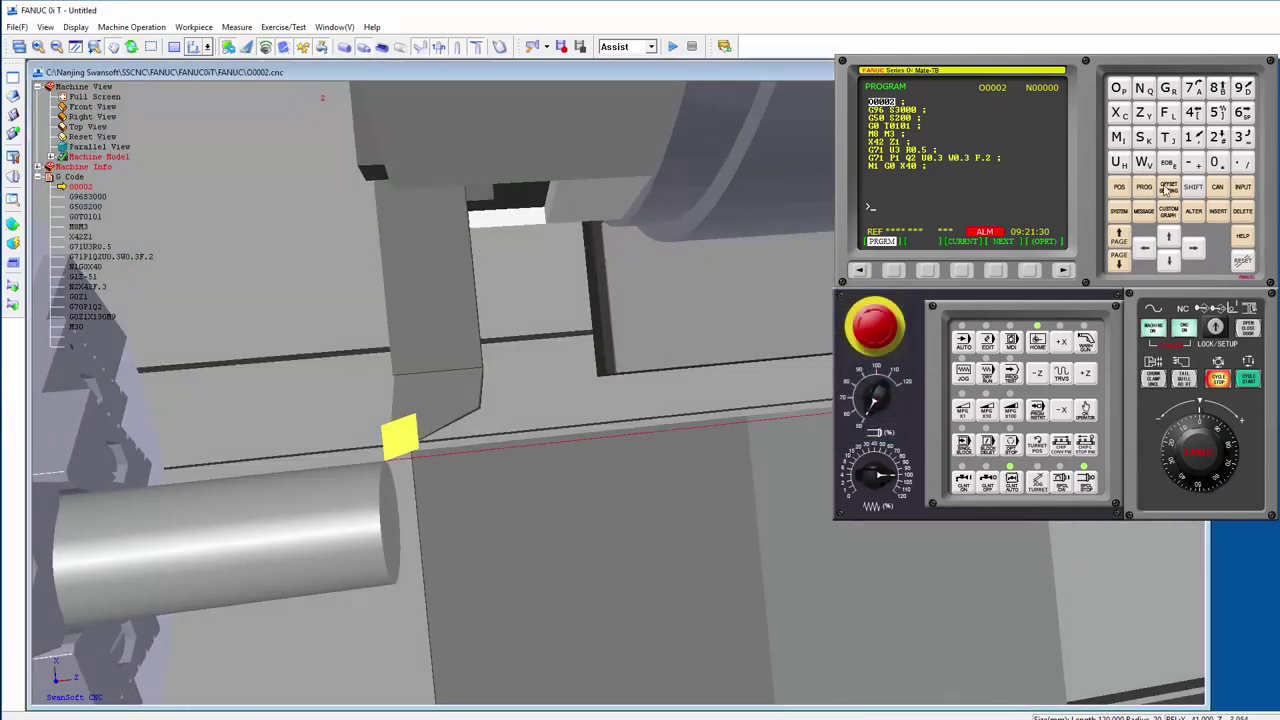
Bring up the tool geometry offset table and select tool 1's X offset
click(1168, 190)
click(858, 271)
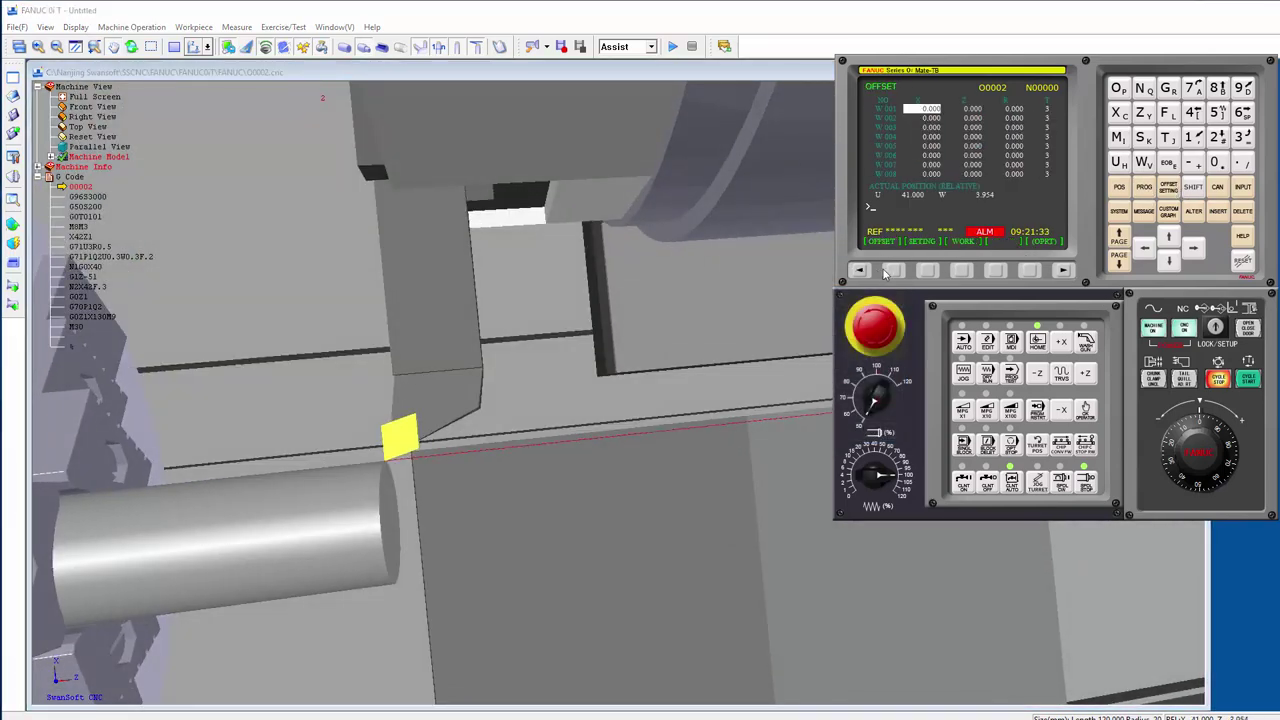
click(892, 271)
click(1168, 260)
click(1168, 260)
click(1168, 260)
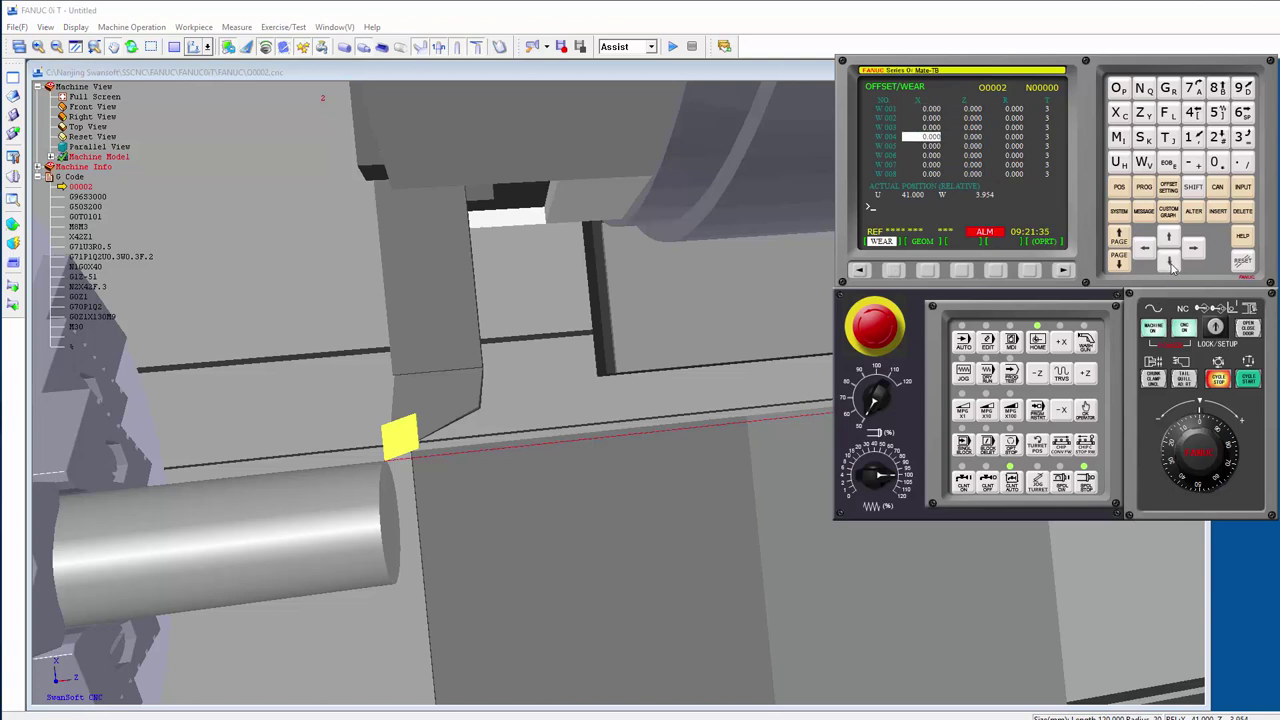
click(927, 271)
click(1168, 242)
click(1169, 243)
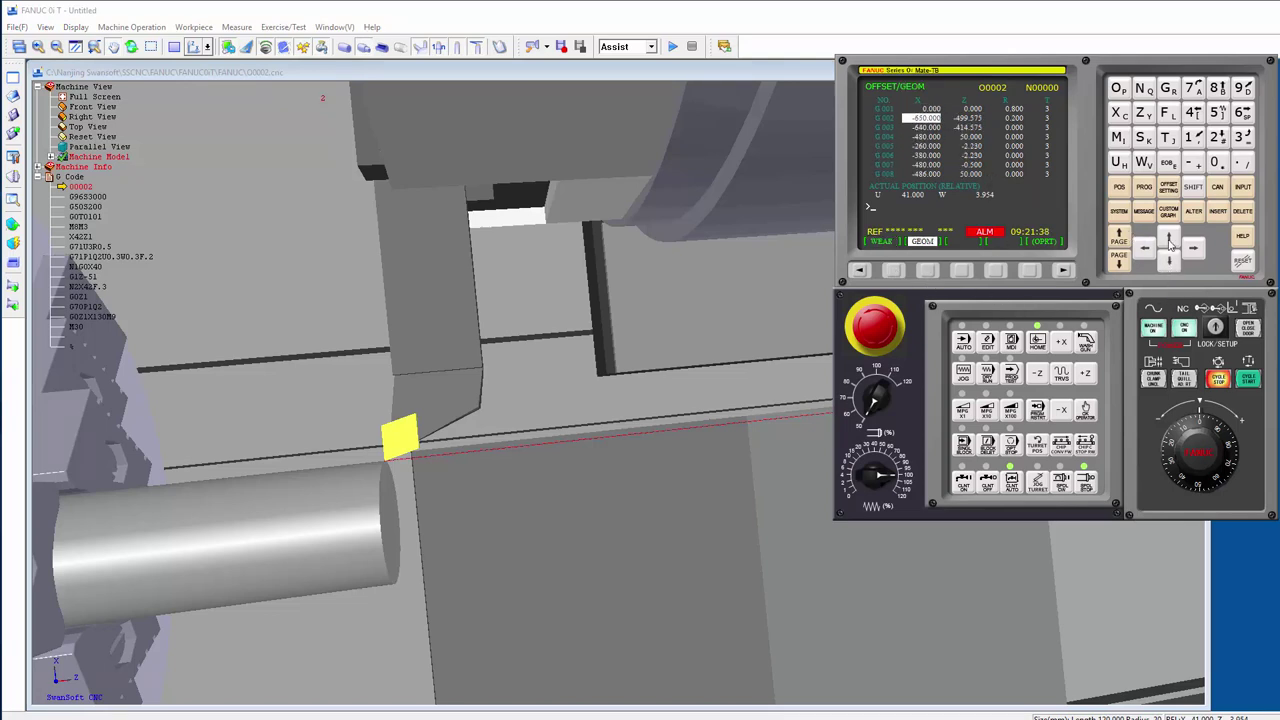
click(1169, 243)
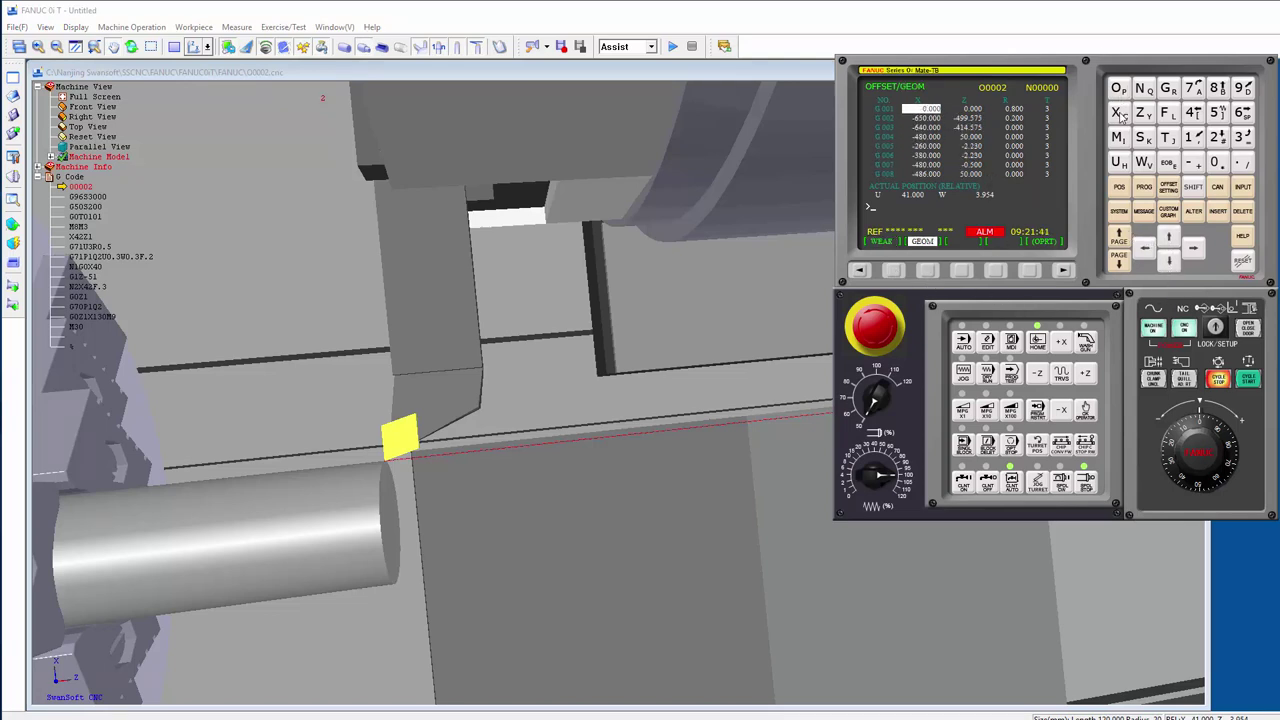
Touch off tool 1 by measuring X41 and Z0, giving a Z offset of -416.667
click(1120, 113)
click(1196, 113)
click(1194, 138)
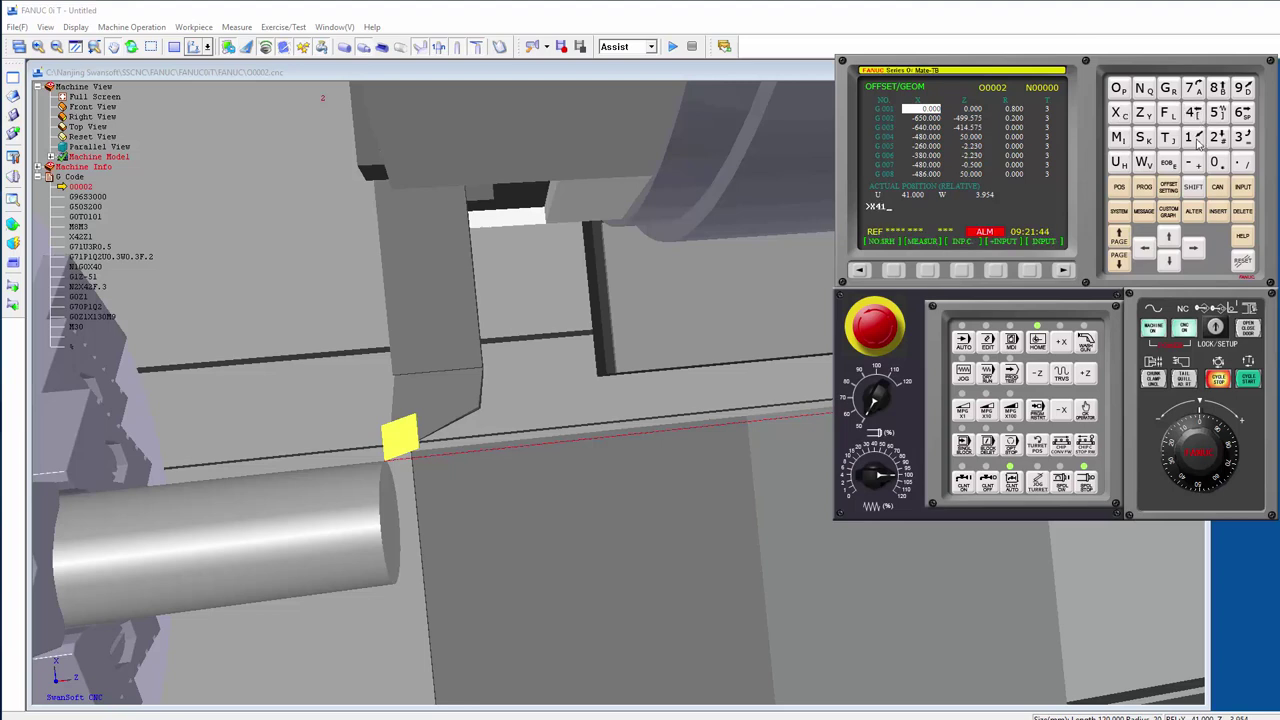
click(930, 270)
click(1194, 250)
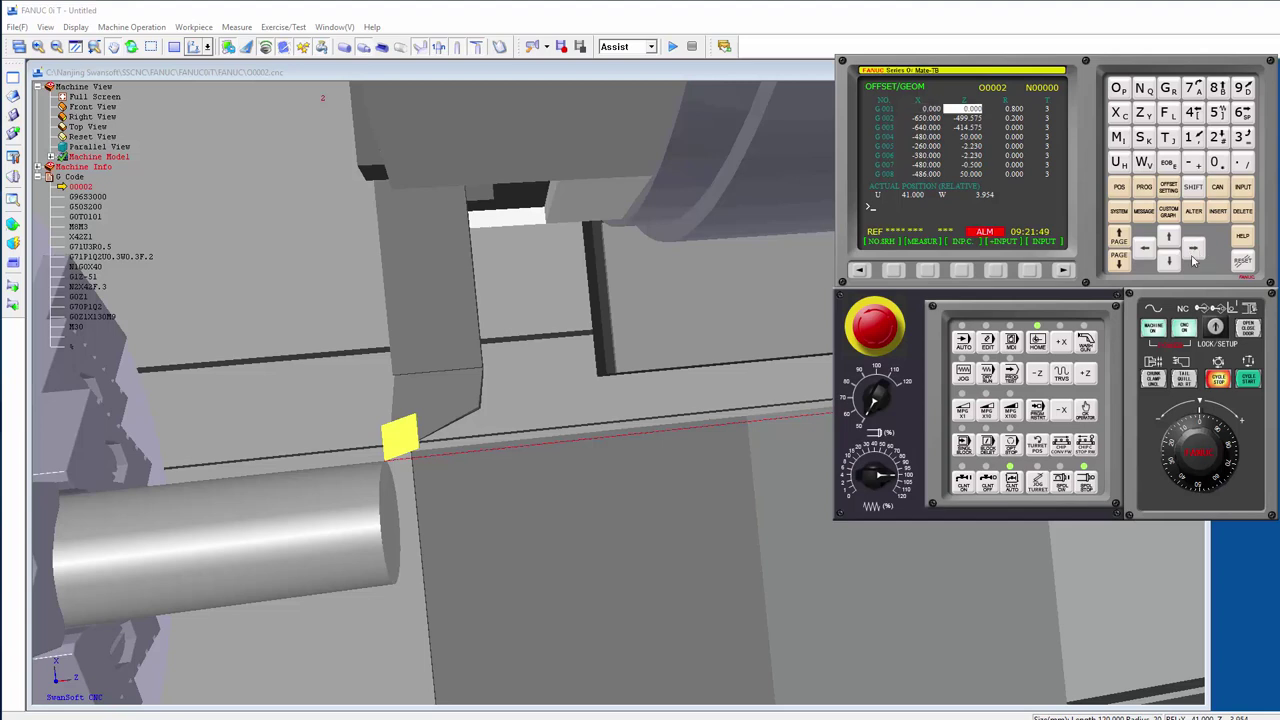
click(1145, 116)
click(1214, 165)
click(927, 271)
Switch the FANUC control to EDIT mode and load program O0001
click(1152, 191)
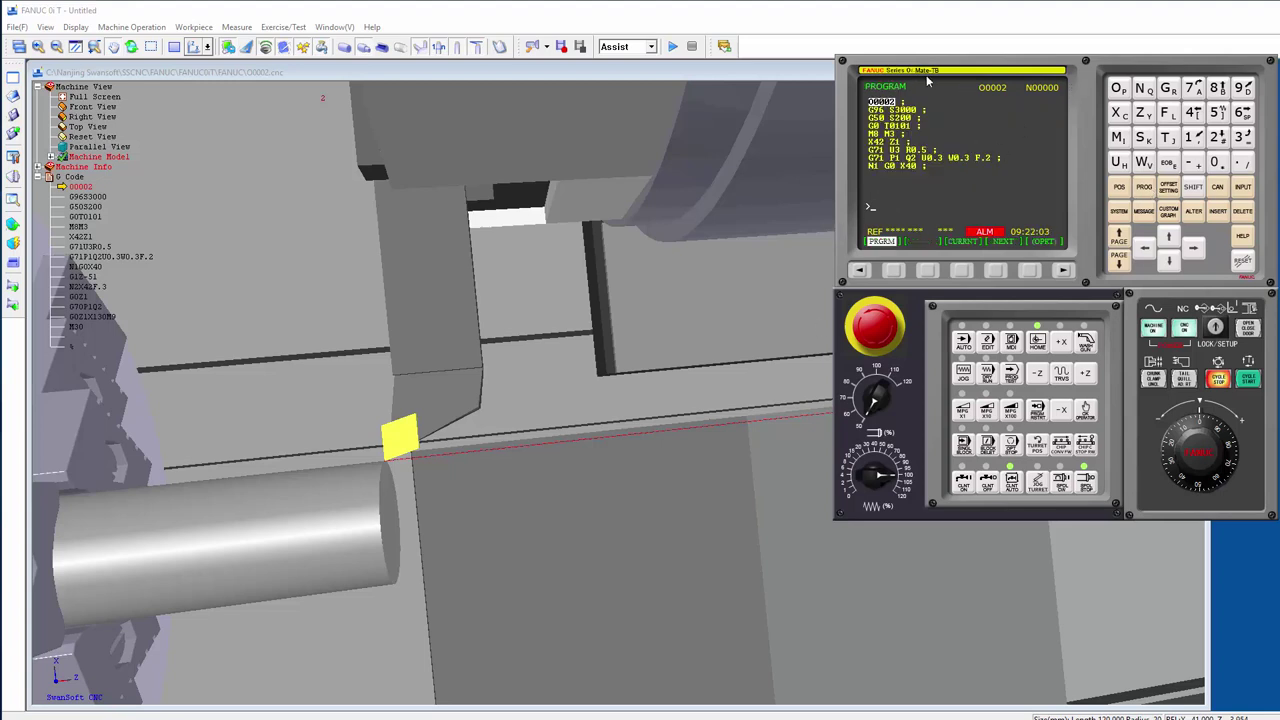
click(987, 342)
click(1118, 88)
click(1196, 140)
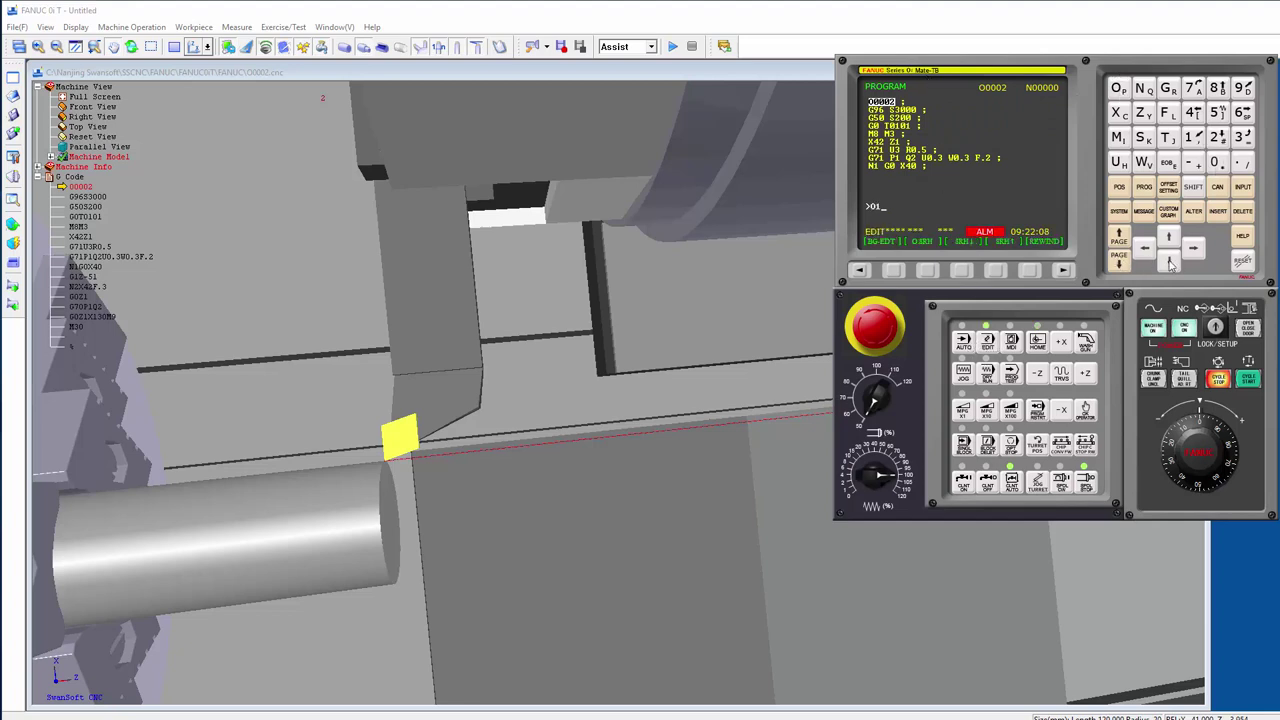
click(1169, 262)
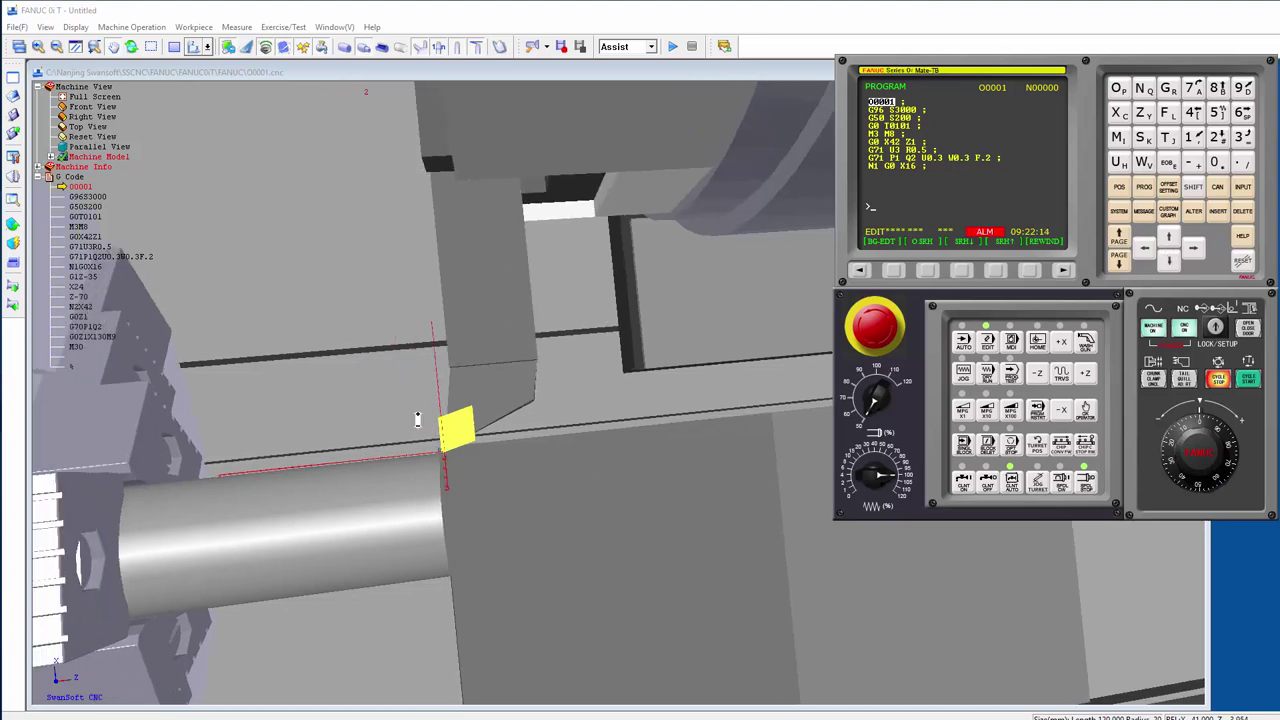
click(175, 47)
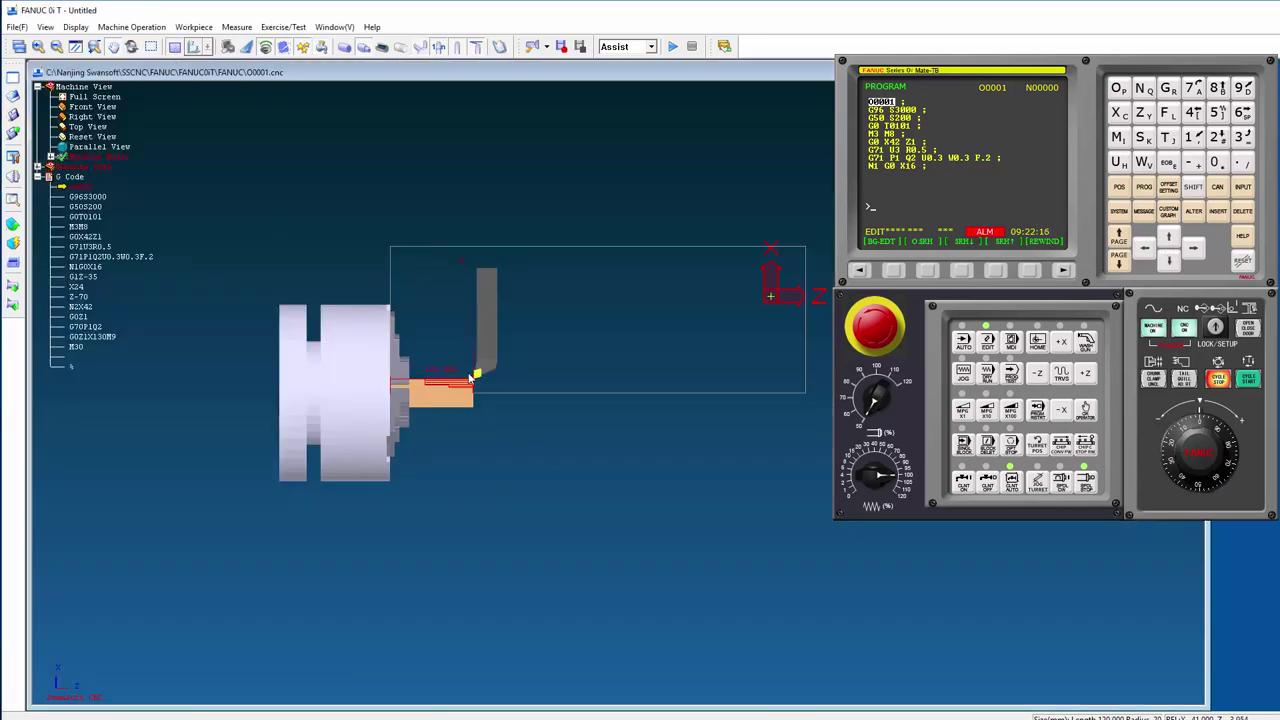
scroll(475, 377, up, 2)
scroll(491, 393, up, 2)
scroll(491, 393, up, 2)
scroll(439, 408, up, 1)
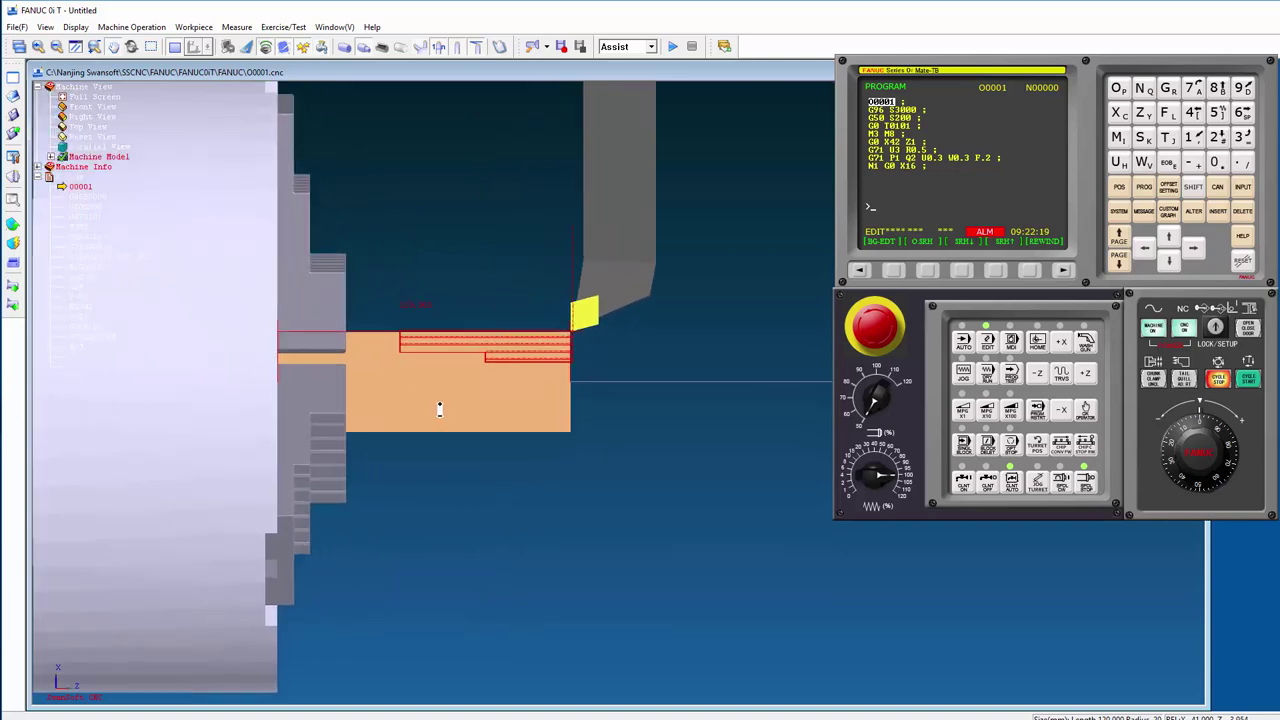
scroll(439, 408, down, 1)
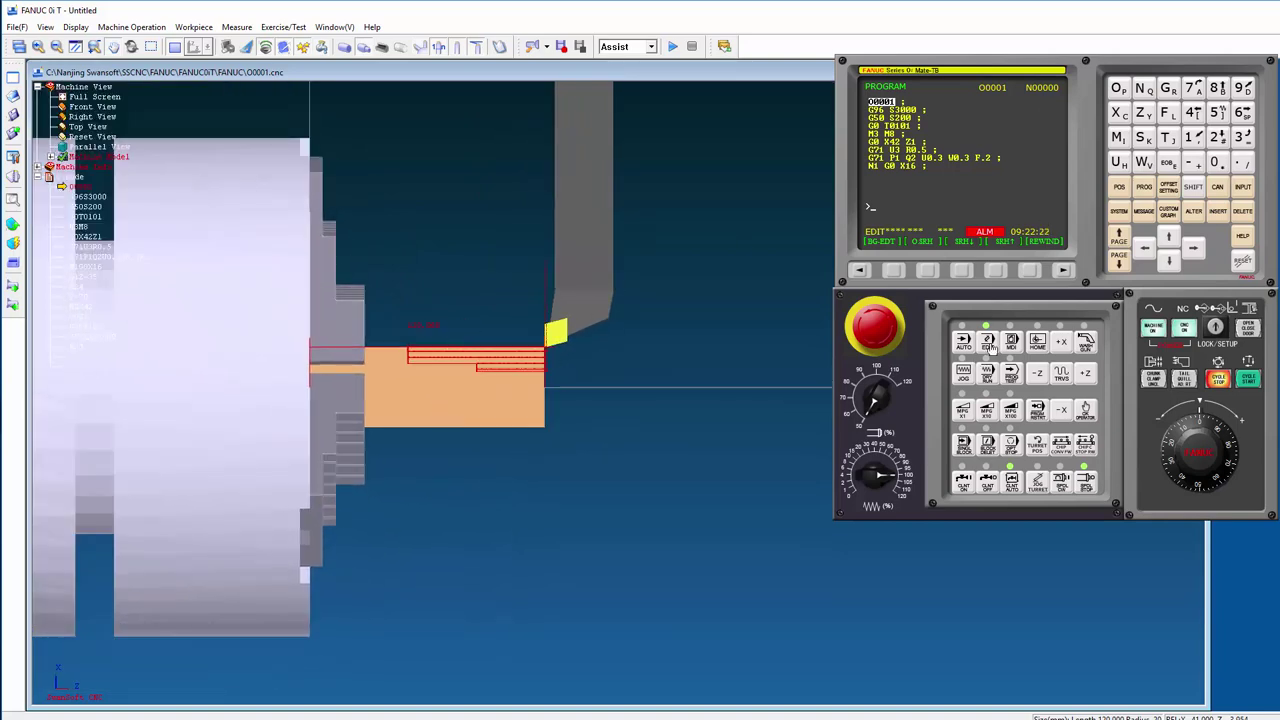
Replace G96 with G50 on the second program line
click(1166, 262)
click(1196, 252)
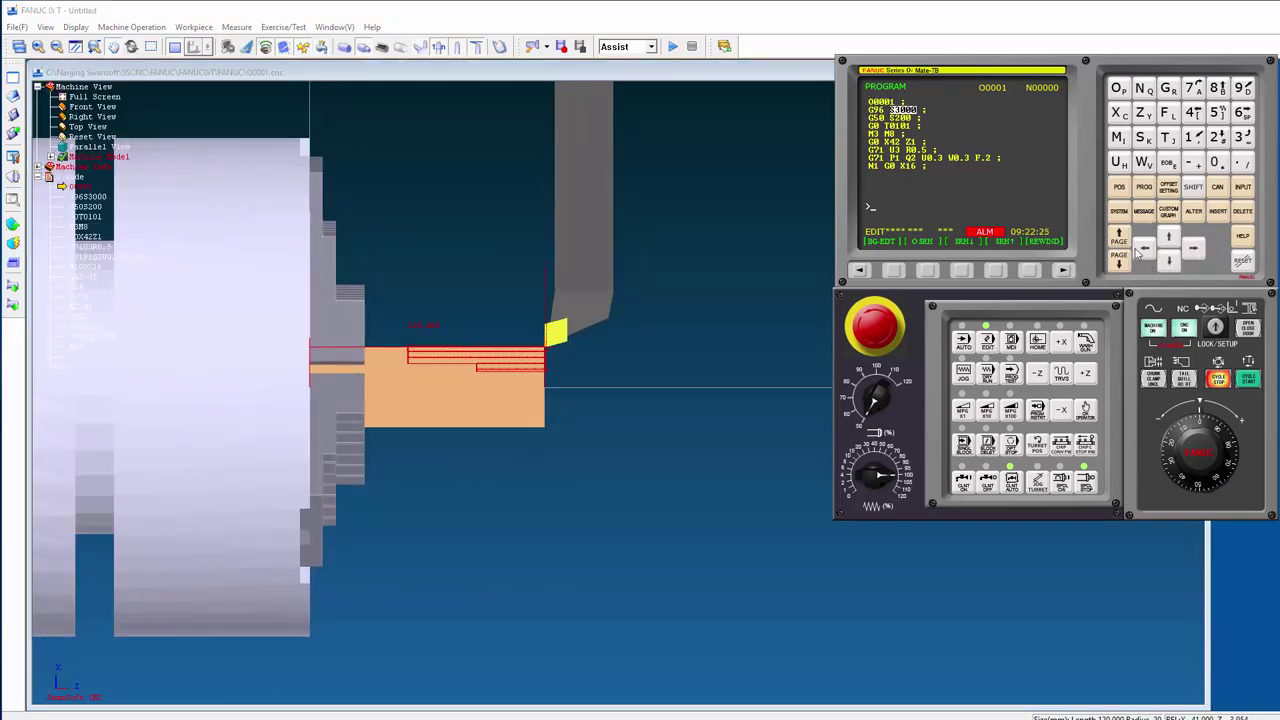
click(1143, 249)
click(1167, 88)
click(1214, 113)
click(1216, 162)
click(1194, 212)
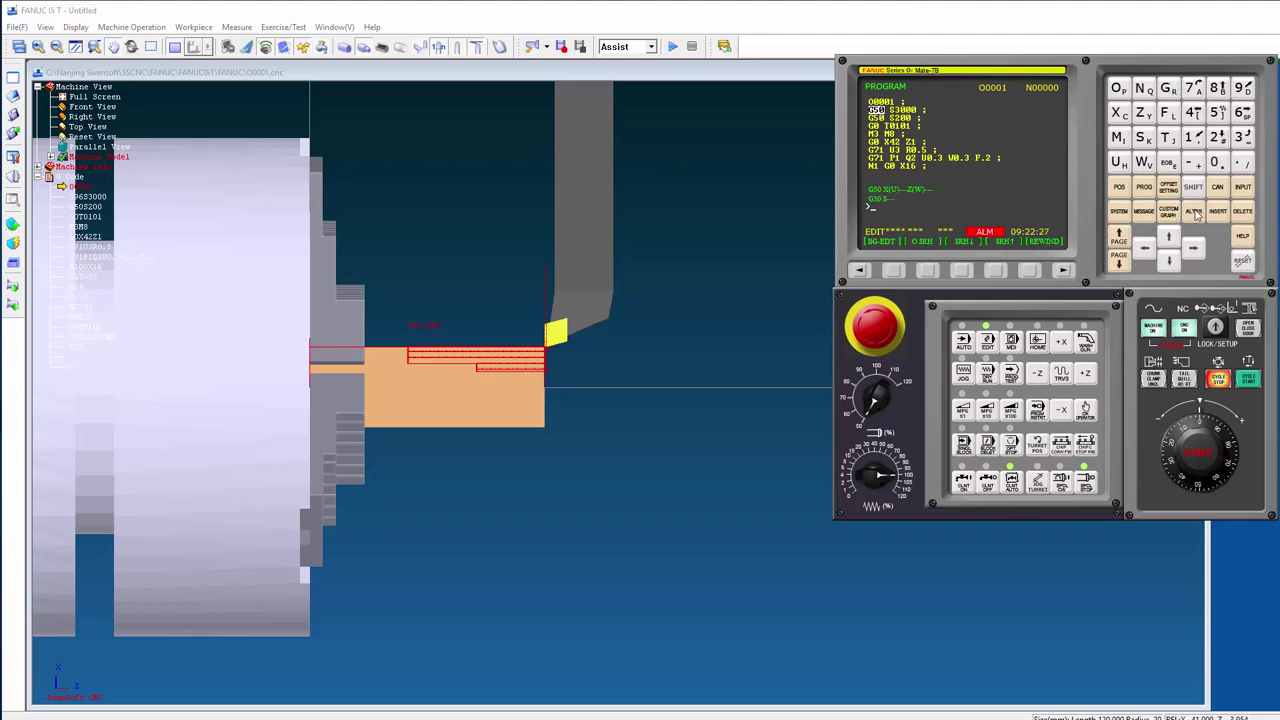
Replace G50 with G96 on the third program line
click(1168, 261)
click(1193, 248)
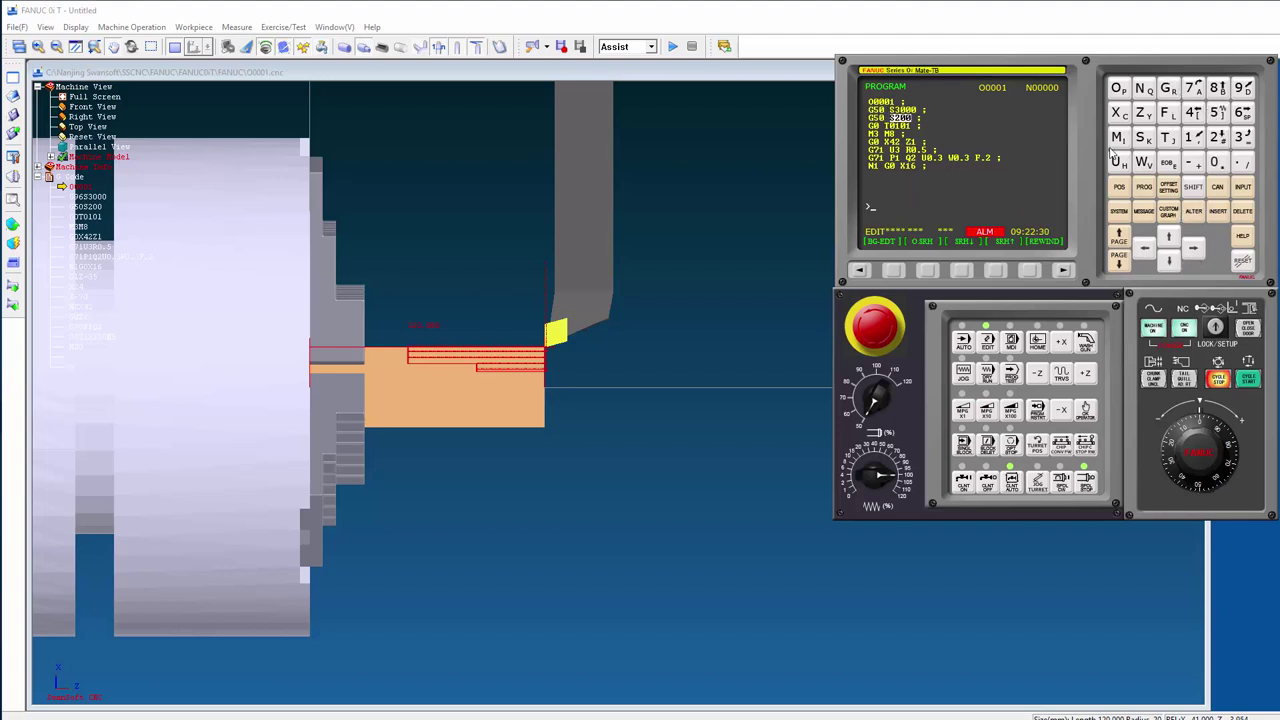
click(1145, 248)
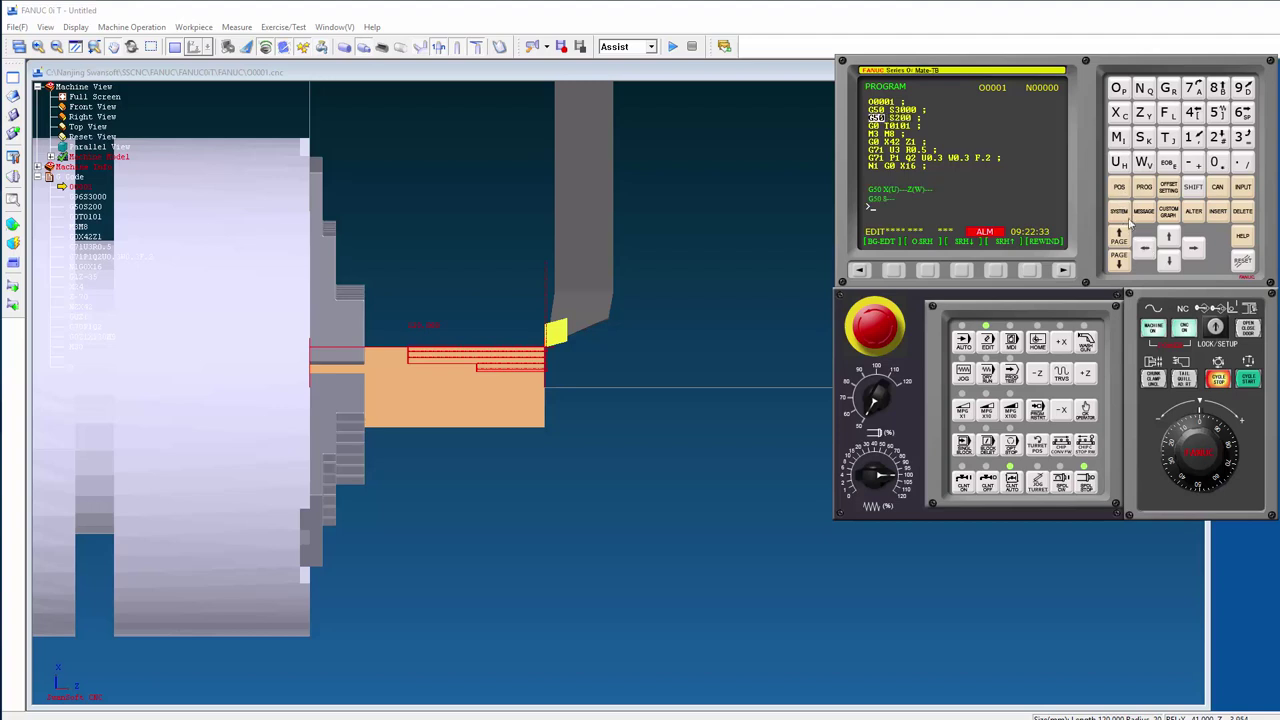
click(1167, 88)
click(1242, 88)
click(1242, 113)
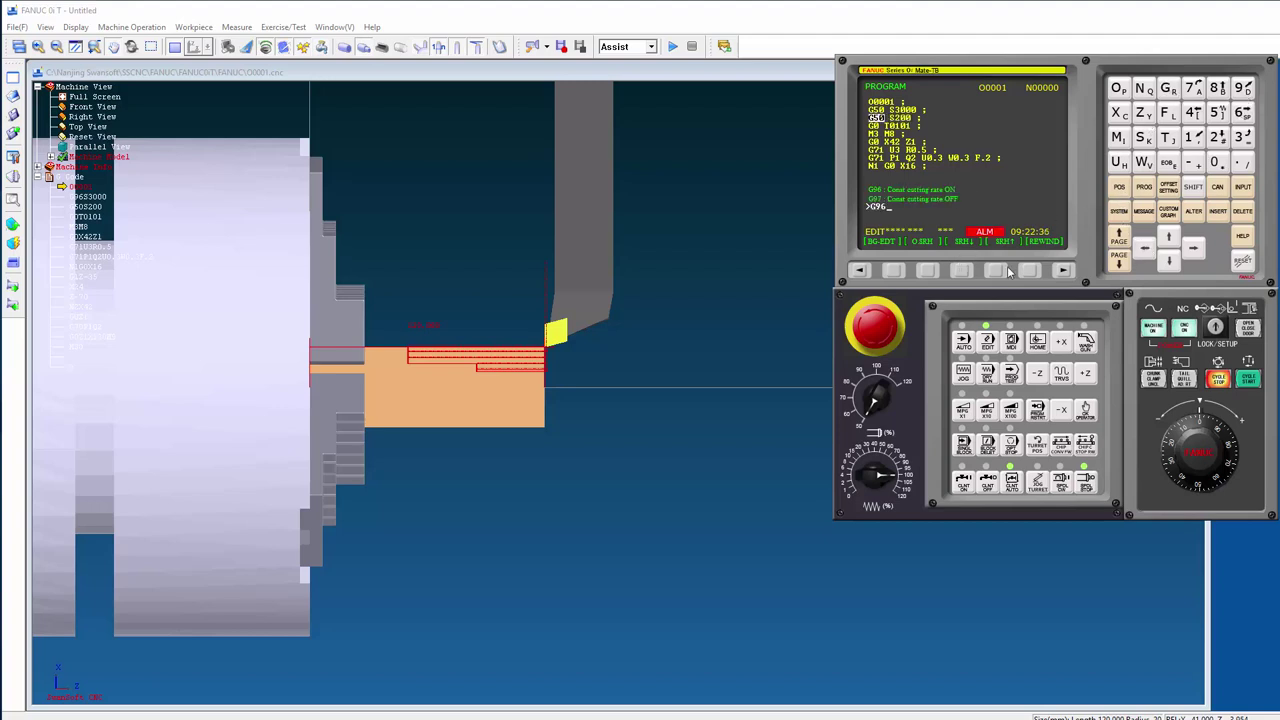
click(1193, 211)
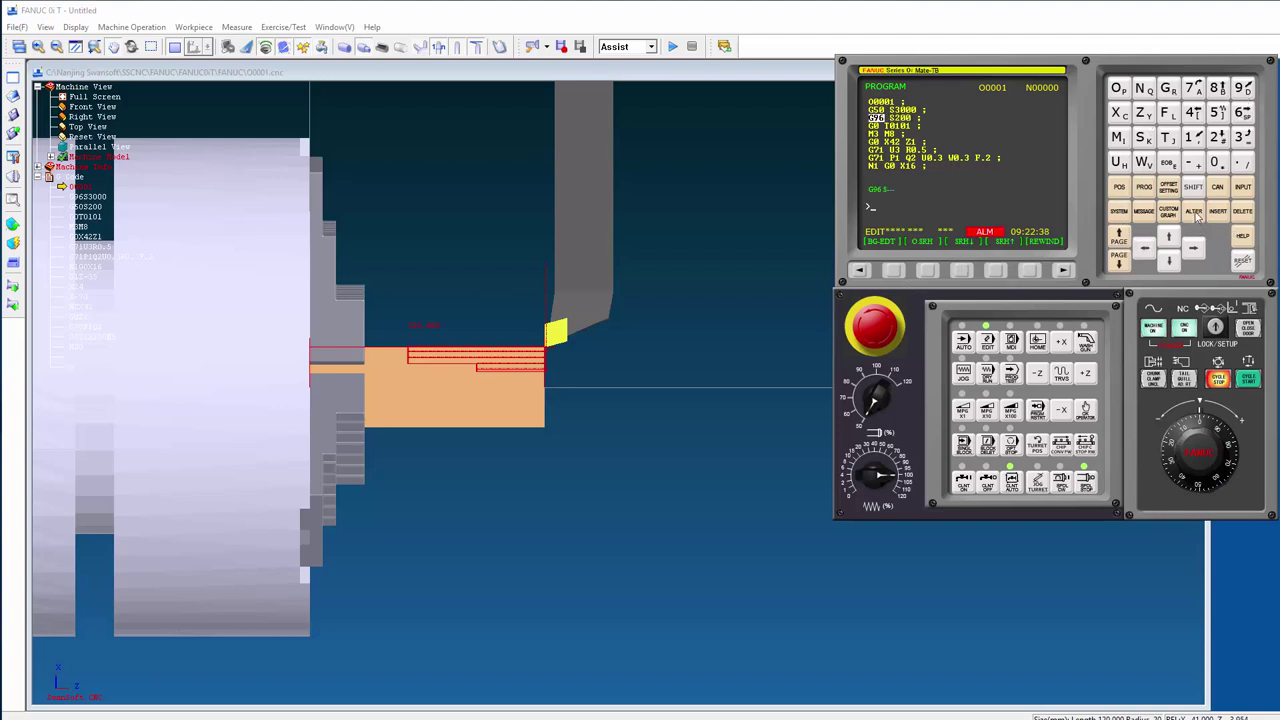
Correct the spindle speed word on that line to S200
click(1193, 248)
click(1144, 141)
click(1218, 137)
click(1216, 162)
click(1216, 162)
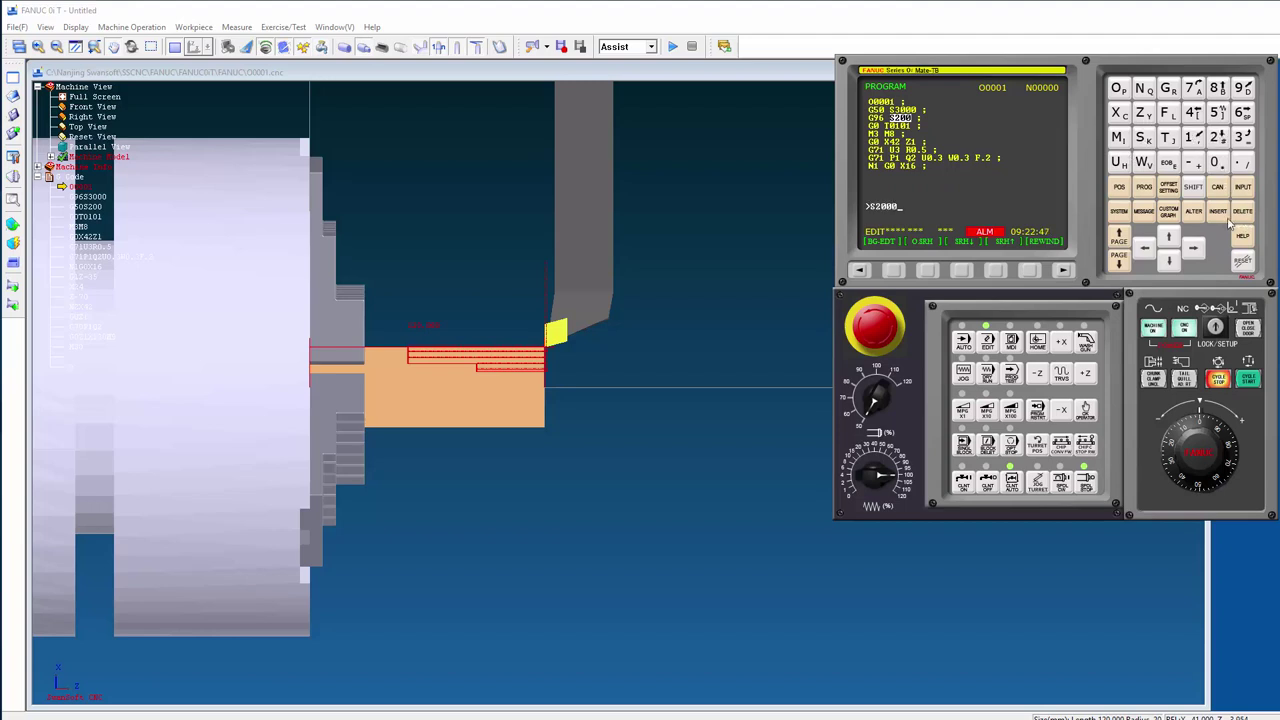
click(1218, 190)
Step down past the G0 X42 and G71 blocks to X16 on the N1 line
click(1172, 260)
click(1172, 260)
click(1172, 260)
click(1172, 260)
click(1172, 260)
click(1172, 260)
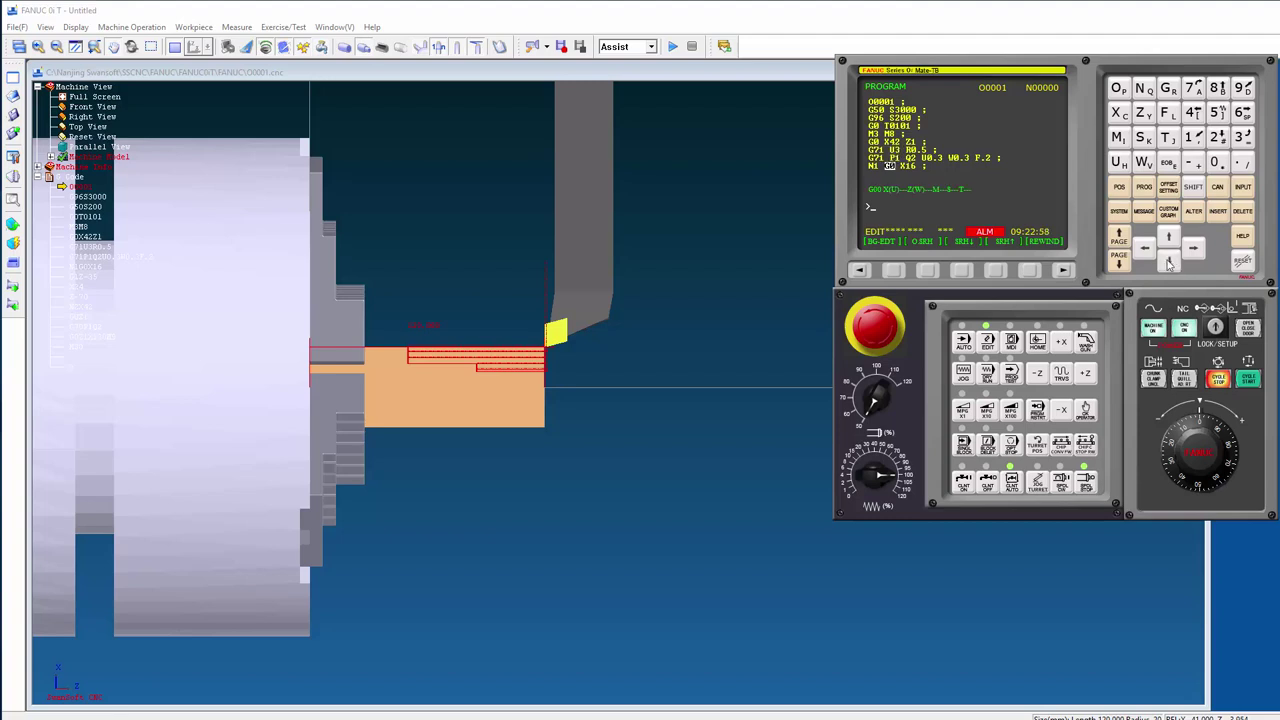
click(1192, 255)
Change the N1 diameter from X16 to X10 and the next Z-35 to Z0
click(1122, 114)
click(1191, 138)
click(1215, 162)
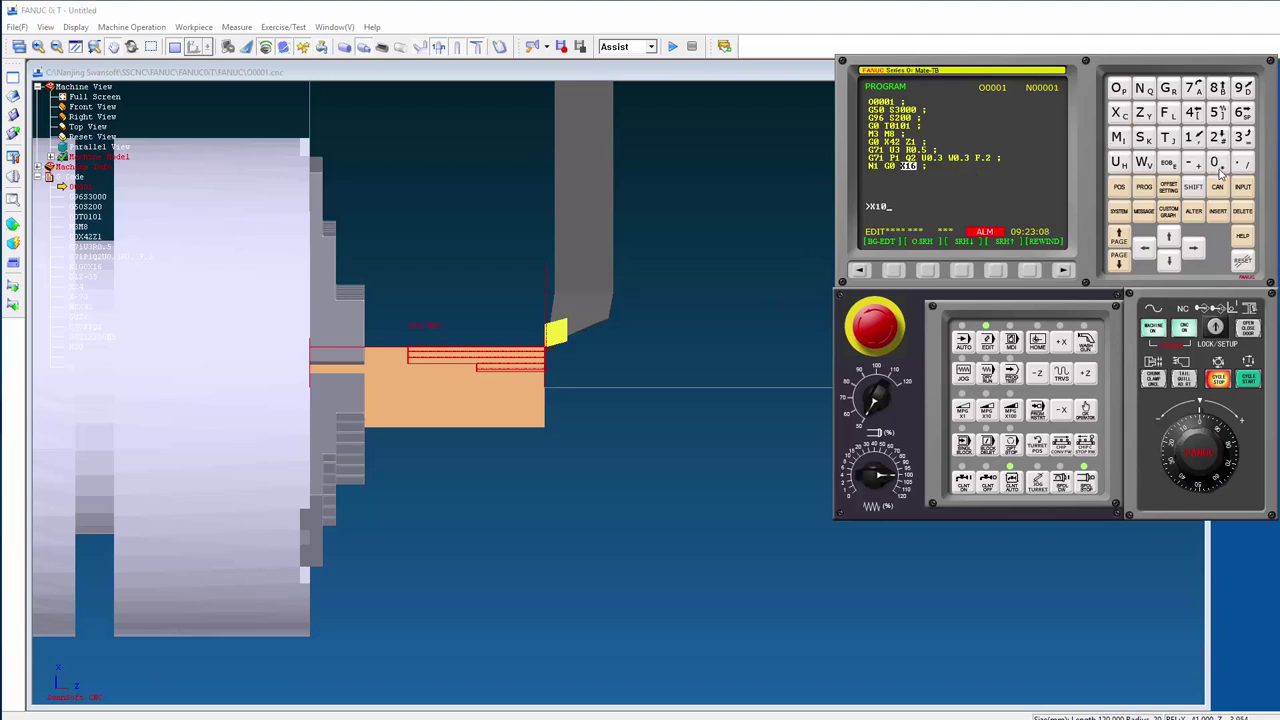
click(1194, 212)
click(1166, 262)
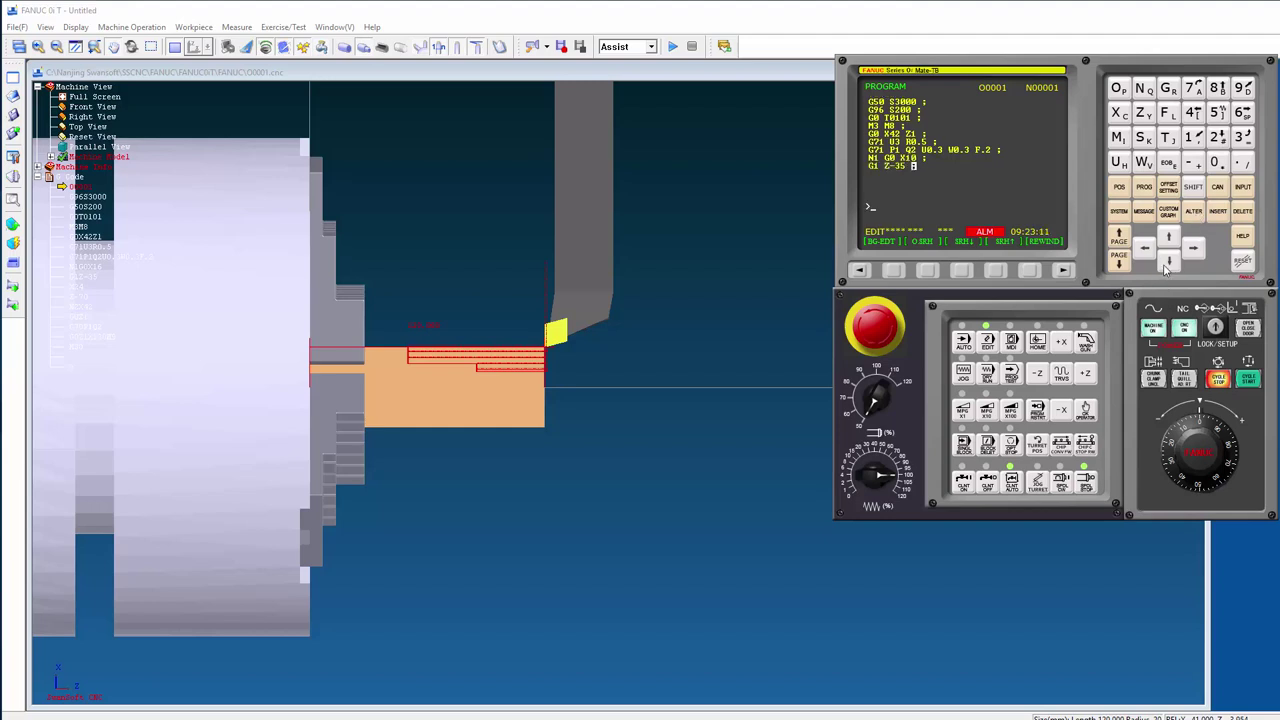
click(1145, 248)
click(1145, 115)
click(1216, 162)
click(1196, 212)
Replace X24 with X16 and add an R3 corner radius
click(1167, 262)
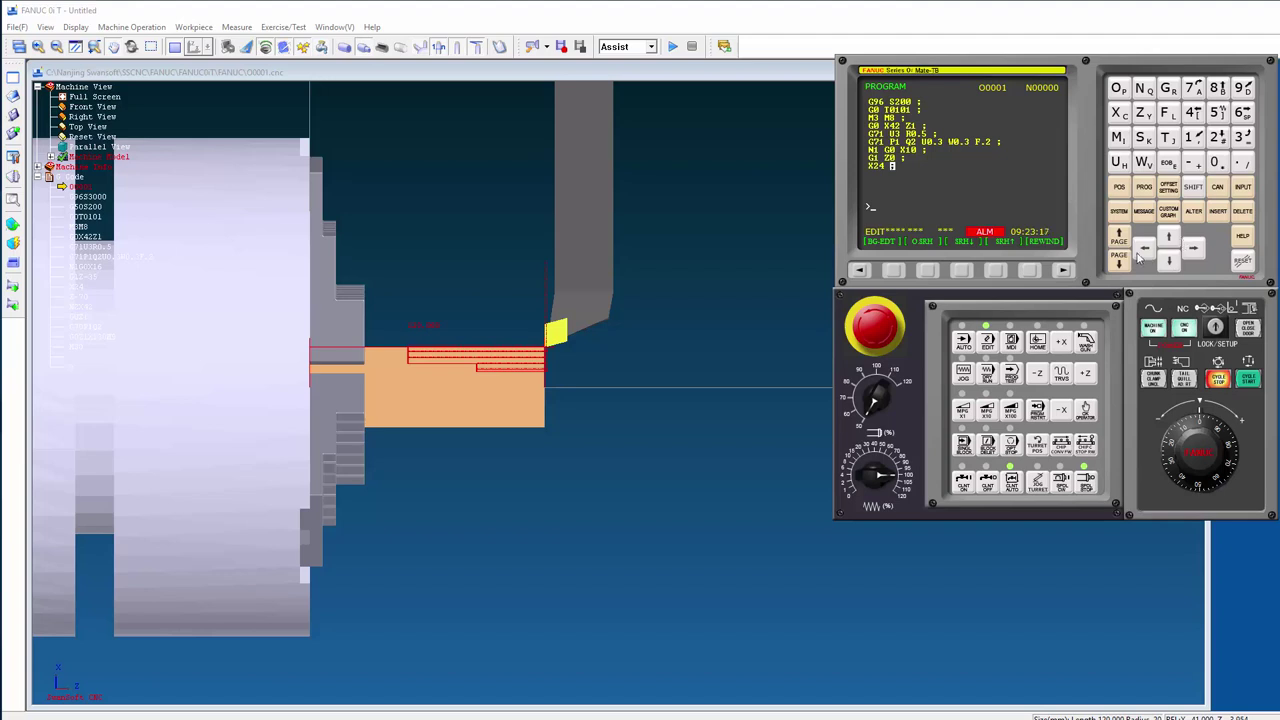
click(1144, 250)
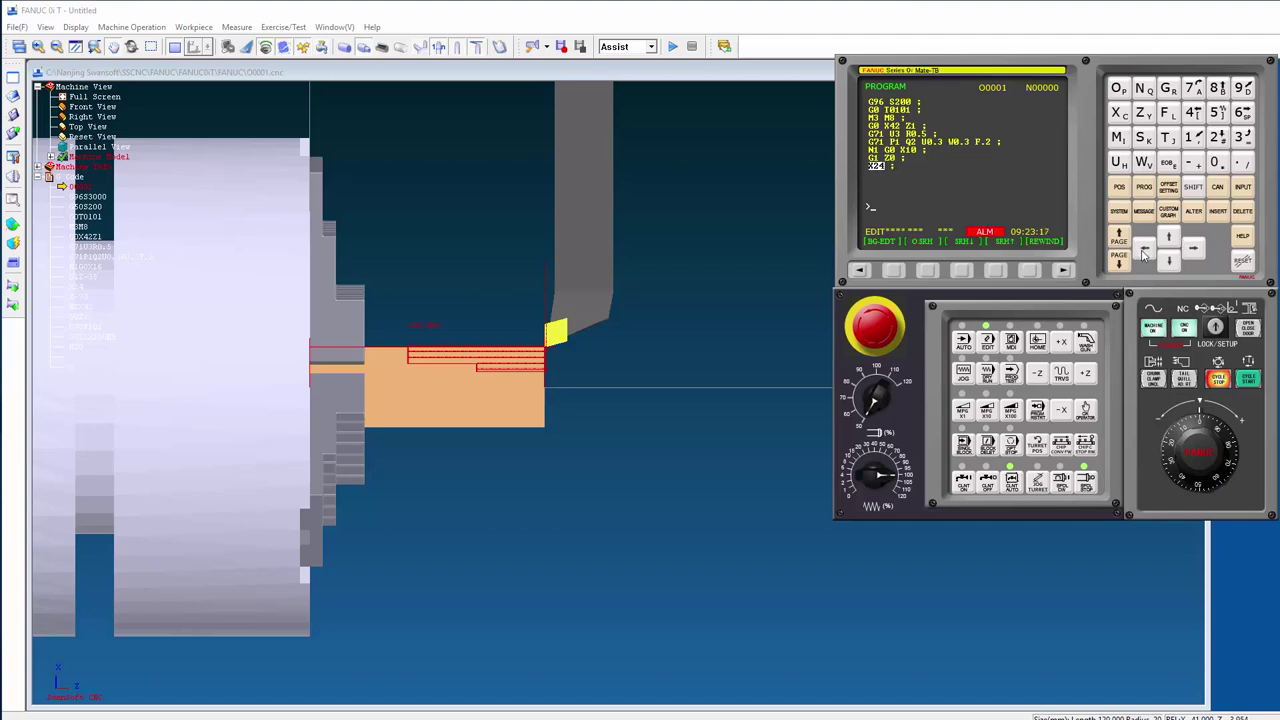
click(1136, 112)
click(1194, 137)
click(1236, 116)
click(1194, 214)
click(1193, 187)
click(1174, 92)
click(1243, 138)
click(1218, 212)
Change the Z-70 move to Z-35
click(1170, 261)
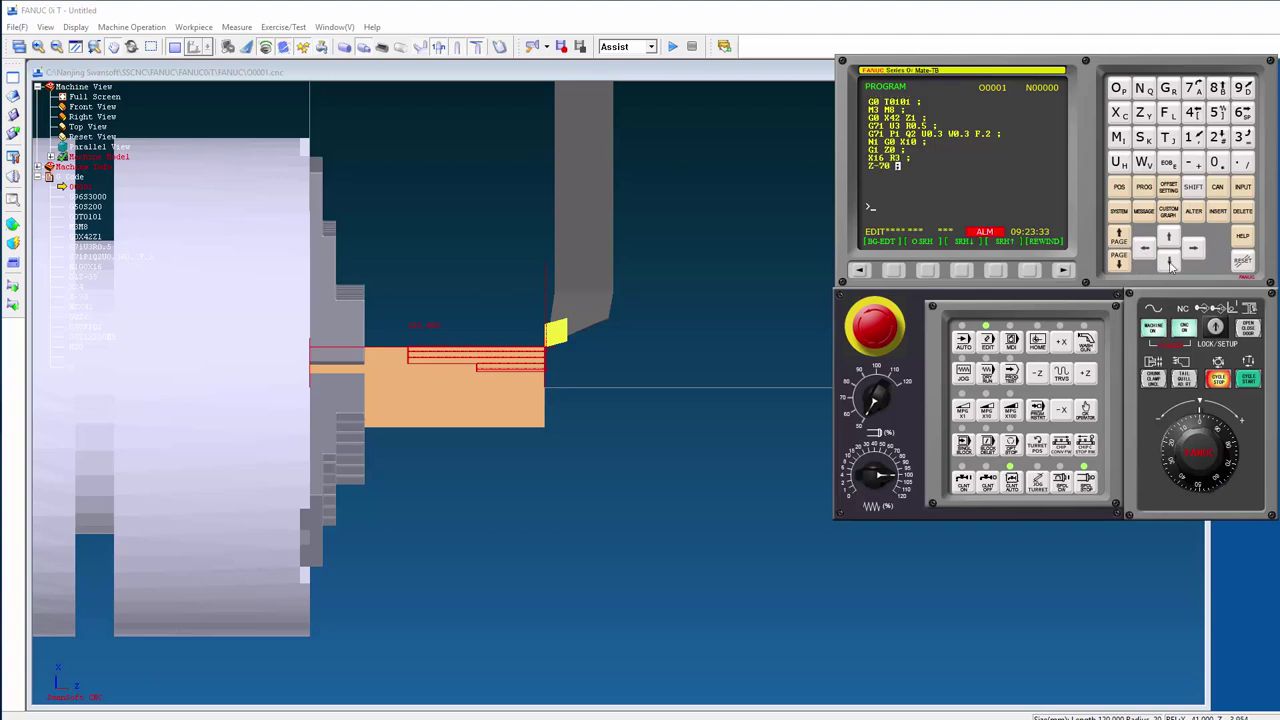
click(1141, 112)
click(1193, 162)
click(1241, 138)
click(1220, 113)
click(1196, 211)
Insert a new radius block with R3 before the N2 X42 line
click(1170, 261)
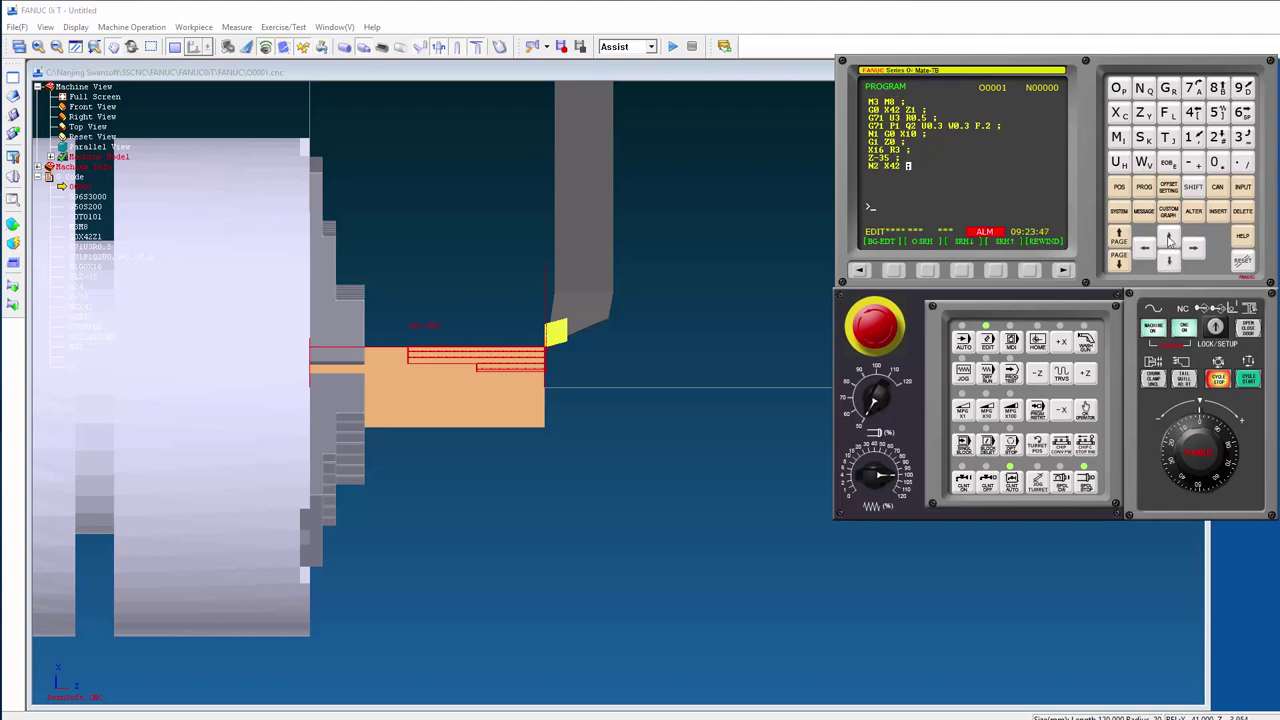
click(1116, 114)
click(1194, 114)
click(1193, 187)
click(1175, 92)
click(1236, 140)
click(1174, 158)
click(1223, 213)
click(1168, 260)
Correct the mistyped X4 in the new block to X24
click(1169, 237)
click(1146, 249)
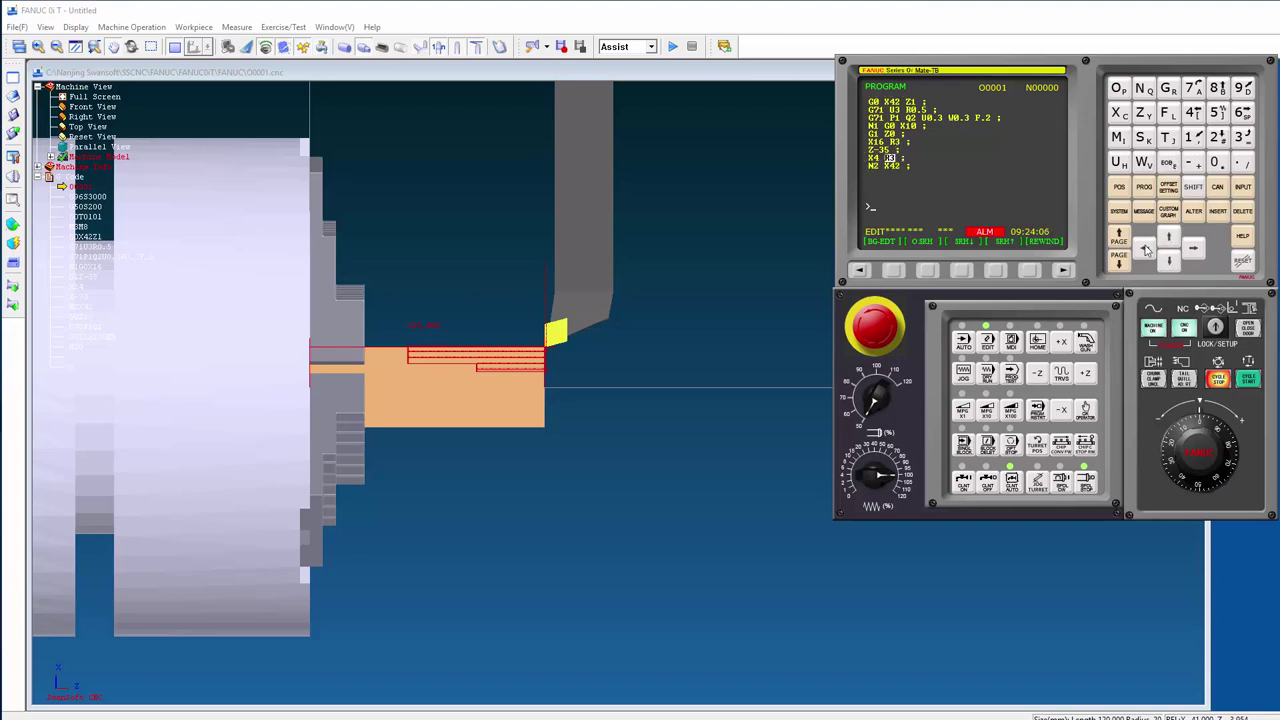
click(1146, 249)
click(1124, 116)
click(1214, 139)
click(1197, 119)
click(1195, 213)
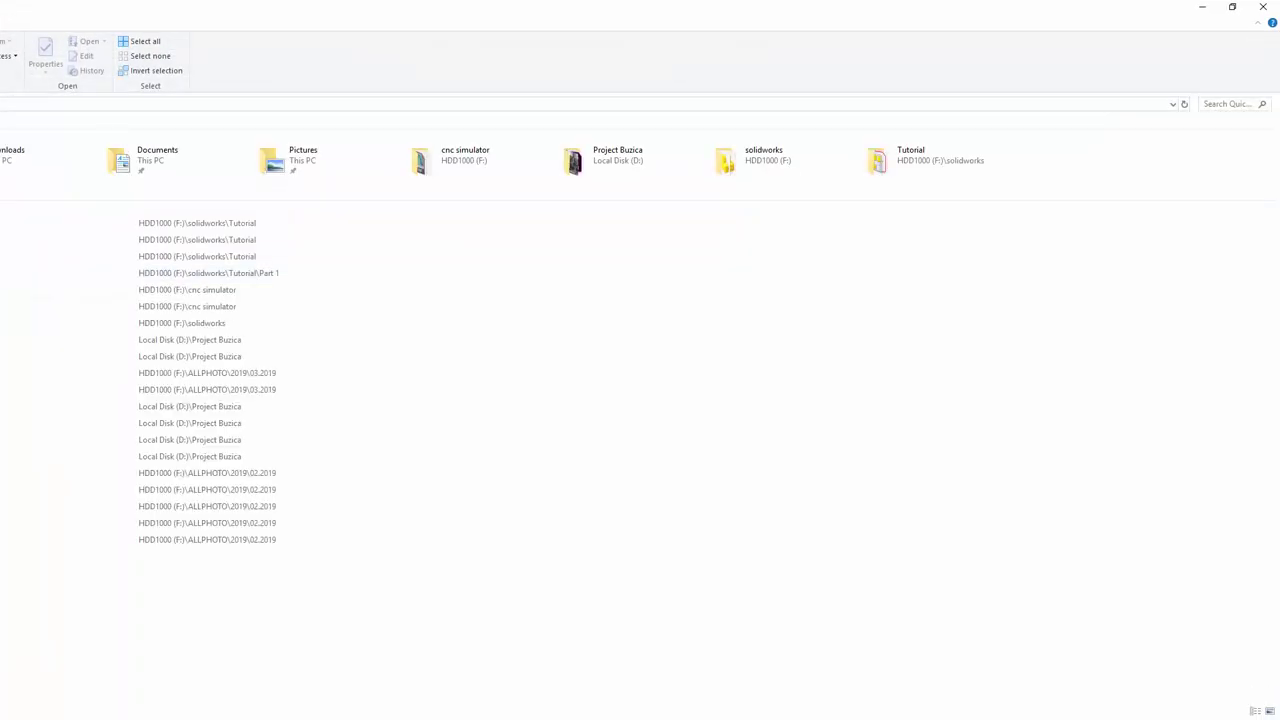
Check the shaft drawing PDF's dimensions, then return to the simulator
double_click(620, 339)
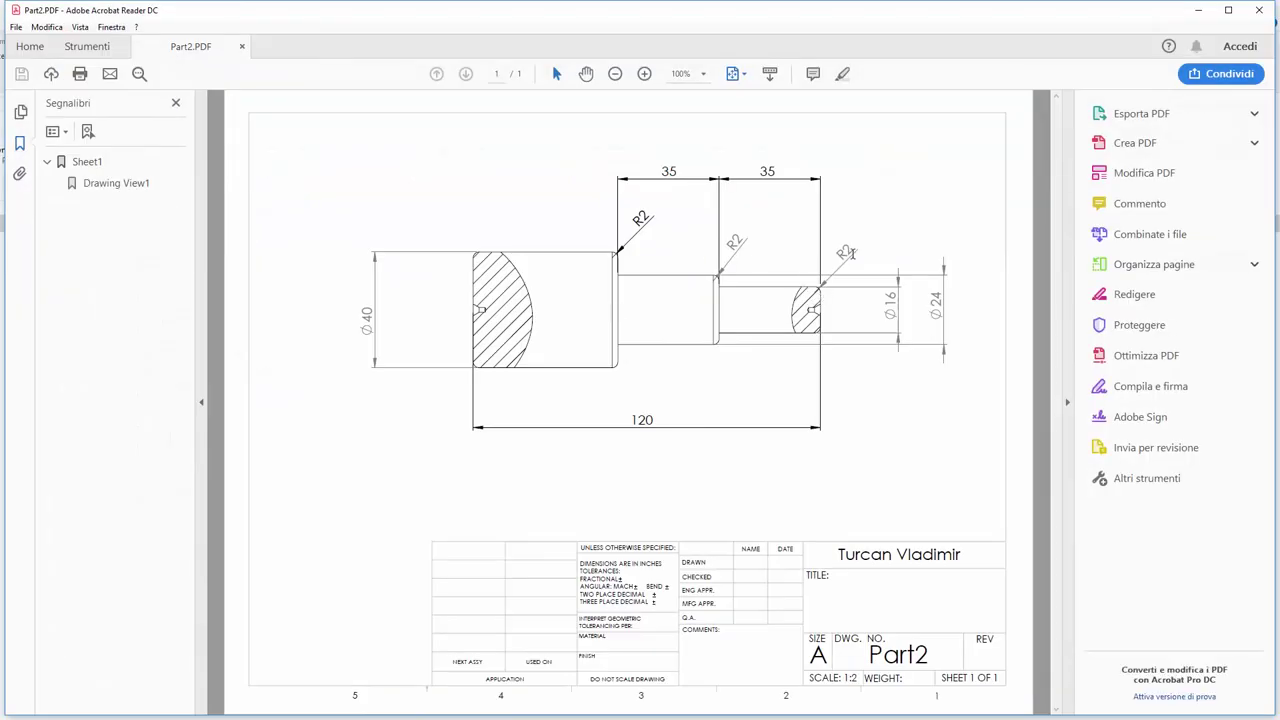
click(1259, 9)
click(1264, 6)
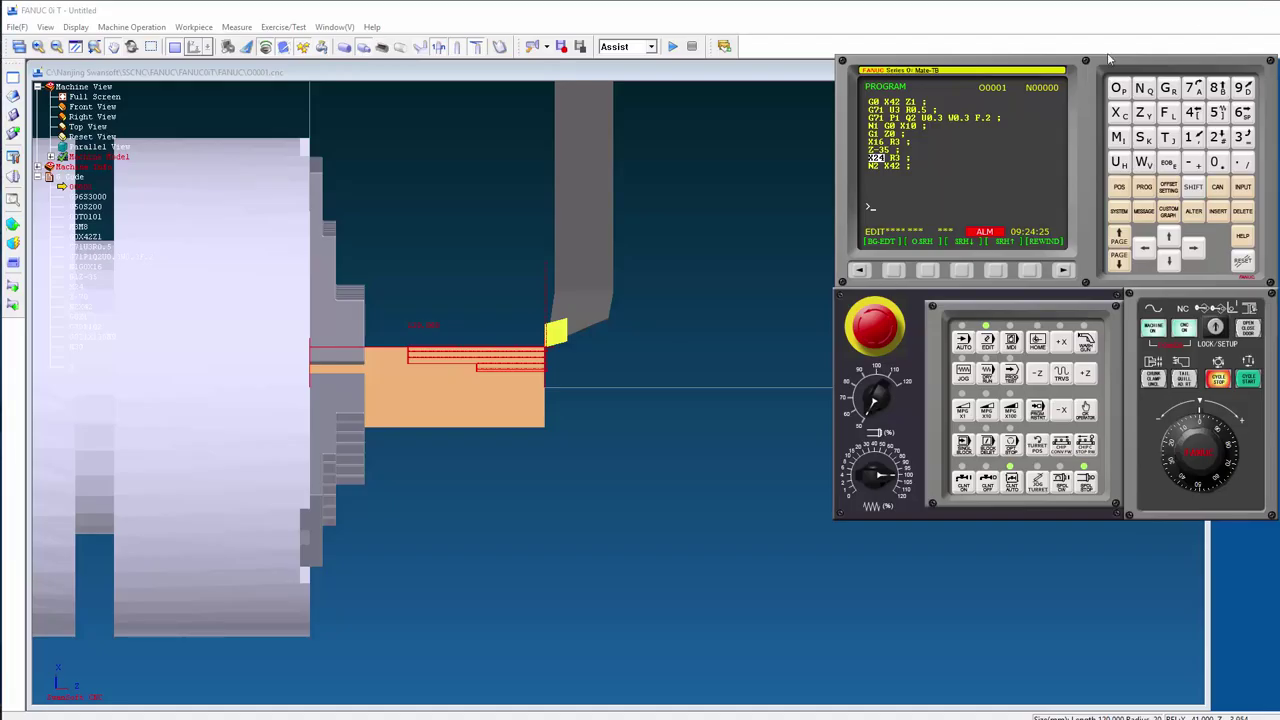
Change the R3 fillets on the X16 and X24 lines to R2
click(1170, 238)
click(1172, 239)
click(1195, 250)
click(1194, 188)
click(1175, 96)
click(1219, 145)
click(1194, 213)
click(1168, 261)
click(1195, 249)
click(1193, 188)
click(1171, 93)
click(1218, 137)
click(1199, 214)
Insert a Z-70 block after the X24 R2 line
click(1193, 248)
click(1143, 113)
click(1193, 162)
click(1193, 88)
click(1218, 162)
click(1219, 213)
click(1168, 260)
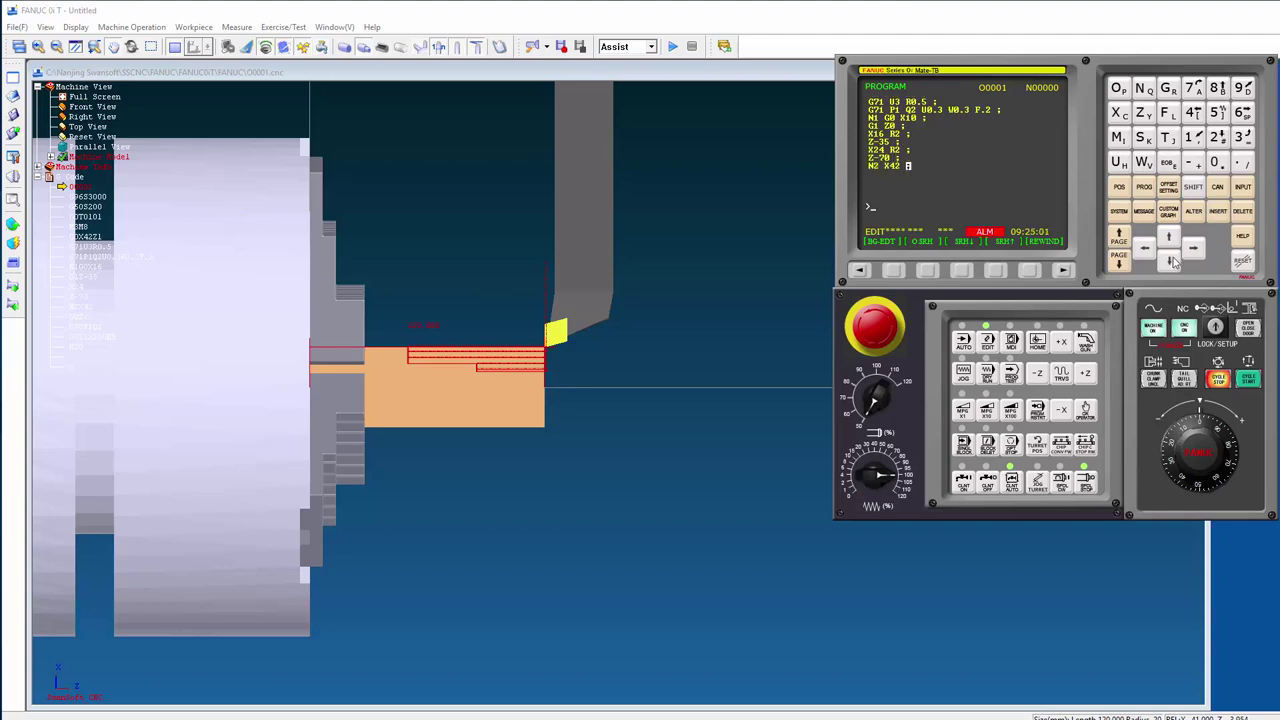
click(1168, 236)
Insert an X40 block with an R2 fillet after Z-70
click(1196, 250)
click(1168, 238)
click(1166, 262)
click(1196, 252)
click(1168, 238)
click(1121, 113)
click(1193, 118)
click(1219, 164)
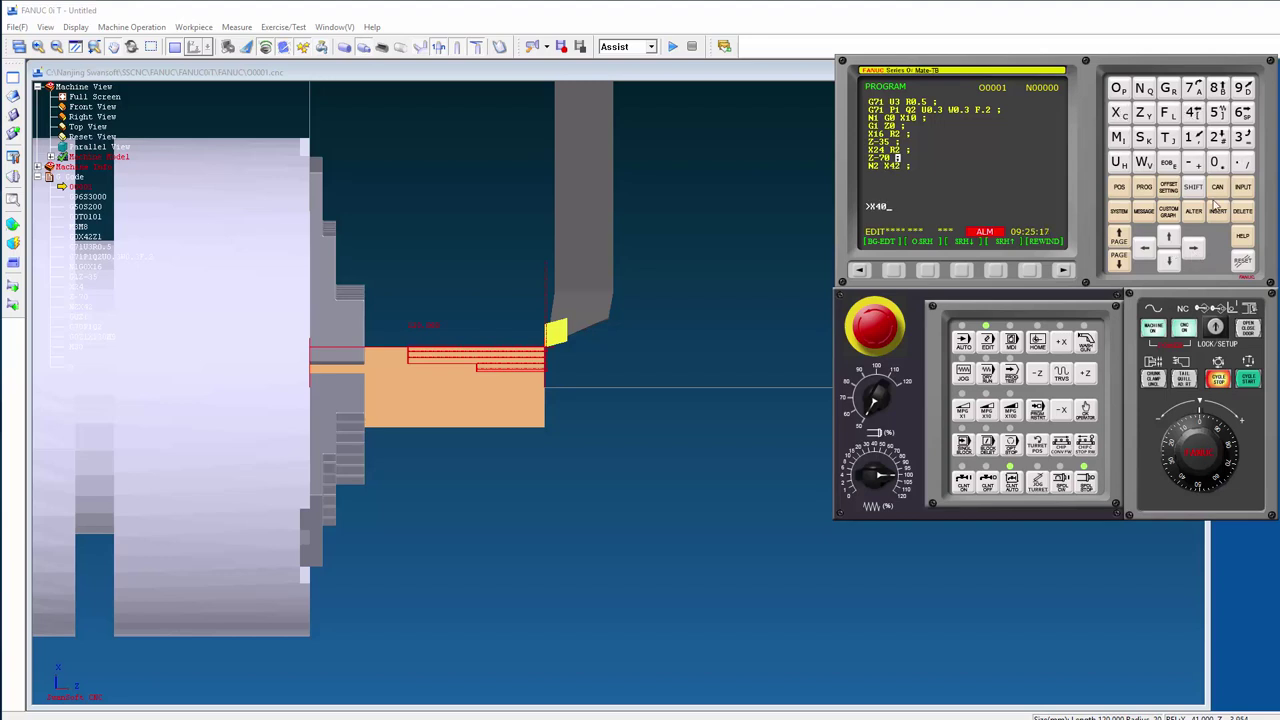
click(1168, 163)
click(1218, 212)
click(1150, 250)
click(1166, 90)
click(1217, 137)
click(1218, 211)
Insert a Z-120 block after X40 R2, before N2 X42
click(1171, 263)
click(1171, 240)
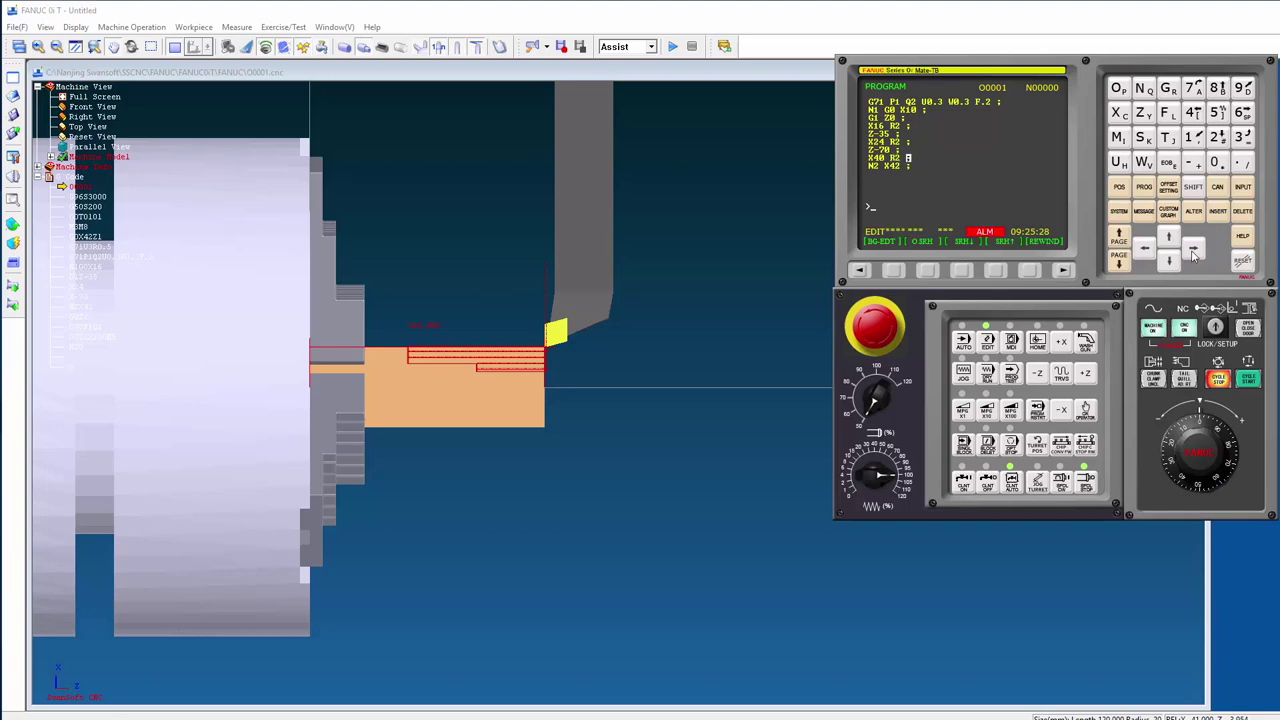
click(1140, 114)
click(1192, 165)
click(1192, 137)
click(1217, 137)
click(1214, 162)
click(1168, 162)
click(1219, 212)
Move to the program end and switch to AUTO to redraw the toolpath
click(1169, 259)
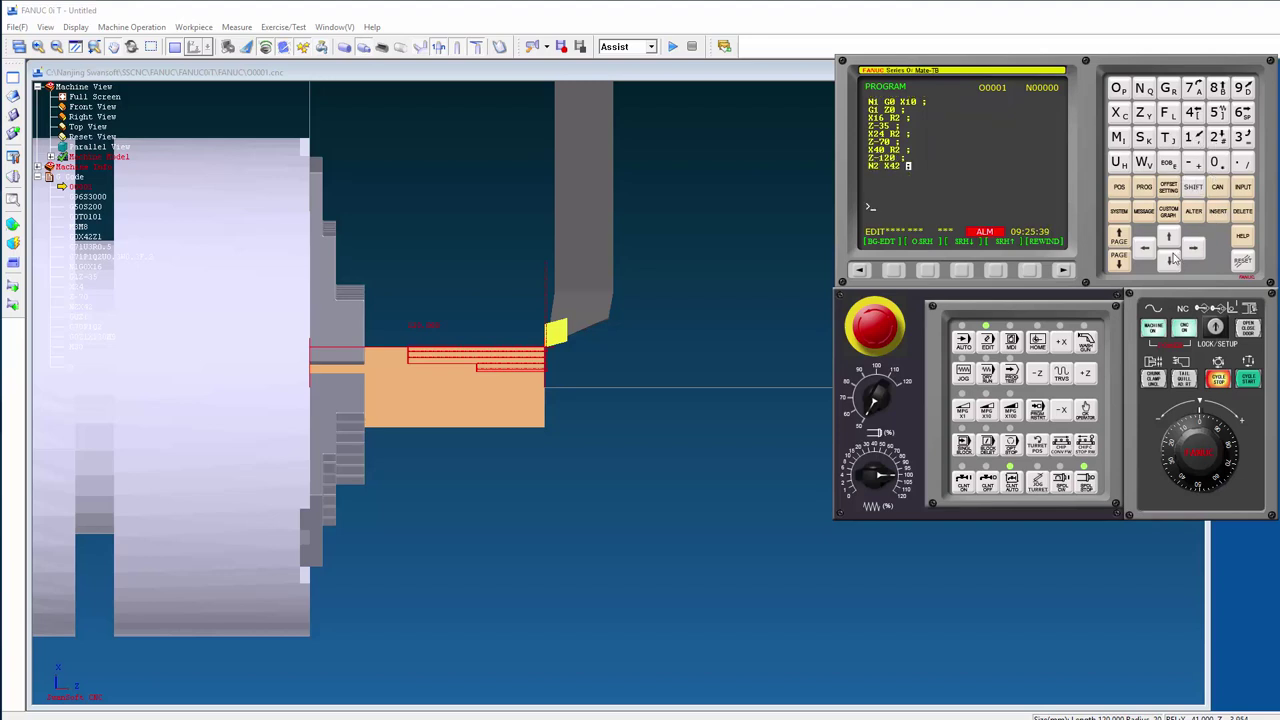
click(1169, 259)
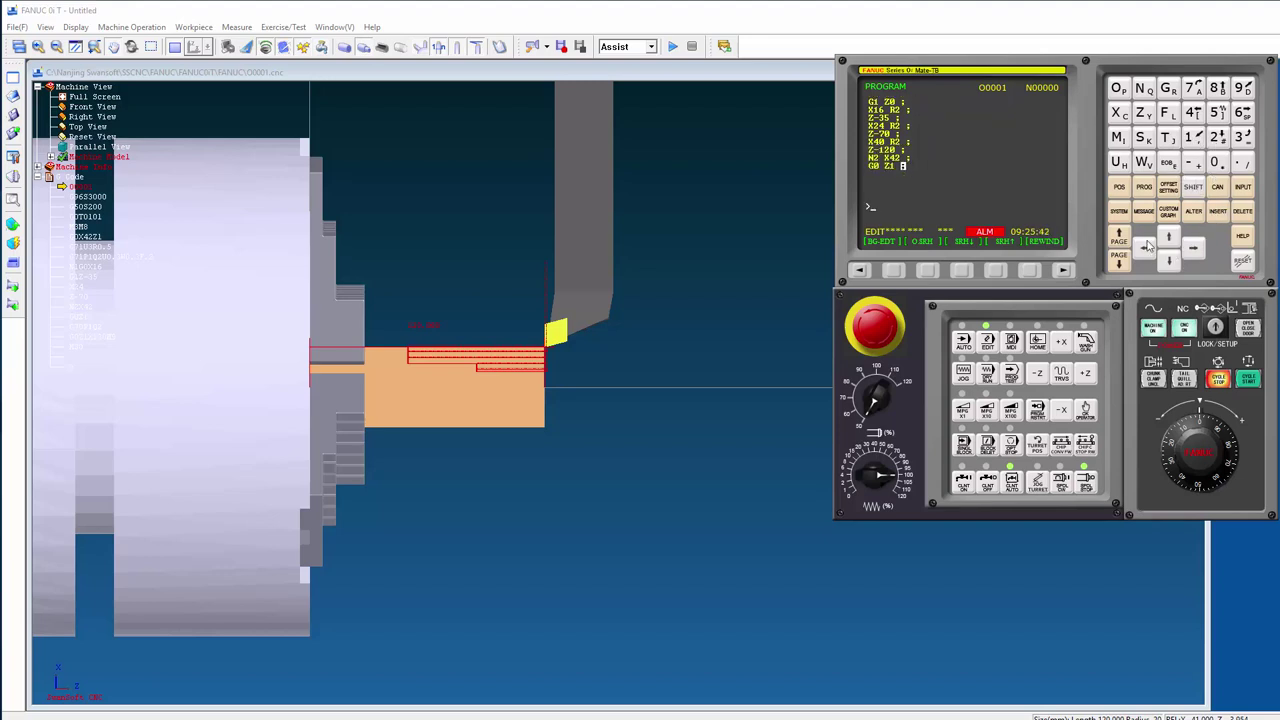
click(1169, 261)
click(1169, 261)
click(1169, 261)
click(1169, 261)
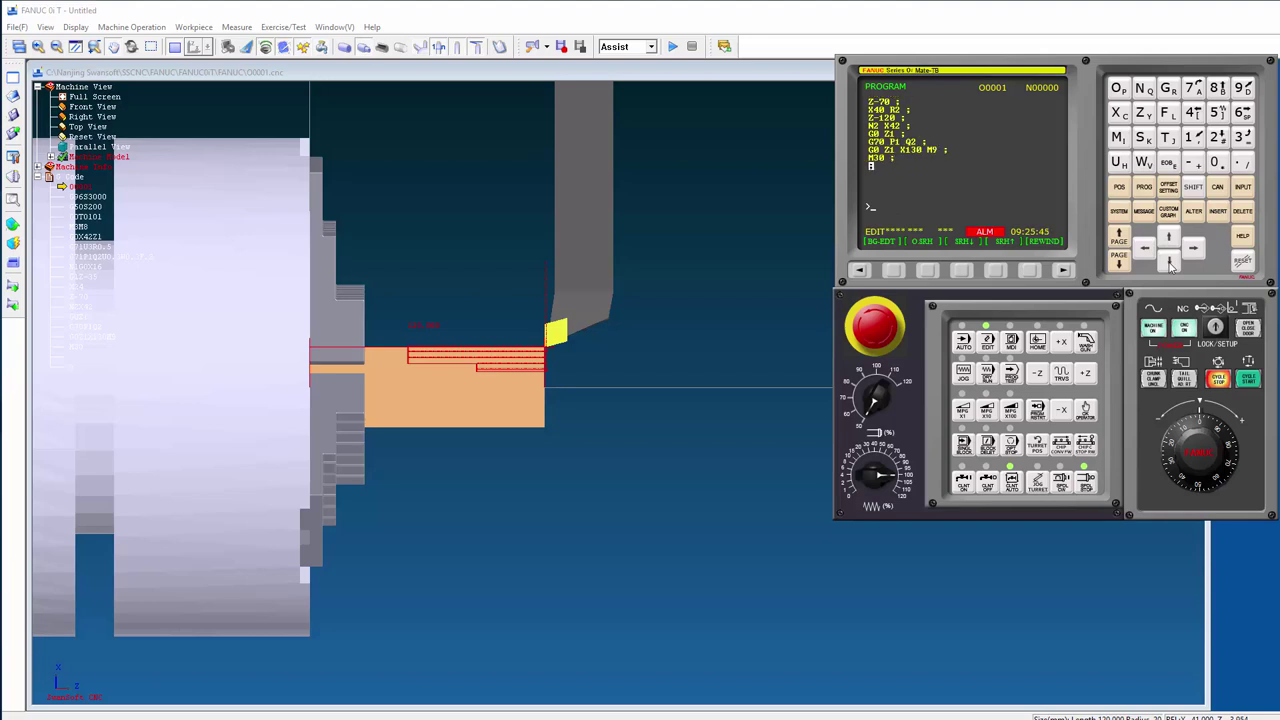
click(1242, 260)
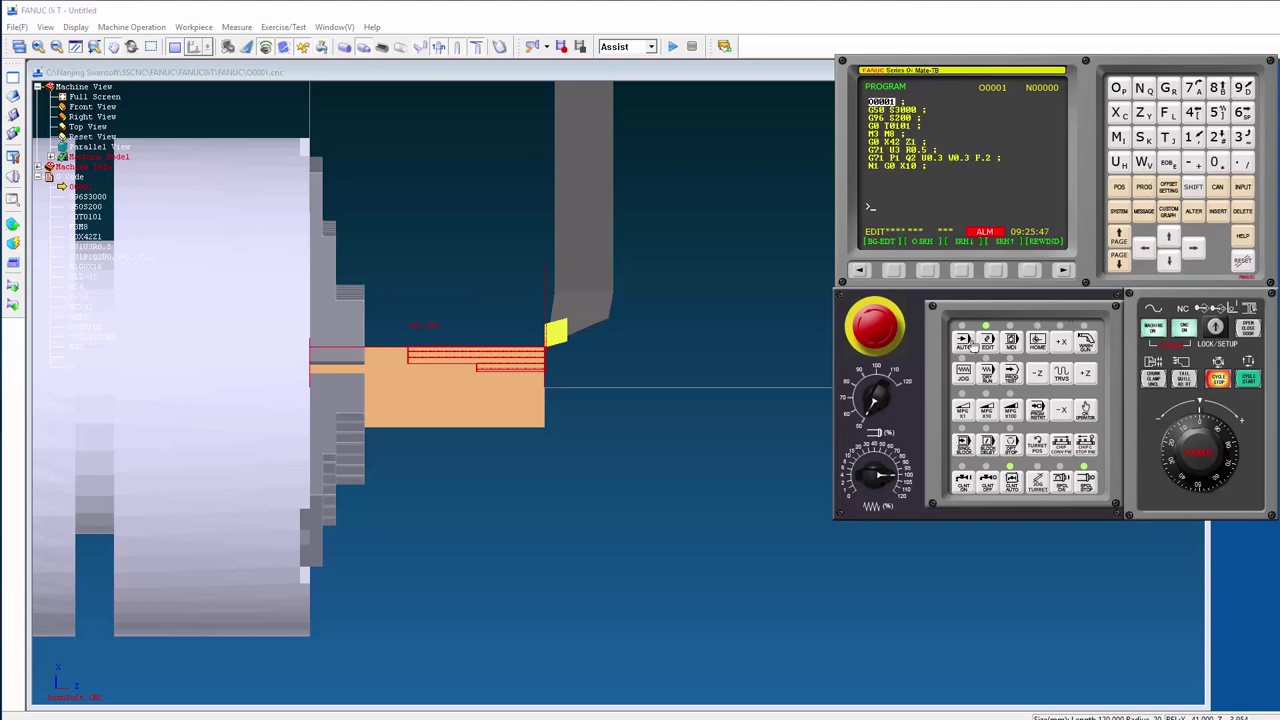
click(962, 340)
scroll(477, 380, up, 2)
scroll(477, 380, up, 3)
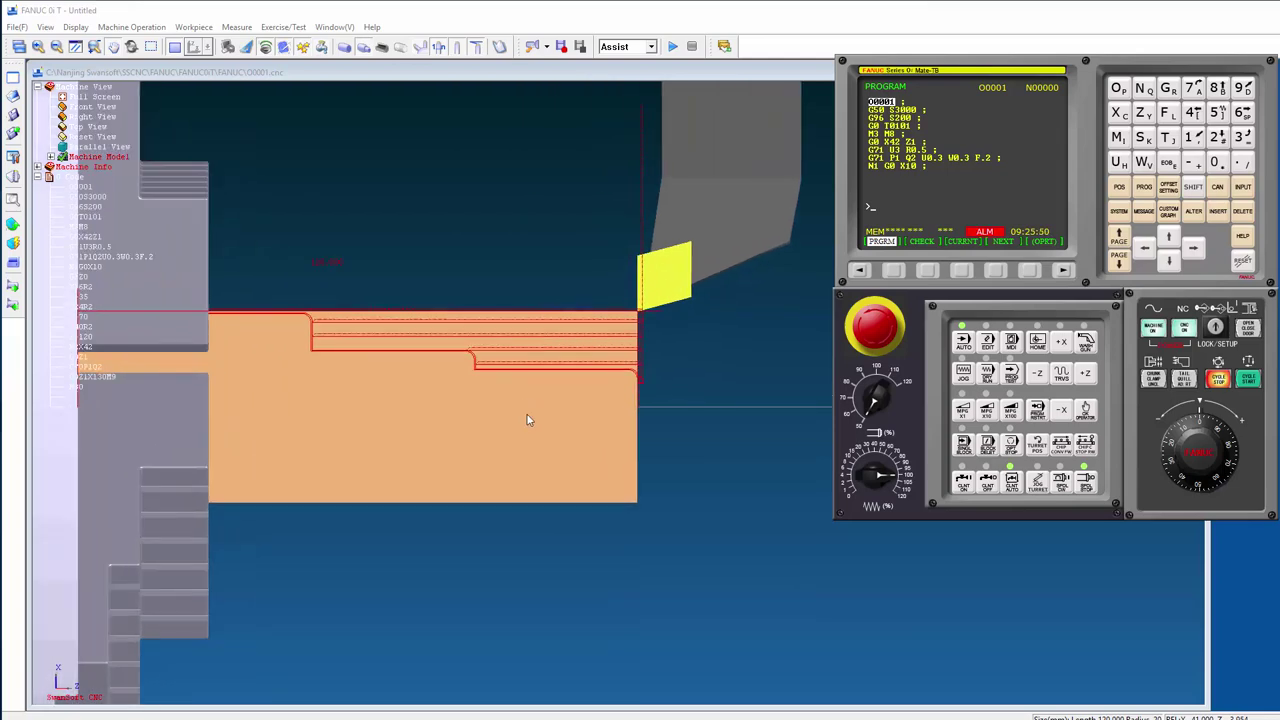
scroll(459, 340, up, 2)
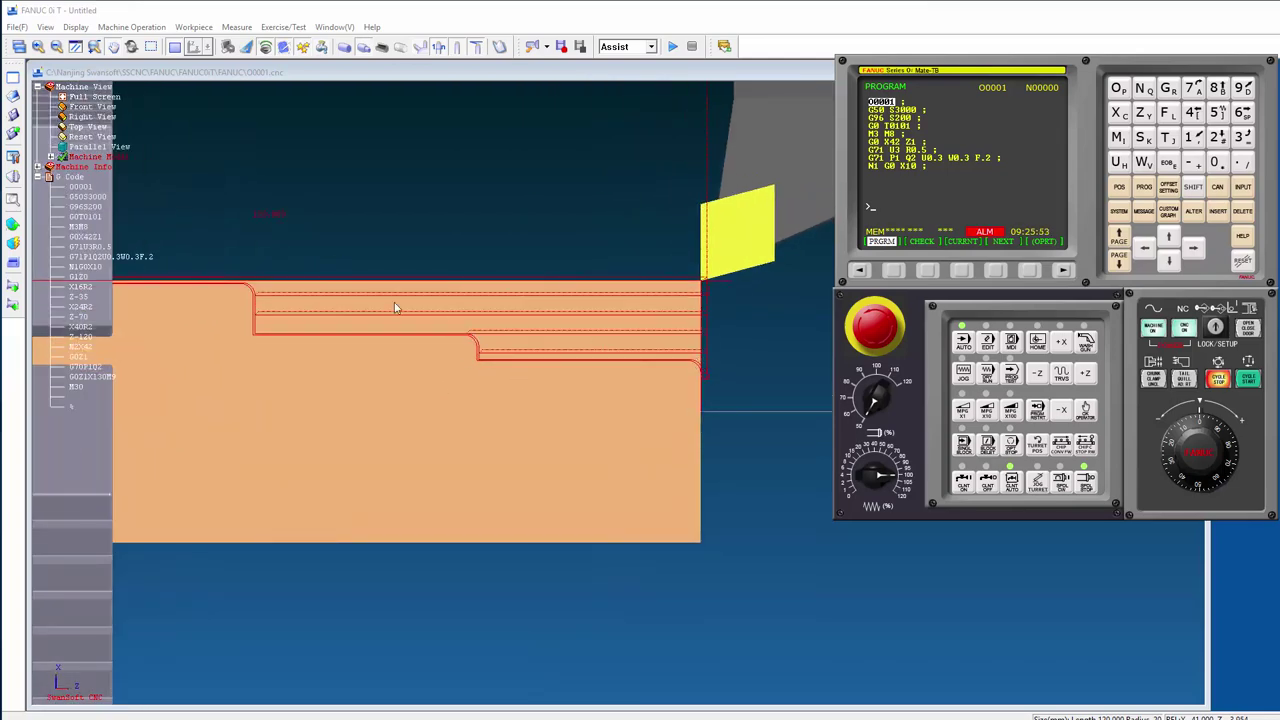
scroll(230, 318, up, 1)
scroll(220, 316, down, 1)
scroll(170, 315, down, 2)
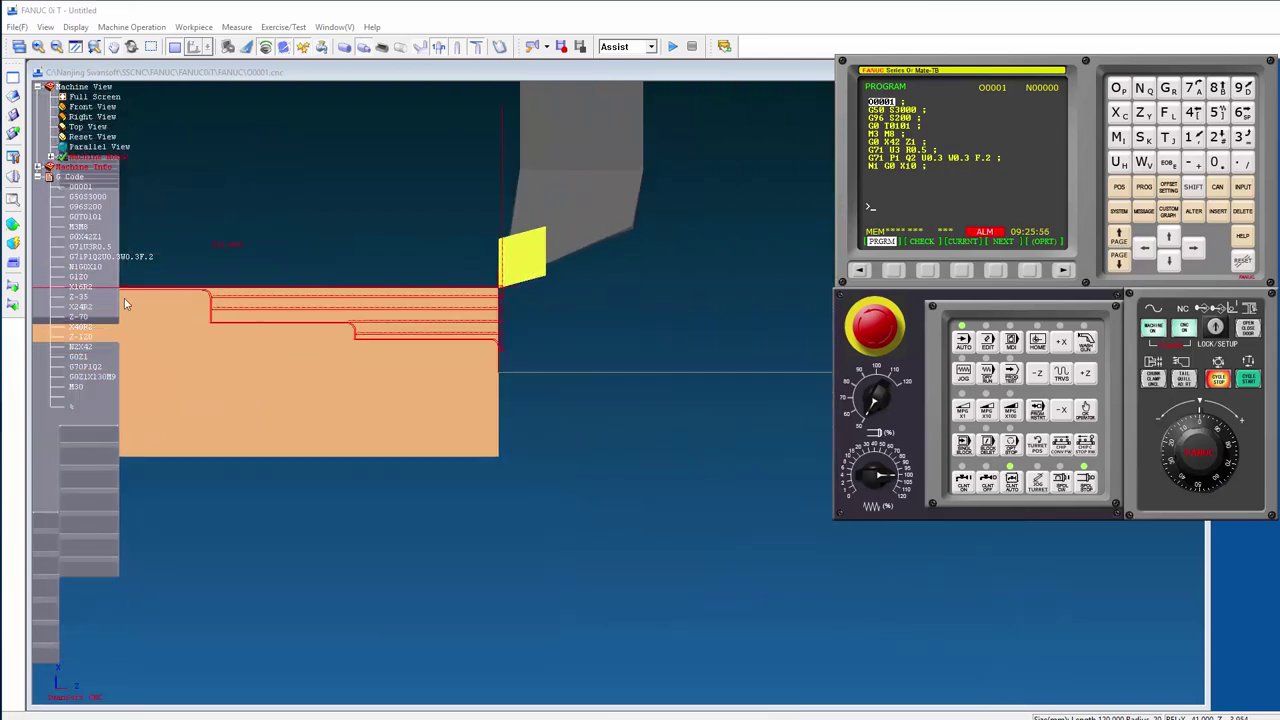
scroll(149, 325, up, 1)
scroll(149, 330, down, 2)
scroll(145, 340, down, 2)
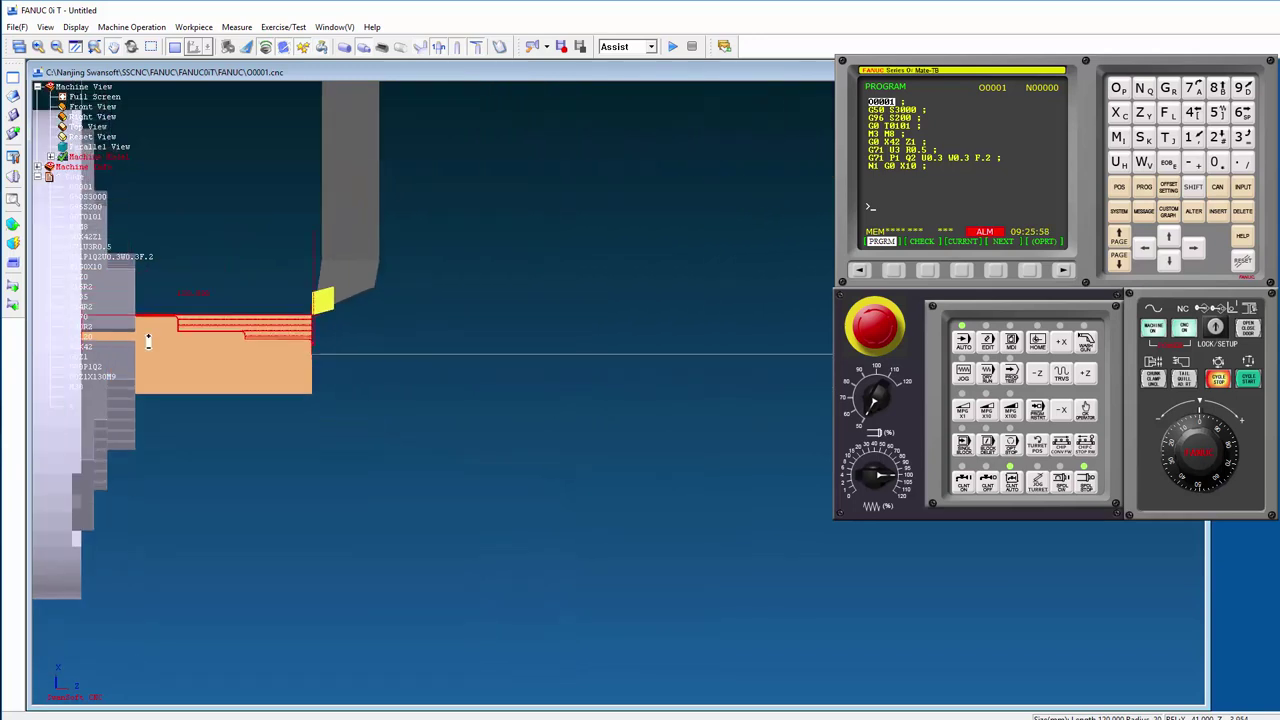
scroll(145, 332, up, 1)
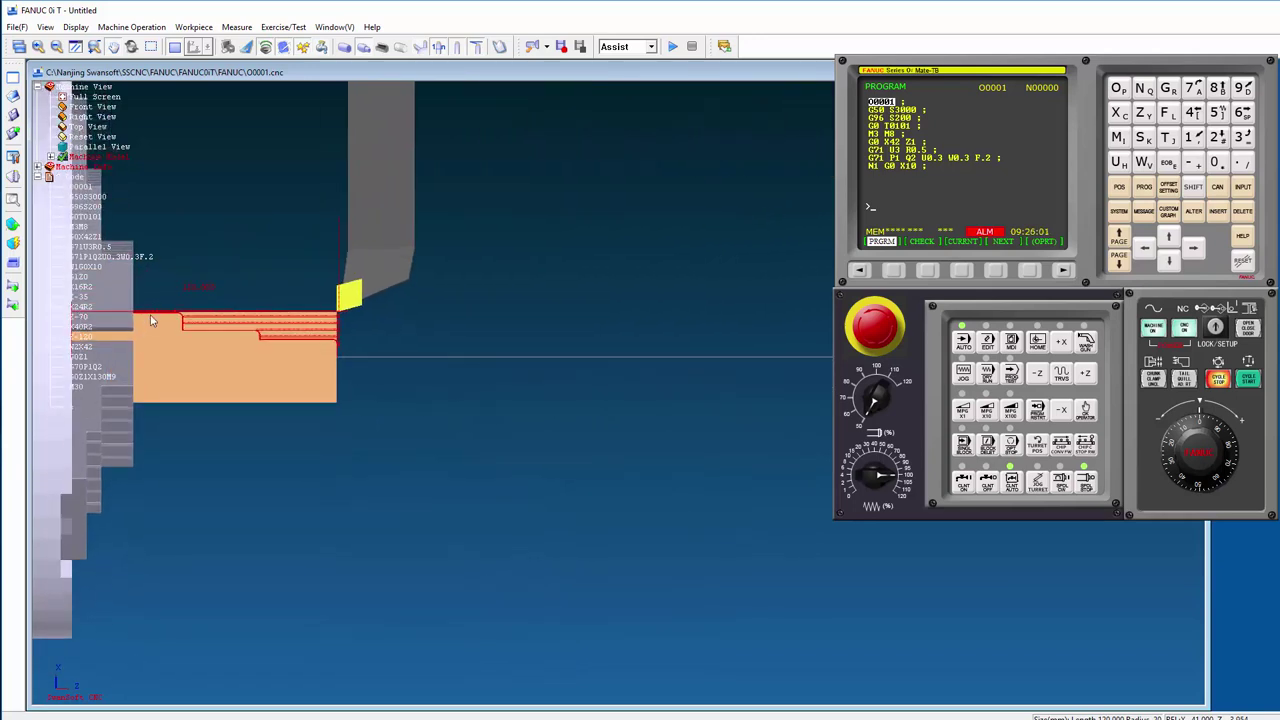
scroll(140, 324, down, 1)
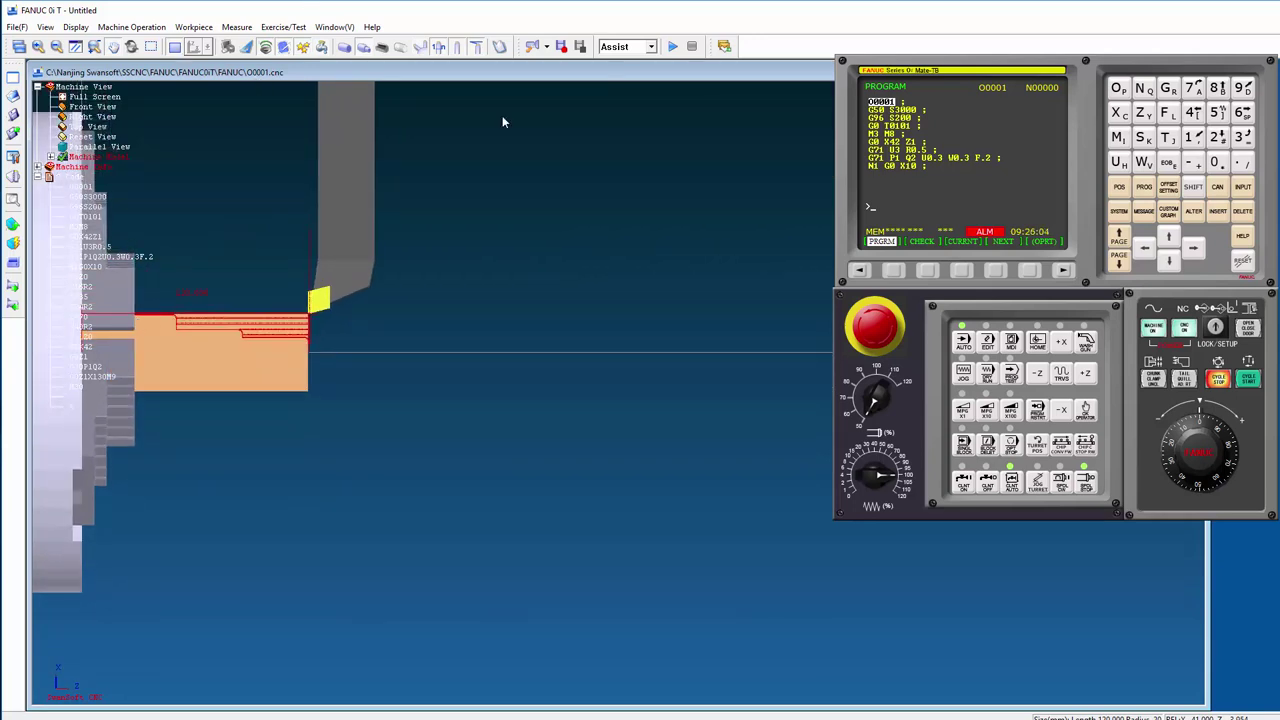
Return to EDIT mode and move the cursor to the Z-120 block in O0001
click(988, 342)
click(1168, 260)
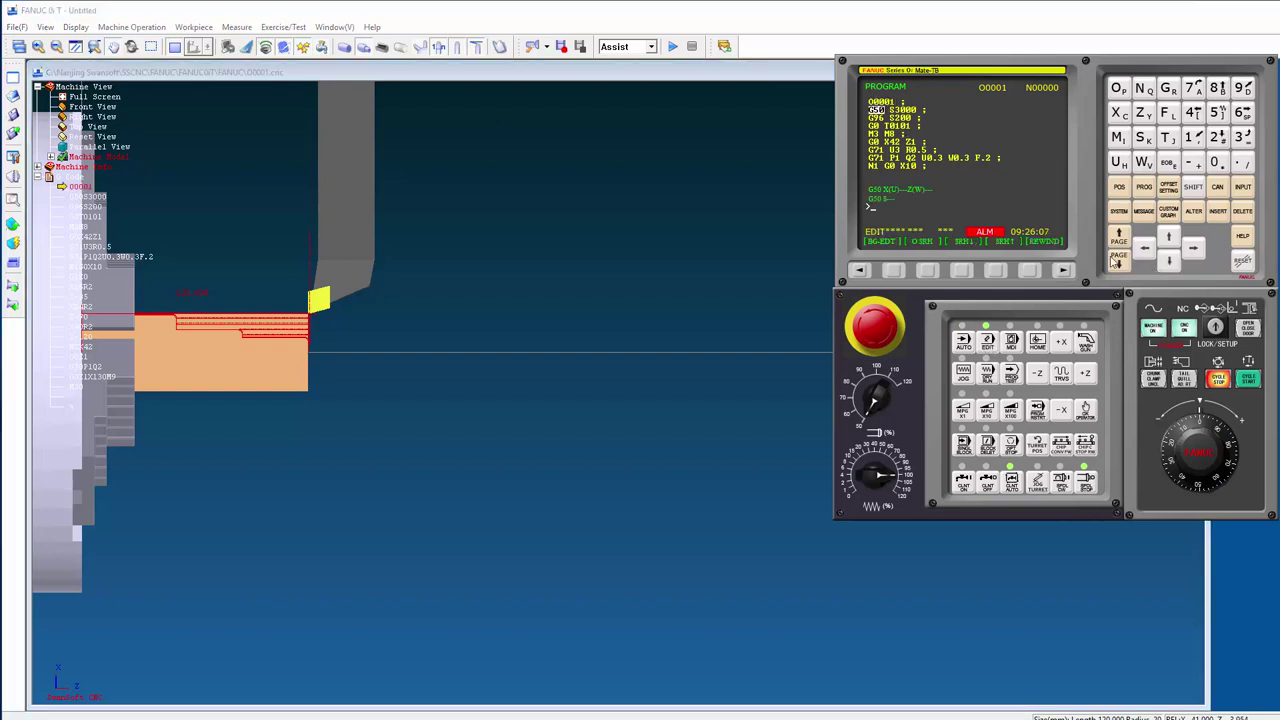
click(1120, 262)
click(1168, 262)
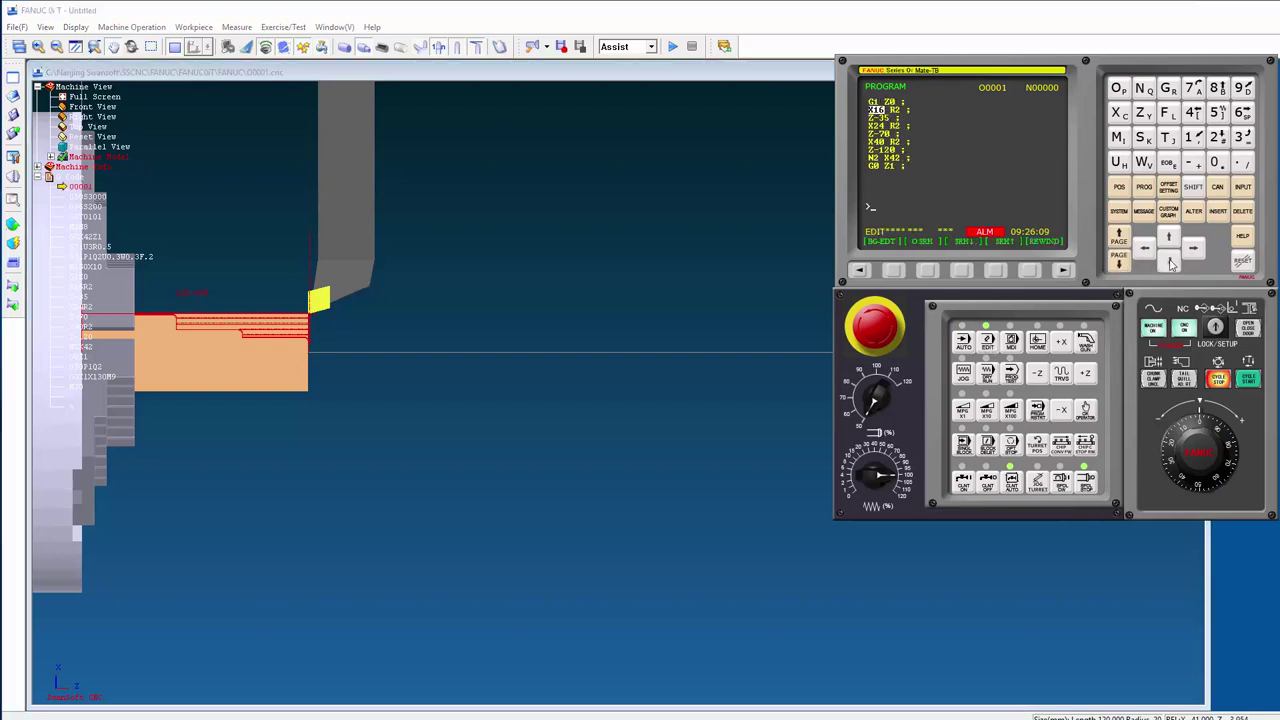
click(1168, 262)
click(1168, 262)
click(1168, 262)
click(1168, 262)
click(1168, 262)
Alter Z-120 to Z-100 and redraw the toolpath in AUTO mode
click(1143, 110)
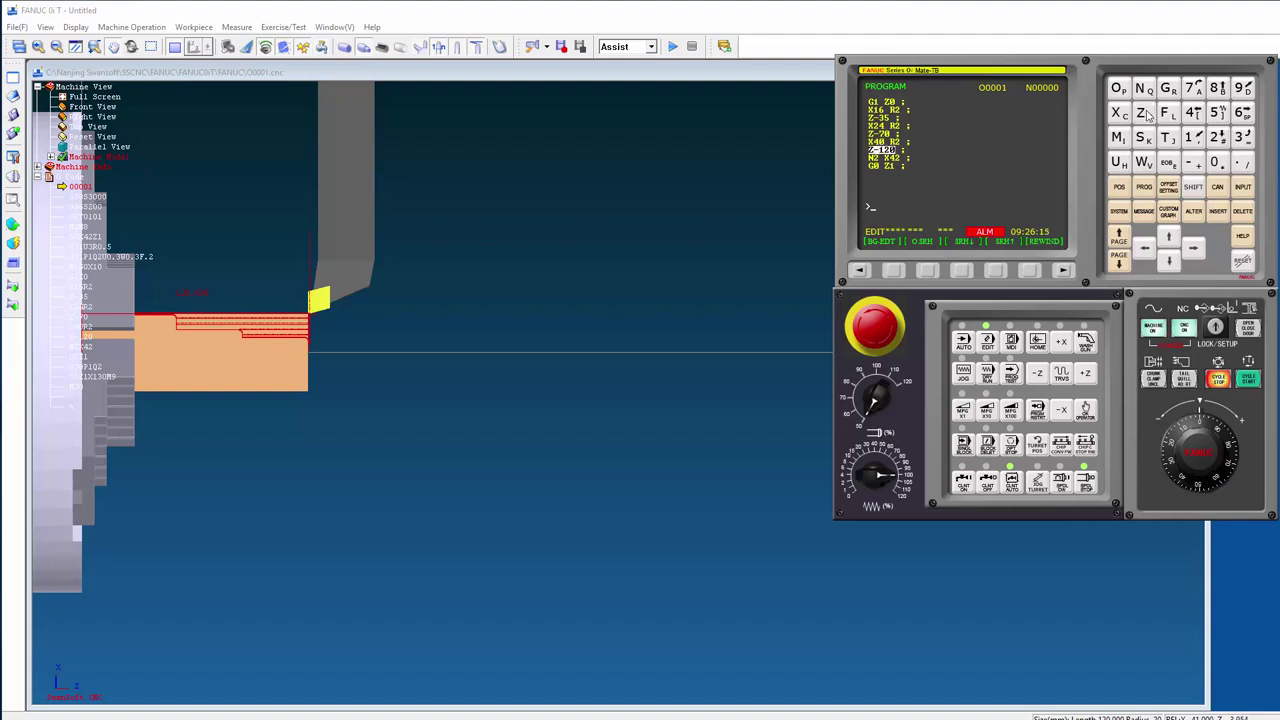
click(1194, 164)
click(1196, 140)
click(1194, 212)
click(1242, 261)
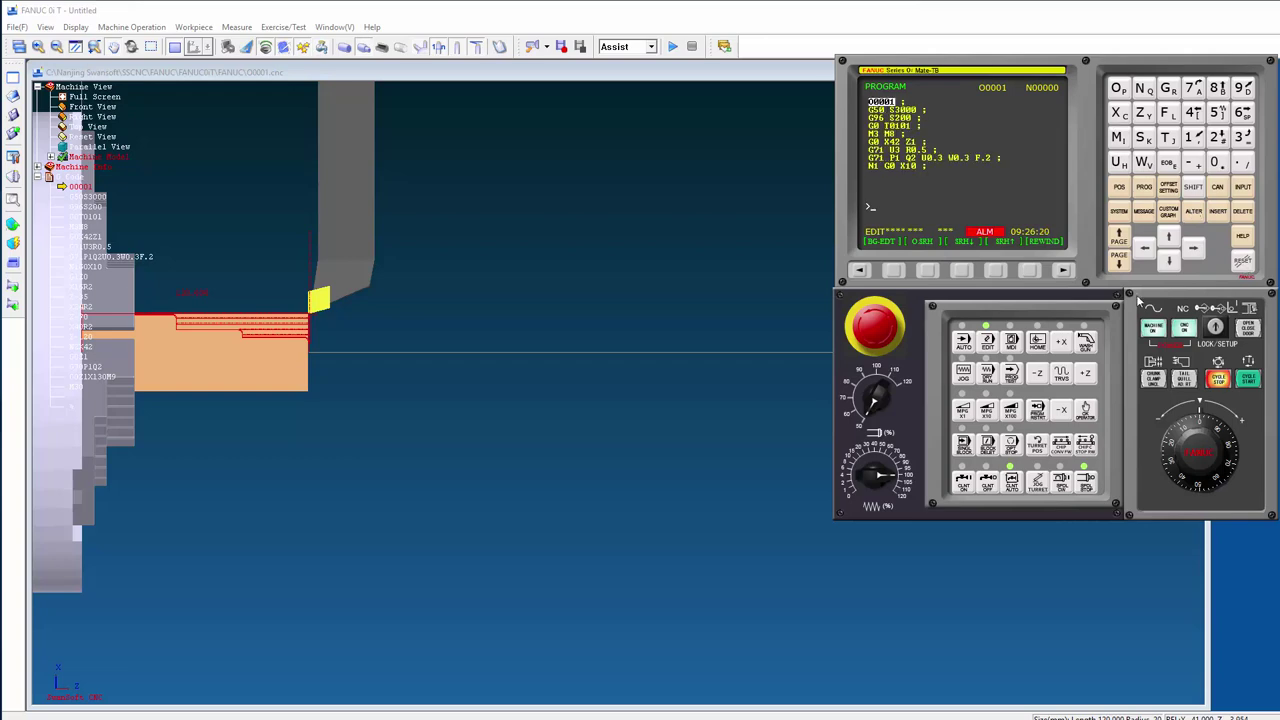
click(962, 340)
scroll(143, 318, up, 1)
scroll(143, 318, up, 2)
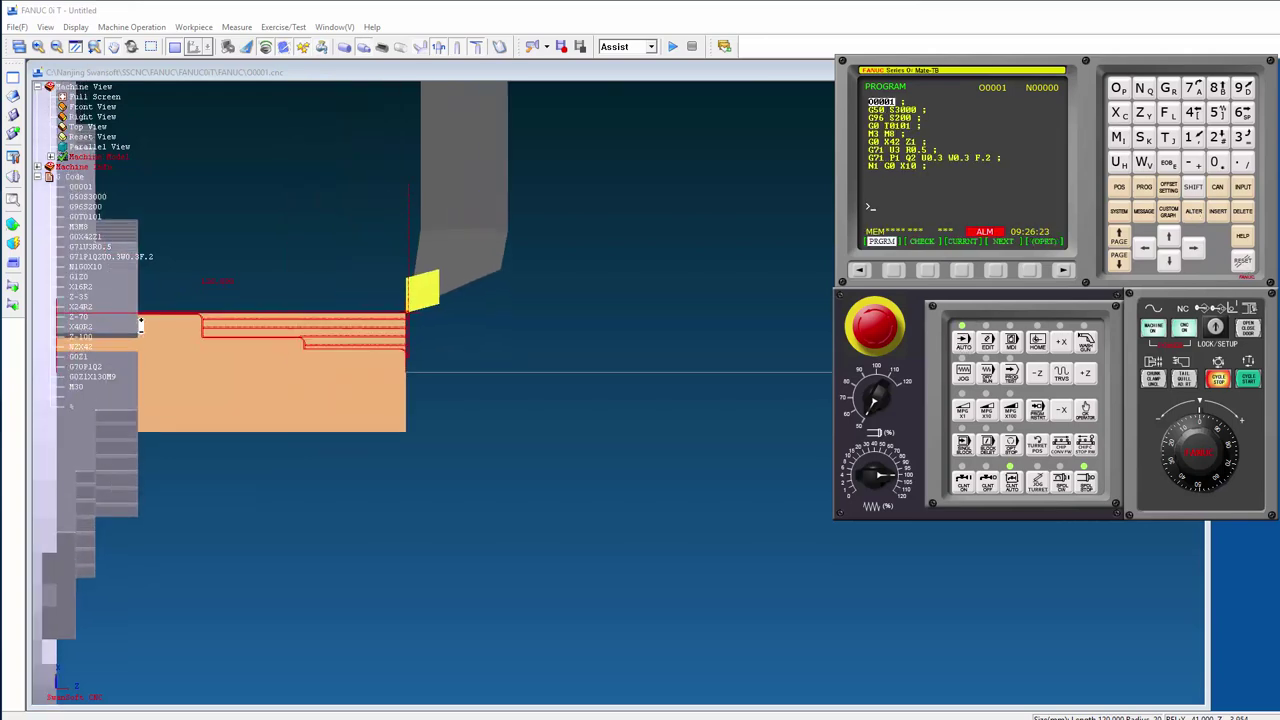
scroll(143, 318, up, 2)
scroll(143, 318, up, 1)
scroll(143, 318, down, 3)
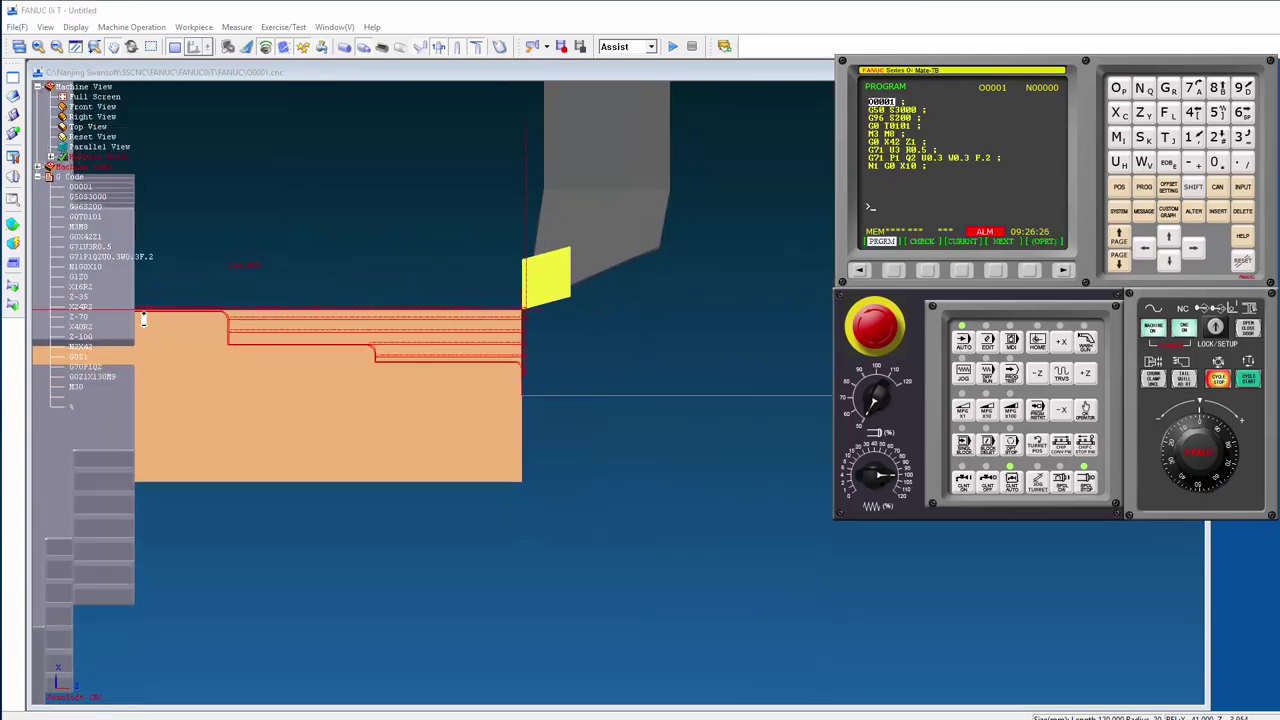
Back in EDIT mode, change the Z-100 block to Z-80
click(986, 341)
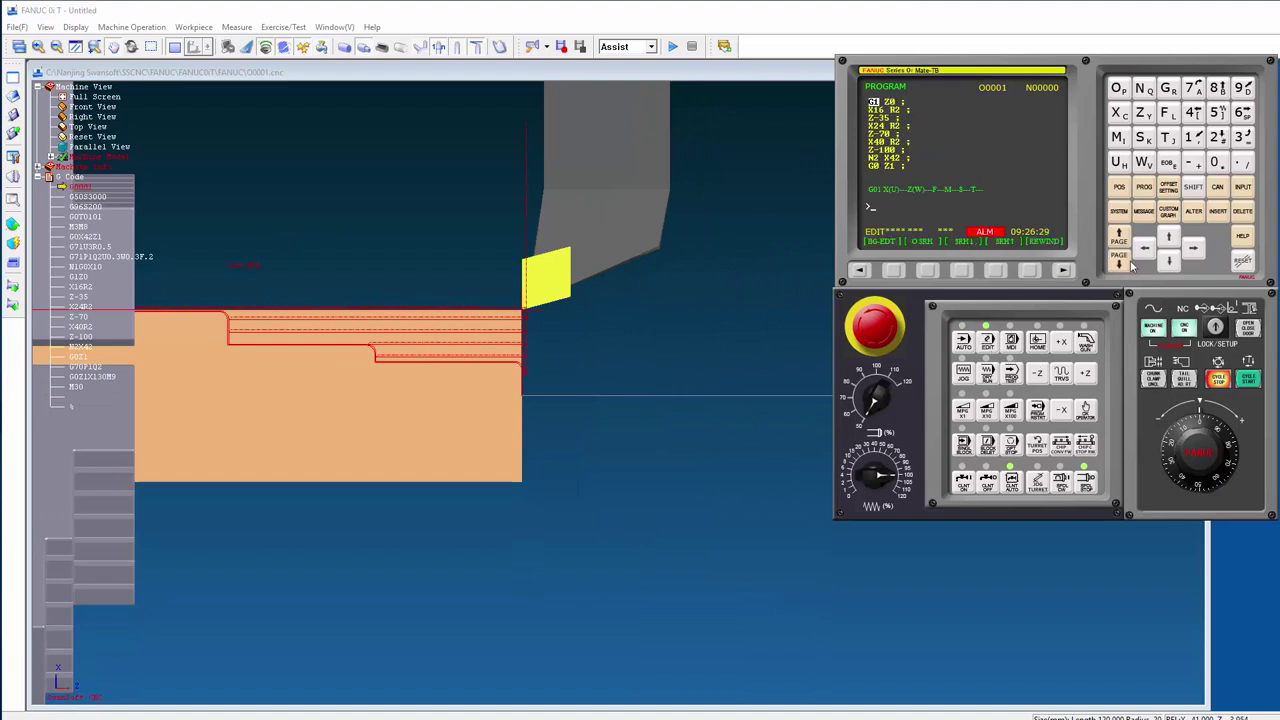
click(1172, 262)
click(1172, 262)
click(1172, 262)
click(1172, 262)
click(1172, 262)
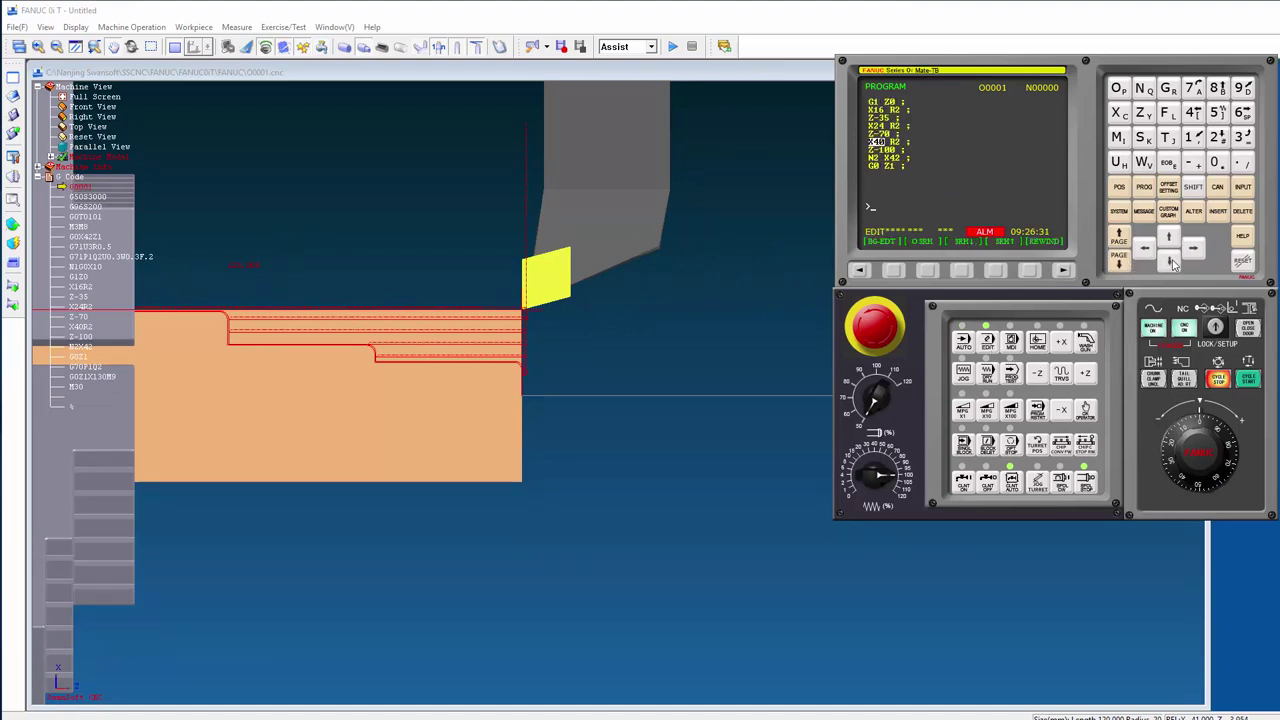
click(1172, 262)
click(1142, 113)
click(1191, 166)
click(1216, 89)
click(1215, 163)
click(1194, 212)
Redraw the Z-80 toolpath in AUTO mode and centre the workpiece in view
click(1242, 260)
click(962, 340)
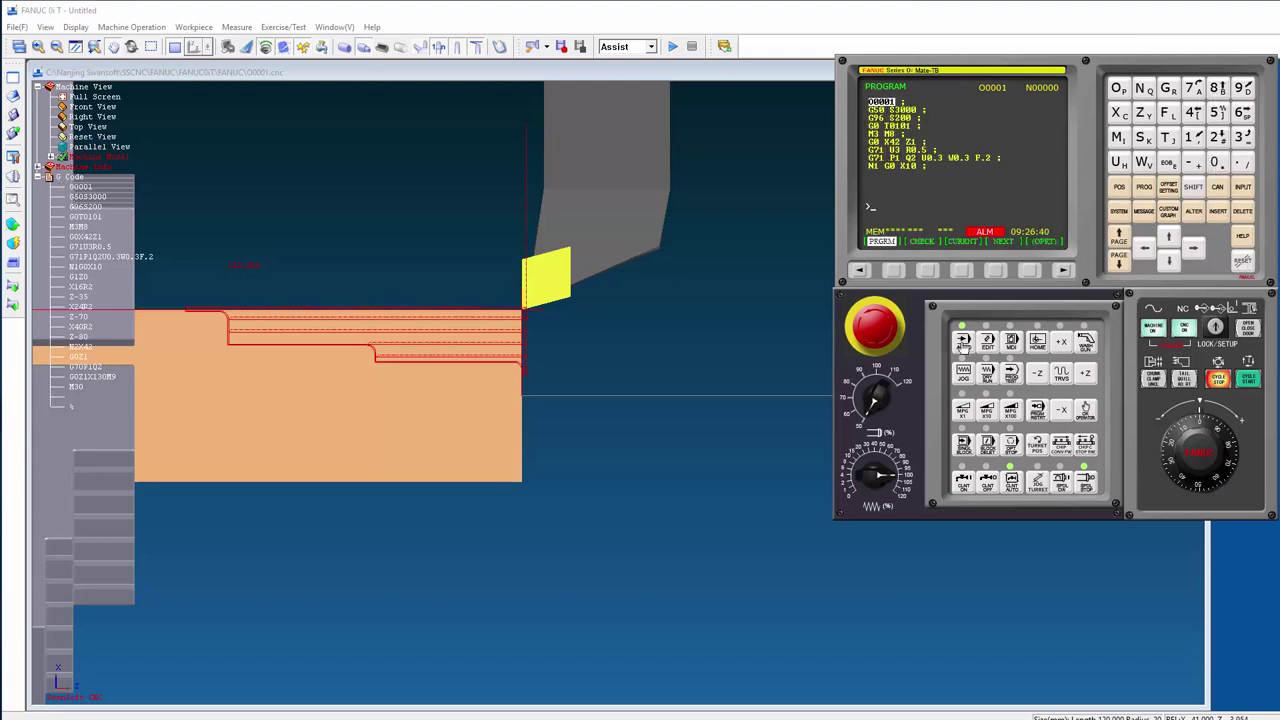
scroll(181, 305, up, 2)
scroll(181, 305, down, 1)
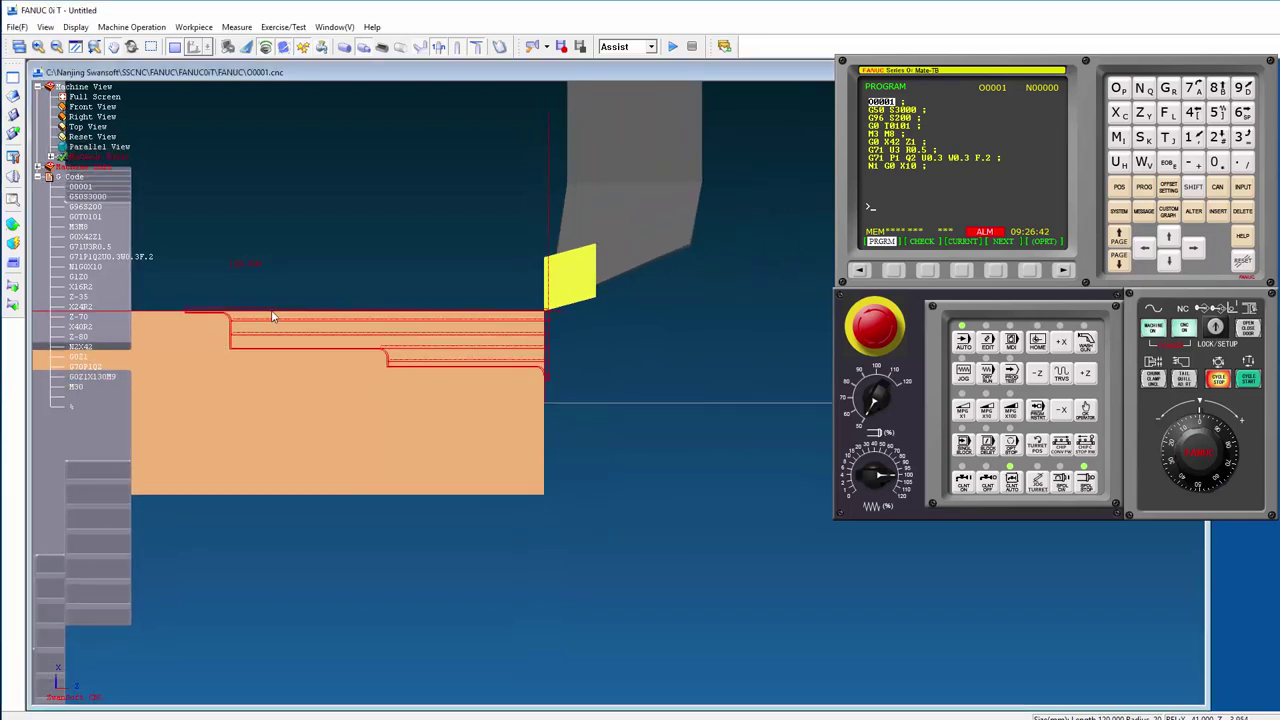
drag(181, 213, 539, 330)
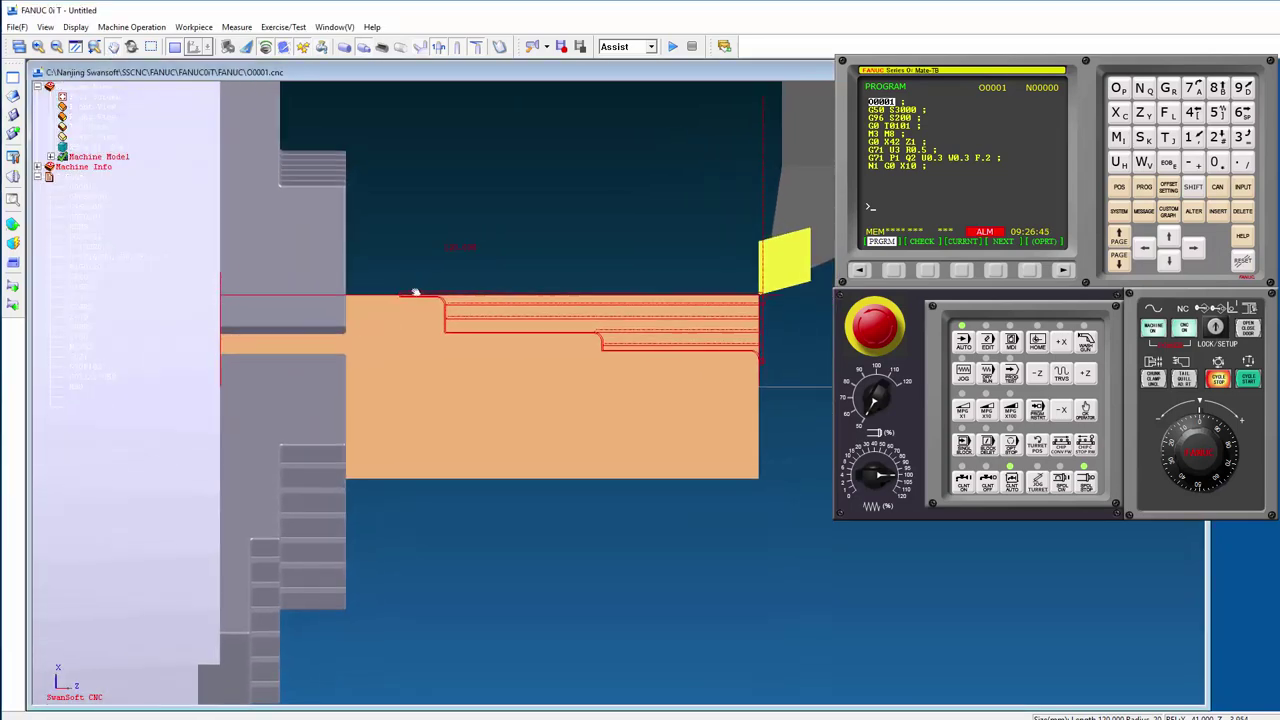
scroll(539, 330, up, 1)
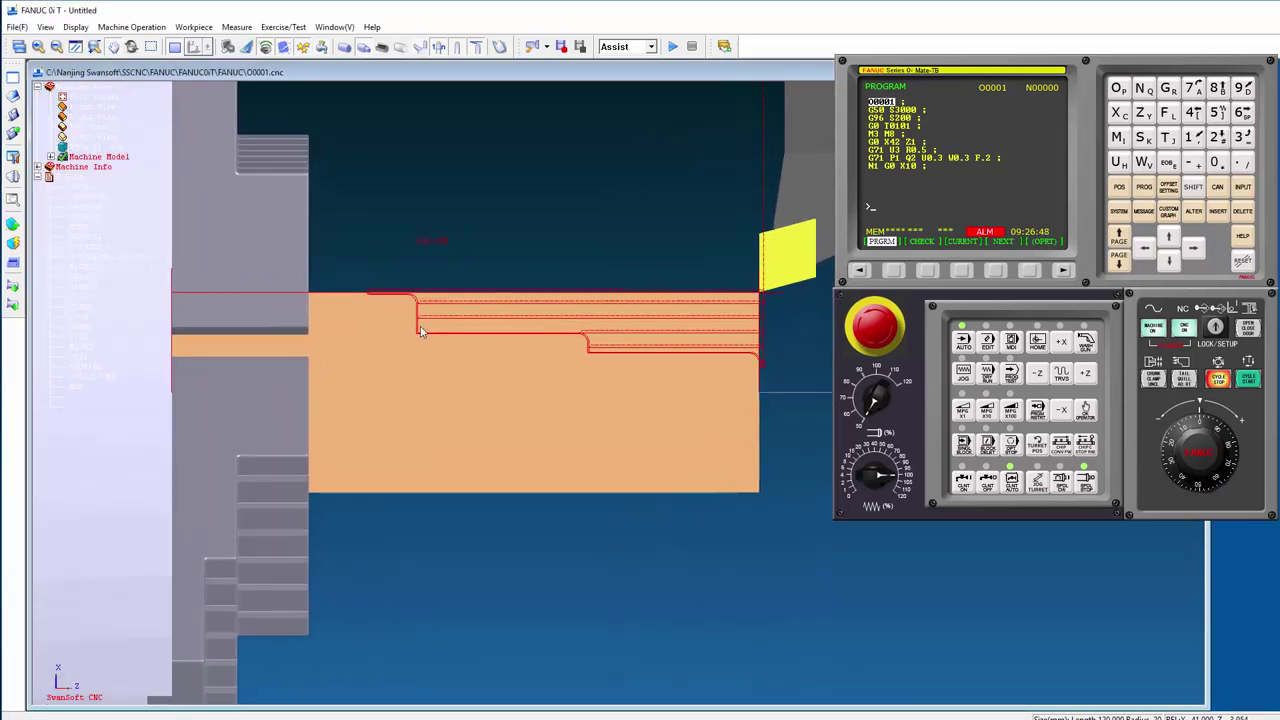
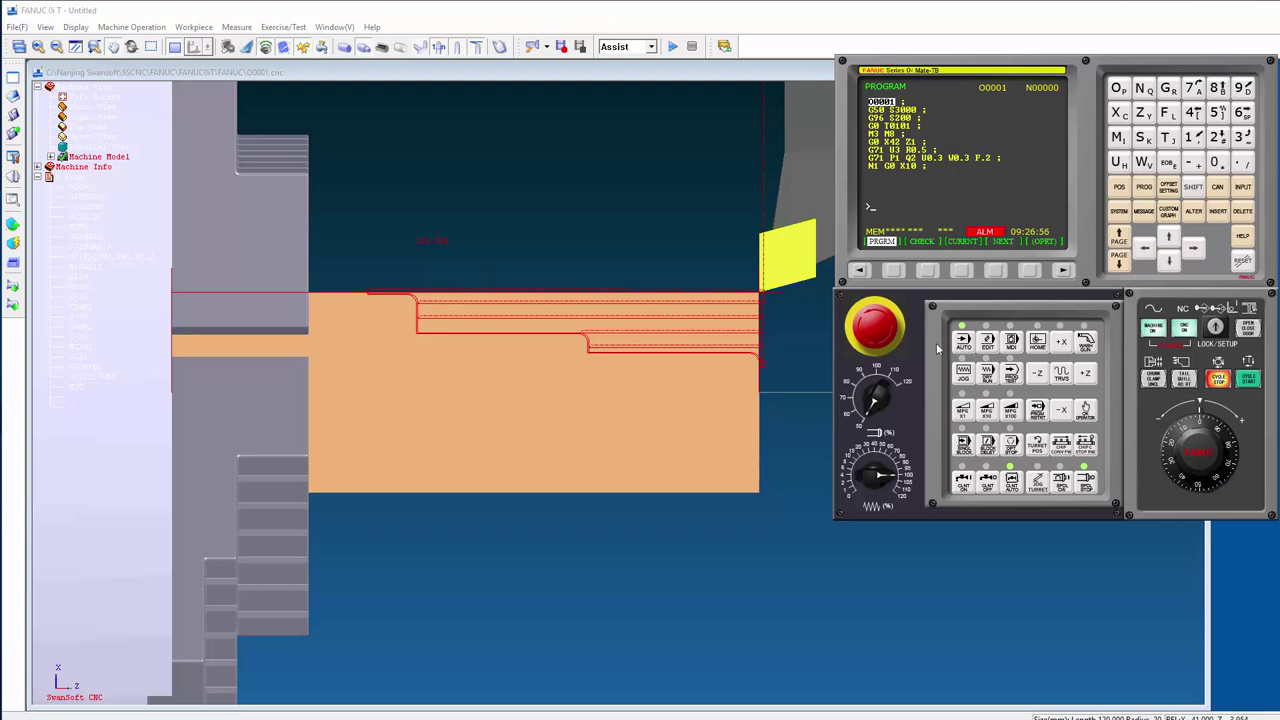
In the 3D view, return the turret to its reference position with REF and +Z
click(173, 46)
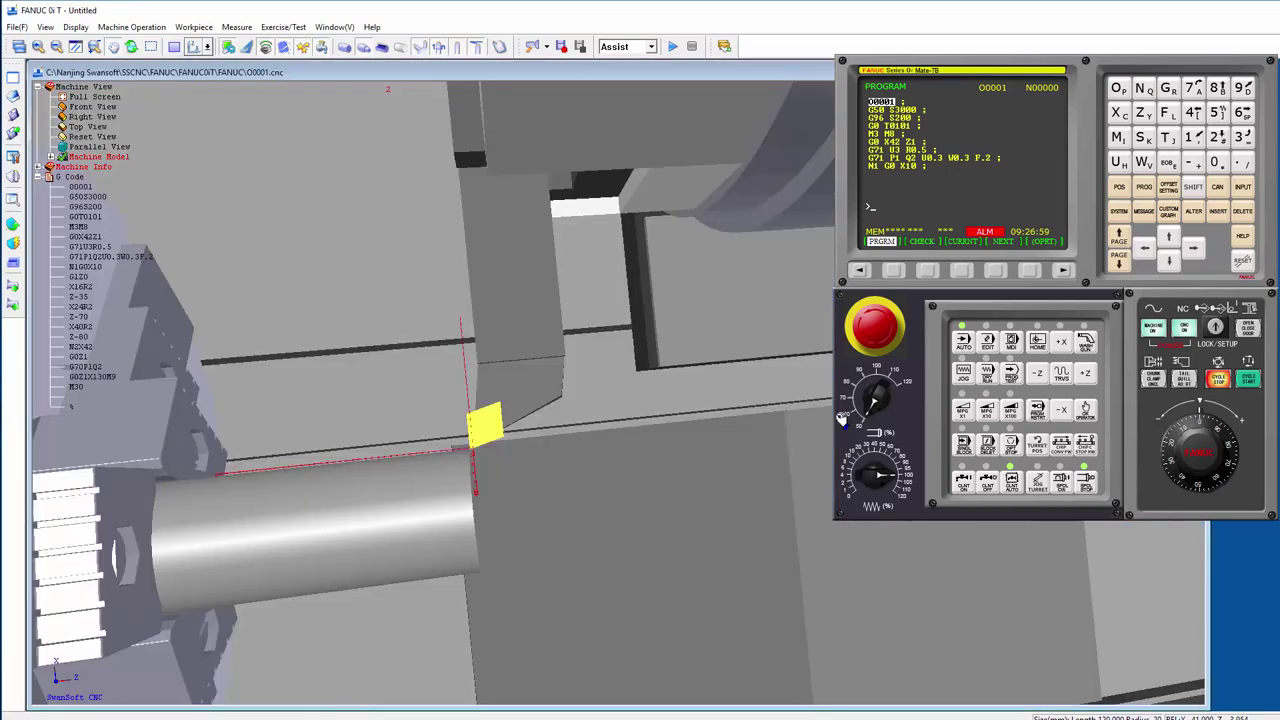
drag(650, 450, 427, 387)
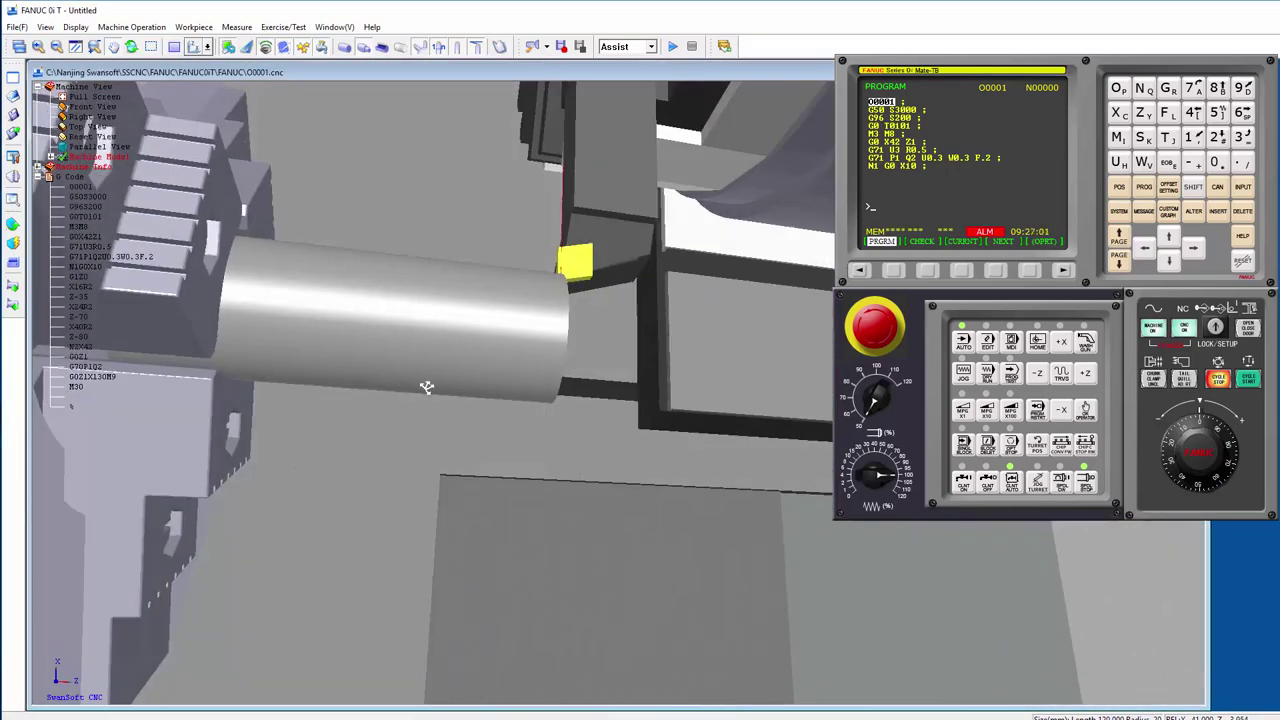
scroll(427, 387, down, 3)
scroll(427, 387, down, 3)
mouse_move(427, 387)
mouse_down()
mouse_move(677, 320)
mouse_move(503, 360)
mouse_move(520, 360)
mouse_move(512, 403)
mouse_up()
click(1037, 343)
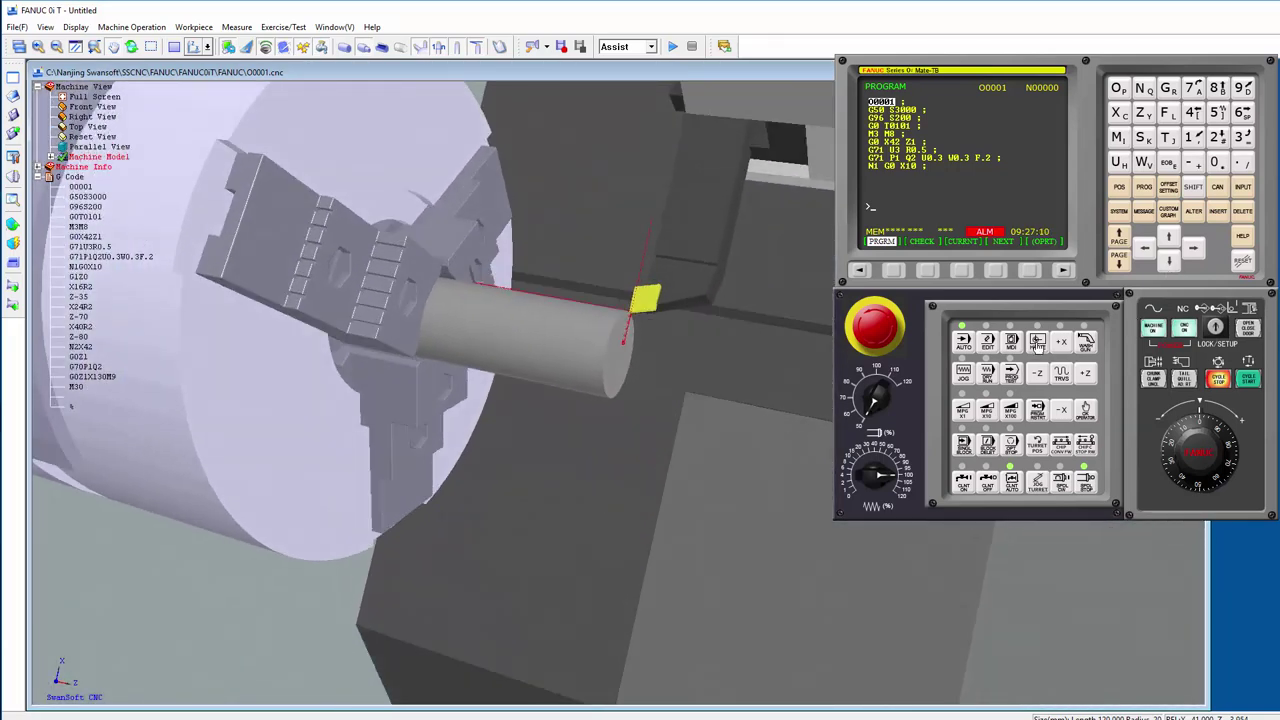
click(1092, 378)
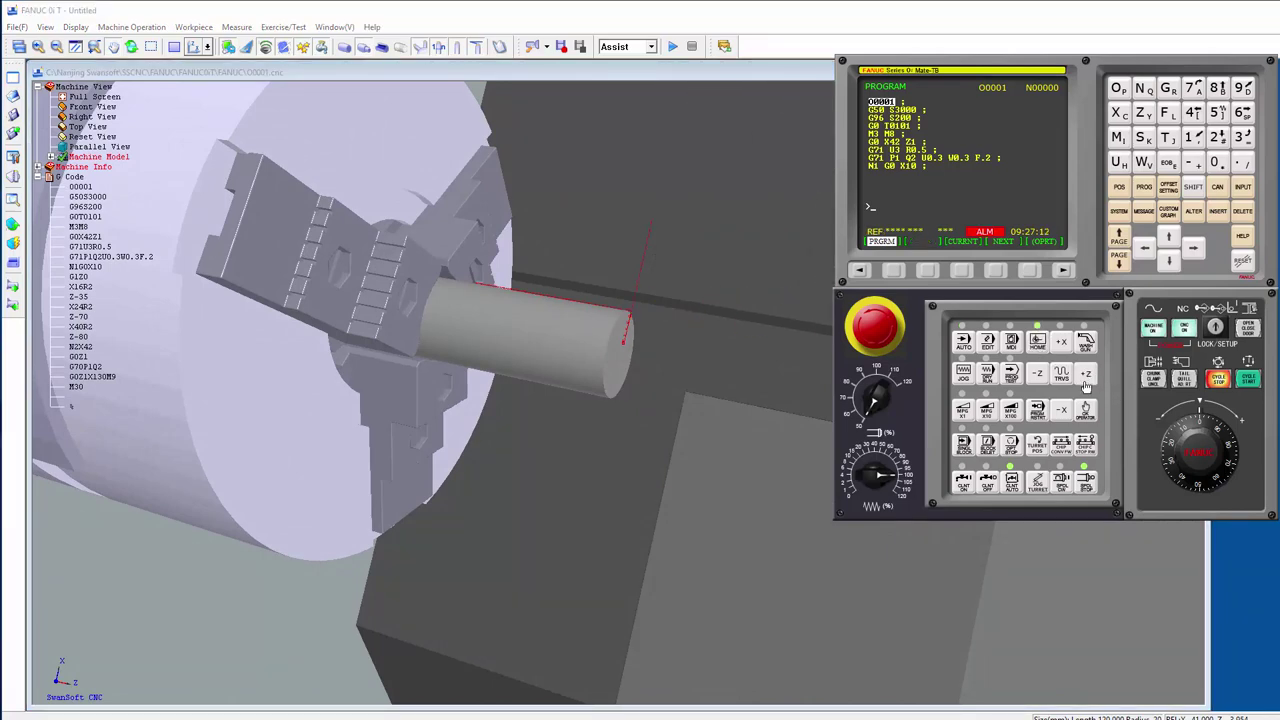
Put the controller in AUTO mode, ready to run the program
scroll(660, 382, down, 3)
scroll(652, 378, down, 3)
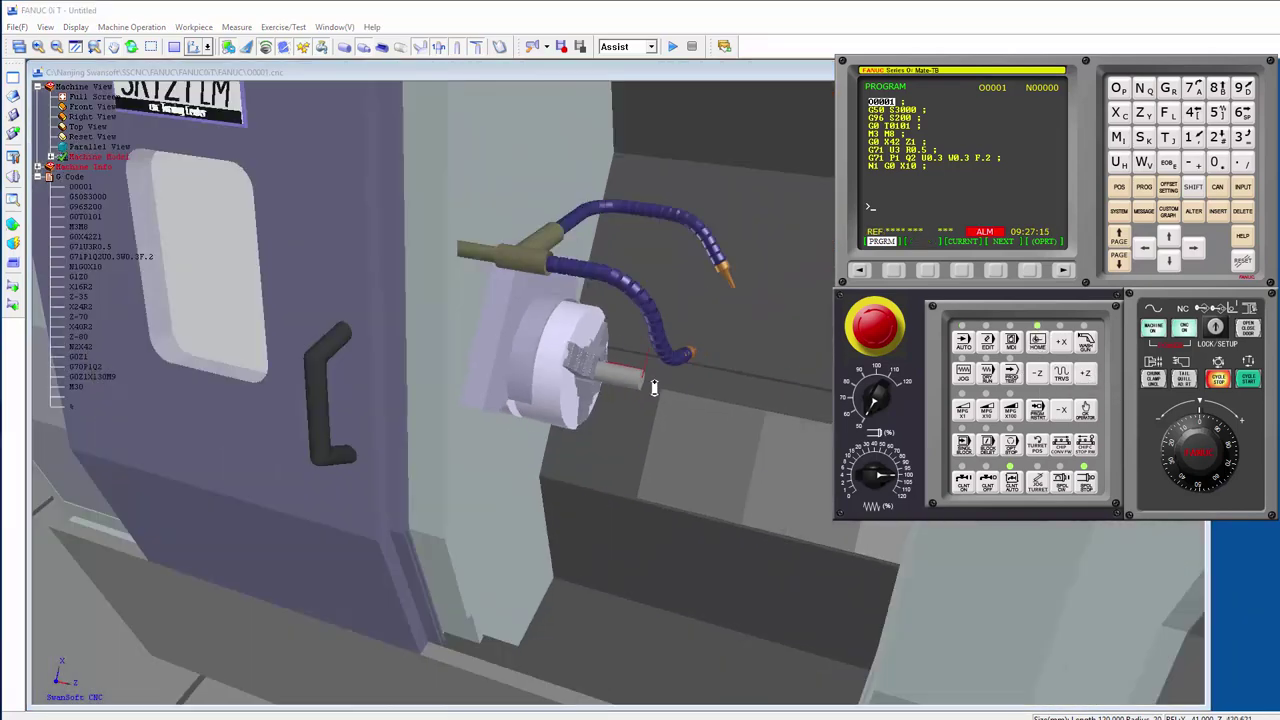
scroll(654, 375, down, 3)
scroll(690, 388, down, 2)
mouse_move(709, 393)
mouse_down()
mouse_move(757, 343)
mouse_move(726, 351)
mouse_up()
click(962, 340)
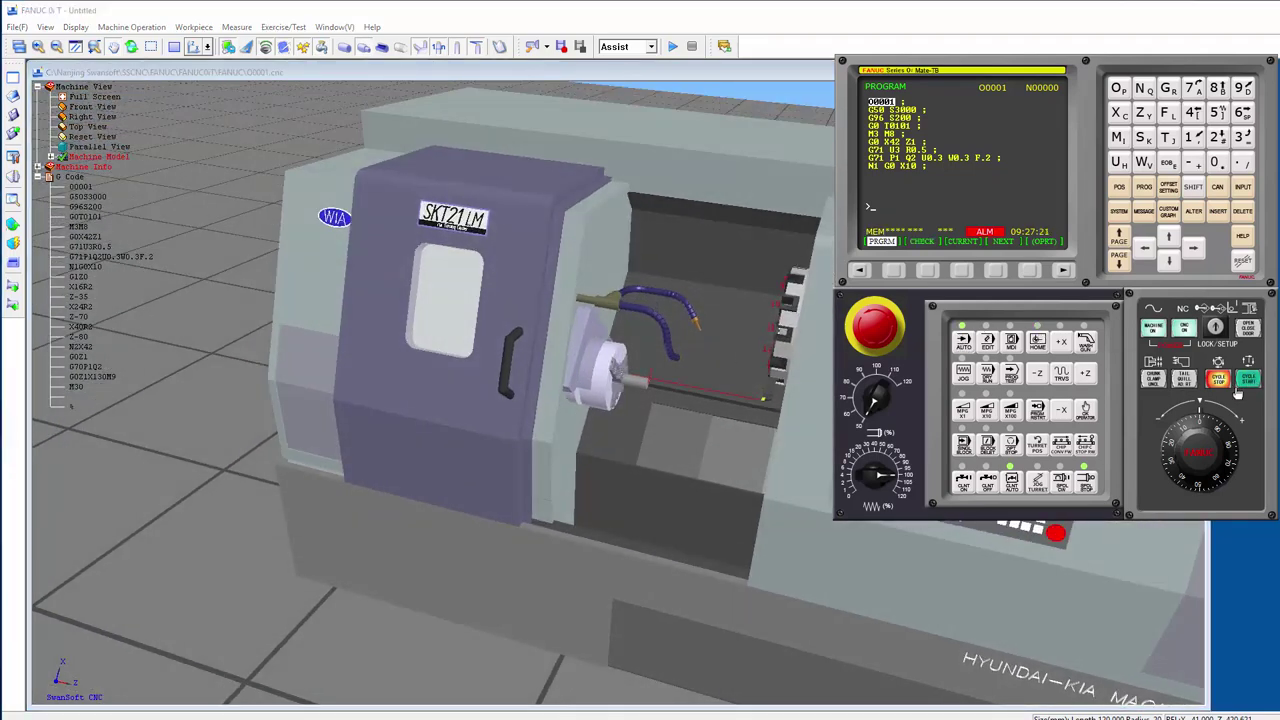
Start program O0001 with Cycle Start, dismissing the warning, so the G71 roughing begins
click(1246, 380)
click(1100, 428)
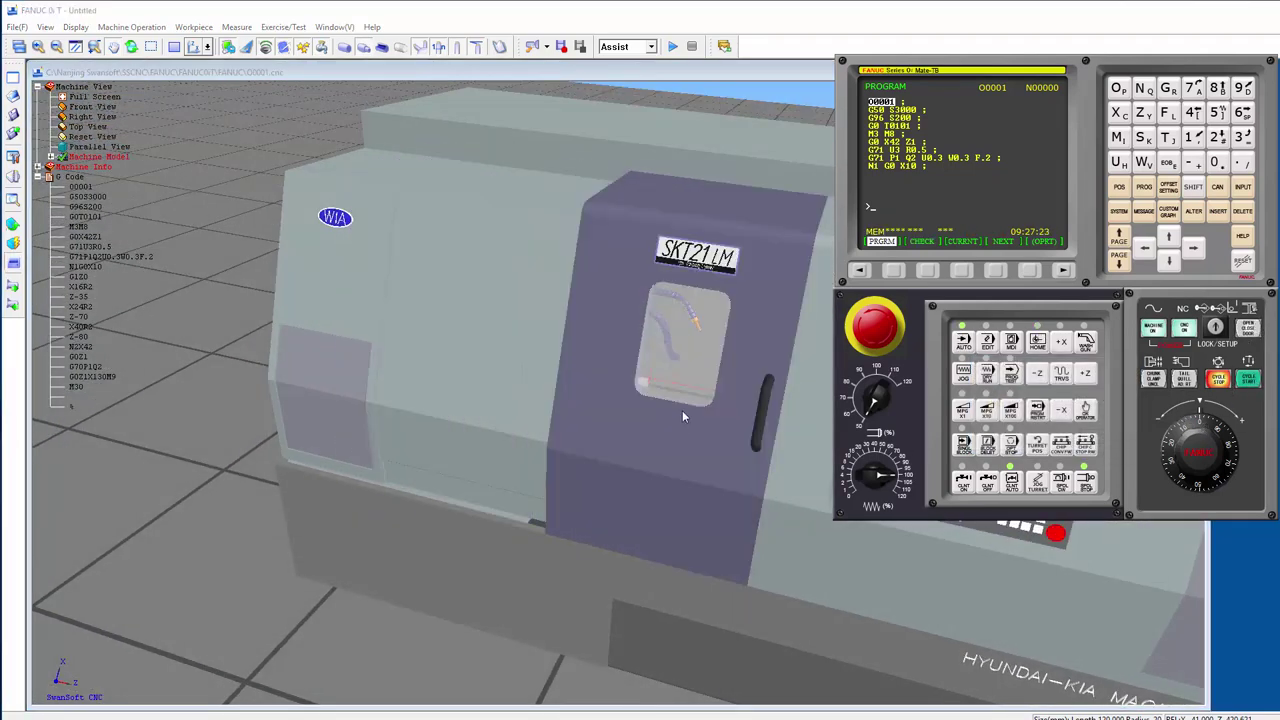
scroll(686, 390, up, 3)
scroll(650, 380, up, 3)
scroll(615, 390, up, 2)
scroll(640, 481, up, 2)
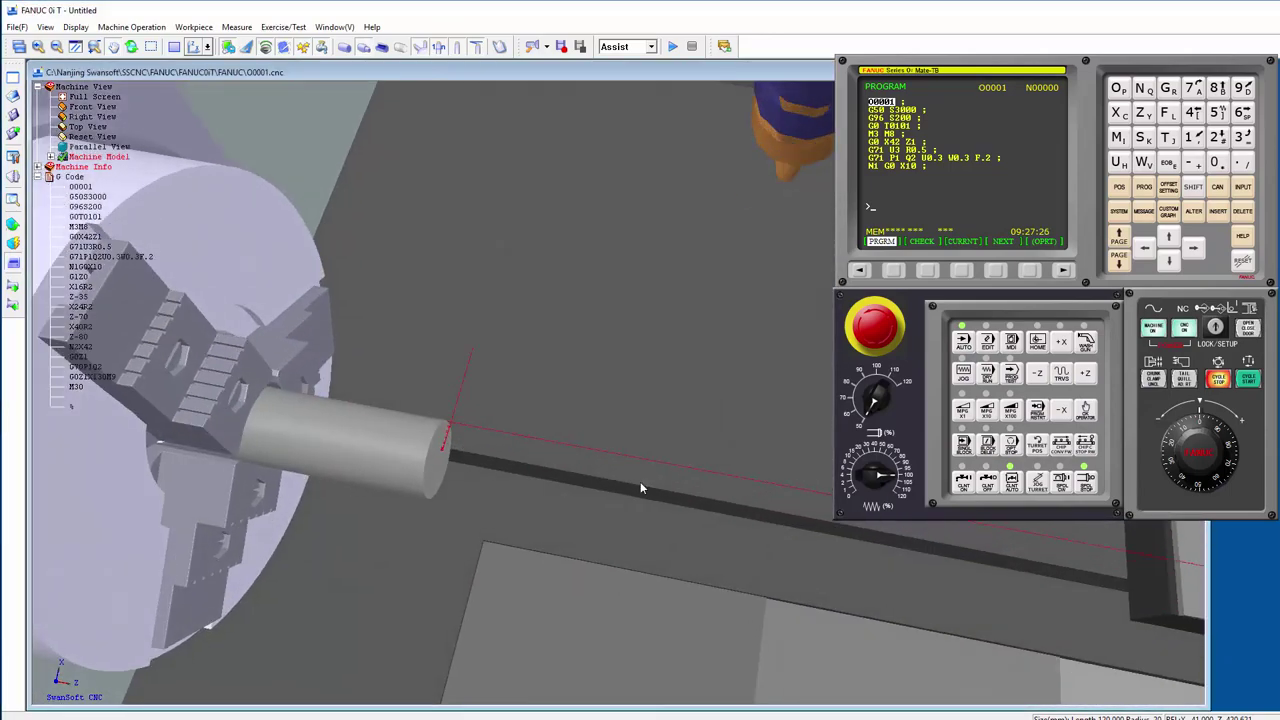
click(1246, 380)
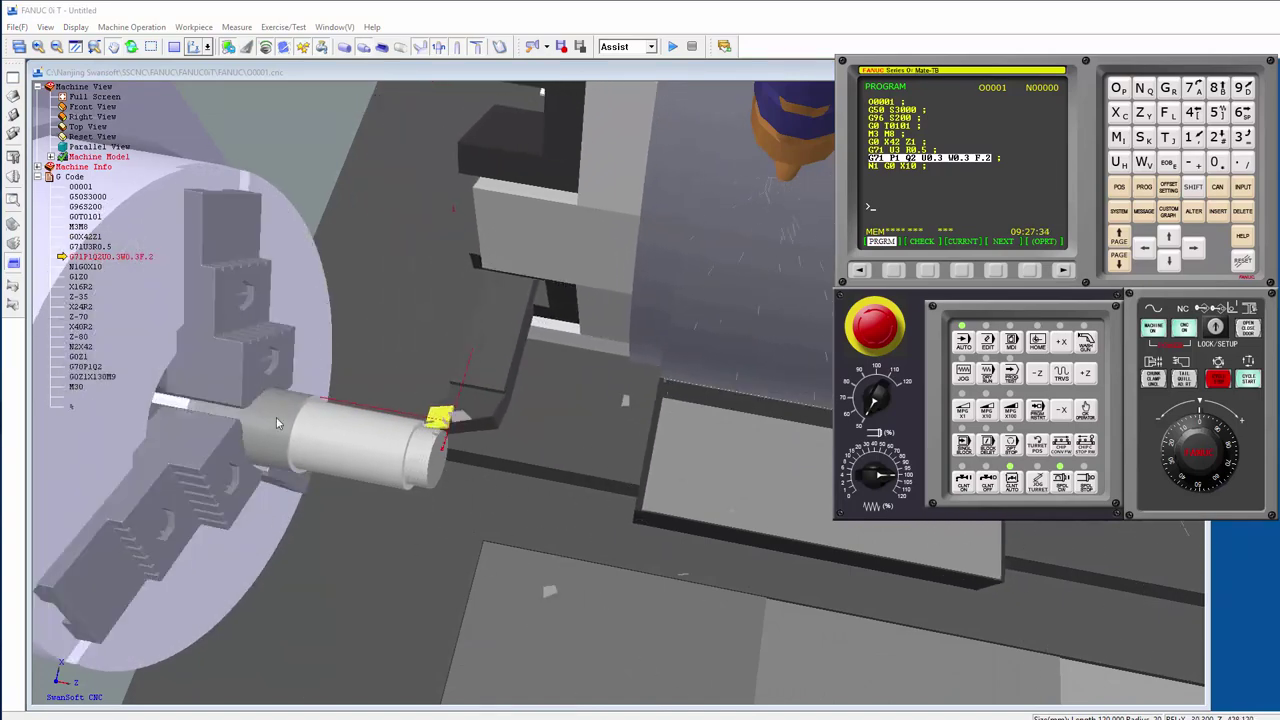
Watch the roughing passes in the 2D section view, zoomed on the tool and workpiece
click(174, 46)
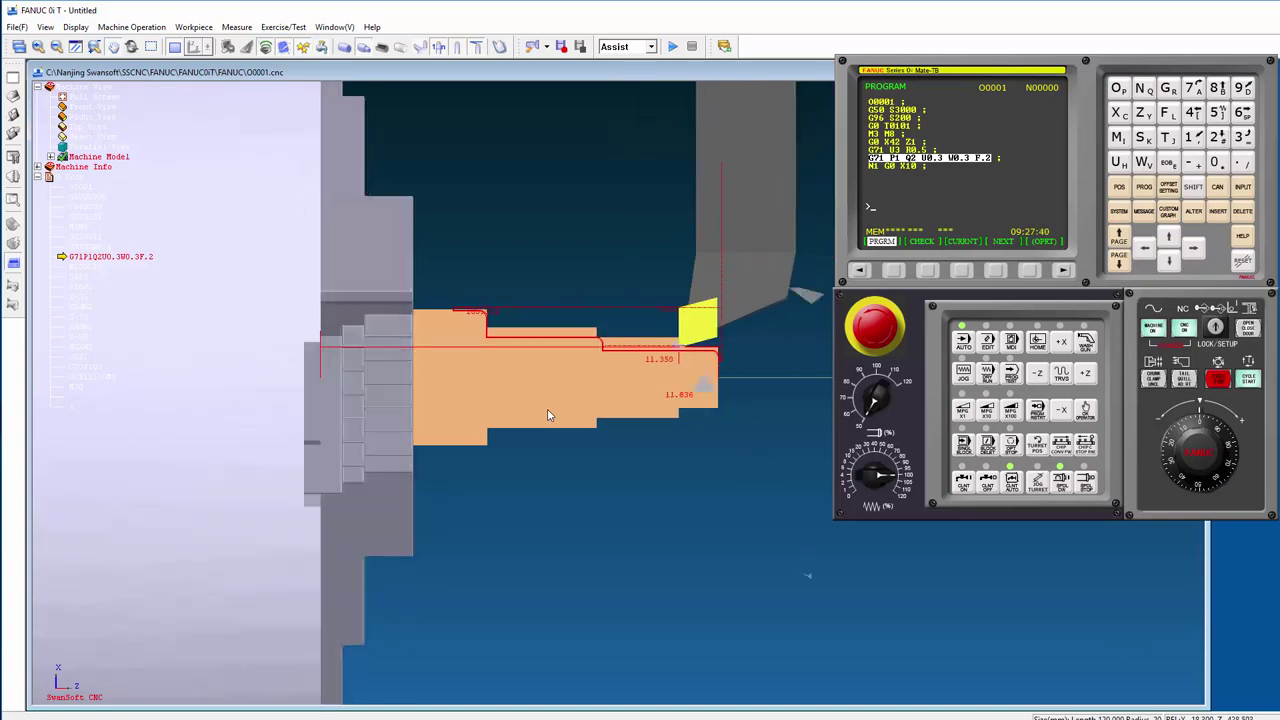
drag(547, 408, 679, 314)
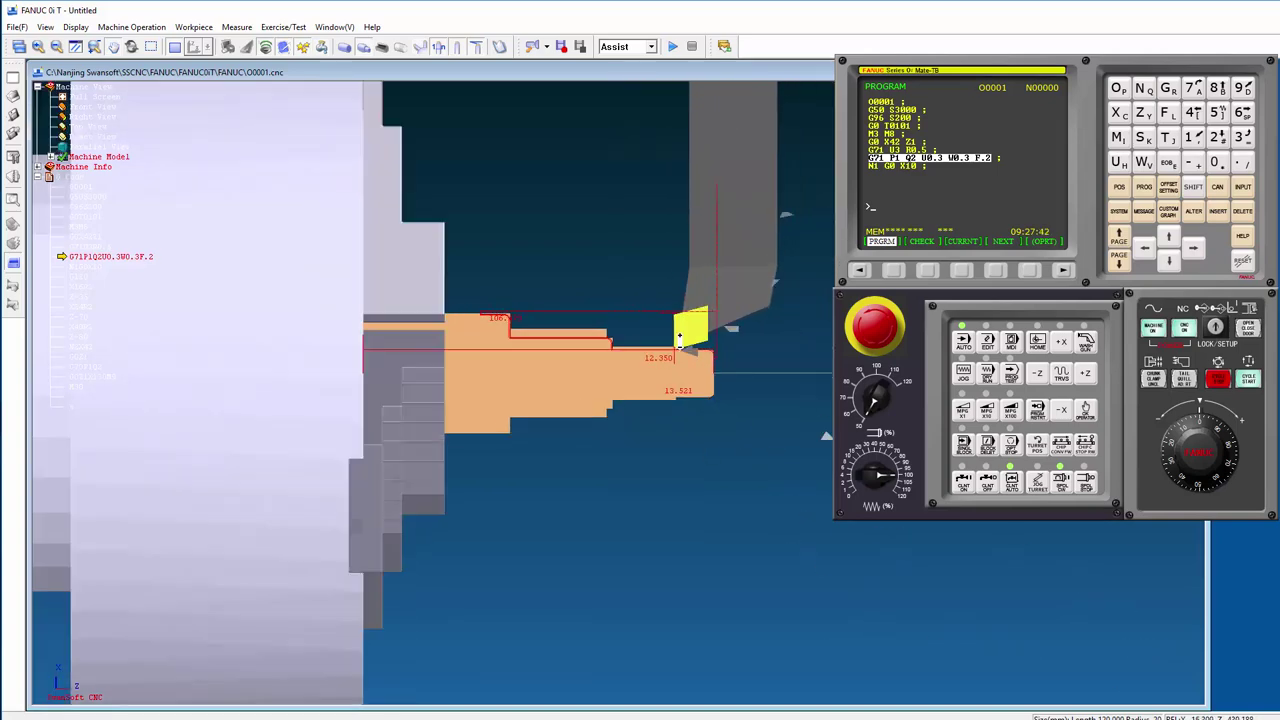
scroll(679, 314, down, 2)
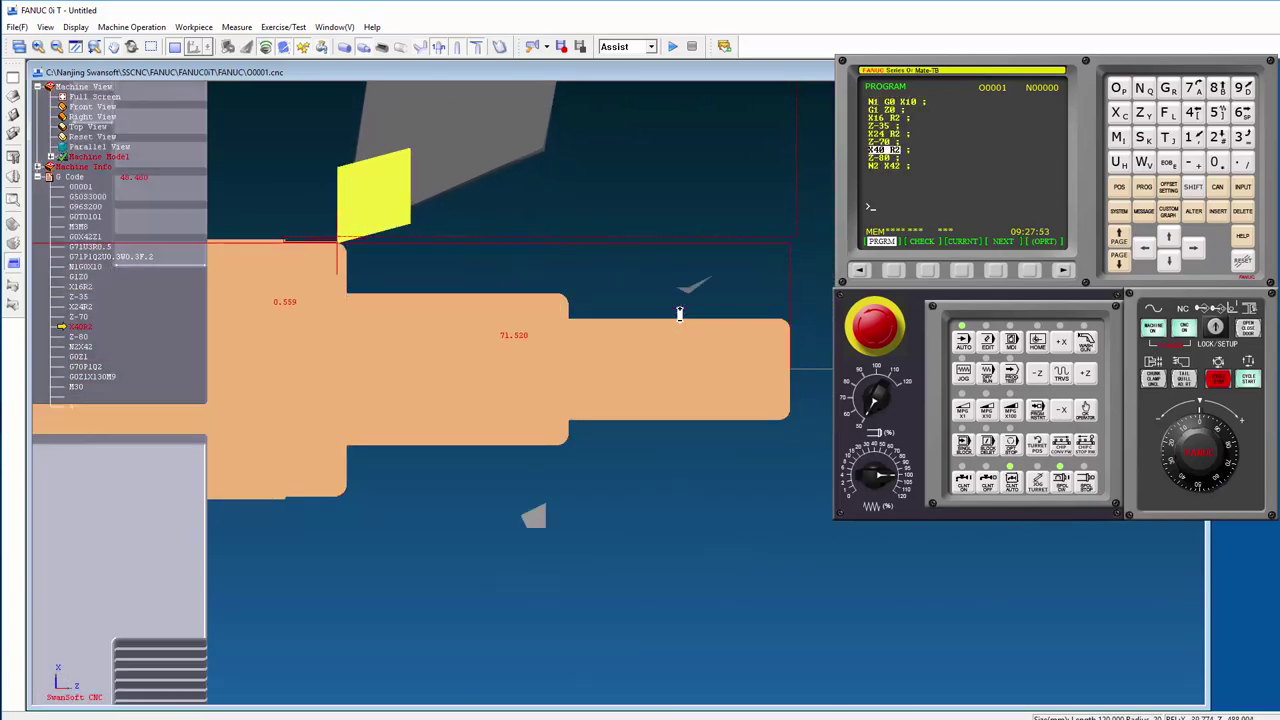
Back in the 3D view, flip the stepped shaft end-for-end with Turn Workpiece Around
scroll(739, 337, up, 2)
scroll(739, 338, down, 3)
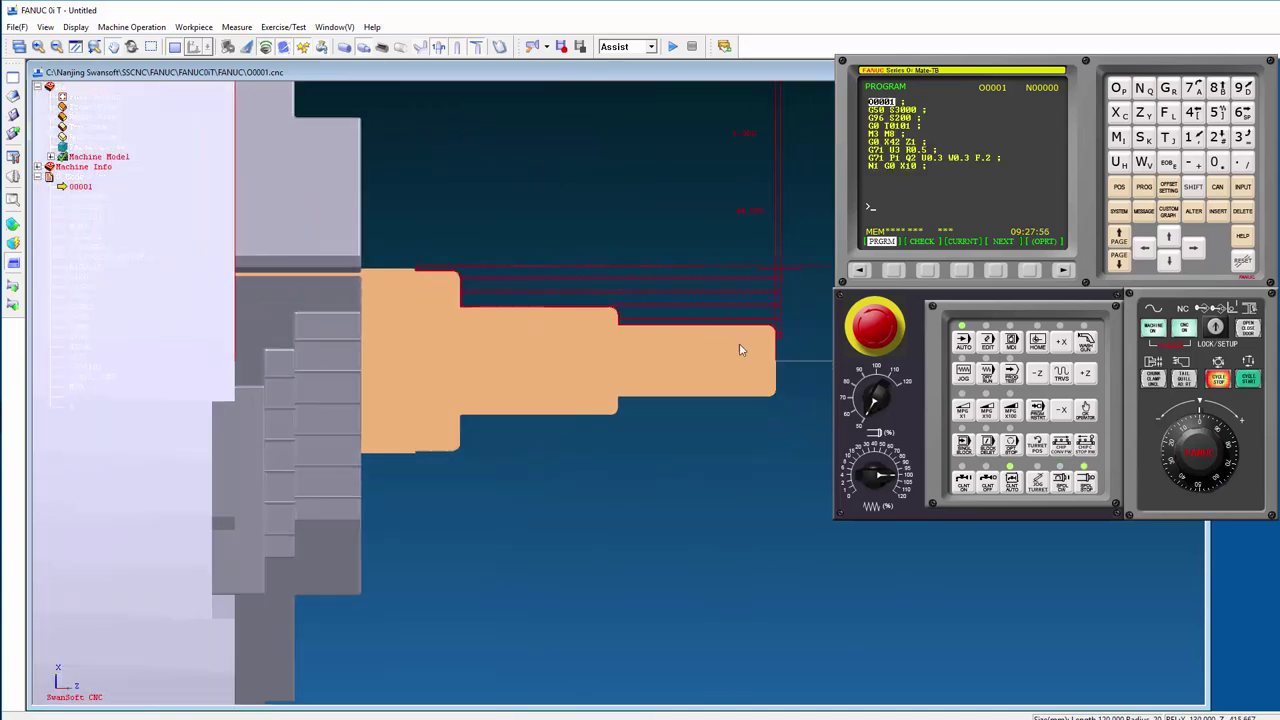
scroll(739, 343, down, 1)
click(150, 46)
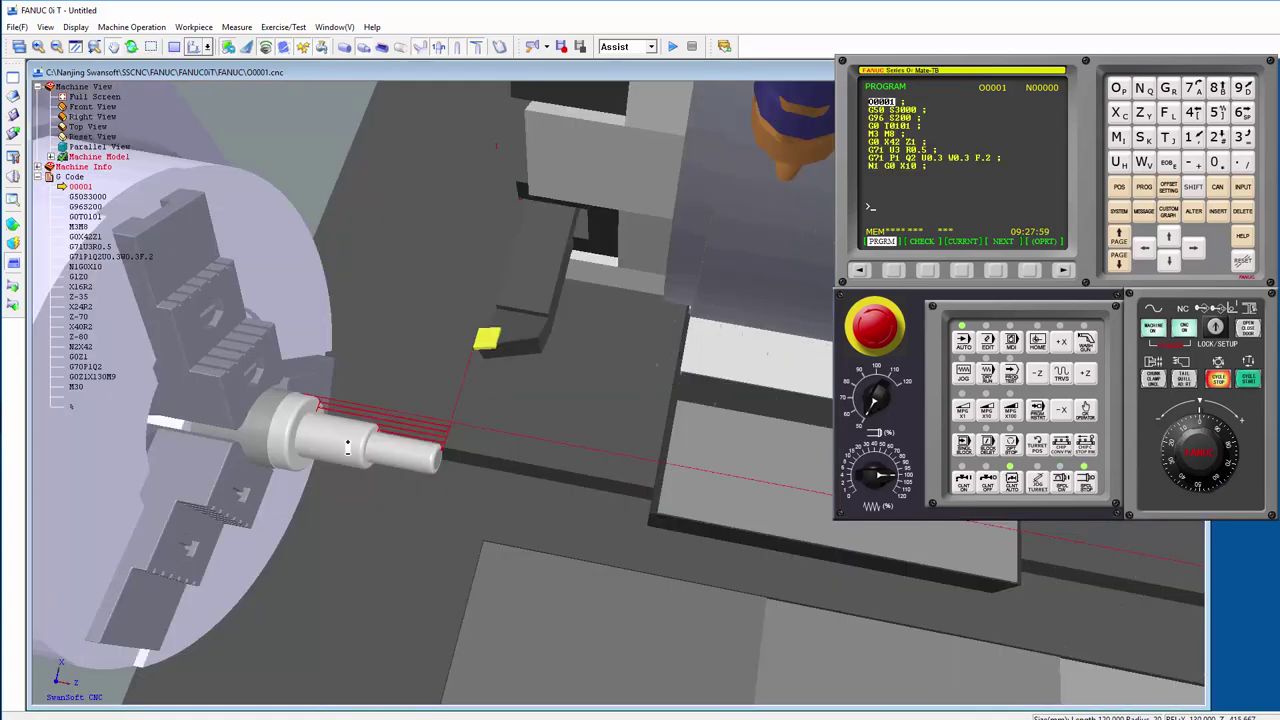
mouse_move(610, 370)
mouse_down()
mouse_move(415, 349)
mouse_move(443, 357)
mouse_move(586, 277)
mouse_move(470, 356)
mouse_move(474, 407)
mouse_move(677, 349)
mouse_move(737, 403)
mouse_move(155, 388)
mouse_up()
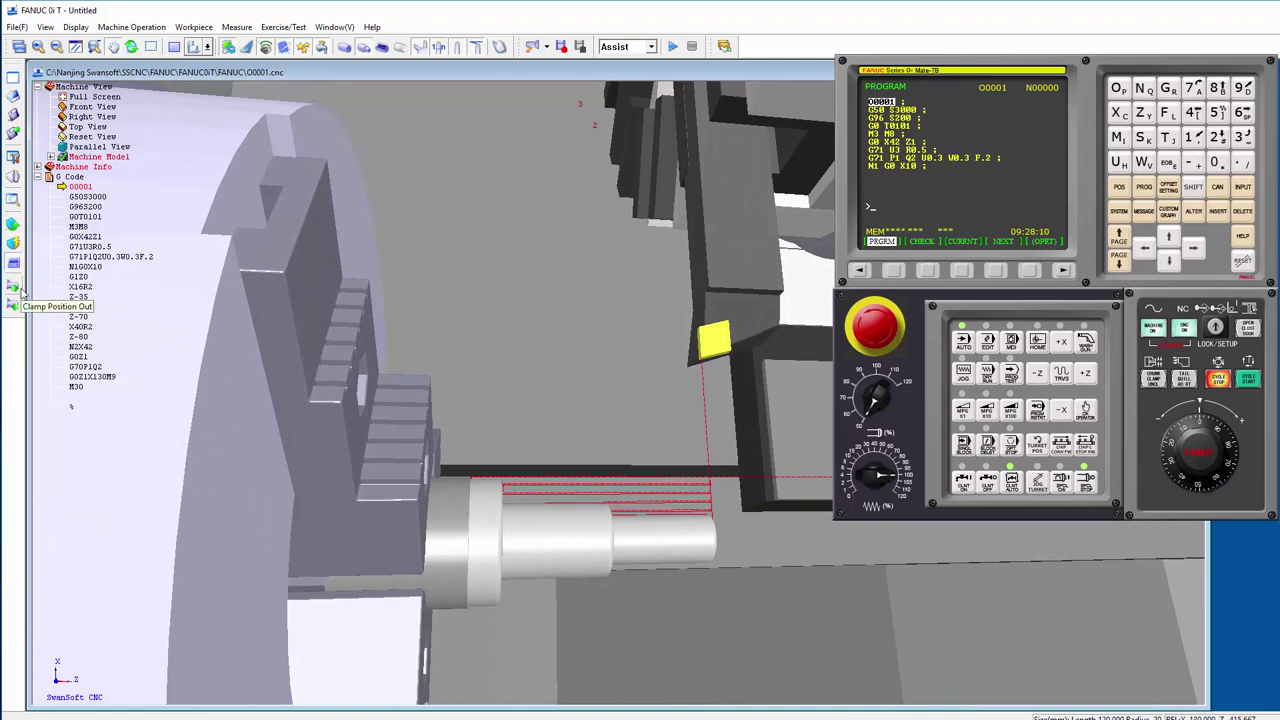
click(13, 224)
click(68, 240)
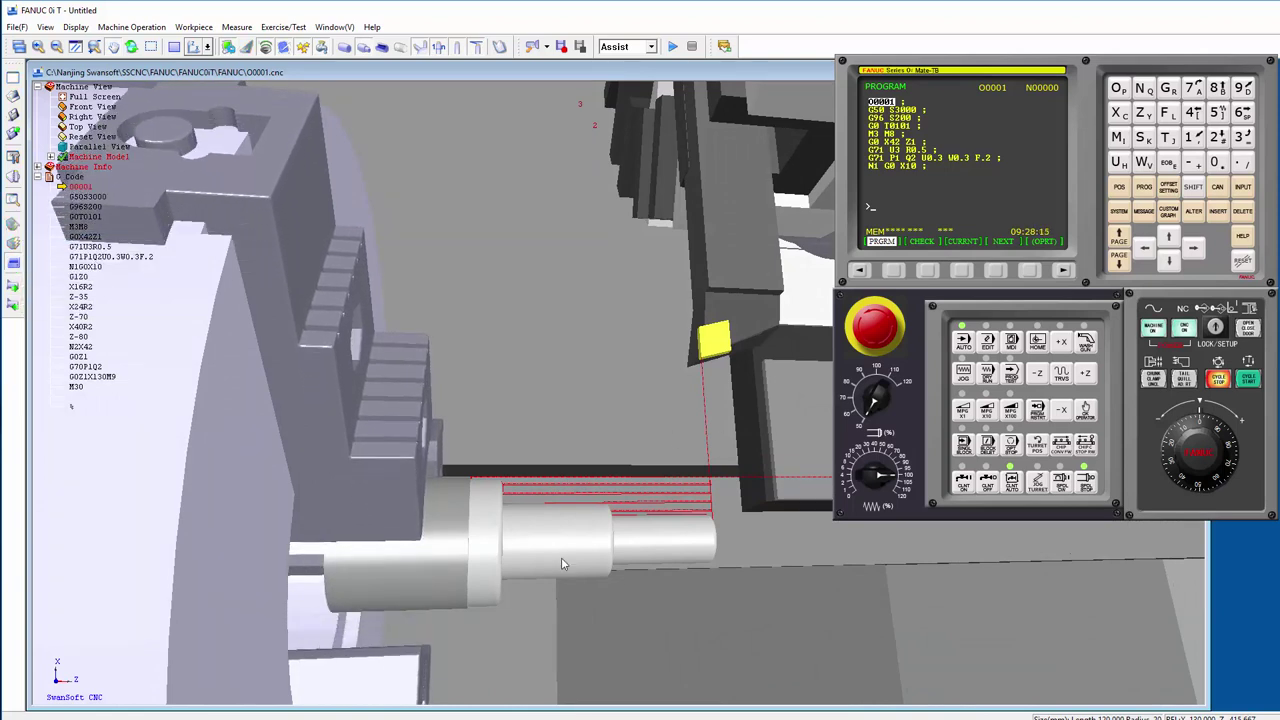
mouse_move(597, 541)
mouse_down()
mouse_move(684, 487)
mouse_move(628, 424)
mouse_up()
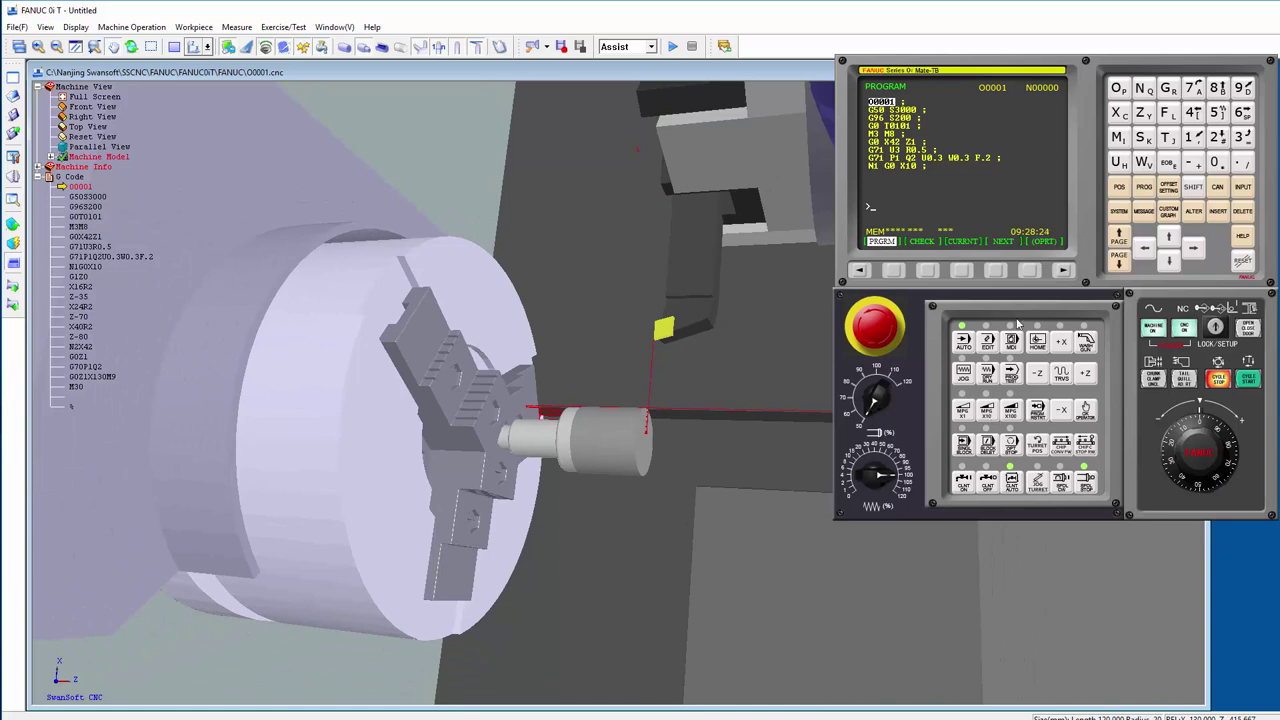
In EDIT mode, change the profile's starting diameter from X10 to X35
click(987, 345)
click(1168, 260)
click(1168, 260)
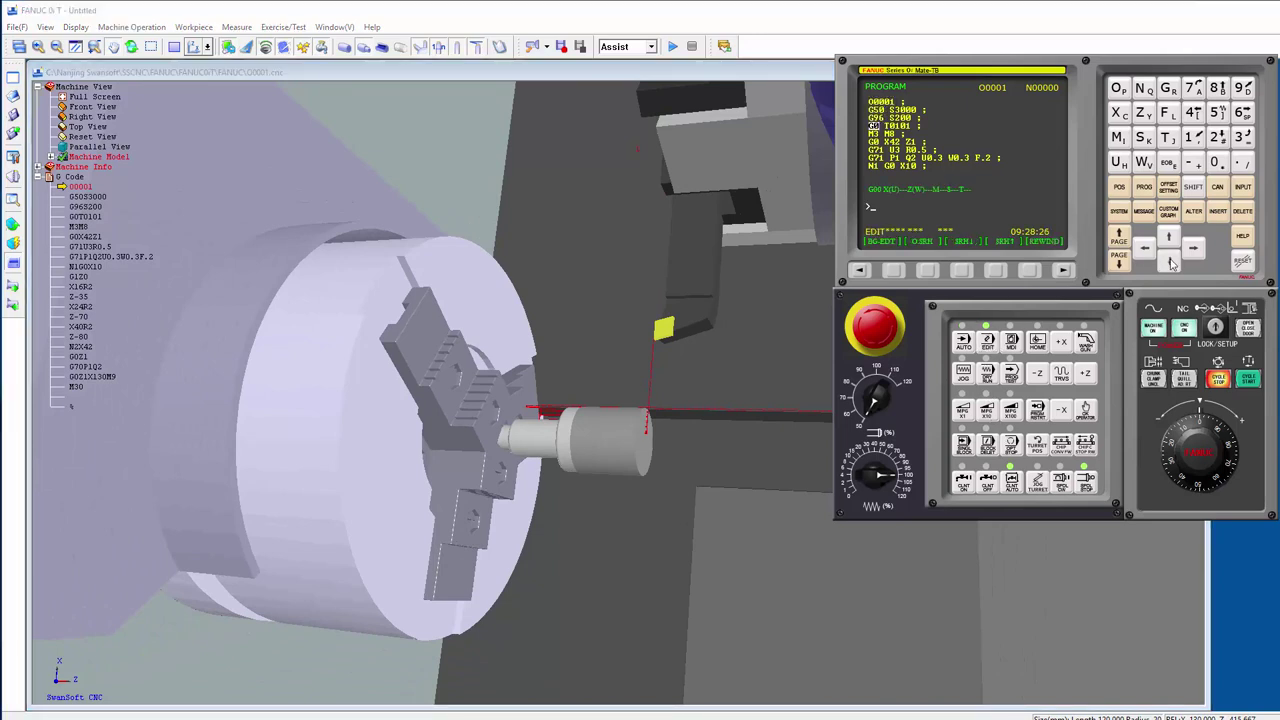
click(1168, 260)
click(1168, 260)
click(1168, 260)
click(1168, 260)
click(1168, 260)
click(1168, 260)
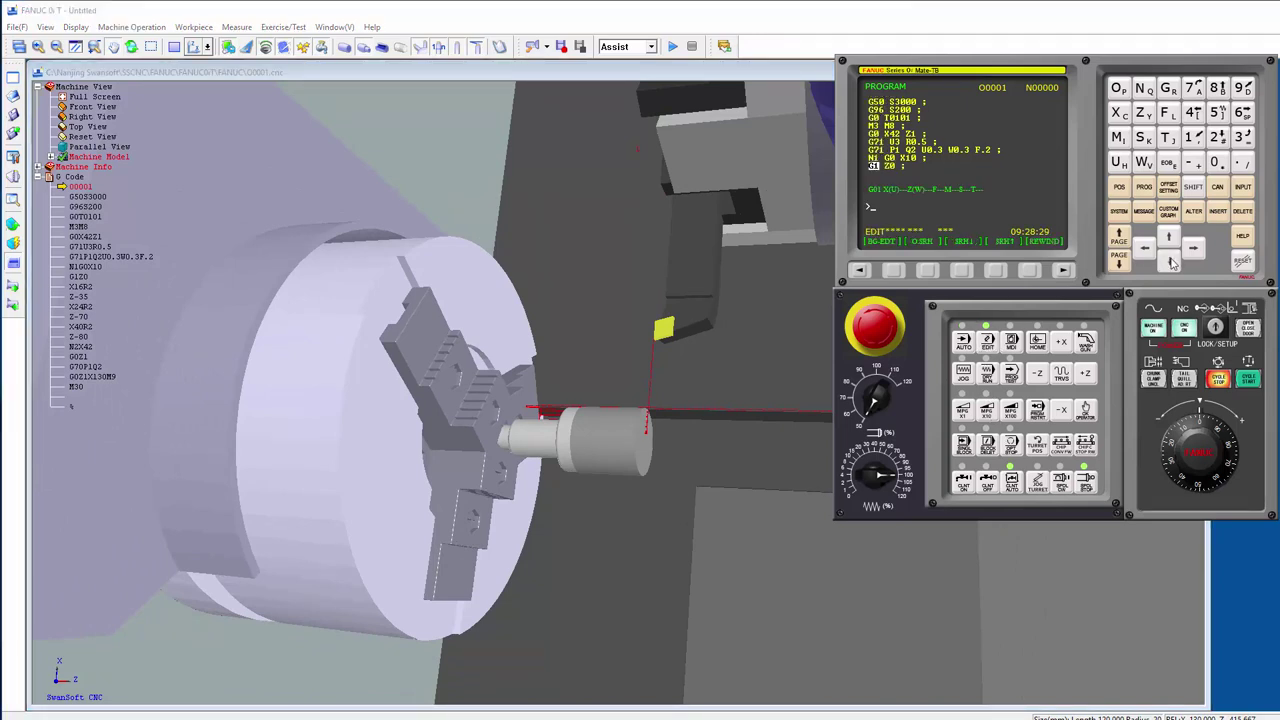
click(1168, 260)
click(1169, 237)
click(1169, 237)
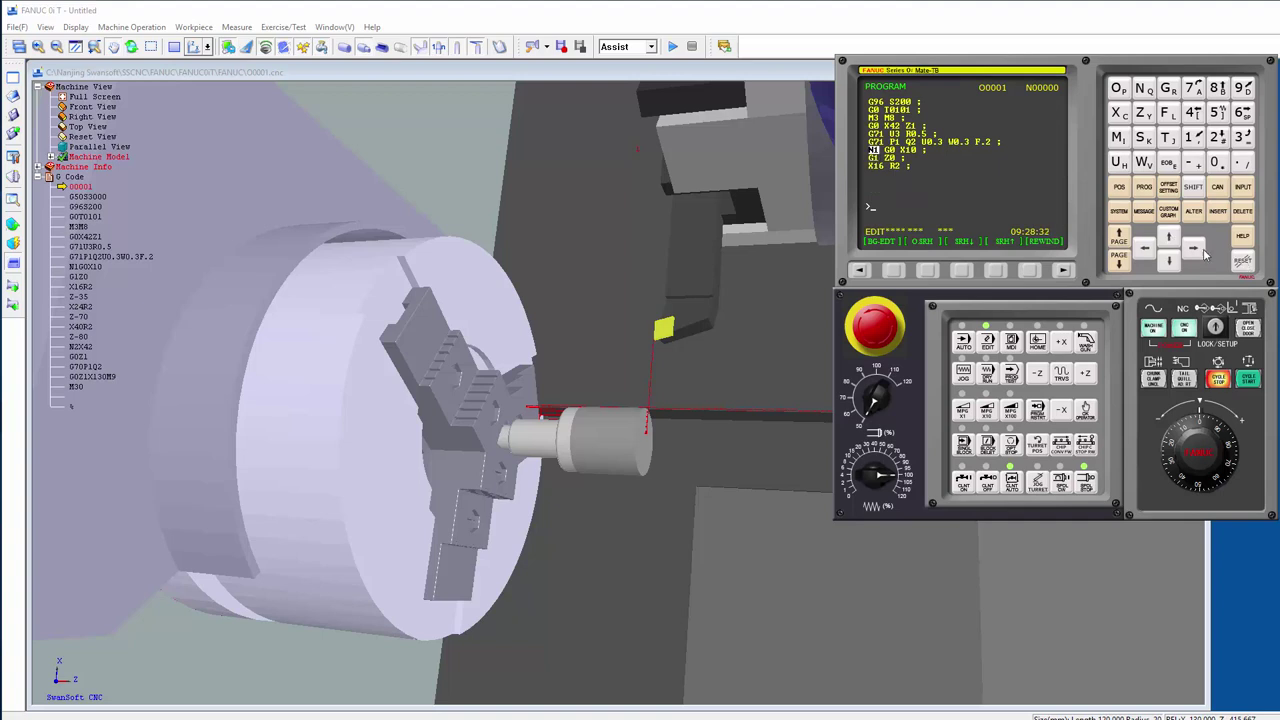
click(1203, 254)
click(1203, 254)
click(1241, 137)
click(1193, 213)
Replace X16 with X40 and change the following Z-35 to Z-55
click(1167, 258)
click(1165, 257)
click(1193, 112)
click(1217, 163)
click(1193, 212)
click(1168, 259)
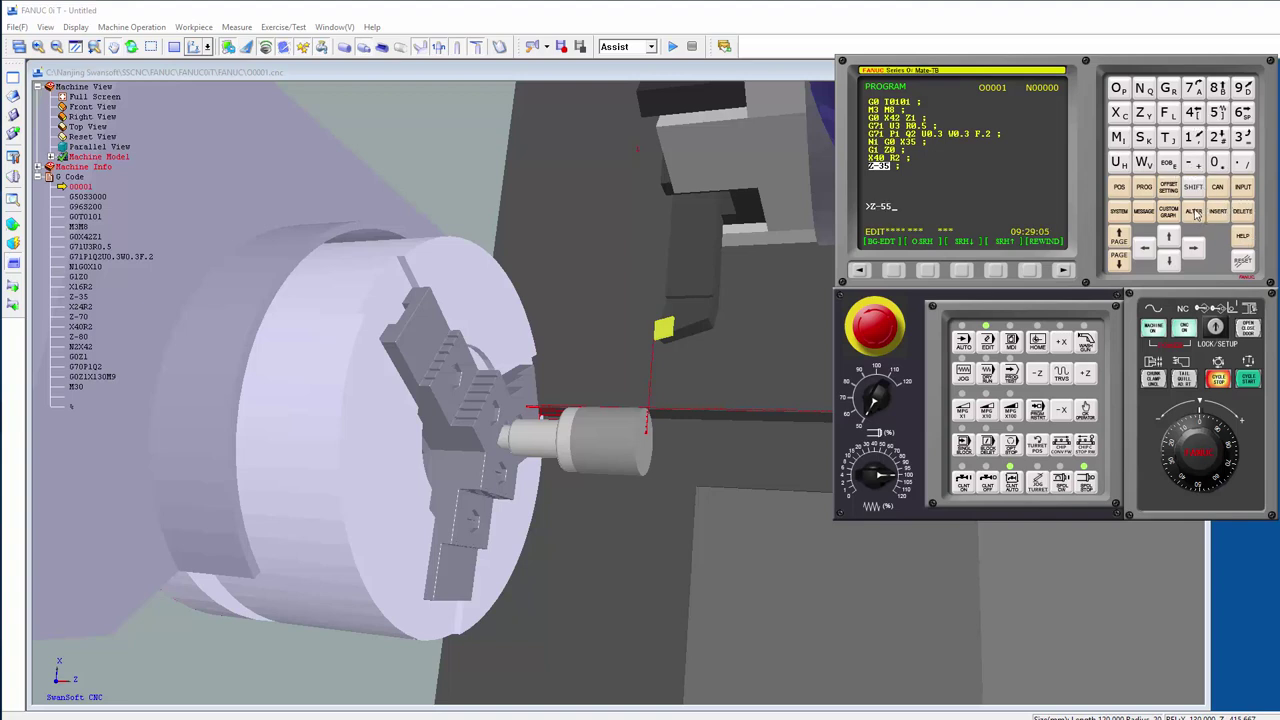
Delete the leftover step words from X24 on, rewind the program, and select AUTO mode
click(1170, 260)
click(1249, 213)
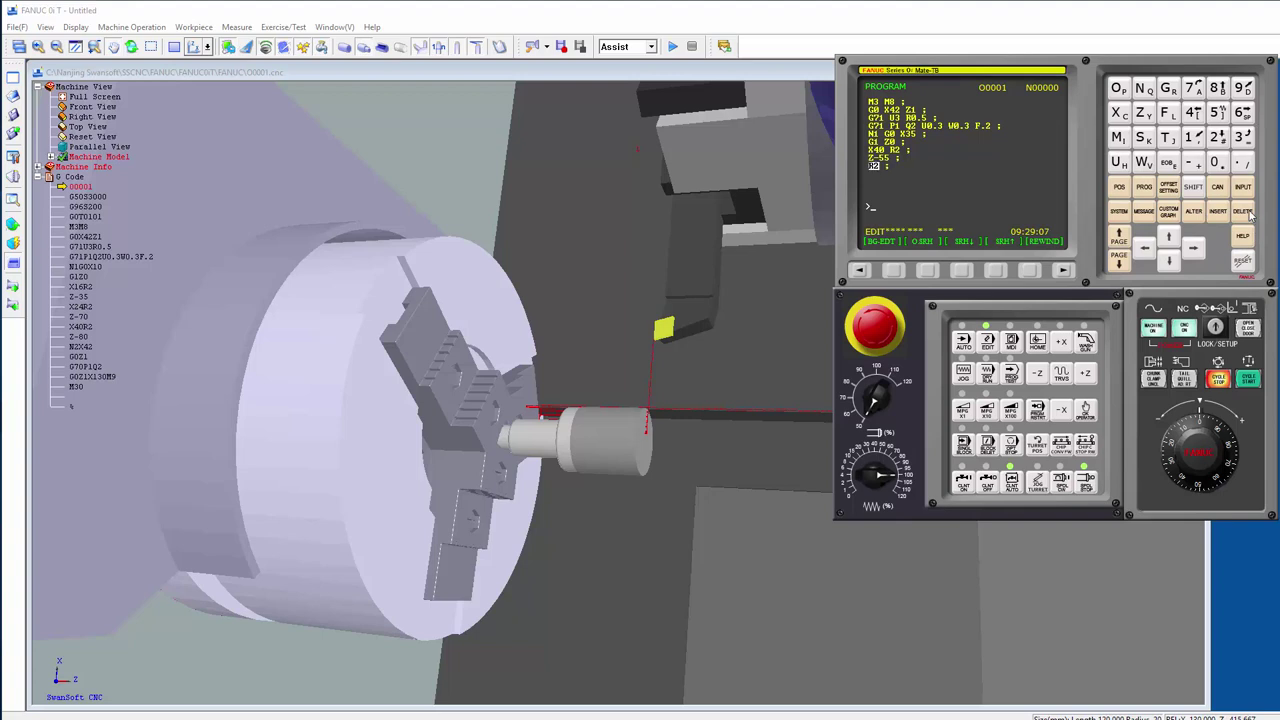
click(1249, 213)
click(1249, 213)
click(1249, 213)
click(1164, 235)
click(1243, 263)
click(961, 341)
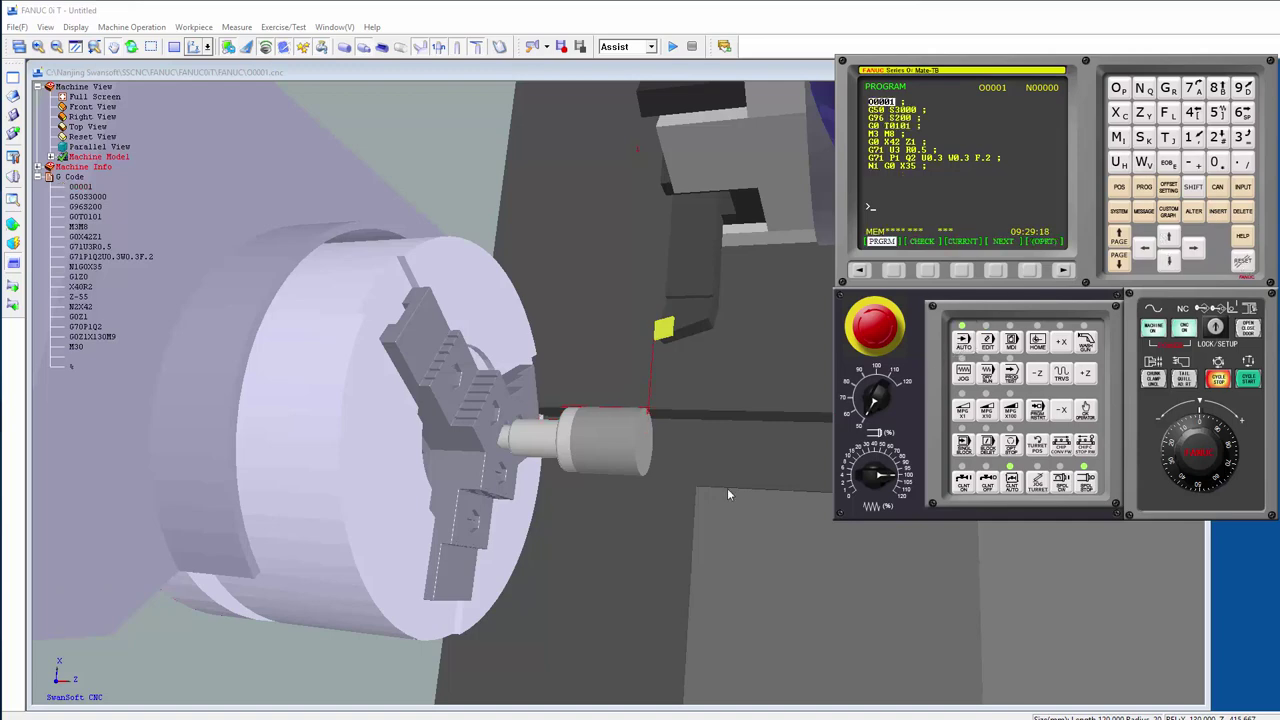
Run the edited O0001 on the flipped end in section view, then inspect the two-step part in 3D
drag(727, 488, 617, 424)
scroll(617, 424, up, 5)
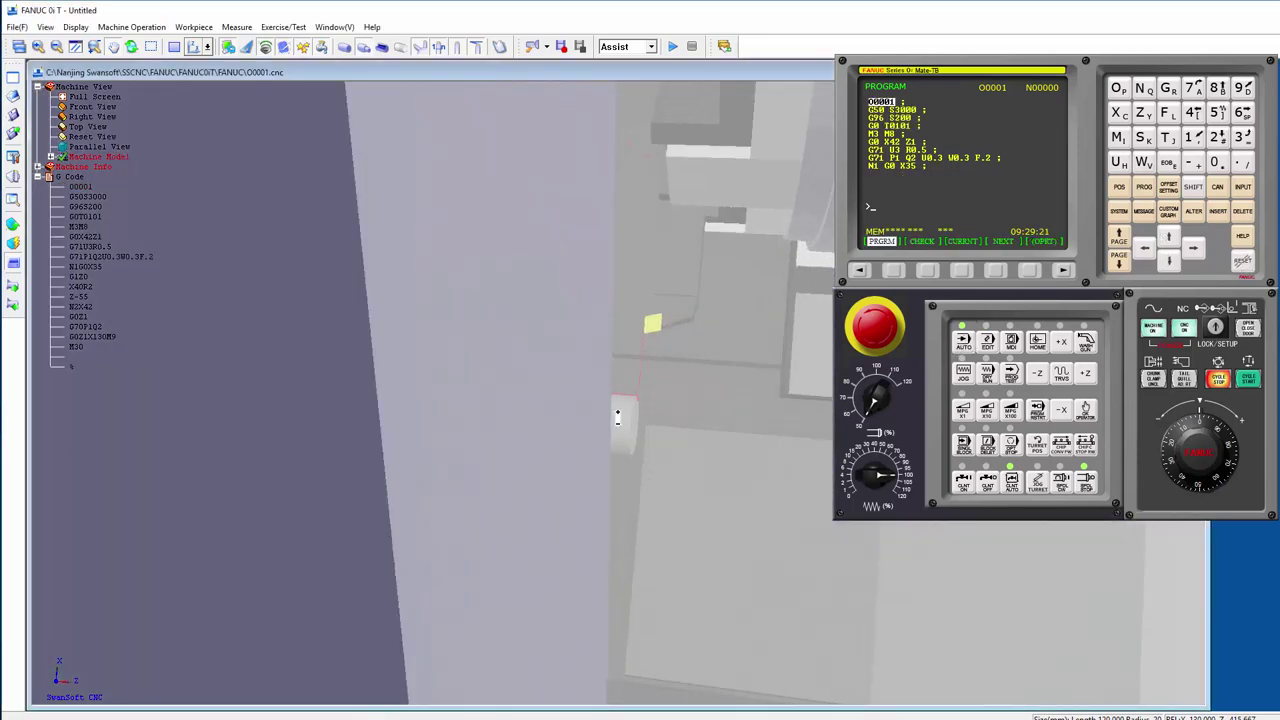
scroll(617, 418, down, 5)
click(174, 47)
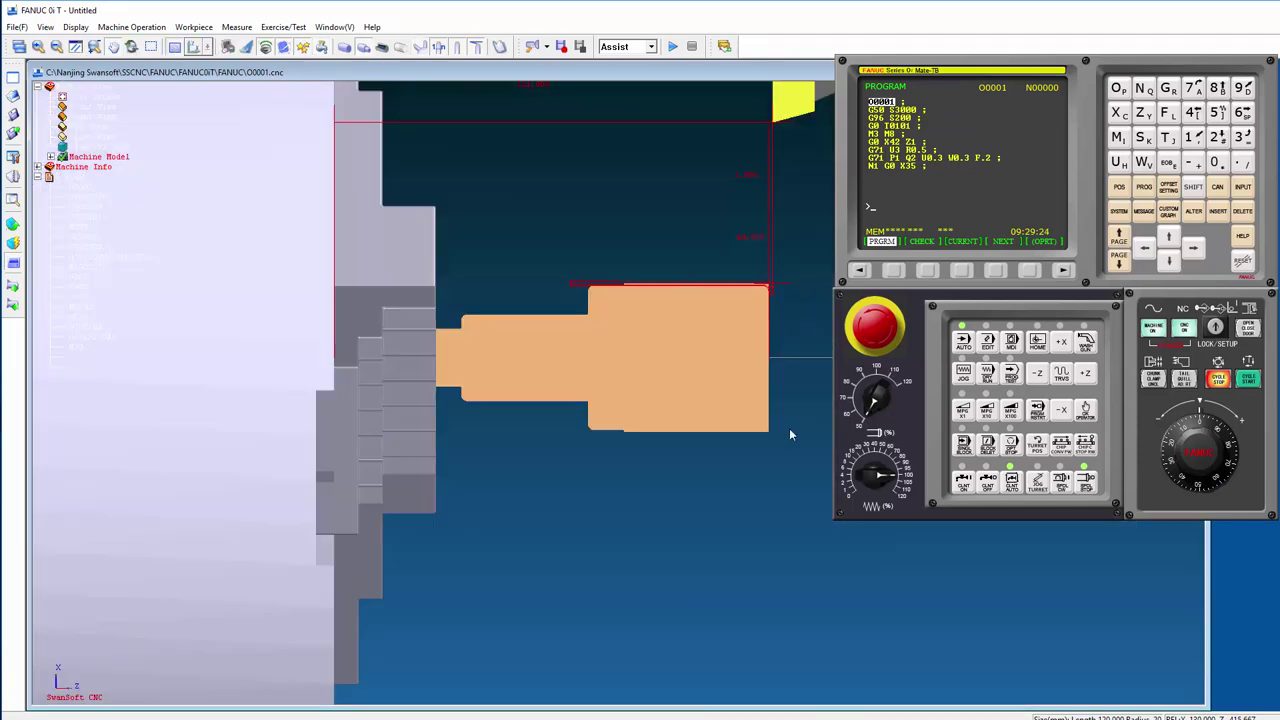
scroll(709, 331, up, 1)
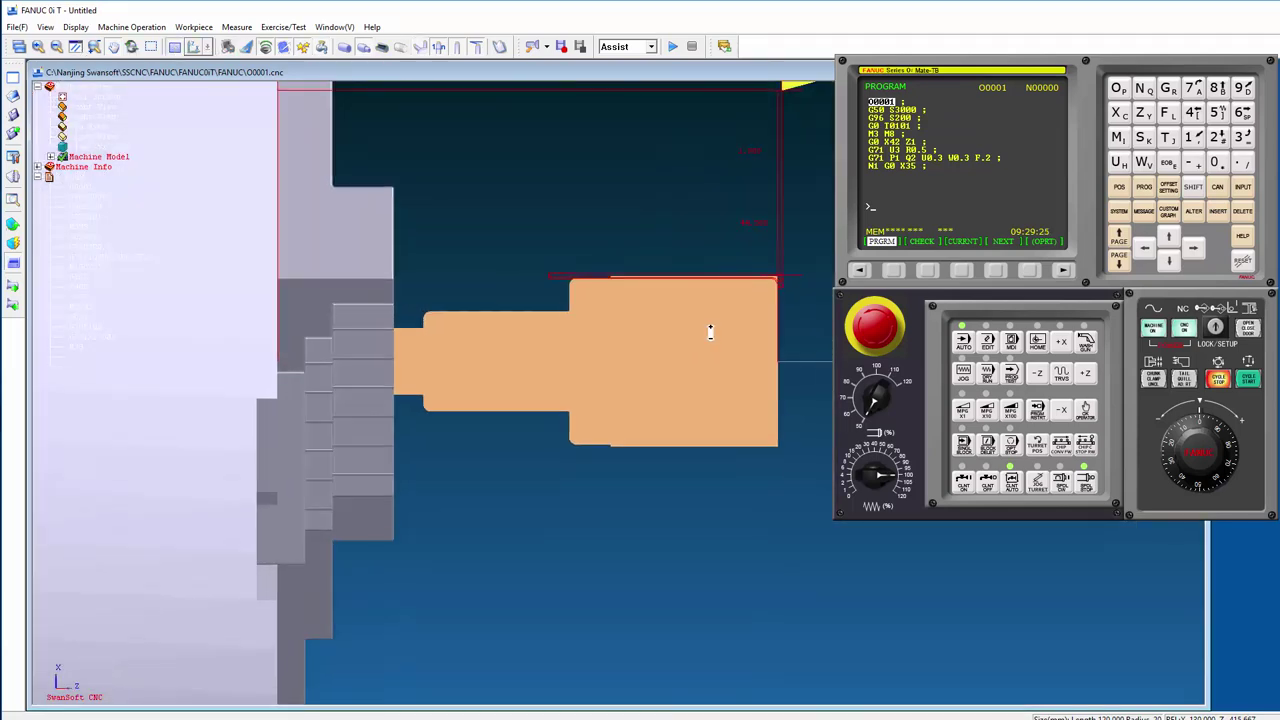
click(1242, 384)
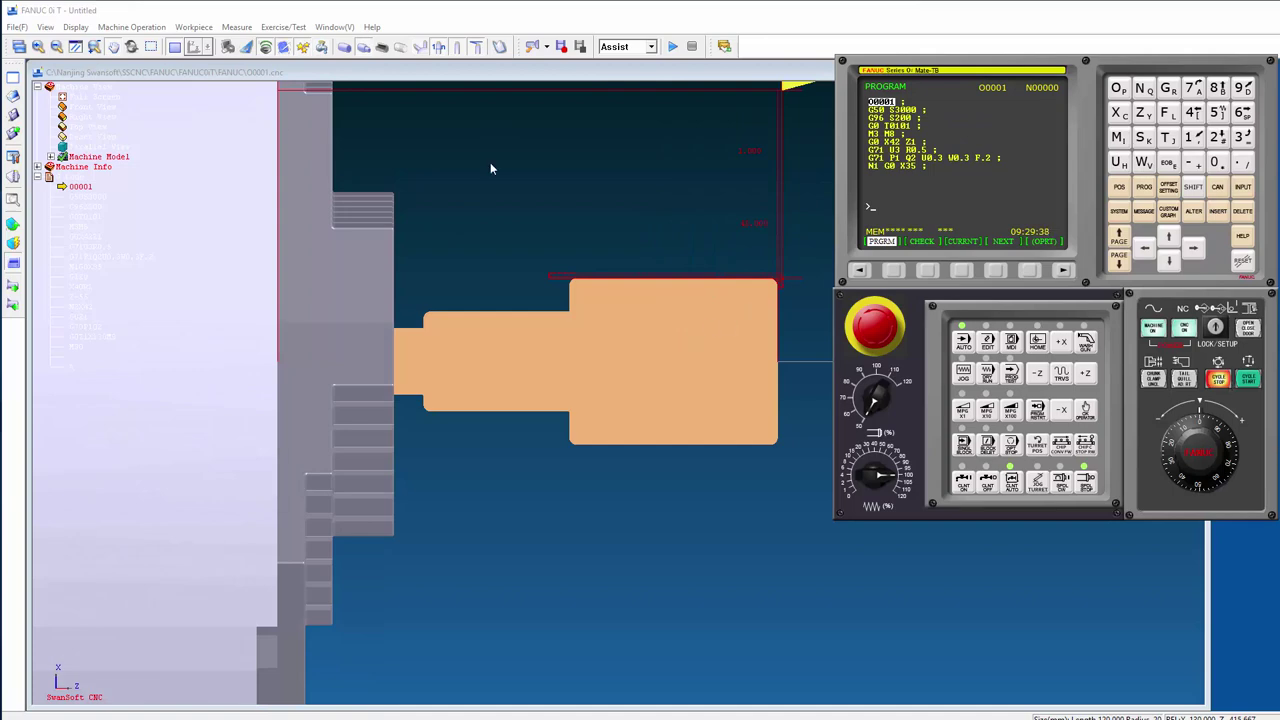
click(173, 47)
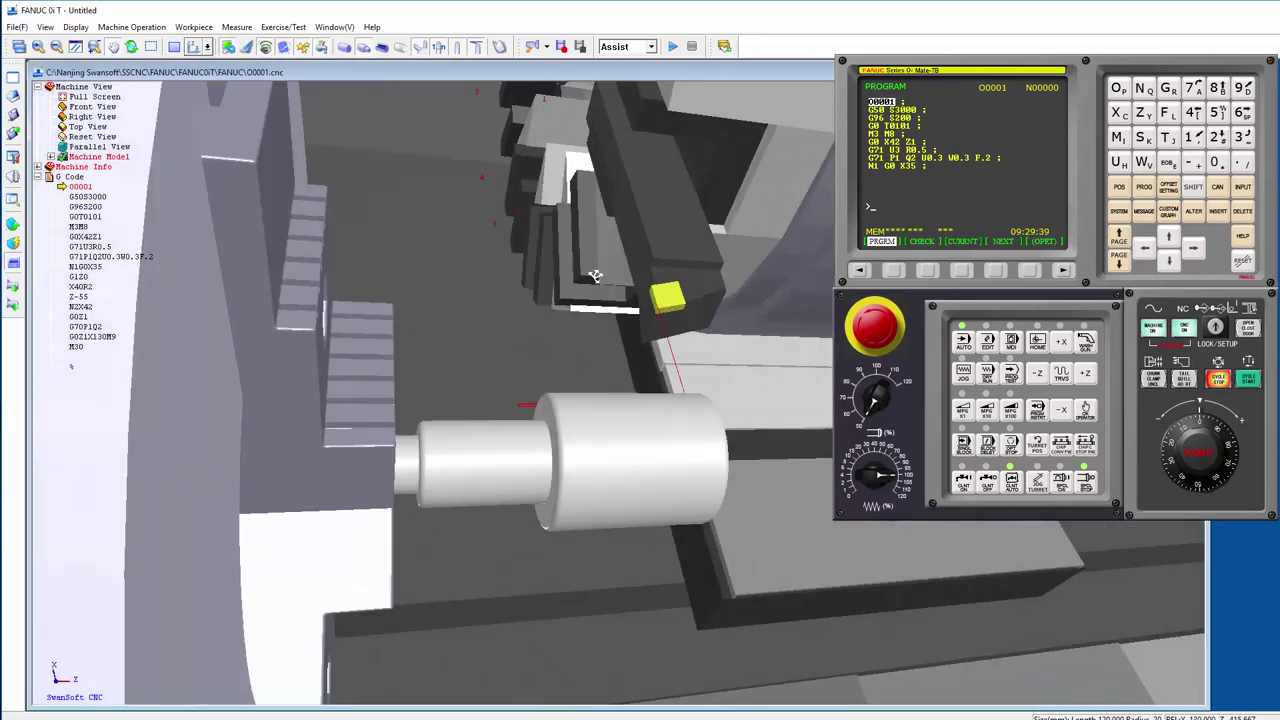
mouse_move(509, 334)
mouse_down()
mouse_move(558, 326)
mouse_move(647, 384)
mouse_up()
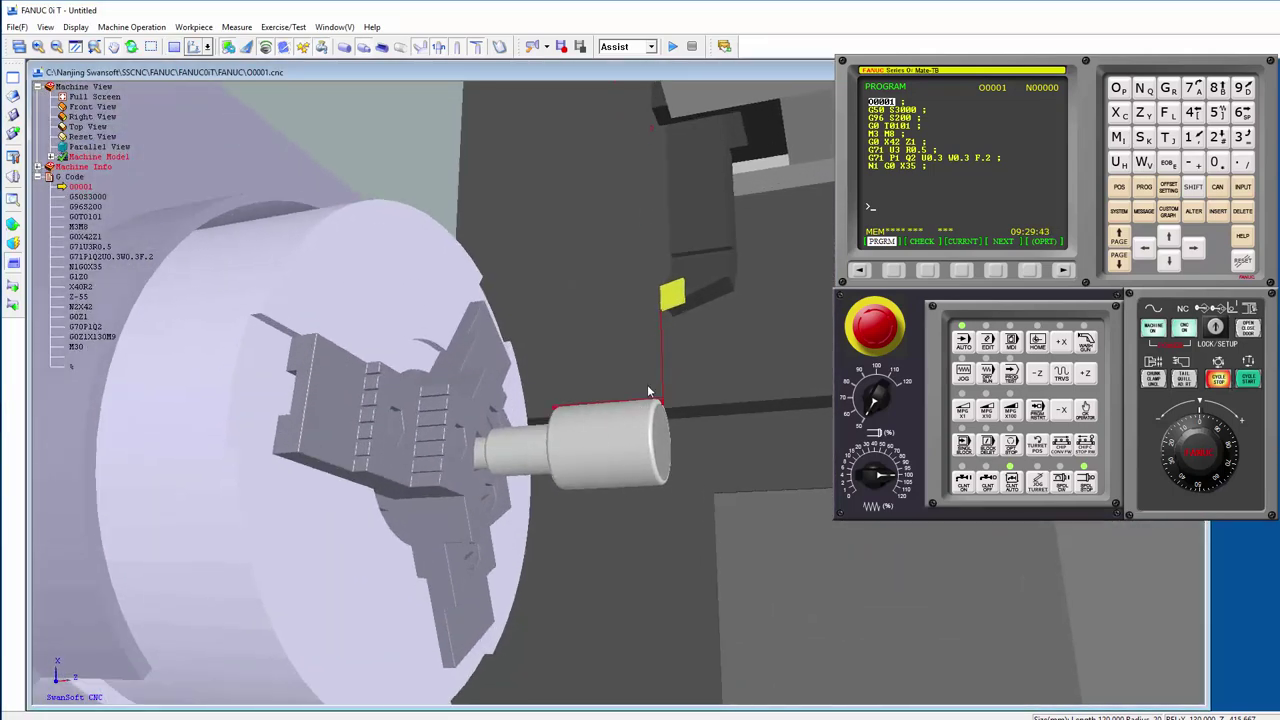